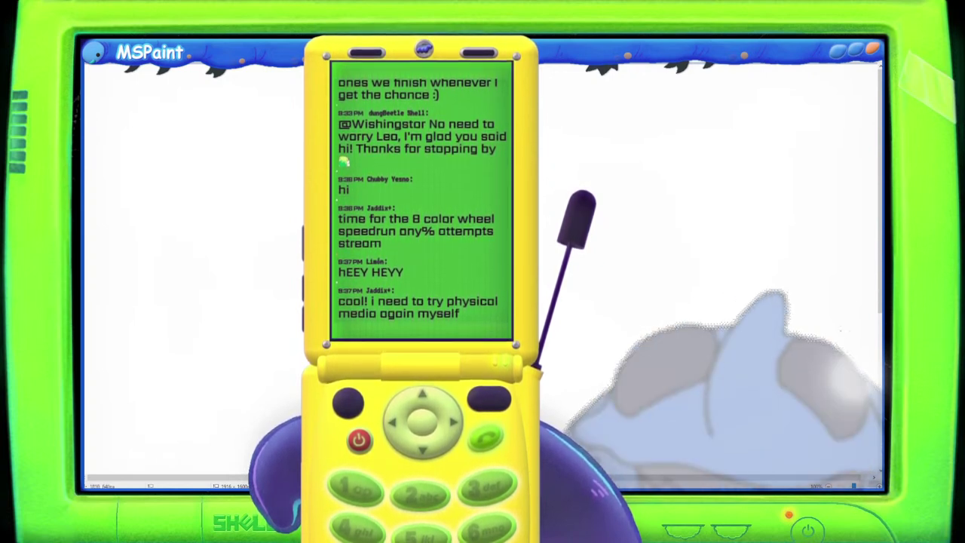
# Sketch practice circles, wavy lines and squiggles with the Pencil, undoing each attempt.
pyautogui.scroll(-5, 709, 264)
pyautogui.scroll(-3, 709, 264)
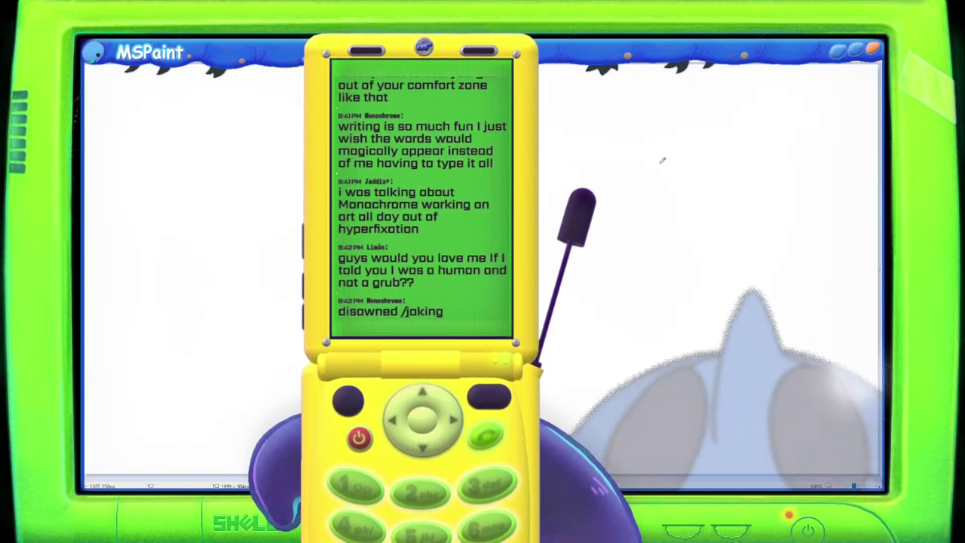
pyautogui.moveTo(736, 142)
pyautogui.mouseDown()
pyautogui.moveTo(744, 160)
pyautogui.moveTo(765, 155)
pyautogui.mouseUp()
pyautogui.hotkey('ctrl', 'z')
pyautogui.moveTo(638, 212)
pyautogui.mouseDown()
pyautogui.moveTo(675, 200)
pyautogui.moveTo(757, 211)
pyautogui.mouseUp()
pyautogui.moveTo(674, 230); pyautogui.dragTo(784, 220)
pyautogui.hotkey('ctrl', 'z')
pyautogui.hotkey('ctrl', 'z')
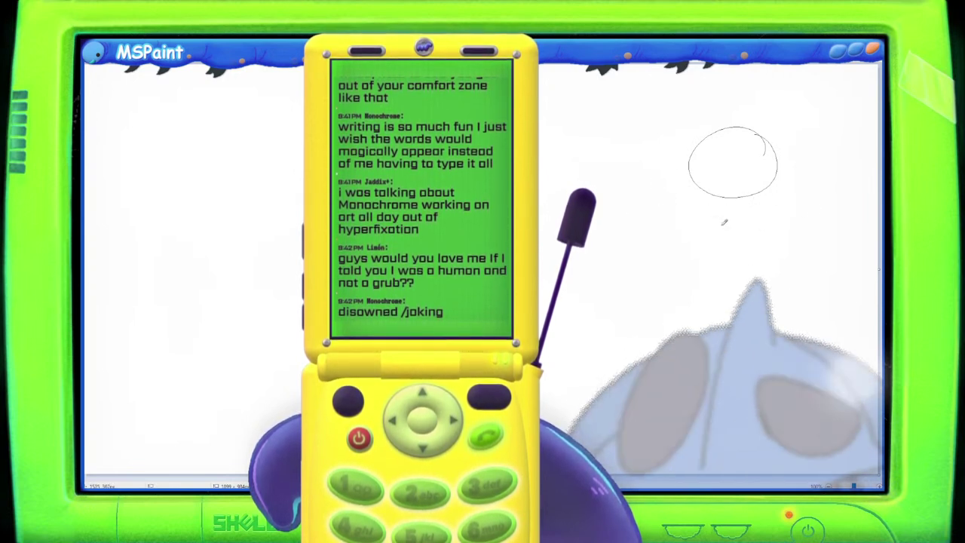
pyautogui.hotkey('ctrl', 'z')
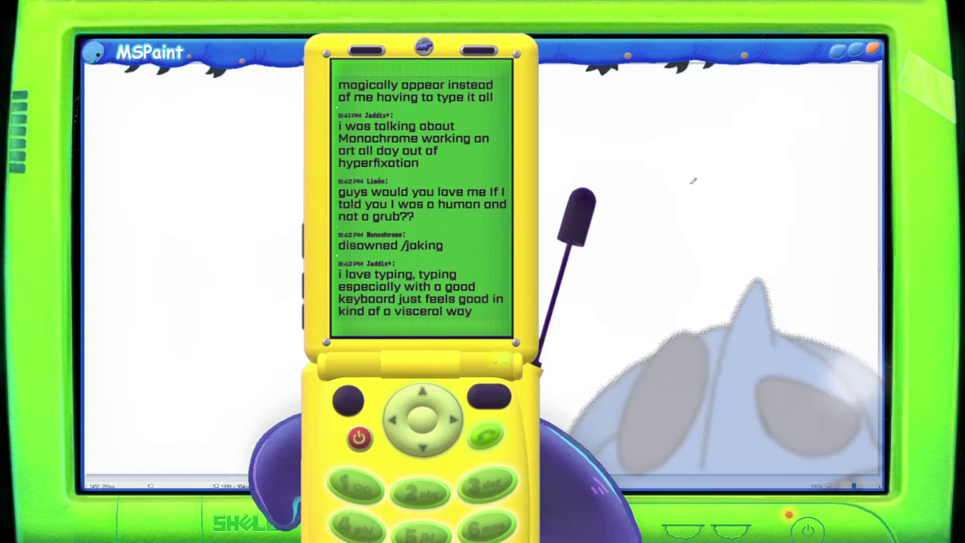
pyautogui.moveTo(689, 149); pyautogui.dragTo(730, 151)
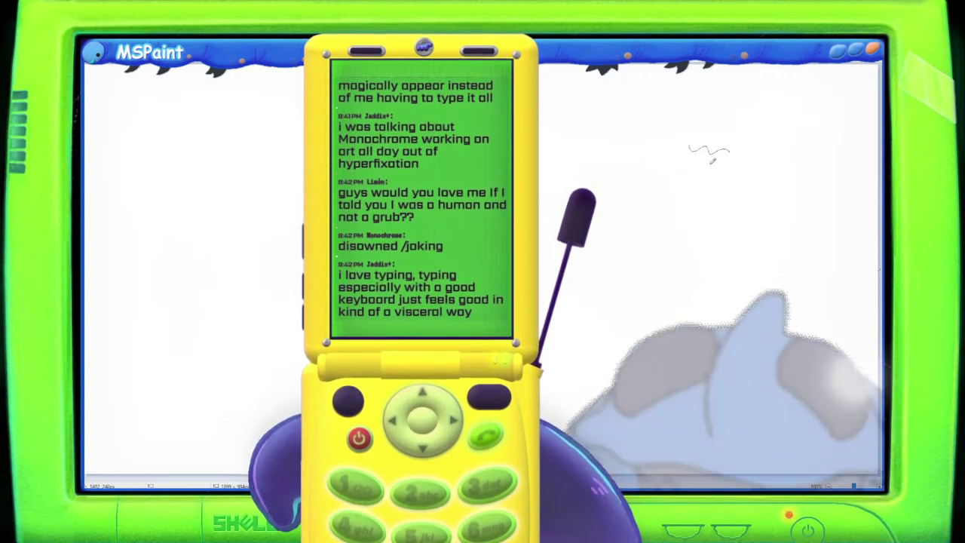
pyautogui.moveTo(677, 177)
pyautogui.mouseDown()
pyautogui.moveTo(702, 170)
pyautogui.moveTo(740, 198)
pyautogui.mouseUp()
pyautogui.moveTo(686, 213); pyautogui.dragTo(761, 214)
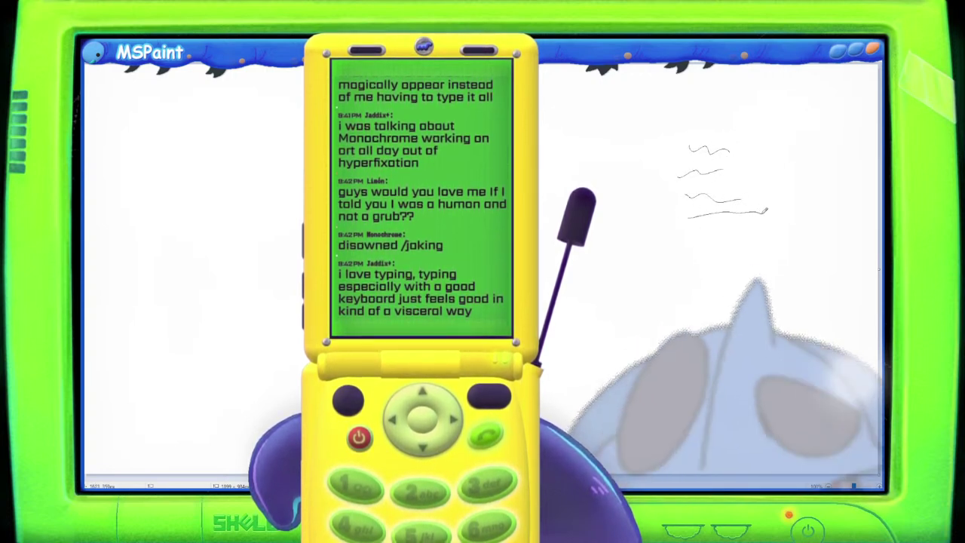
pyautogui.hotkey('ctrl', 'z')
pyautogui.hotkey('ctrl', 'z')
pyautogui.hotkey('ctrl', 'z')
pyautogui.hotkey('ctrl', 'z')
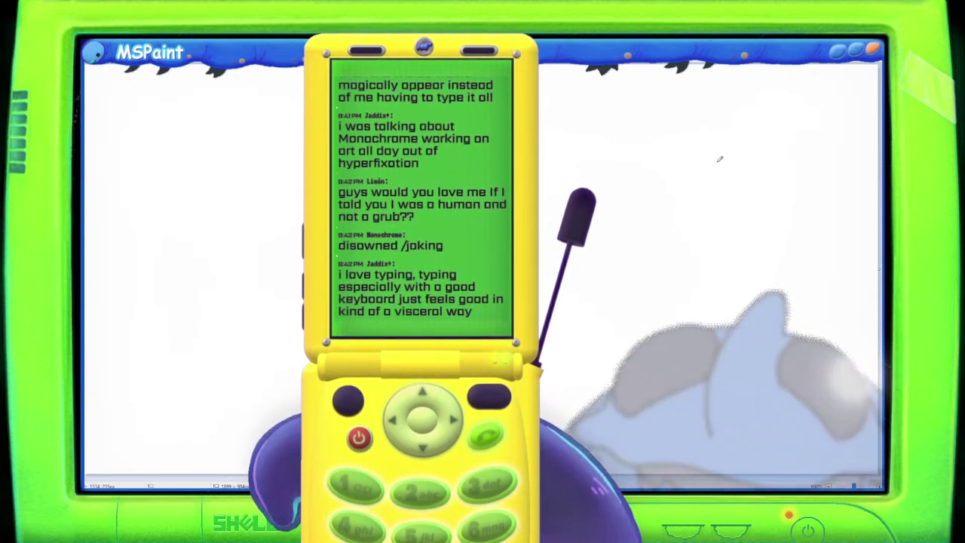
# Sketch two freehand ovals near the upper right and a stroke between them.
pyautogui.moveTo(776, 157)
pyautogui.mouseDown()
pyautogui.moveTo(703, 126)
pyautogui.moveTo(788, 153)
pyautogui.moveTo(695, 178)
pyautogui.moveTo(673, 138)
pyautogui.mouseUp()
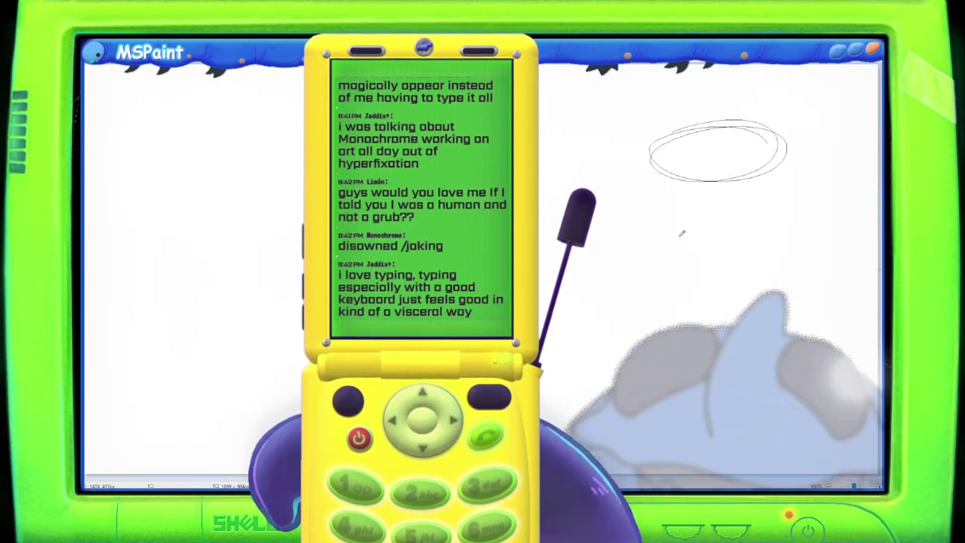
pyautogui.moveTo(743, 226)
pyautogui.mouseDown()
pyautogui.moveTo(742, 265)
pyautogui.moveTo(648, 229)
pyautogui.moveTo(712, 208)
pyautogui.mouseUp()
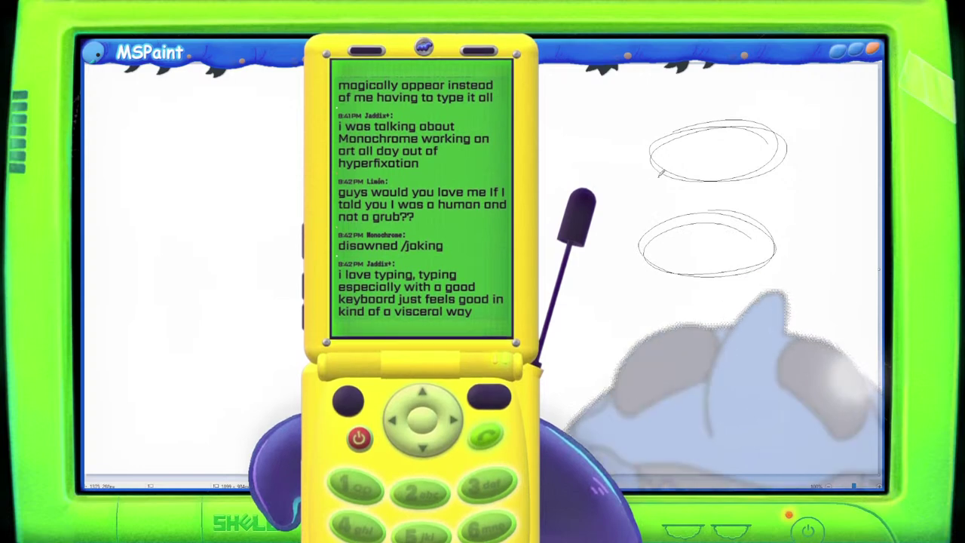
pyautogui.moveTo(660, 176)
pyautogui.mouseDown()
pyautogui.moveTo(659, 212)
pyautogui.moveTo(659, 195)
pyautogui.moveTo(657, 203)
pyautogui.moveTo(797, 188)
pyautogui.moveTo(804, 193)
pyautogui.moveTo(767, 198)
pyautogui.moveTo(829, 208)
pyautogui.mouseUp()
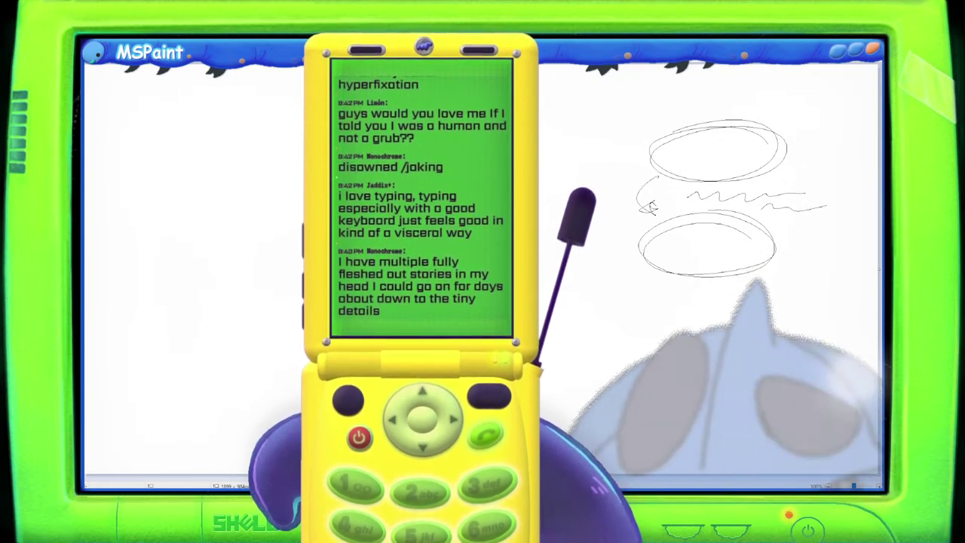
# Select the whole oval sketch and delete it from the canvas.
pyautogui.moveTo(595, 89); pyautogui.dragTo(841, 325)
pyautogui.press('Delete')
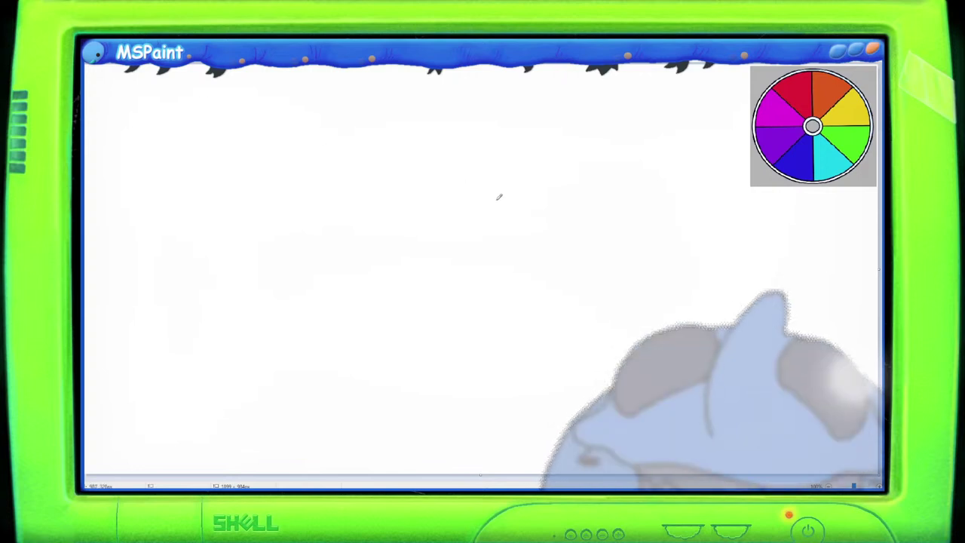
pyautogui.moveTo(496, 191); pyautogui.dragTo(544, 199)
pyautogui.moveTo(477, 214)
pyautogui.mouseDown()
pyautogui.moveTo(524, 214)
pyautogui.moveTo(510, 227)
pyautogui.mouseUp()
pyautogui.moveTo(449, 239); pyautogui.dragTo(537, 241)
pyautogui.moveTo(426, 253); pyautogui.dragTo(526, 254)
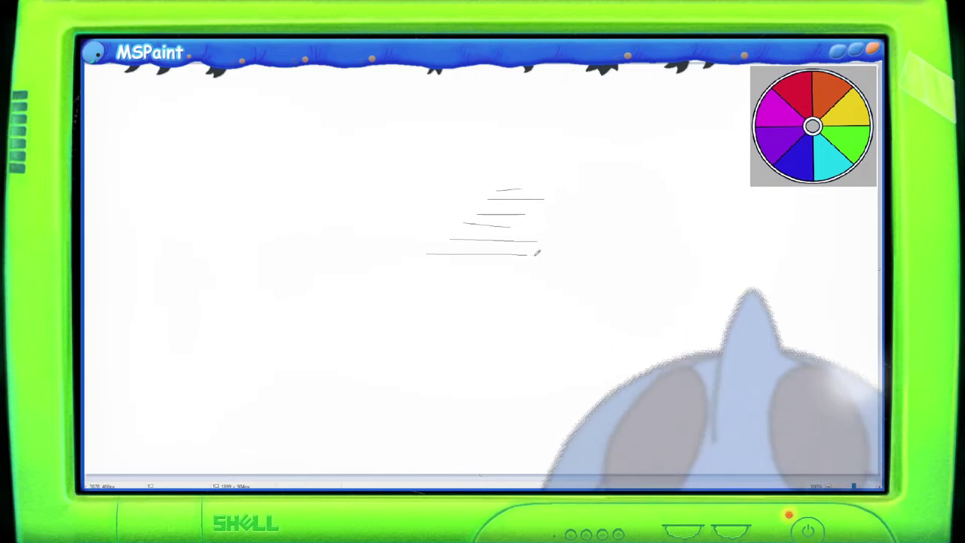
pyautogui.moveTo(373, 151); pyautogui.dragTo(605, 275)
pyautogui.press('Delete')
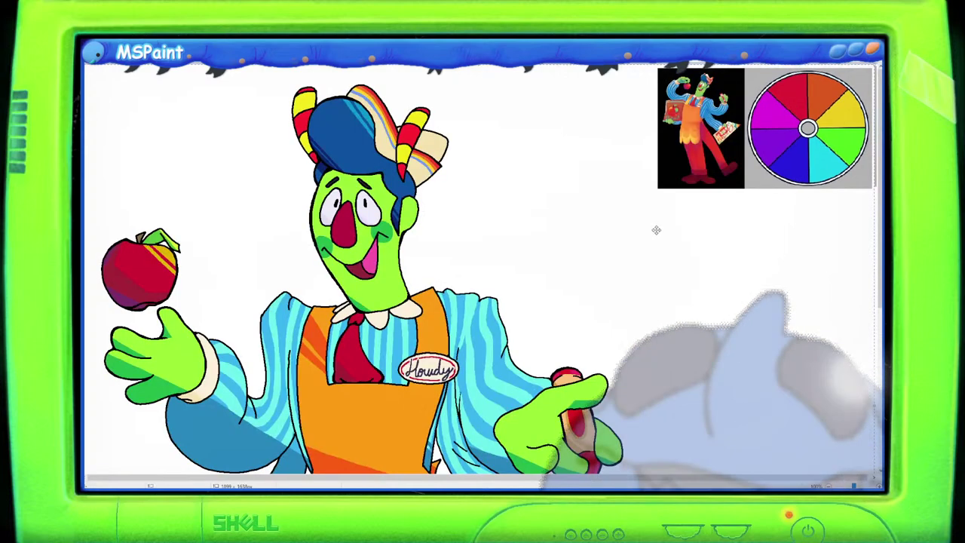
pyautogui.scroll(-3, 646, 270)
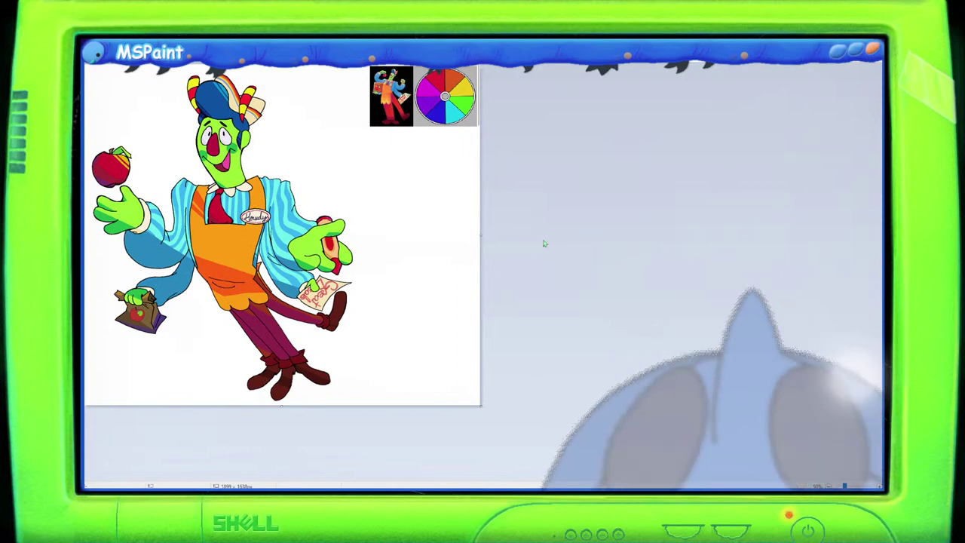
pyautogui.scroll(3, 543, 240)
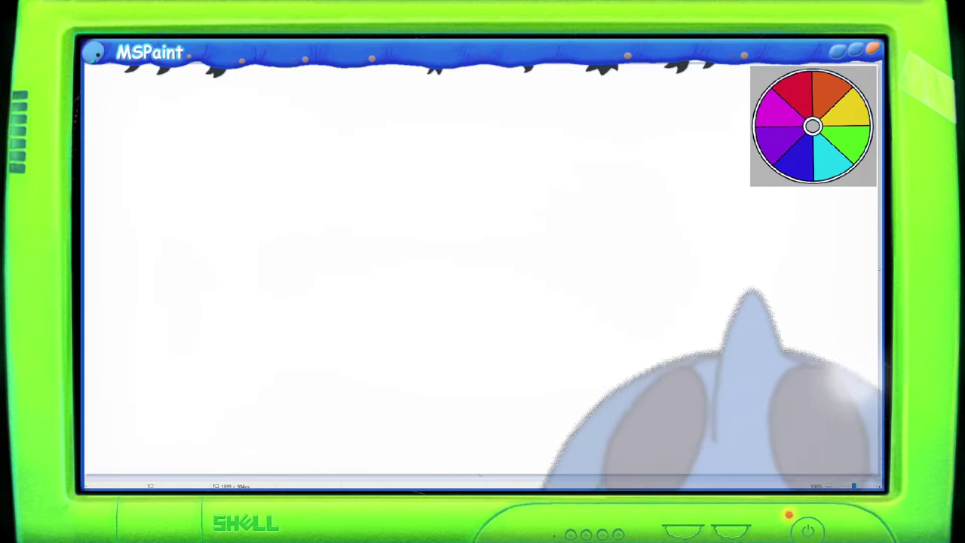
pyautogui.hotkey('ctrl', 'v')
pyautogui.moveTo(201, 240); pyautogui.dragTo(415, 264)
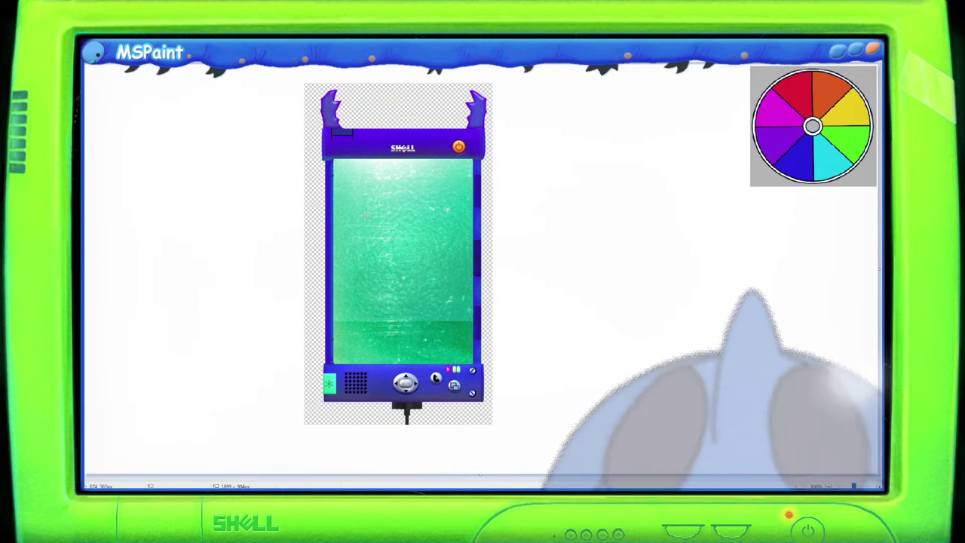
pyautogui.moveTo(334, 165); pyautogui.dragTo(471, 361)
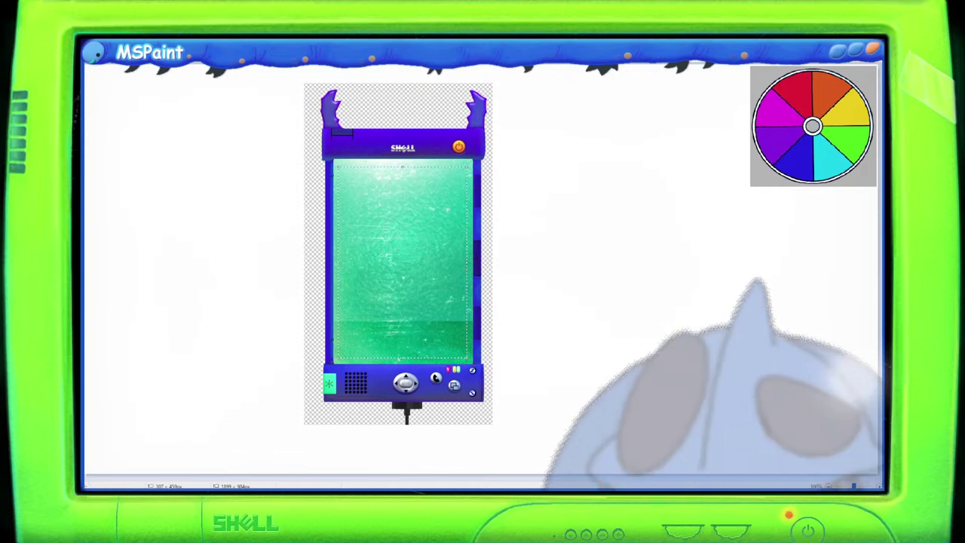
pyautogui.click(614, 229)
pyautogui.scroll(3, 591, 259)
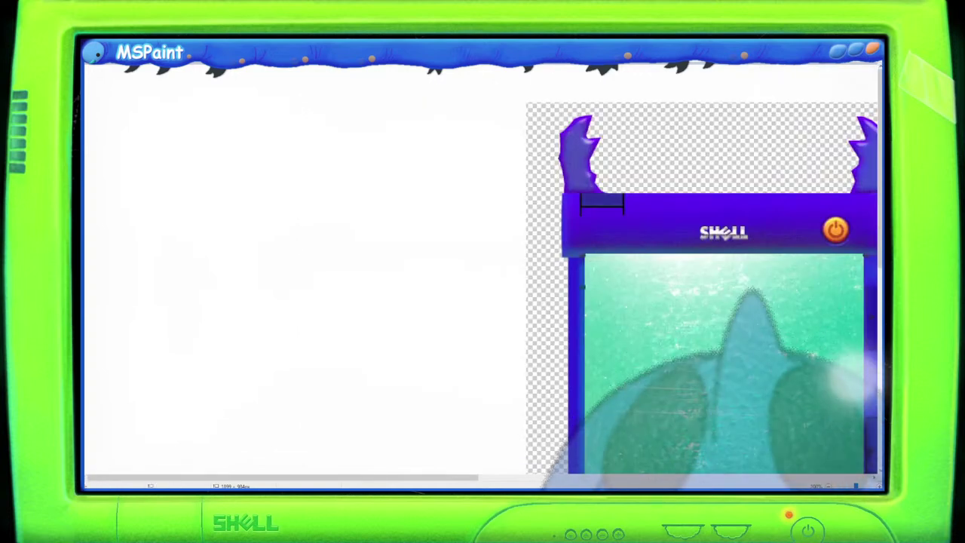
pyautogui.hscroll(3, 591, 259)
pyautogui.scroll(-3, 588, 455)
pyautogui.scroll(3, 280, 142)
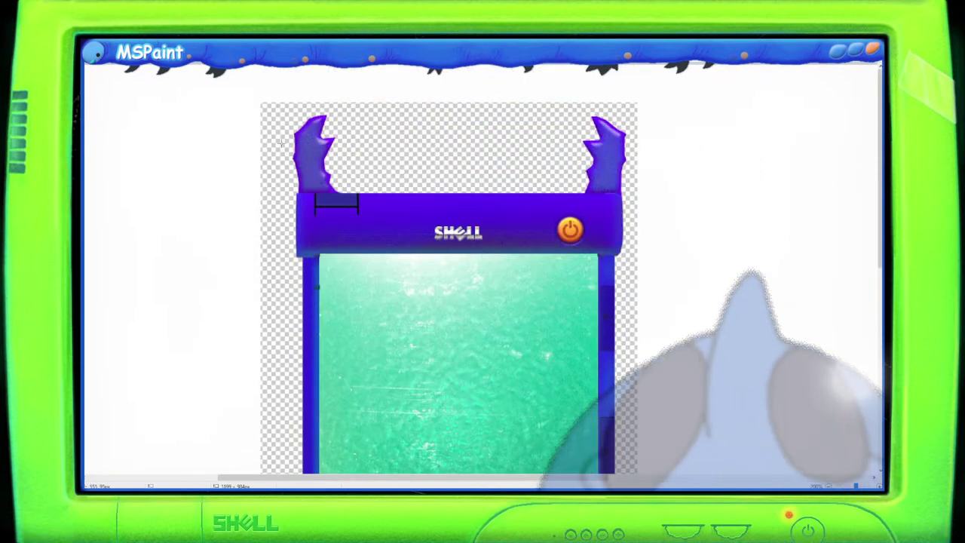
pyautogui.scroll(-6, 625, 253)
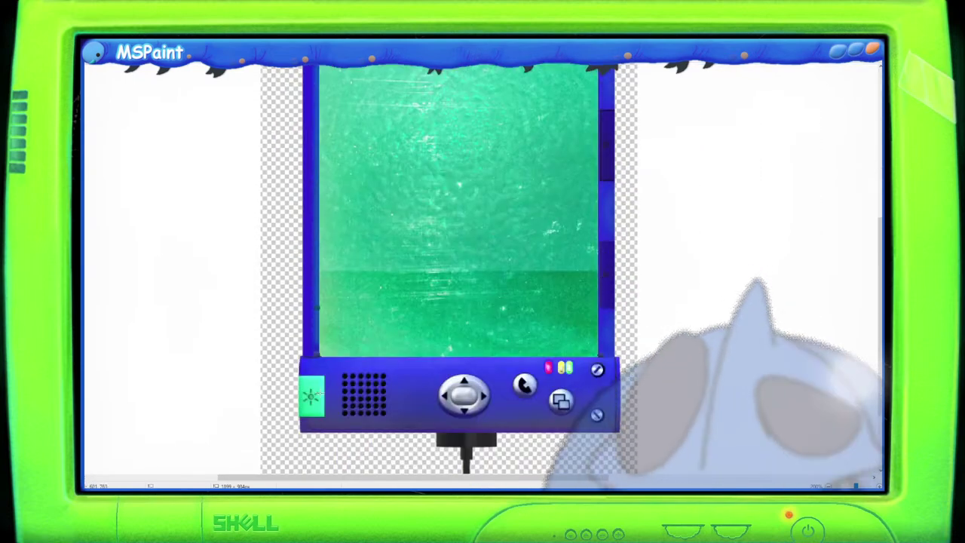
pyautogui.scroll(6, 507, 409)
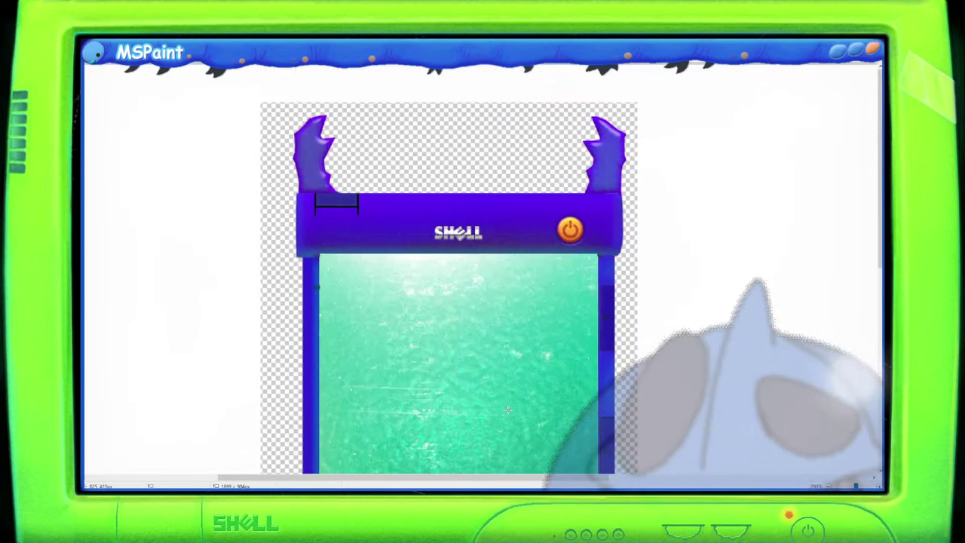
pyautogui.scroll(-6, 507, 409)
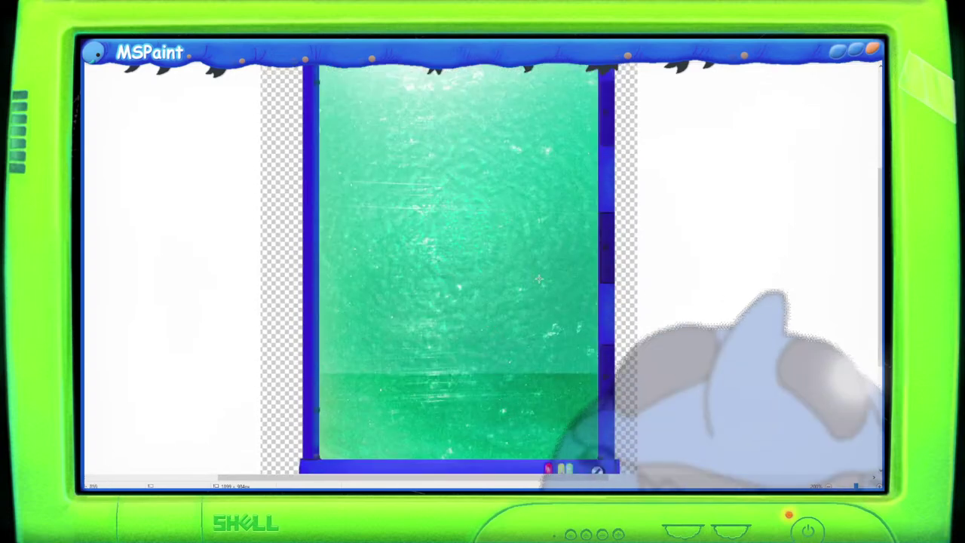
pyautogui.scroll(-3, 538, 279)
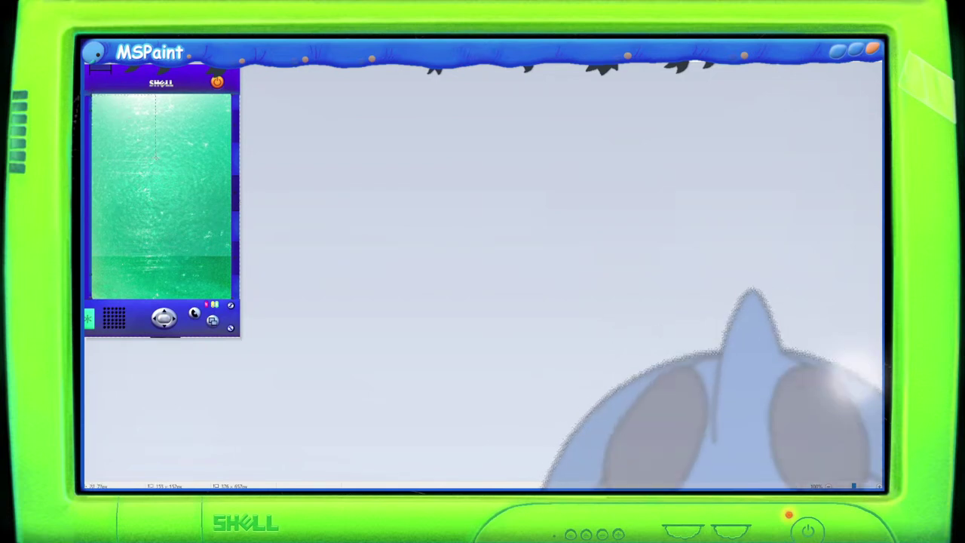
# Select all, dismiss the Edit Colors dialog, and delete the device image from the canvas.
pyautogui.hotkey('ctrl', 'a')
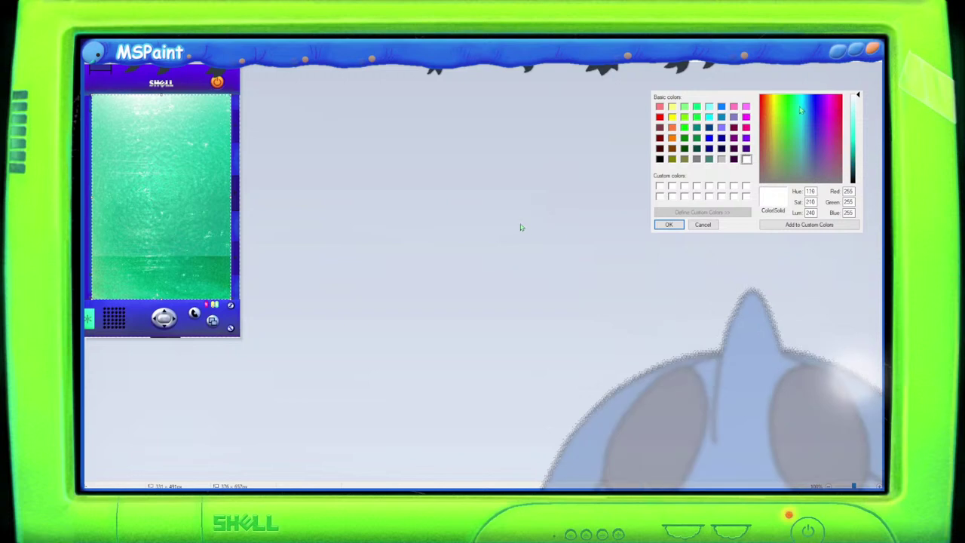
pyautogui.press('Return')
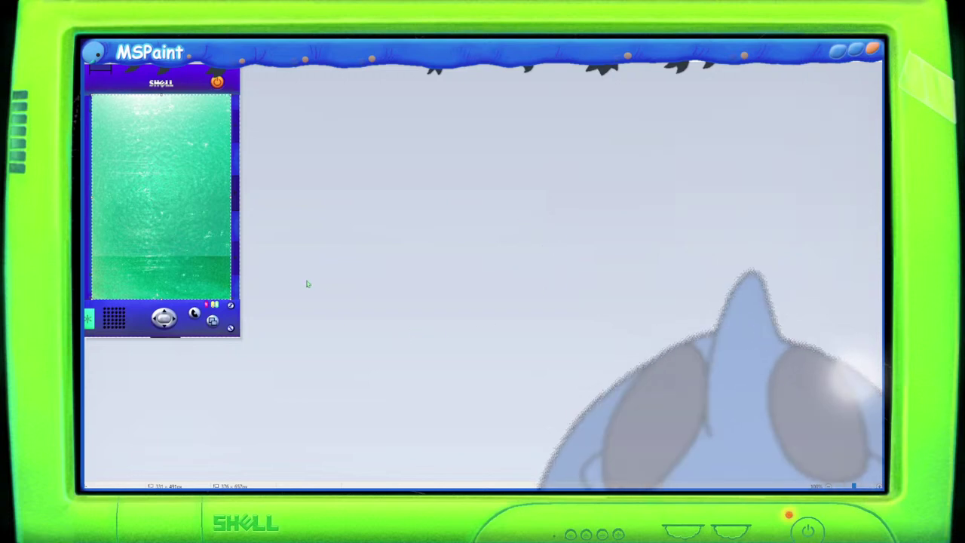
pyautogui.press('Delete')
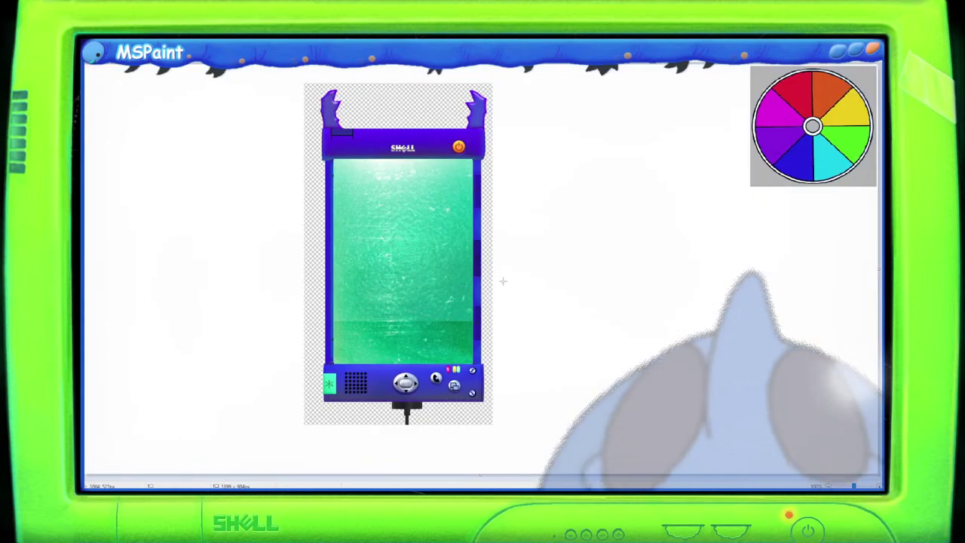
pyautogui.press('Delete')
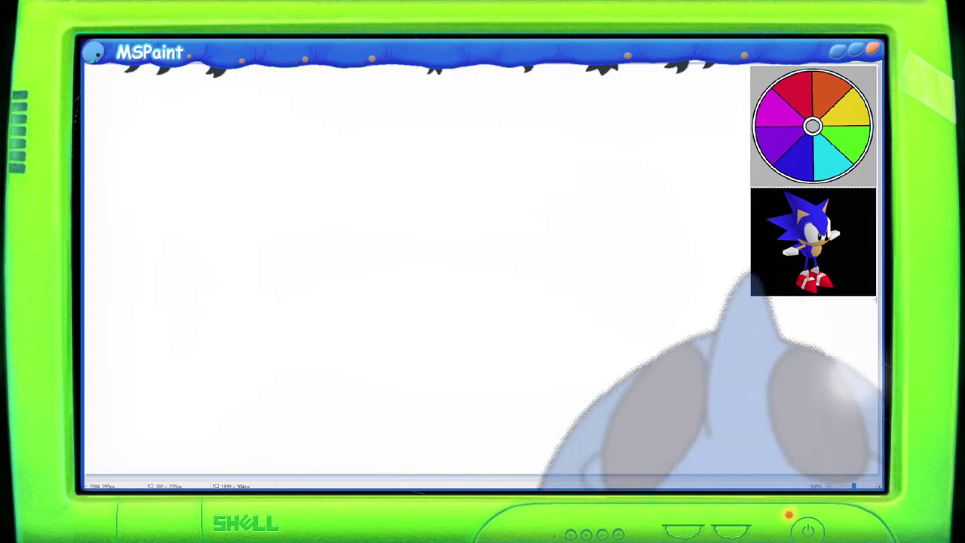
# Drag the Sonic picture up to the top edge, just left of the colour wheel.
pyautogui.moveTo(839, 287); pyautogui.dragTo(711, 163)
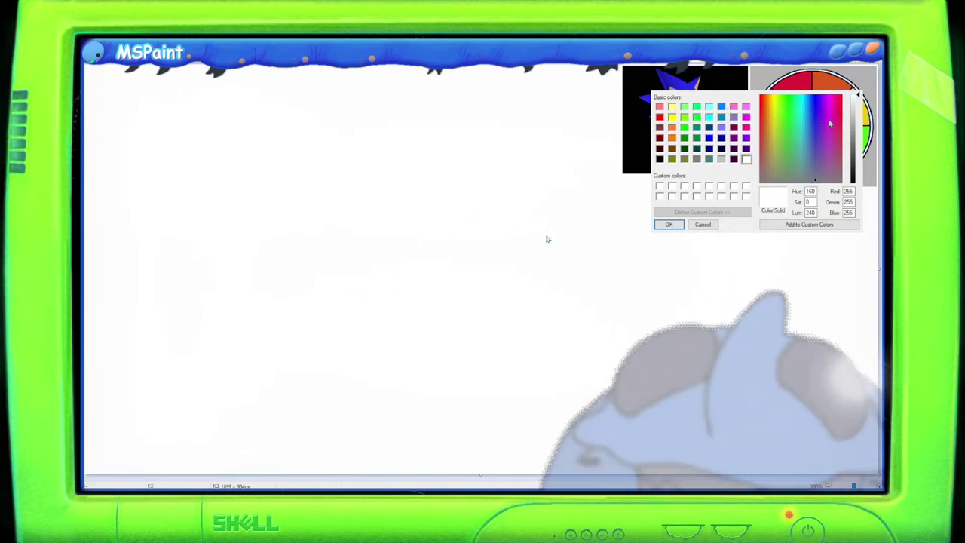
# Dismiss the Edit Colors dialog with Esc, leaving the Sonic and colour-wheel references visible.
pyautogui.press('Escape')
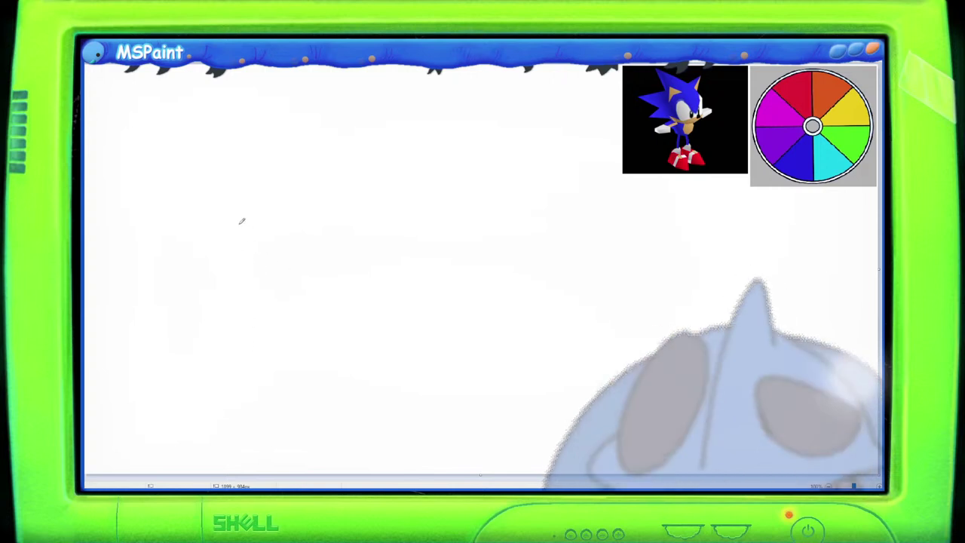
# Draw blue circles labelled TH and R linked by right-pointing arrows, starting a third circle.
pyautogui.moveTo(275, 202)
pyautogui.mouseDown()
pyautogui.moveTo(277, 218)
pyautogui.moveTo(280, 206)
pyautogui.moveTo(320, 208)
pyautogui.mouseUp()
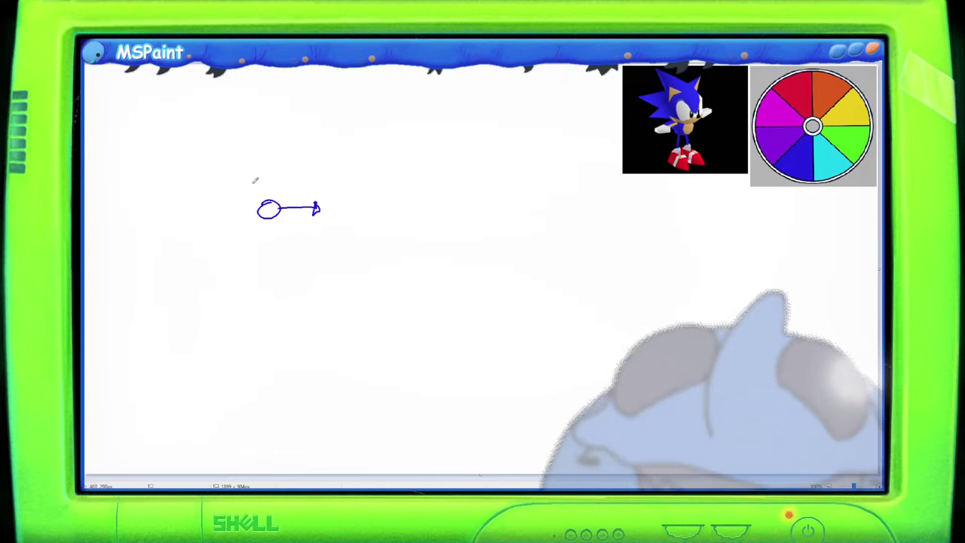
pyautogui.moveTo(244, 181); pyautogui.dragTo(267, 188)
pyautogui.moveTo(257, 183); pyautogui.dragTo(267, 182)
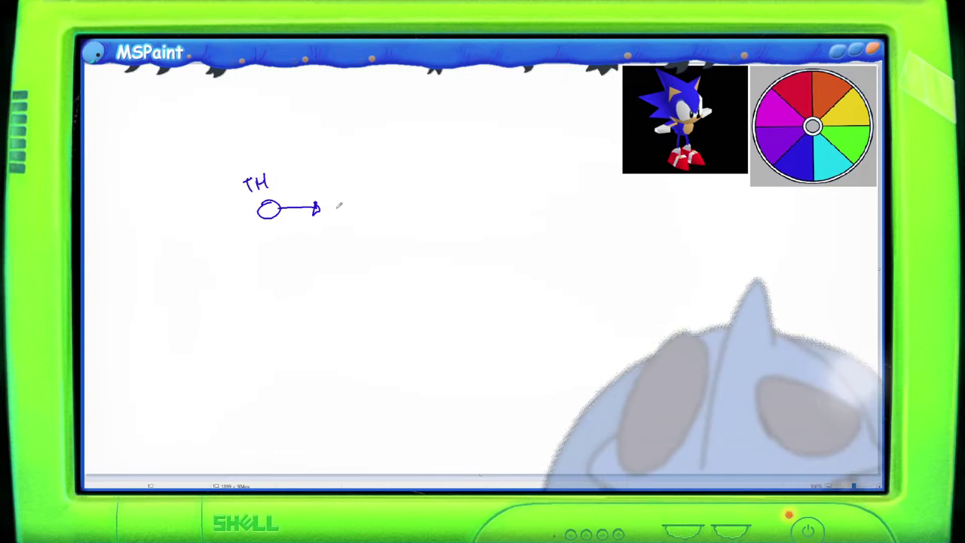
pyautogui.moveTo(339, 202); pyautogui.dragTo(380, 207)
pyautogui.moveTo(323, 183)
pyautogui.mouseDown()
pyautogui.moveTo(332, 172)
pyautogui.moveTo(335, 184)
pyautogui.moveTo(389, 208)
pyautogui.moveTo(408, 197)
pyautogui.mouseUp()
# Label the third circle B, add a diagonally hatched tall rectangle wall, and undo a stray stroke.
pyautogui.moveTo(400, 163)
pyautogui.mouseDown()
pyautogui.moveTo(414, 228)
pyautogui.moveTo(416, 155)
pyautogui.moveTo(414, 243)
pyautogui.mouseUp()
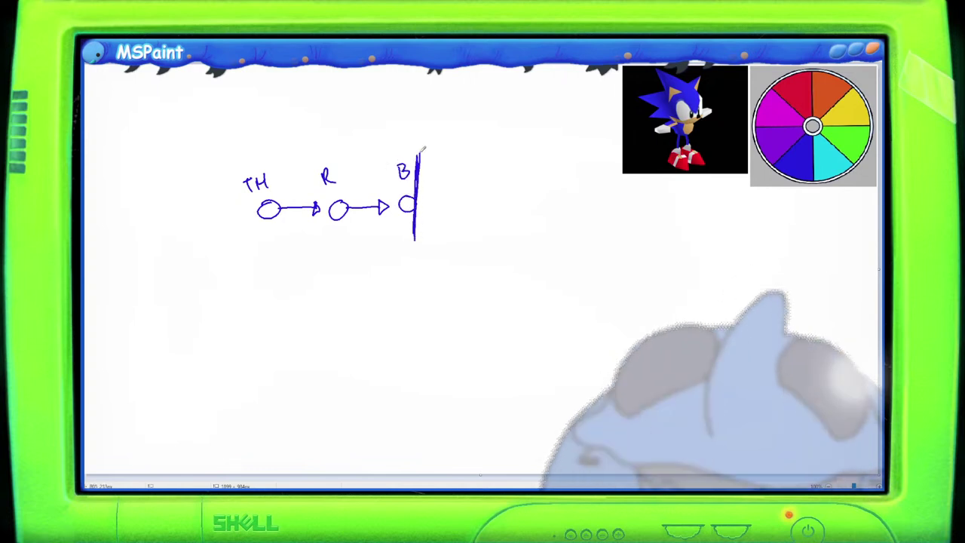
pyautogui.moveTo(417, 150)
pyautogui.mouseDown()
pyautogui.moveTo(442, 245)
pyautogui.moveTo(410, 247)
pyautogui.mouseUp()
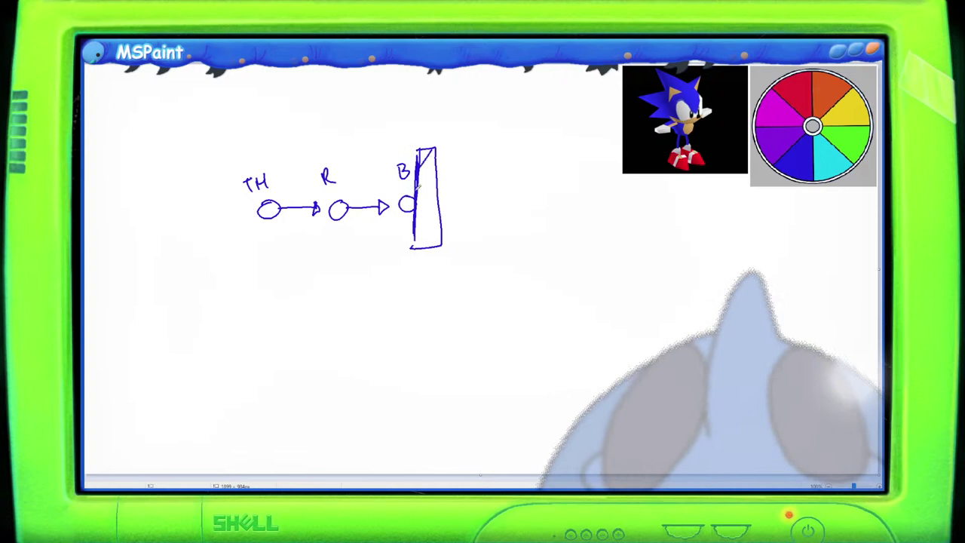
pyautogui.moveTo(416, 177); pyautogui.dragTo(435, 153)
pyautogui.moveTo(414, 218); pyautogui.dragTo(440, 182)
pyautogui.moveTo(416, 245); pyautogui.dragTo(442, 215)
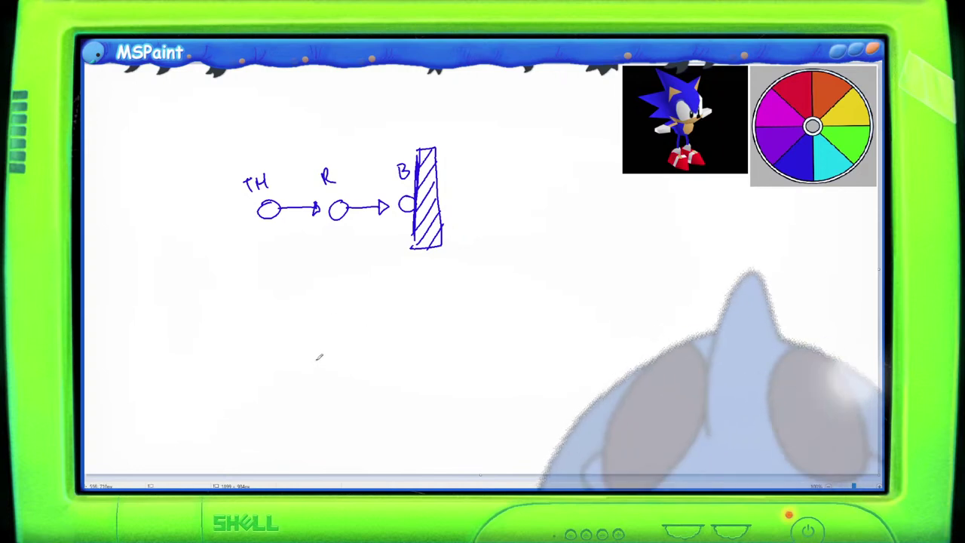
pyautogui.moveTo(319, 357)
pyautogui.mouseDown()
pyautogui.moveTo(337, 339)
pyautogui.moveTo(411, 313)
pyautogui.moveTo(419, 379)
pyautogui.moveTo(438, 378)
pyautogui.mouseUp()
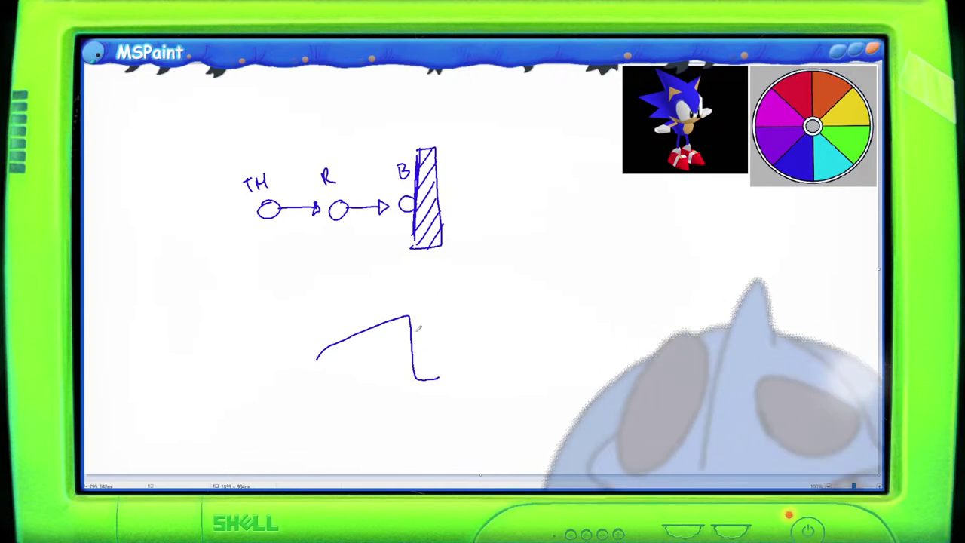
pyautogui.hotkey('ctrl', 'z')
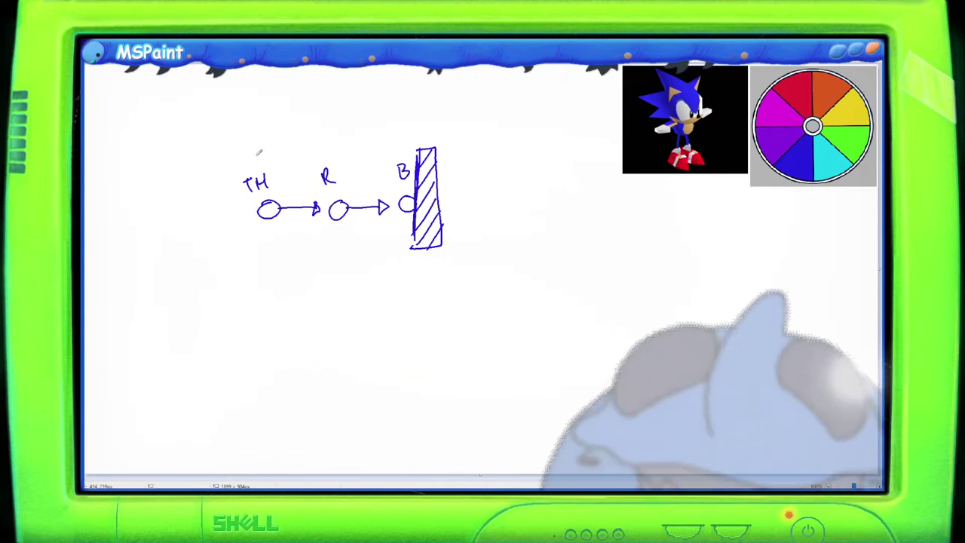
# Box-select the blue TH–R–B arrow diagram and delete it.
pyautogui.moveTo(201, 122); pyautogui.dragTo(502, 309)
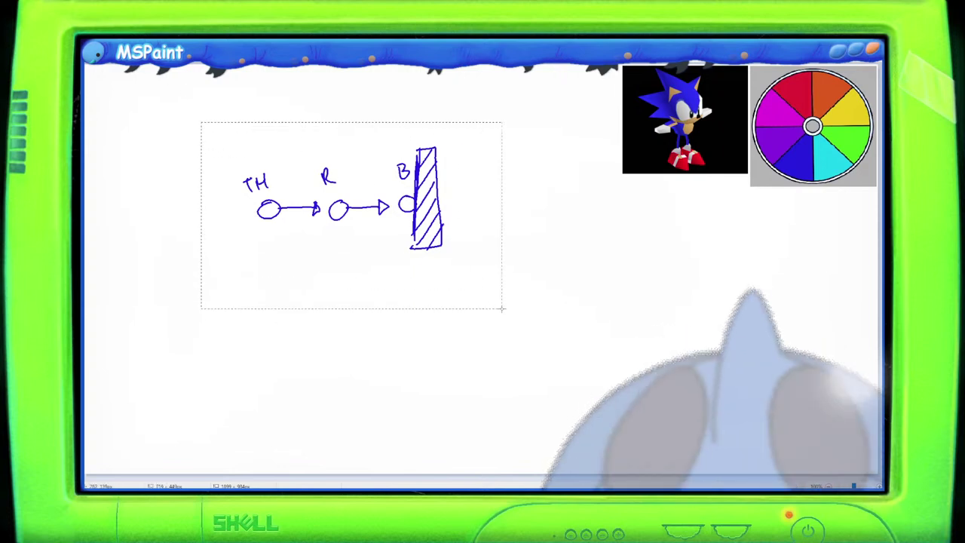
pyautogui.press('Delete')
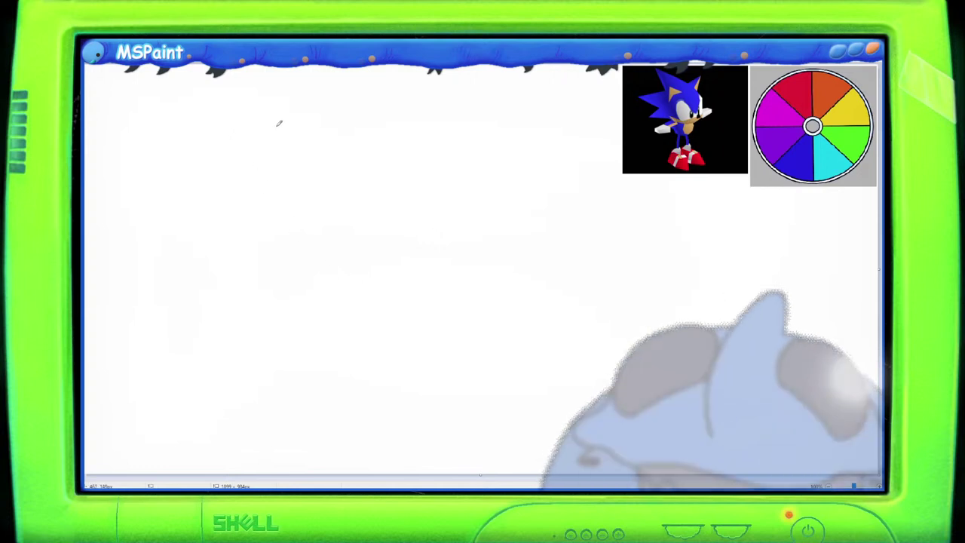
# Draw the long diagonal quill edge down from the top point, redrawing until it sits right.
pyautogui.moveTo(273, 117); pyautogui.dragTo(329, 178)
pyautogui.hotkey('ctrl', 'z')
pyautogui.moveTo(264, 103); pyautogui.dragTo(350, 185)
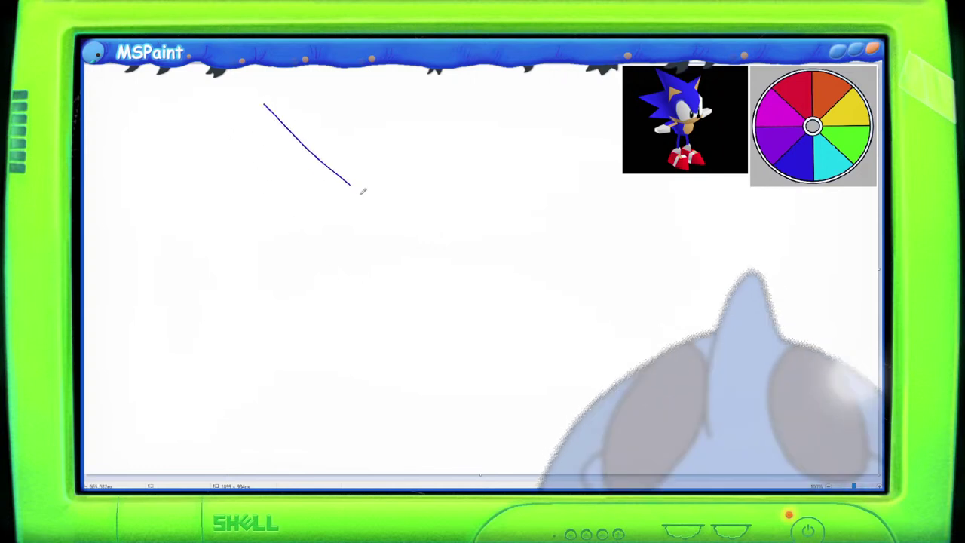
pyautogui.hotkey('ctrl', 'z')
pyautogui.moveTo(267, 97); pyautogui.dragTo(349, 165)
pyautogui.hotkey('ctrl', 'z')
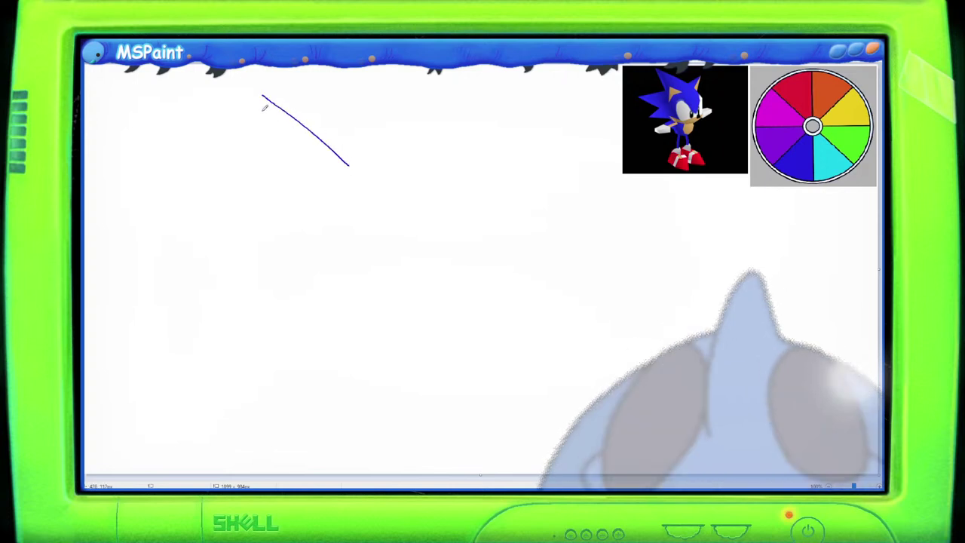
pyautogui.hotkey('ctrl', 'z')
pyautogui.moveTo(261, 85); pyautogui.dragTo(357, 173)
pyautogui.hotkey('ctrl', 'z')
pyautogui.moveTo(259, 82); pyautogui.dragTo(354, 175)
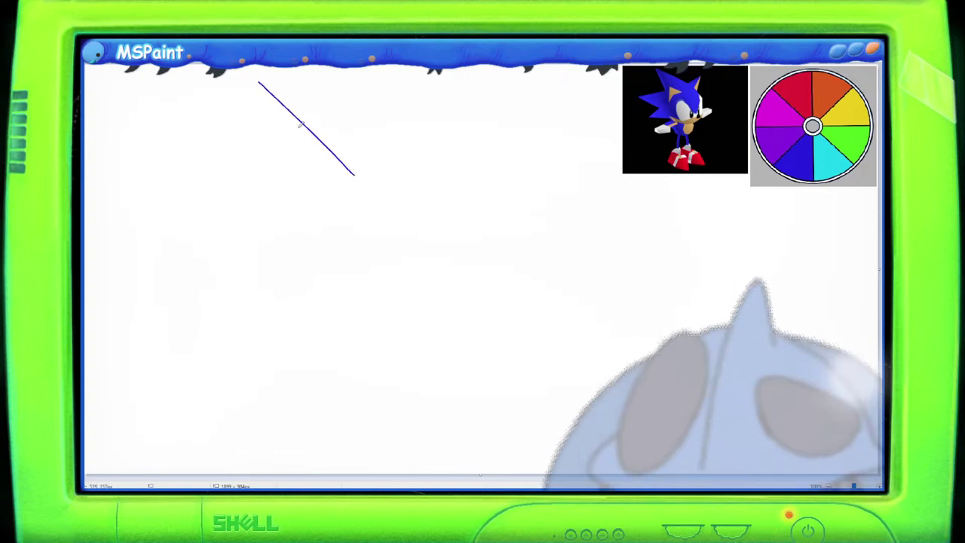
# Add a steep second edge from the peak and a bottom edge from the left meeting it.
pyautogui.moveTo(258, 82); pyautogui.dragTo(276, 157)
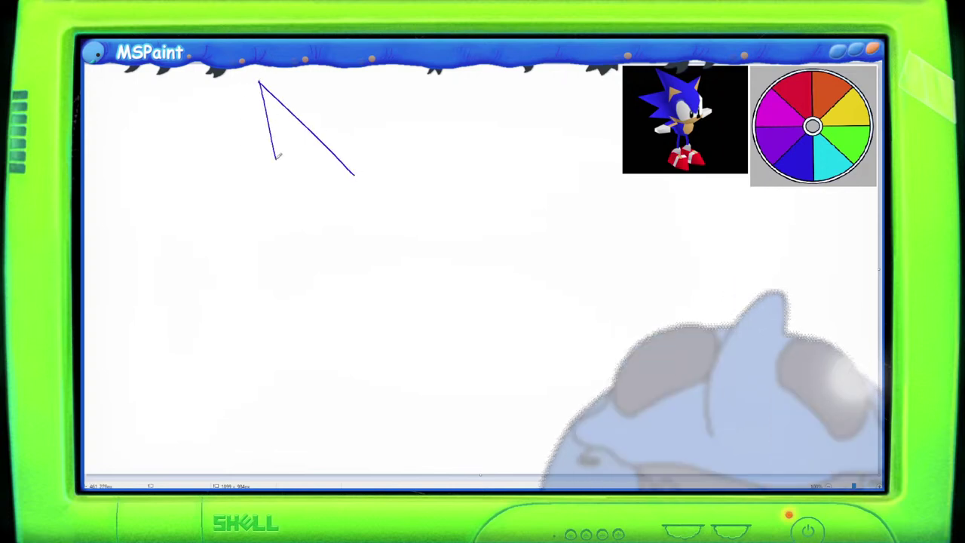
pyautogui.hotkey('ctrl', 'z')
pyautogui.moveTo(259, 82); pyautogui.dragTo(280, 183)
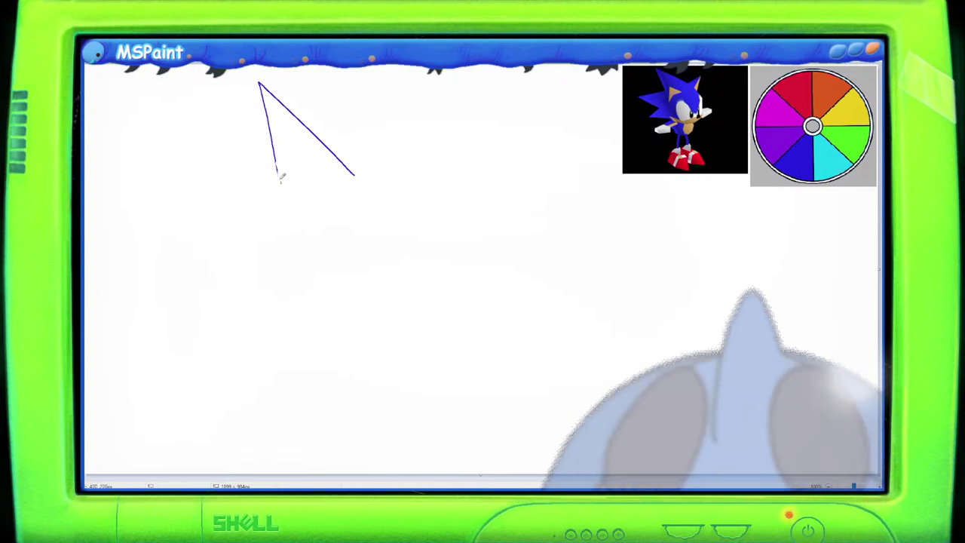
pyautogui.hotkey('ctrl', 'z')
pyautogui.moveTo(278, 175); pyautogui.dragTo(279, 187)
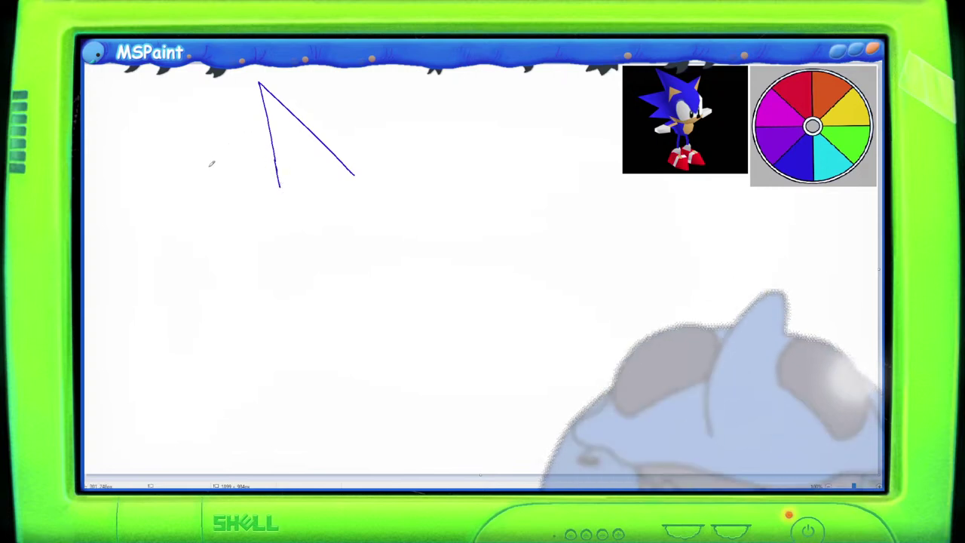
pyautogui.moveTo(203, 173); pyautogui.dragTo(279, 183)
pyautogui.hotkey('ctrl', 'z')
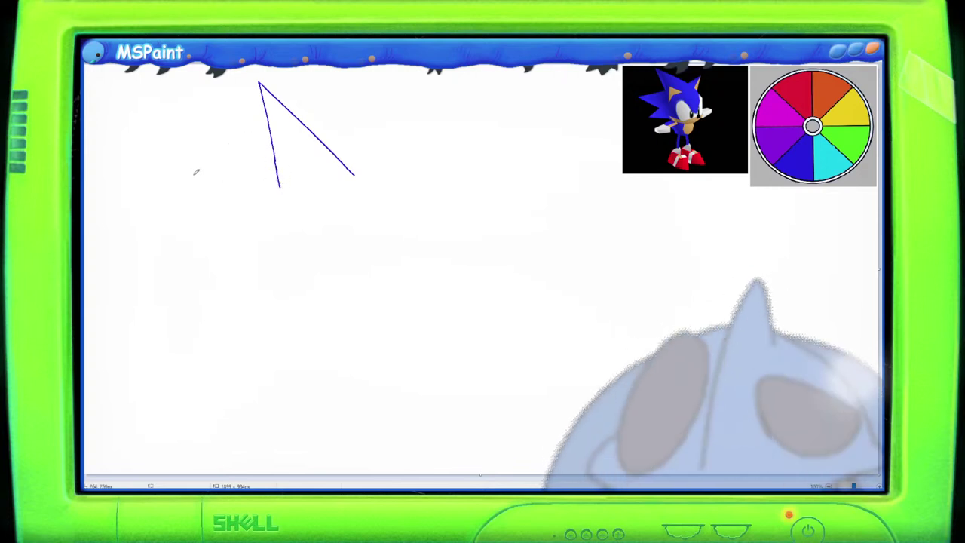
pyautogui.moveTo(196, 174); pyautogui.dragTo(280, 184)
pyautogui.hotkey('ctrl', 'z')
pyautogui.moveTo(196, 173); pyautogui.dragTo(278, 183)
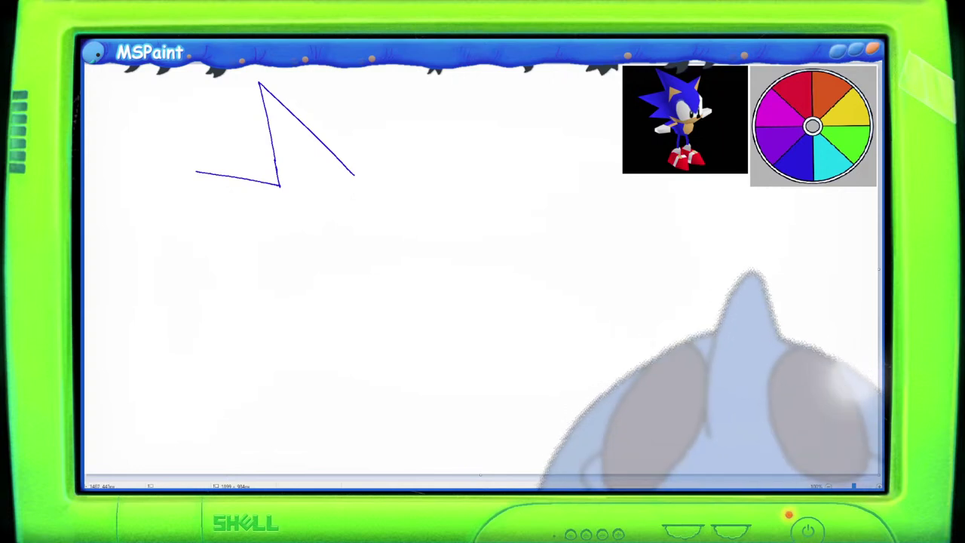
# Draw a small blue square below the colour wheel and a stick figure to its right.
pyautogui.moveTo(678, 216); pyautogui.dragTo(682, 250)
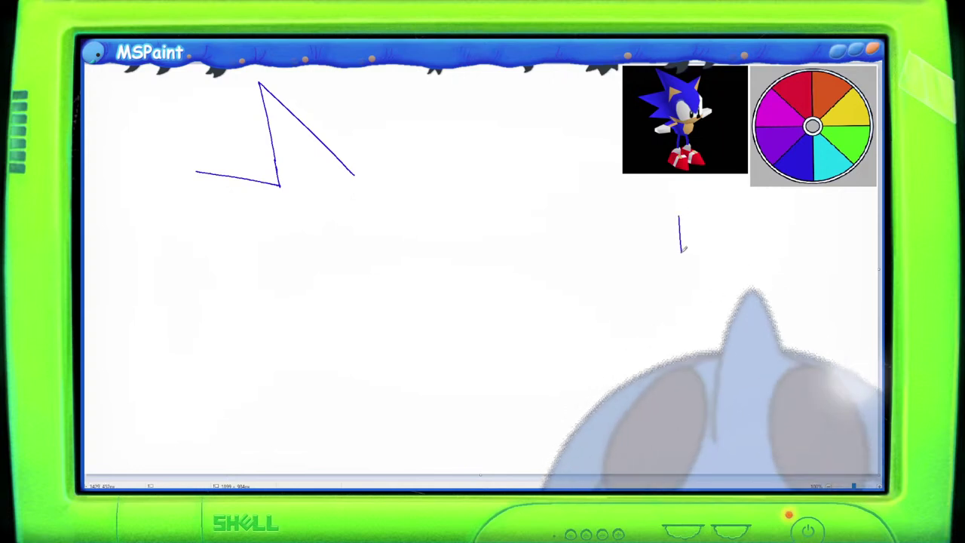
pyautogui.moveTo(679, 216)
pyautogui.mouseDown()
pyautogui.moveTo(719, 214)
pyautogui.moveTo(722, 224)
pyautogui.moveTo(682, 251)
pyautogui.mouseUp()
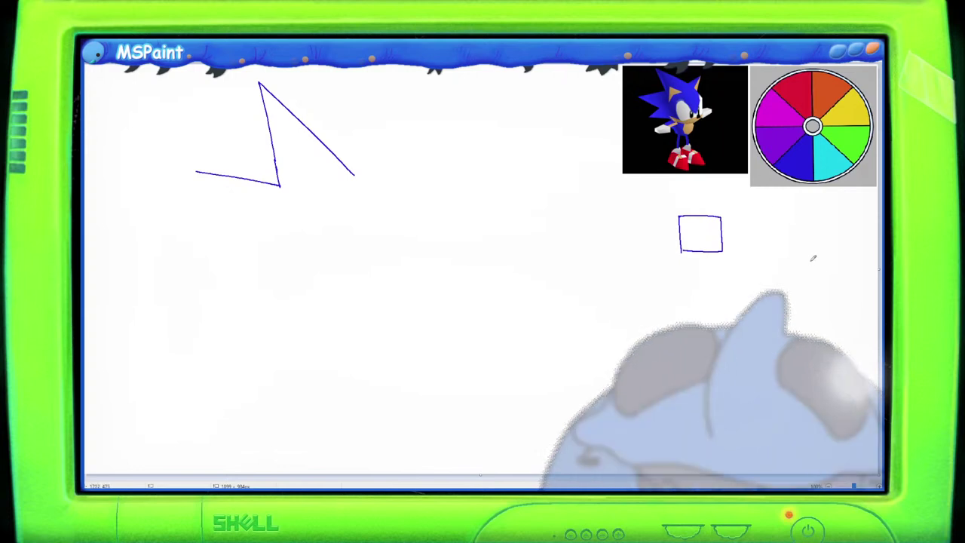
pyautogui.moveTo(793, 247)
pyautogui.mouseDown()
pyautogui.moveTo(811, 248)
pyautogui.moveTo(802, 213)
pyautogui.moveTo(813, 217)
pyautogui.mouseUp()
pyautogui.moveTo(802, 198)
pyautogui.mouseDown()
pyautogui.moveTo(795, 207)
pyautogui.moveTo(802, 199)
pyautogui.mouseUp()
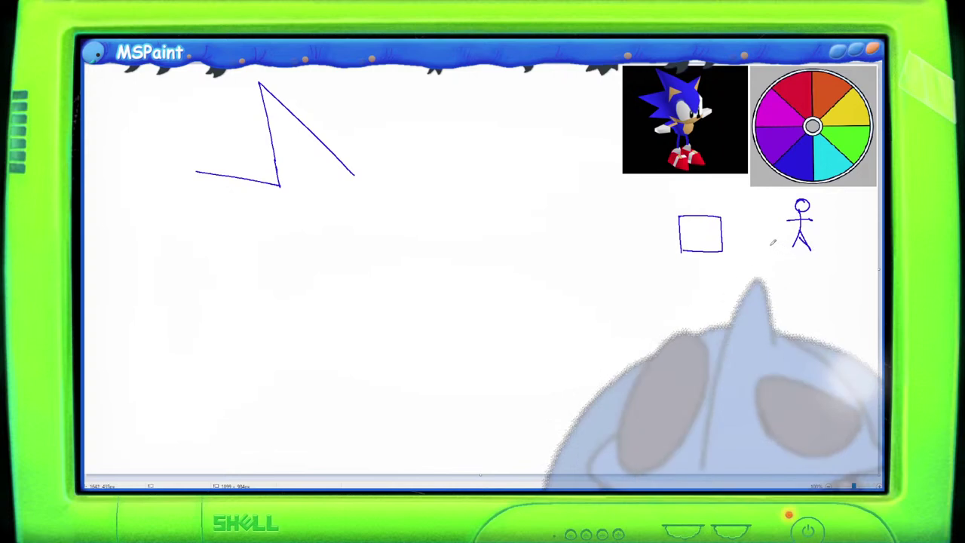
# Try curves and diagonal scribbles through the stick figure, undoing them.
pyautogui.moveTo(760, 250)
pyautogui.mouseDown()
pyautogui.moveTo(826, 251)
pyautogui.moveTo(868, 221)
pyautogui.mouseUp()
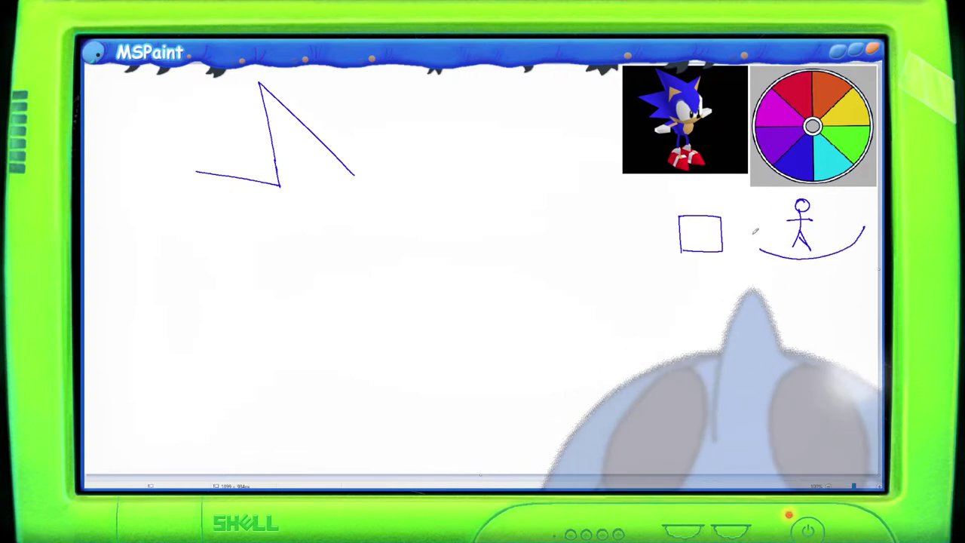
pyautogui.moveTo(754, 231)
pyautogui.mouseDown()
pyautogui.moveTo(806, 193)
pyautogui.moveTo(785, 240)
pyautogui.mouseUp()
pyautogui.moveTo(777, 201); pyautogui.dragTo(793, 239)
pyautogui.moveTo(796, 199); pyautogui.dragTo(833, 242)
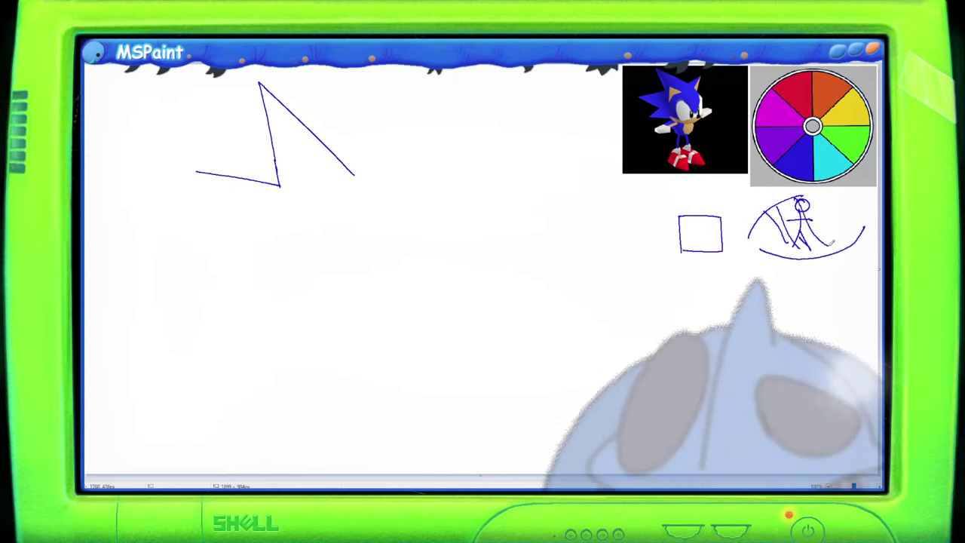
pyautogui.hotkey('ctrl', 'z')
pyautogui.hotkey('ctrl', 'z')
pyautogui.hotkey('ctrl', 'z')
pyautogui.hotkey('ctrl', 'z')
pyautogui.hotkey('ctrl', 'z')
pyautogui.hotkey('ctrl', 'z')
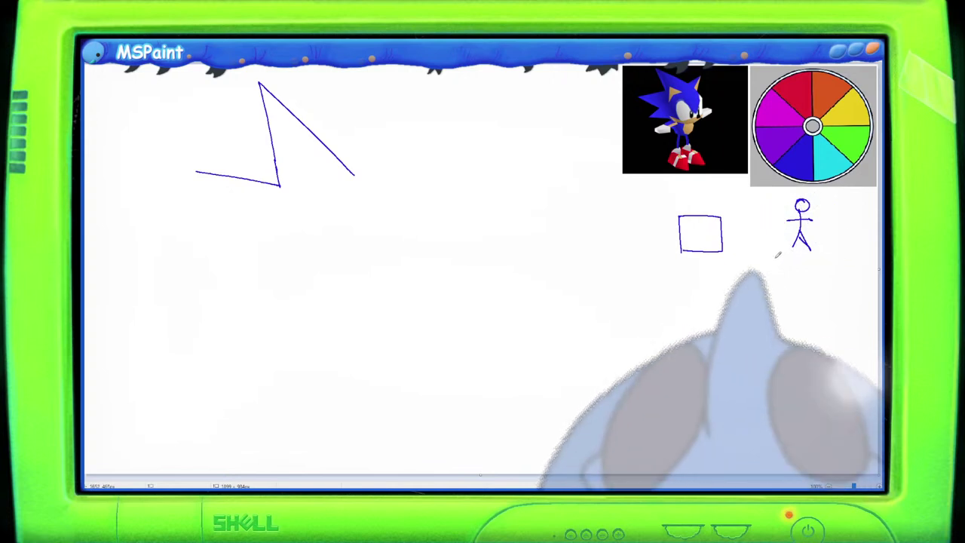
pyautogui.moveTo(777, 254)
pyautogui.mouseDown()
pyautogui.moveTo(829, 252)
pyautogui.moveTo(873, 228)
pyautogui.moveTo(846, 243)
pyautogui.mouseUp()
pyautogui.hotkey('ctrl', 'z')
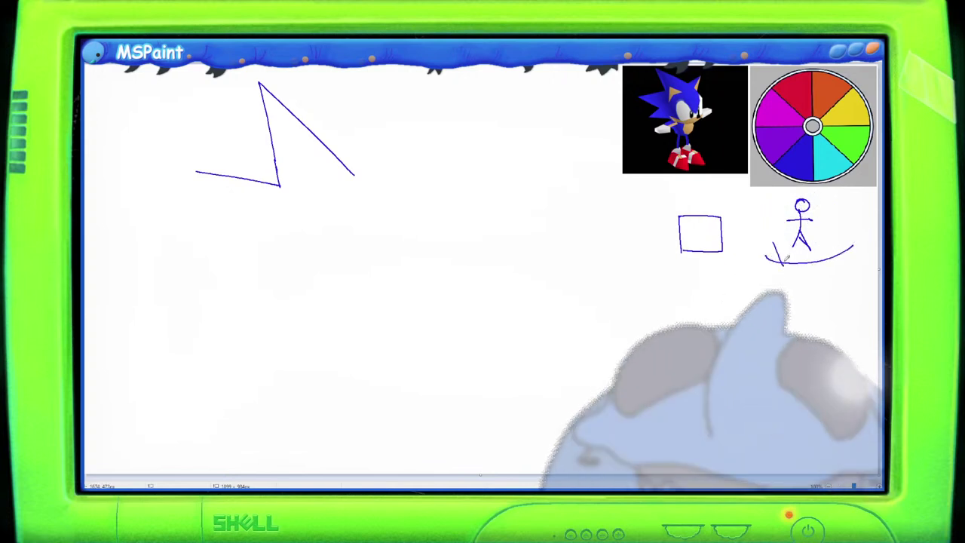
# Undo further hatch strokes, then select the square and stick figure and delete them.
pyautogui.moveTo(781, 225)
pyautogui.mouseDown()
pyautogui.moveTo(774, 242)
pyautogui.moveTo(836, 264)
pyautogui.mouseUp()
pyautogui.moveTo(810, 224); pyautogui.dragTo(863, 242)
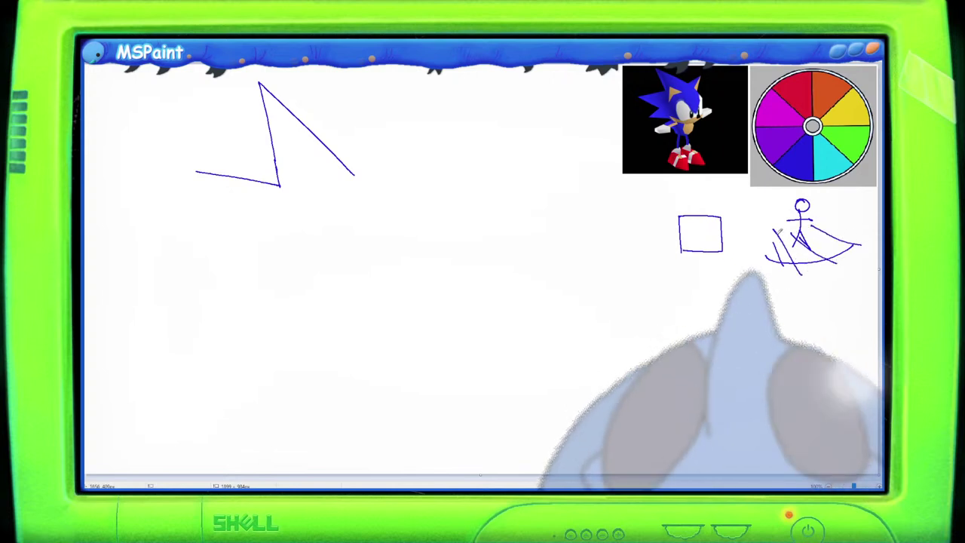
pyautogui.moveTo(799, 238); pyautogui.dragTo(758, 244)
pyautogui.moveTo(814, 226); pyautogui.dragTo(843, 230)
pyautogui.hotkey('ctrl', 'z')
pyautogui.hotkey('ctrl', 'z')
pyautogui.hotkey('ctrl', 'z')
pyautogui.hotkey('ctrl', 'z')
pyautogui.hotkey('ctrl', 'z')
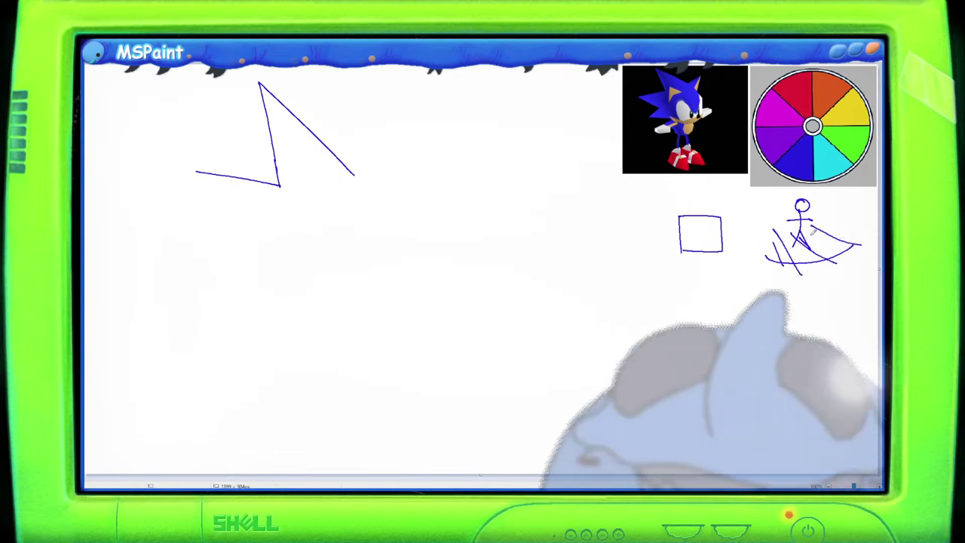
pyautogui.hotkey('ctrl', 'z')
pyautogui.hotkey('ctrl', 'z')
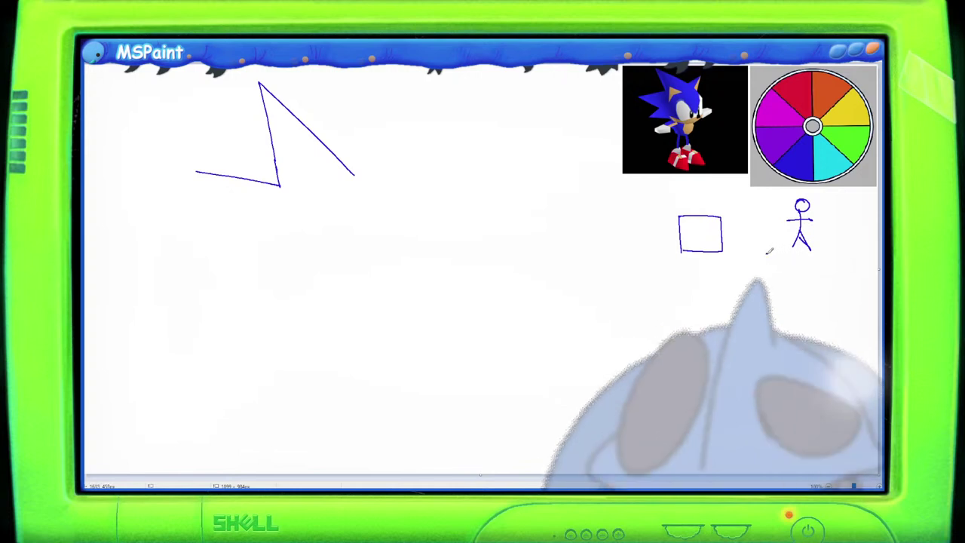
pyautogui.moveTo(769, 251)
pyautogui.mouseDown()
pyautogui.moveTo(833, 246)
pyautogui.moveTo(863, 229)
pyautogui.mouseUp()
pyautogui.hotkey('ctrl', 'z')
pyautogui.moveTo(664, 186)
pyautogui.mouseDown()
pyautogui.moveTo(814, 263)
pyautogui.moveTo(840, 263)
pyautogui.moveTo(655, 192)
pyautogui.mouseUp()
pyautogui.press('Delete')
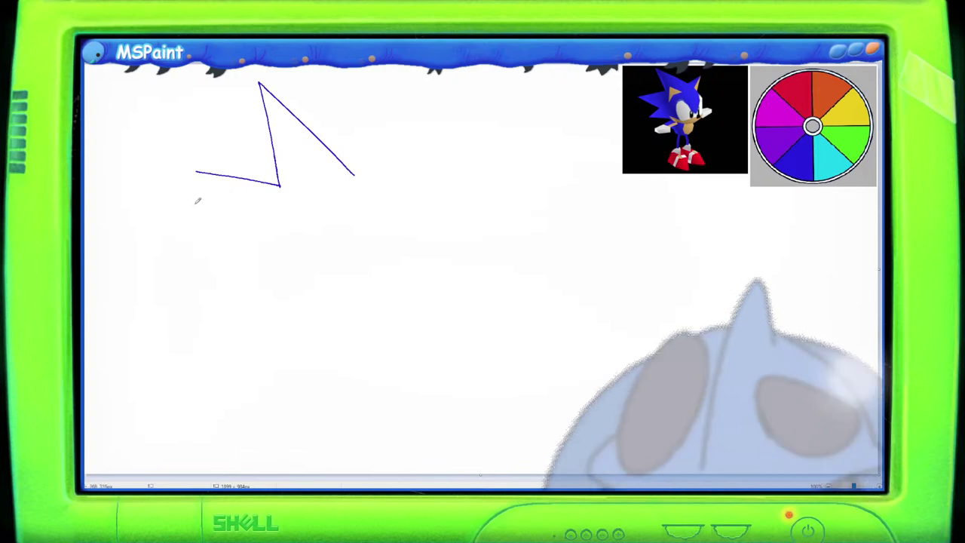
# Draw two diagonal spike edges down from the left spike, then the rounded chin curve.
pyautogui.moveTo(196, 172)
pyautogui.mouseDown()
pyautogui.moveTo(255, 229)
pyautogui.moveTo(204, 178)
pyautogui.moveTo(254, 226)
pyautogui.moveTo(220, 196)
pyautogui.moveTo(253, 226)
pyautogui.moveTo(197, 269)
pyautogui.moveTo(295, 268)
pyautogui.mouseUp()
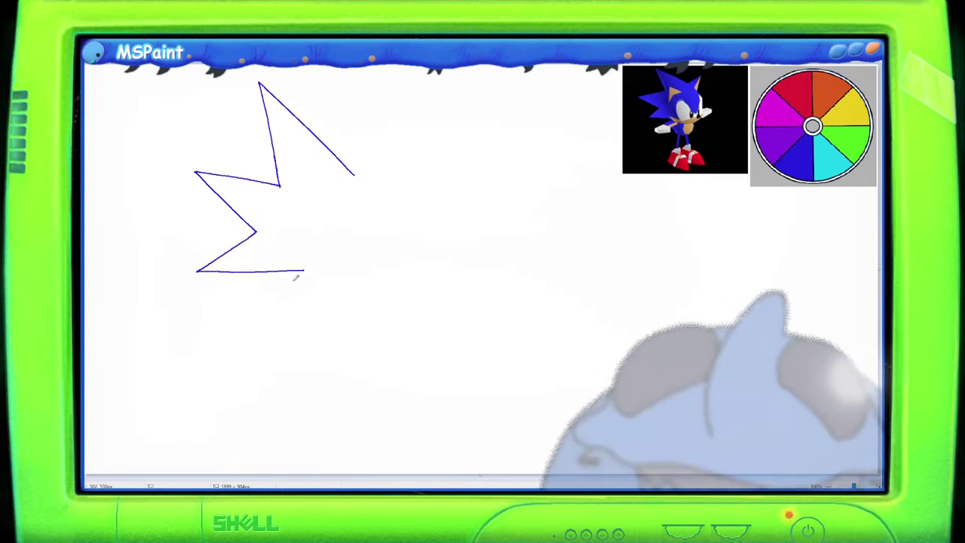
pyautogui.moveTo(299, 270); pyautogui.dragTo(245, 302)
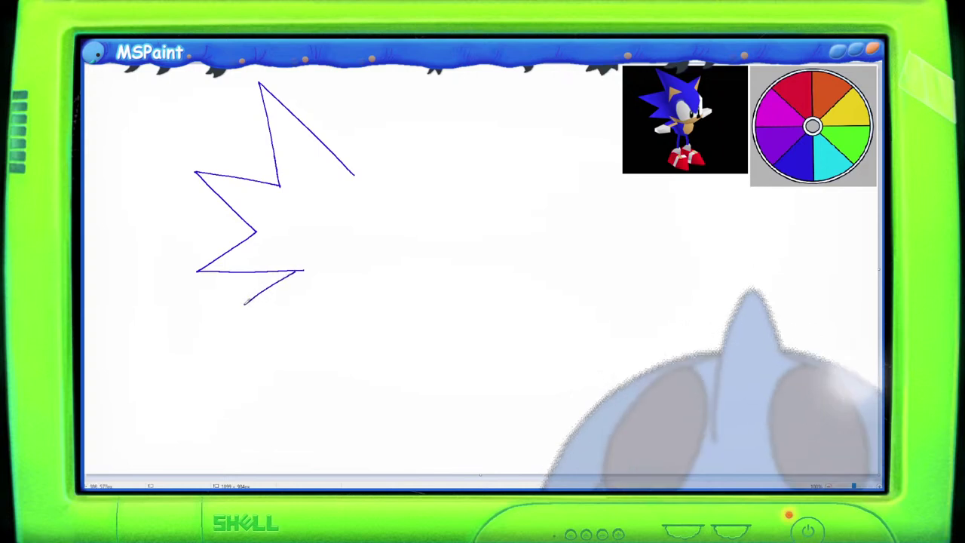
pyautogui.hotkey('ctrl', 'z')
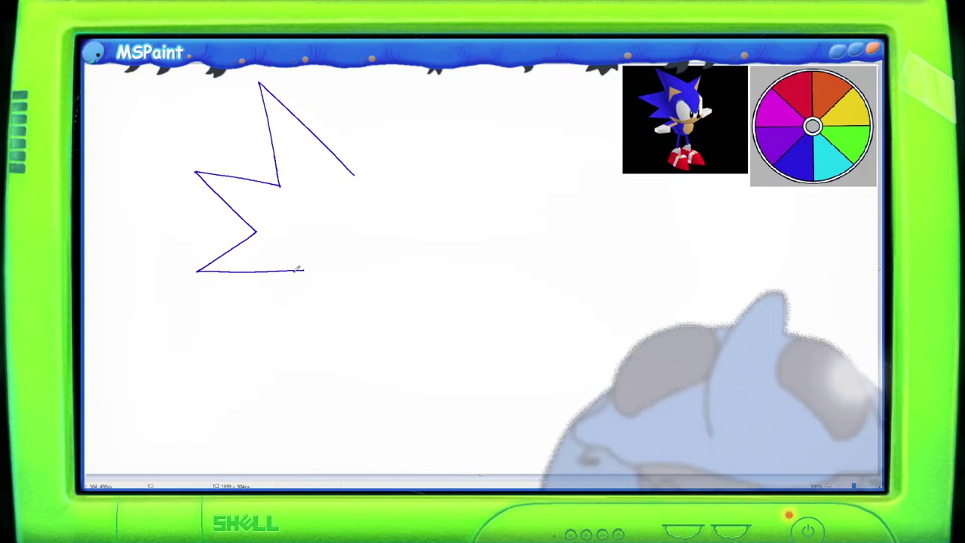
pyautogui.moveTo(300, 270)
pyautogui.mouseDown()
pyautogui.moveTo(243, 298)
pyautogui.moveTo(296, 311)
pyautogui.moveTo(308, 330)
pyautogui.moveTo(344, 336)
pyautogui.moveTo(369, 323)
pyautogui.mouseUp()
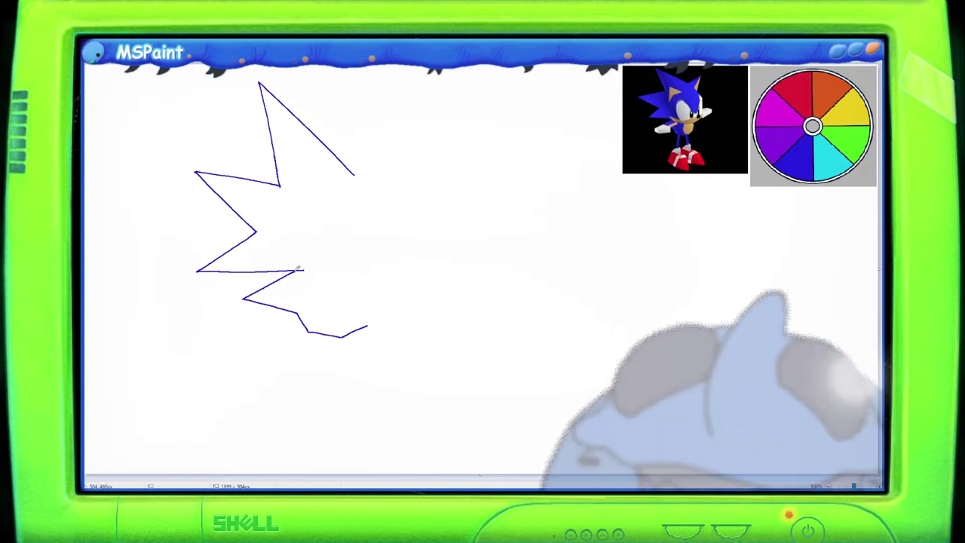
pyautogui.moveTo(369, 322); pyautogui.dragTo(369, 278)
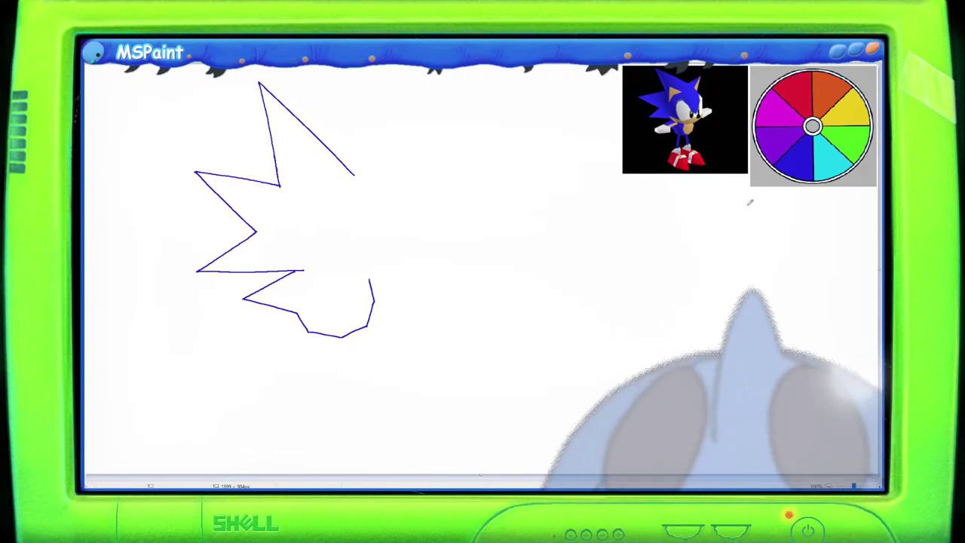
# Handwrite '- style' under the color wheel with the pencil.
pyautogui.moveTo(732, 212); pyautogui.dragTo(763, 214)
pyautogui.moveTo(759, 203); pyautogui.dragTo(771, 211)
pyautogui.moveTo(776, 202)
pyautogui.mouseDown()
pyautogui.moveTo(770, 220)
pyautogui.moveTo(790, 212)
pyautogui.mouseUp()
# Write '- mix' below it, undoing and rewriting the botched letters.
pyautogui.moveTo(732, 226); pyautogui.dragTo(744, 227)
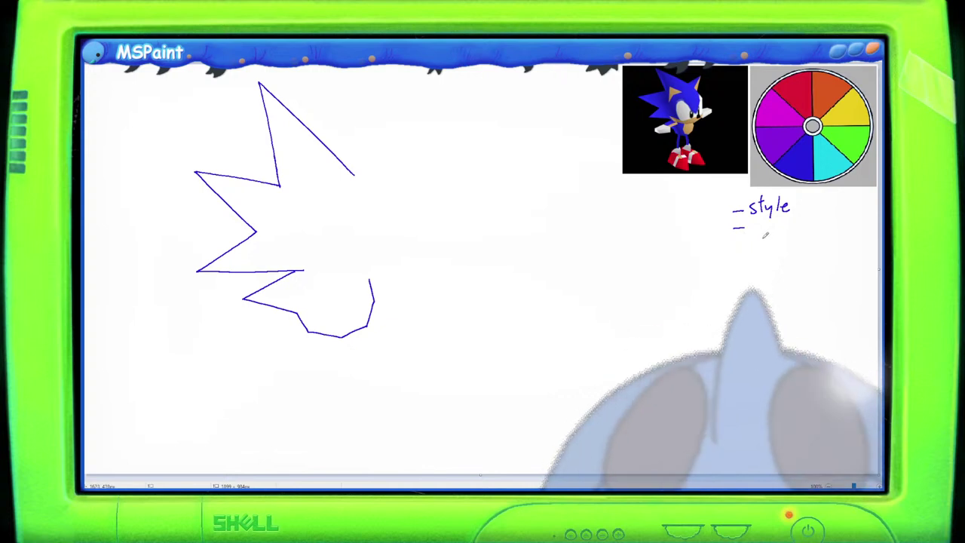
pyautogui.moveTo(752, 232)
pyautogui.mouseDown()
pyautogui.moveTo(788, 233)
pyautogui.moveTo(773, 233)
pyautogui.mouseUp()
pyautogui.hotkey('ctrl', 'z')
pyautogui.hotkey('ctrl', 'z')
pyautogui.hotkey('ctrl', 'z')
pyautogui.hotkey('ctrl', 'z')
pyautogui.moveTo(775, 226); pyautogui.dragTo(783, 233)
pyautogui.moveTo(783, 225); pyautogui.dragTo(776, 234)
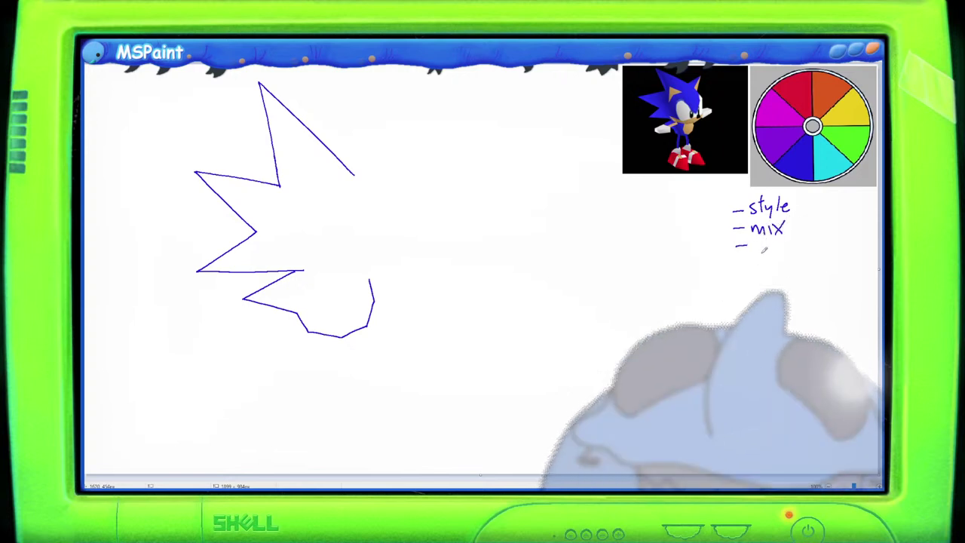
# Write '- perspective' as the third note and box-select all three notes.
pyautogui.moveTo(757, 240); pyautogui.dragTo(768, 240)
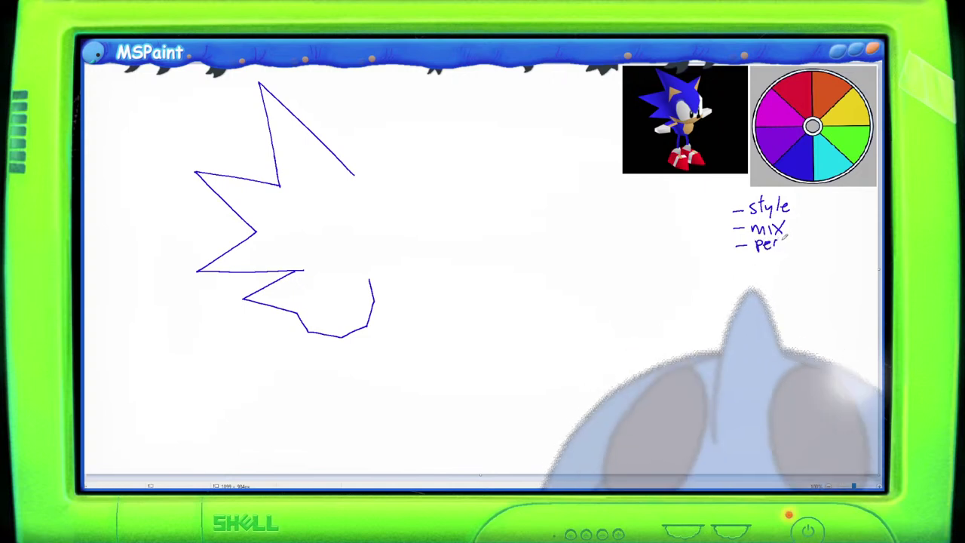
pyautogui.moveTo(796, 240); pyautogui.dragTo(802, 243)
pyautogui.moveTo(807, 239)
pyautogui.mouseDown()
pyautogui.moveTo(831, 238)
pyautogui.moveTo(817, 235)
pyautogui.mouseUp()
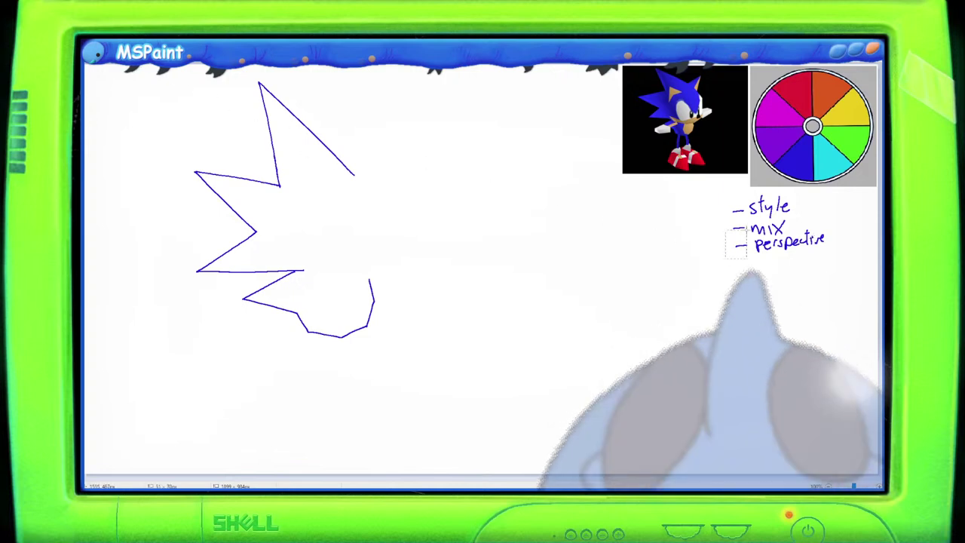
pyautogui.moveTo(725, 258); pyautogui.dragTo(839, 195)
# Delete the handwritten notes and try a short stroke beside the lower spike.
pyautogui.press('Delete')
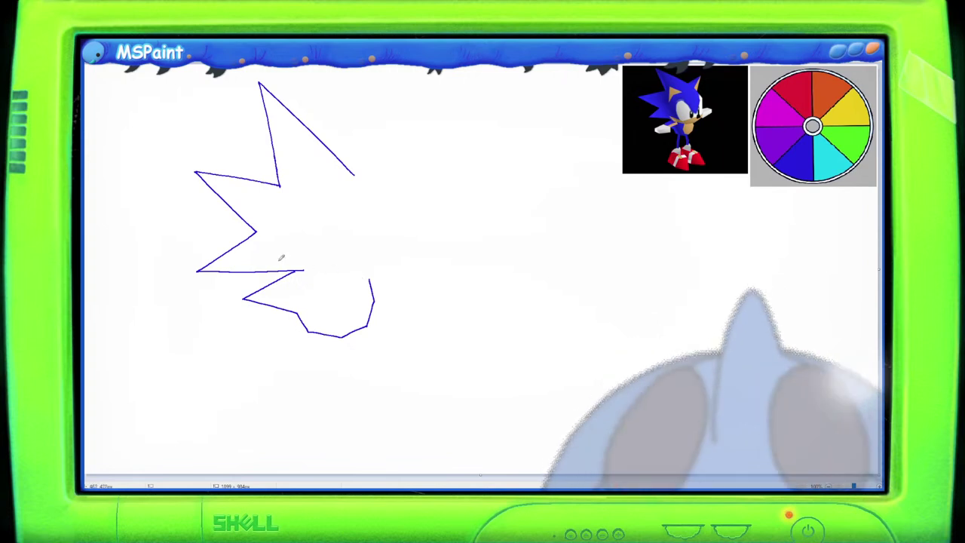
pyautogui.moveTo(295, 256)
pyautogui.mouseDown()
pyautogui.moveTo(305, 269)
pyautogui.moveTo(348, 277)
pyautogui.mouseUp()
pyautogui.hotkey('ctrl', 'z')
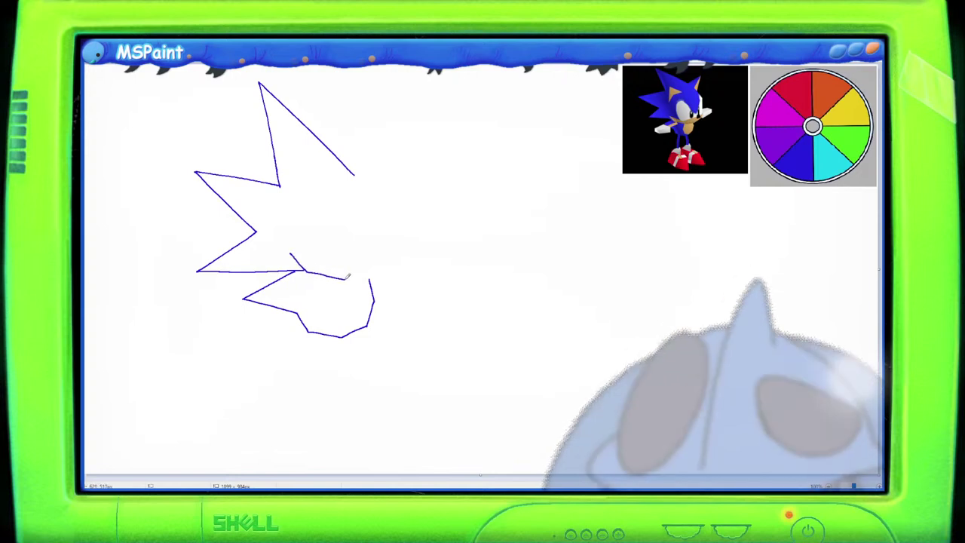
# Redraw the inner curve running right from the lower spike, then a new top-spike edge.
pyautogui.hotkey('ctrl', 'z')
pyautogui.moveTo(276, 247); pyautogui.dragTo(330, 276)
pyautogui.hotkey('ctrl', 'z')
pyautogui.moveTo(282, 248)
pyautogui.mouseDown()
pyautogui.moveTo(324, 270)
pyautogui.moveTo(356, 270)
pyautogui.moveTo(399, 236)
pyautogui.mouseUp()
pyautogui.hotkey('ctrl', 'z')
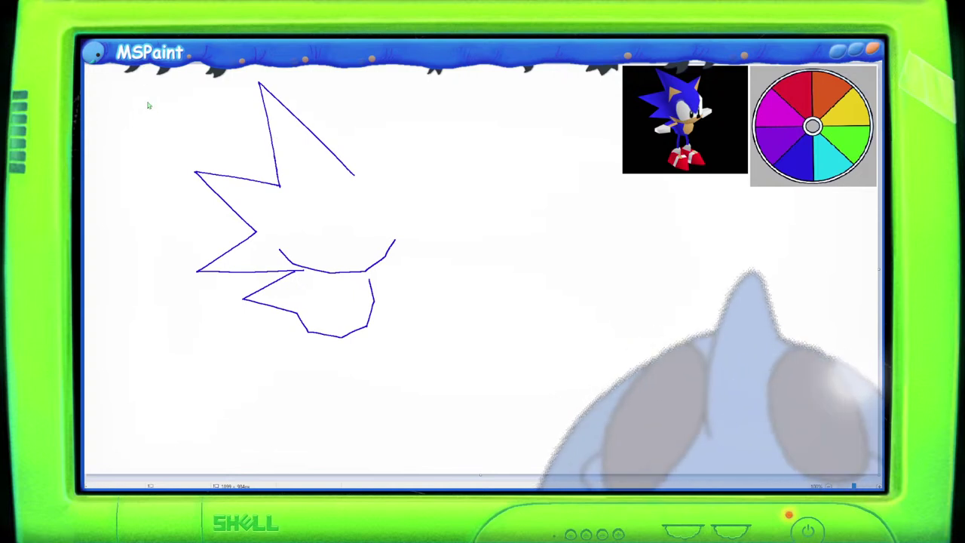
pyautogui.moveTo(369, 179)
pyautogui.mouseDown()
pyautogui.moveTo(260, 80)
pyautogui.moveTo(287, 130)
pyautogui.moveTo(342, 188)
pyautogui.moveTo(351, 157)
pyautogui.mouseUp()
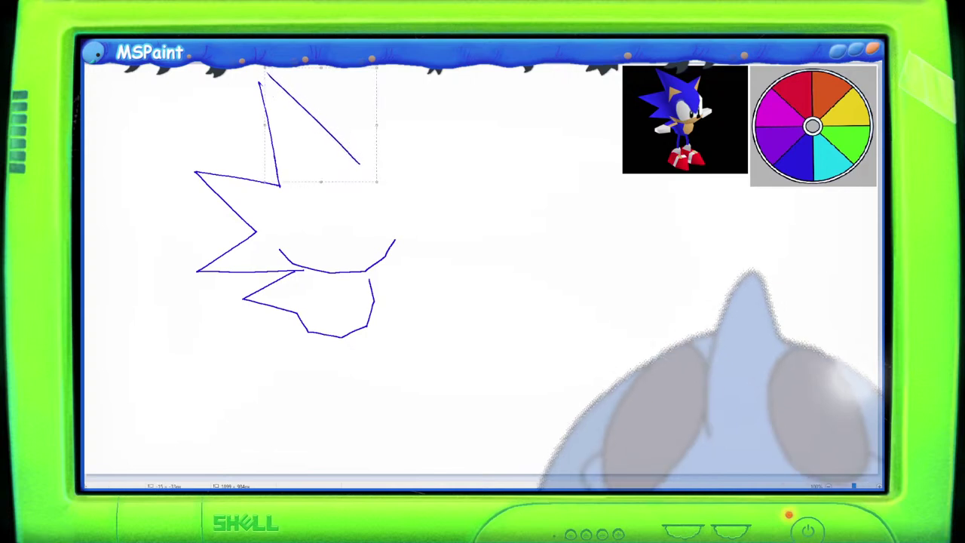
# Commit the taller top spike and draw a straight line along the left spike's top edge.
pyautogui.click(261, 85)
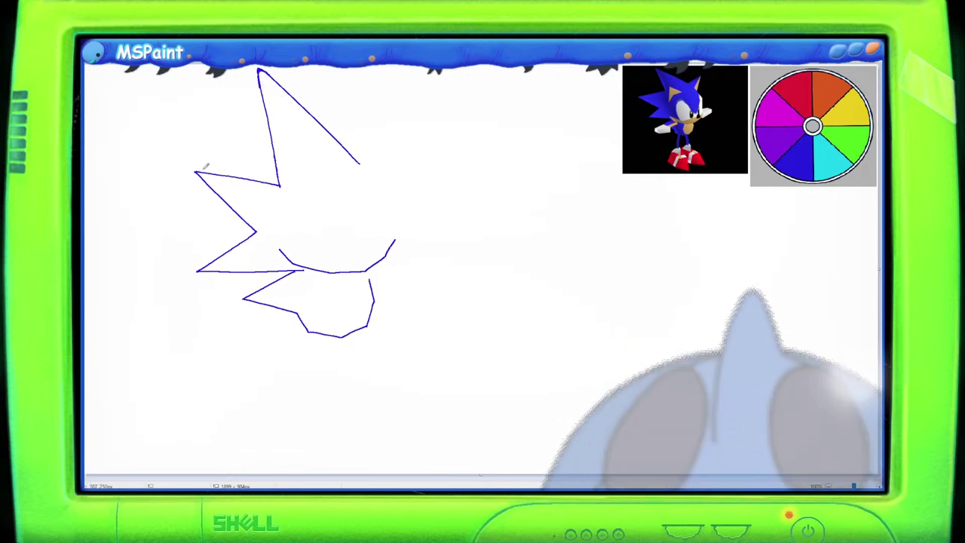
pyautogui.moveTo(197, 172); pyautogui.dragTo(277, 167)
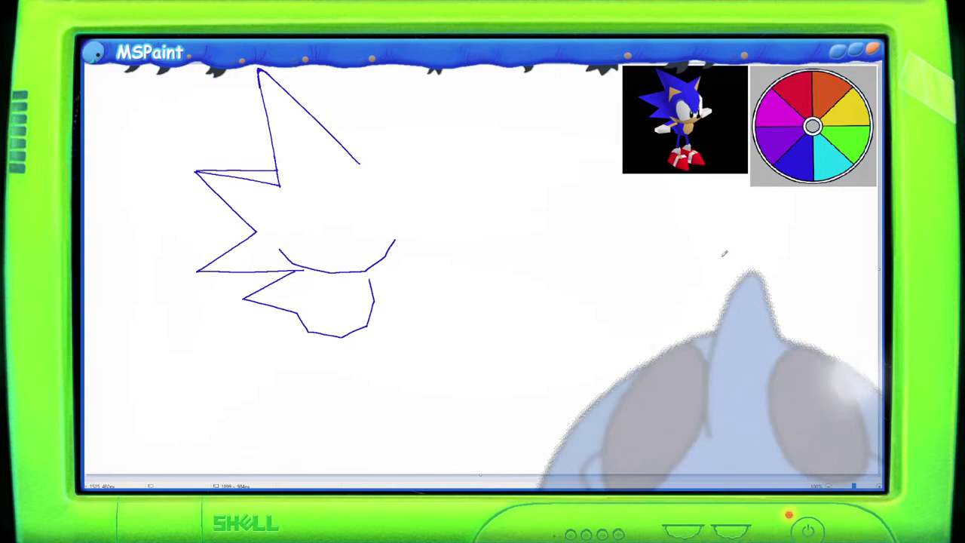
# Scribble a practice loop and curve on the empty right side, then undo them.
pyautogui.moveTo(721, 248)
pyautogui.mouseDown()
pyautogui.moveTo(694, 249)
pyautogui.moveTo(727, 245)
pyautogui.moveTo(722, 218)
pyautogui.moveTo(691, 226)
pyautogui.moveTo(715, 238)
pyautogui.moveTo(728, 220)
pyautogui.moveTo(715, 251)
pyautogui.mouseUp()
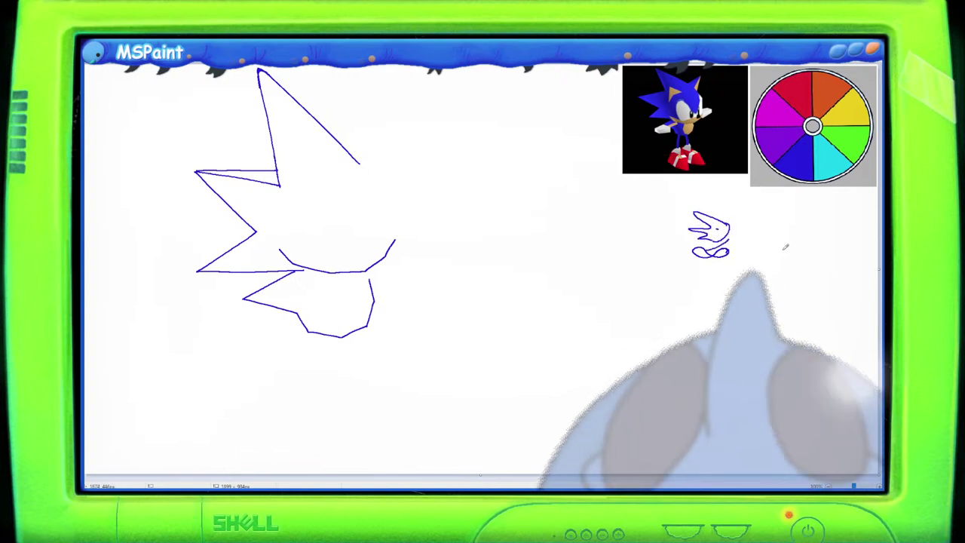
pyautogui.moveTo(809, 243)
pyautogui.mouseDown()
pyautogui.moveTo(857, 220)
pyautogui.moveTo(761, 200)
pyautogui.moveTo(779, 213)
pyautogui.moveTo(827, 216)
pyautogui.moveTo(767, 220)
pyautogui.moveTo(818, 227)
pyautogui.moveTo(838, 216)
pyautogui.moveTo(823, 225)
pyautogui.moveTo(833, 217)
pyautogui.moveTo(821, 210)
pyautogui.moveTo(766, 201)
pyautogui.moveTo(801, 216)
pyautogui.moveTo(756, 224)
pyautogui.moveTo(792, 223)
pyautogui.moveTo(769, 236)
pyautogui.moveTo(836, 218)
pyautogui.moveTo(816, 235)
pyautogui.moveTo(748, 224)
pyautogui.moveTo(746, 241)
pyautogui.moveTo(794, 245)
pyautogui.moveTo(863, 219)
pyautogui.moveTo(822, 240)
pyautogui.mouseUp()
pyautogui.hotkey('ctrl', 'z')
pyautogui.hotkey('ctrl', 'z')
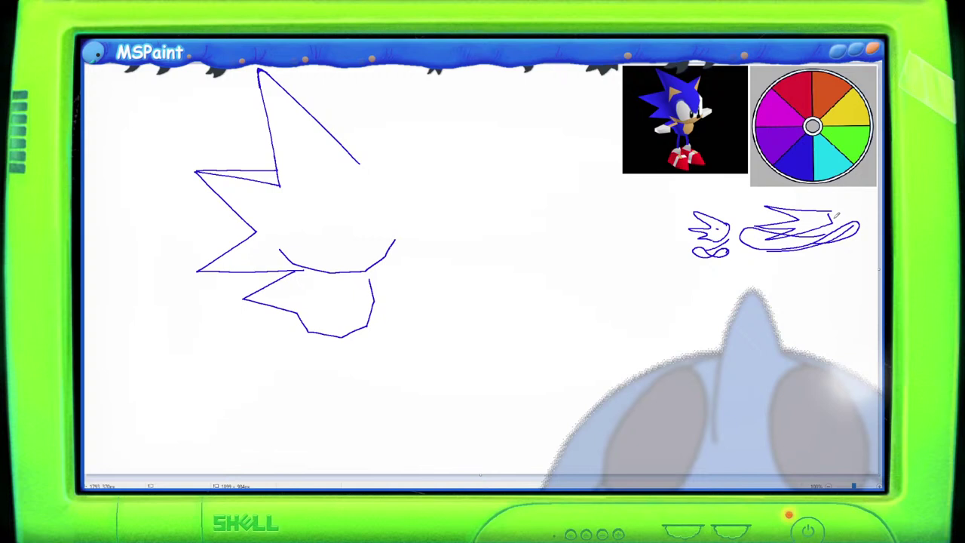
# Lasso-delete the right-hand practice sketch and undo the stray line by the left spike.
pyautogui.moveTo(851, 205)
pyautogui.mouseDown()
pyautogui.moveTo(756, 197)
pyautogui.moveTo(662, 214)
pyautogui.moveTo(758, 279)
pyautogui.moveTo(866, 248)
pyautogui.moveTo(853, 202)
pyautogui.mouseUp()
pyautogui.press('Delete')
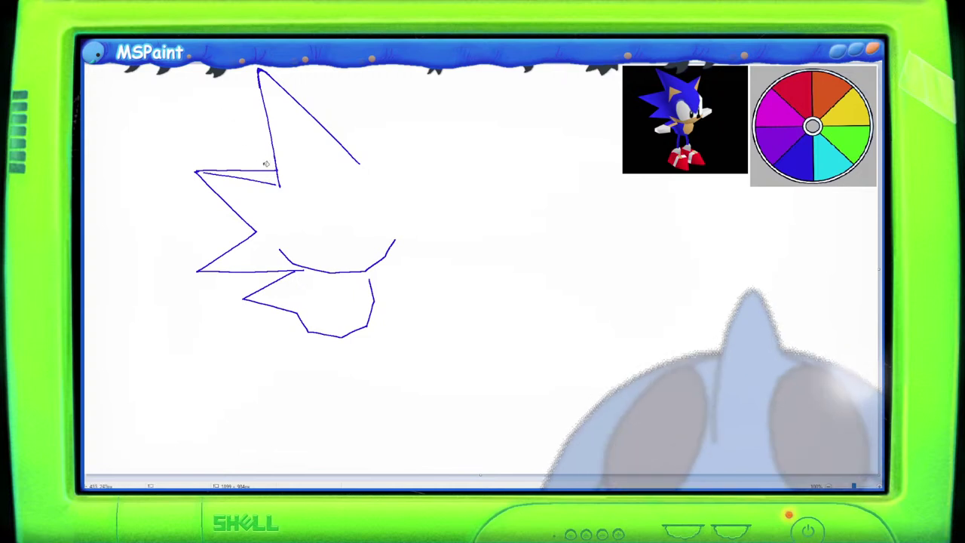
pyautogui.hotkey('ctrl', 'z')
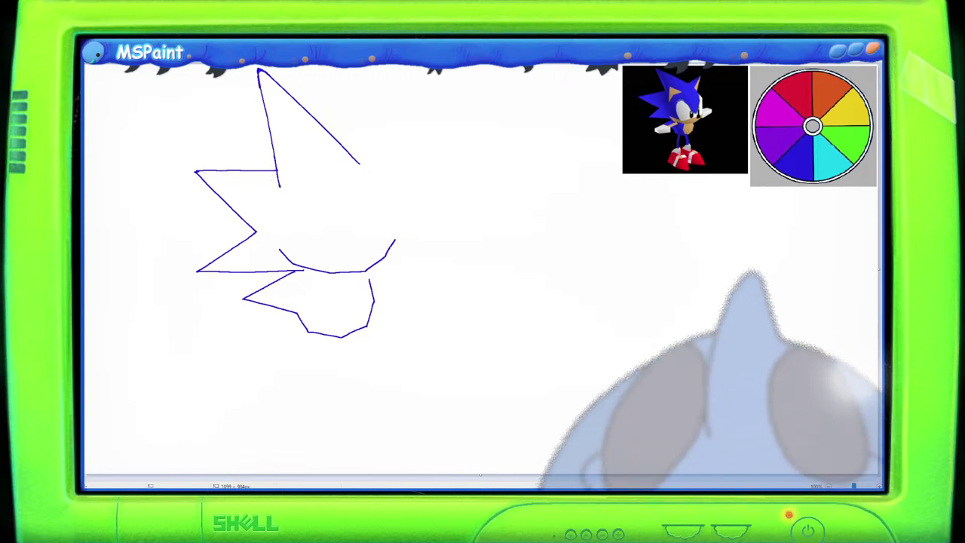
# Remove the left-spike stub, draw a pointed quill at the upper right, and retry an inner quill.
pyautogui.hotkey('ctrl', 'z')
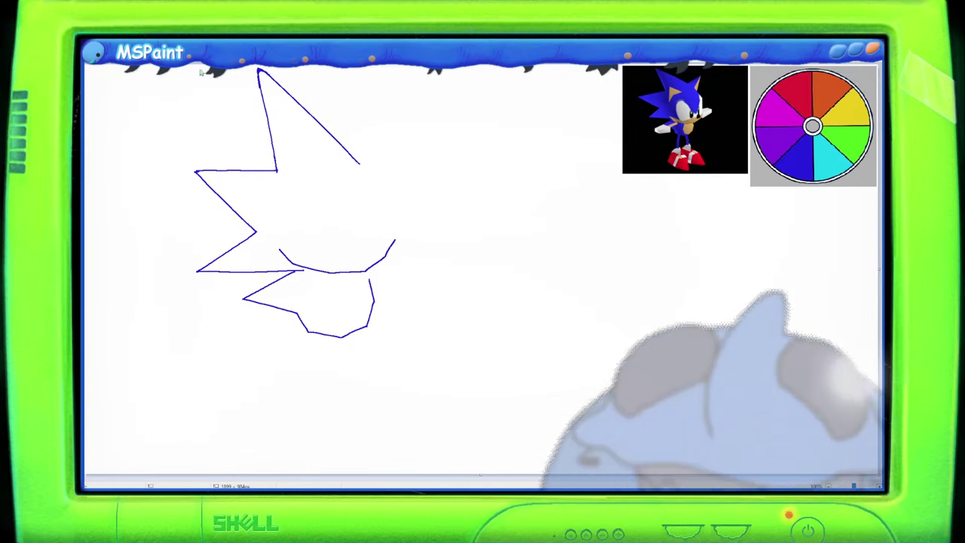
pyautogui.moveTo(345, 146)
pyautogui.mouseDown()
pyautogui.moveTo(391, 121)
pyautogui.moveTo(386, 127)
pyautogui.mouseUp()
pyautogui.moveTo(386, 126)
pyautogui.mouseDown()
pyautogui.moveTo(384, 168)
pyautogui.moveTo(383, 130)
pyautogui.moveTo(377, 154)
pyautogui.moveTo(386, 128)
pyautogui.mouseUp()
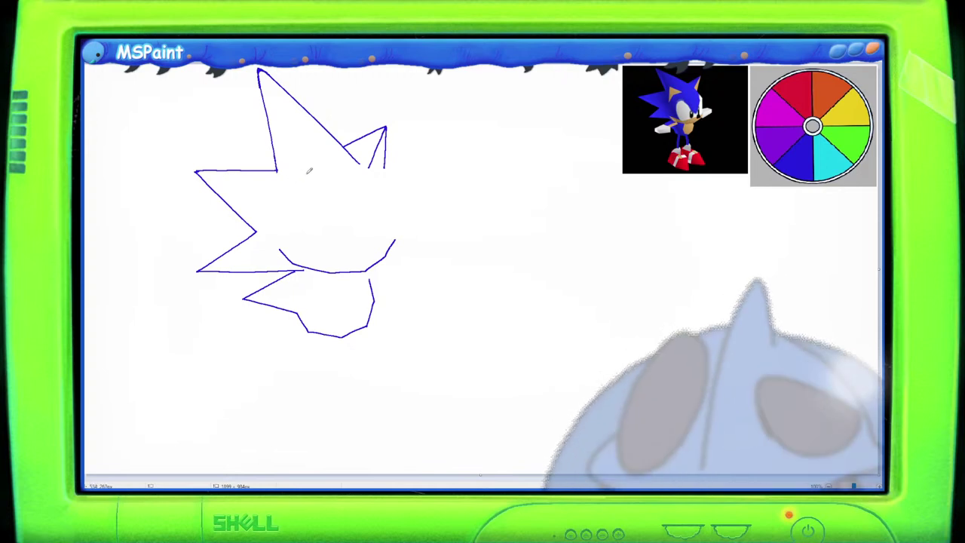
pyautogui.moveTo(315, 171)
pyautogui.mouseDown()
pyautogui.moveTo(269, 149)
pyautogui.moveTo(281, 194)
pyautogui.moveTo(272, 149)
pyautogui.moveTo(313, 169)
pyautogui.mouseUp()
pyautogui.hotkey('ctrl', 'z')
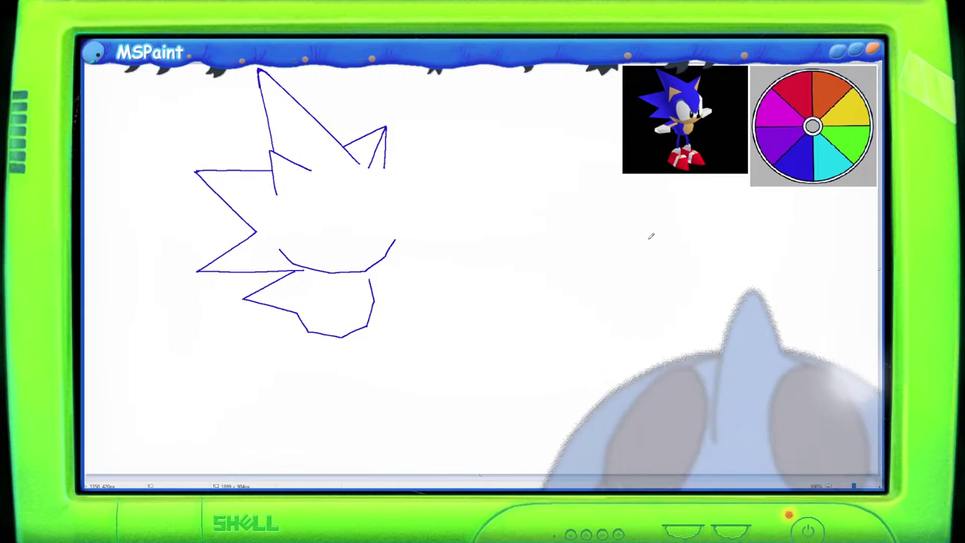
pyautogui.moveTo(754, 245); pyautogui.dragTo(850, 238)
pyautogui.moveTo(780, 228)
pyautogui.mouseDown()
pyautogui.moveTo(791, 264)
pyautogui.moveTo(848, 226)
pyautogui.mouseUp()
pyautogui.hotkey('ctrl', 'z')
pyautogui.hotkey('ctrl', 'z')
pyautogui.hotkey('ctrl', 'z')
pyautogui.hotkey('ctrl', 'z')
pyautogui.hotkey('ctrl', 'z')
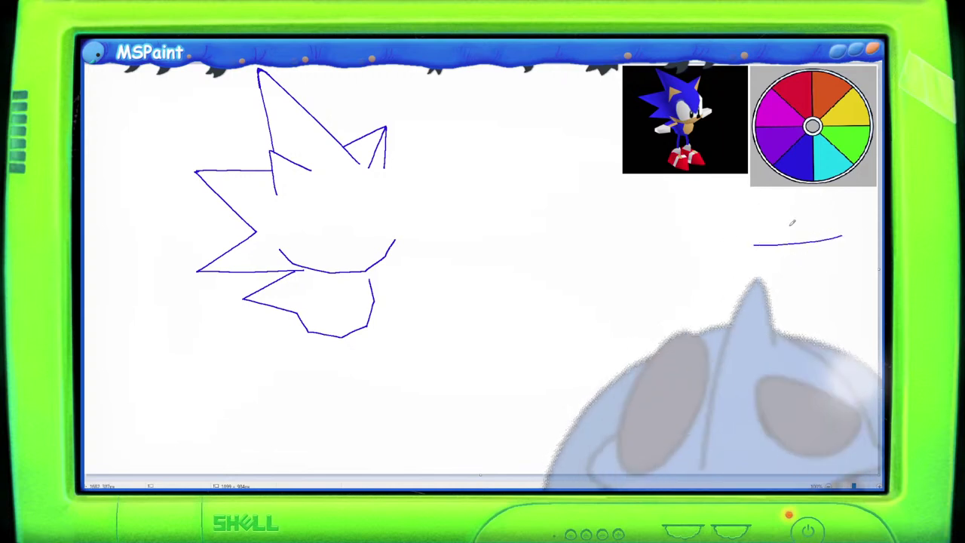
pyautogui.moveTo(743, 252)
pyautogui.mouseDown()
pyautogui.moveTo(818, 234)
pyautogui.moveTo(842, 218)
pyautogui.moveTo(781, 251)
pyautogui.moveTo(853, 232)
pyautogui.mouseUp()
pyautogui.hotkey('ctrl', 'z')
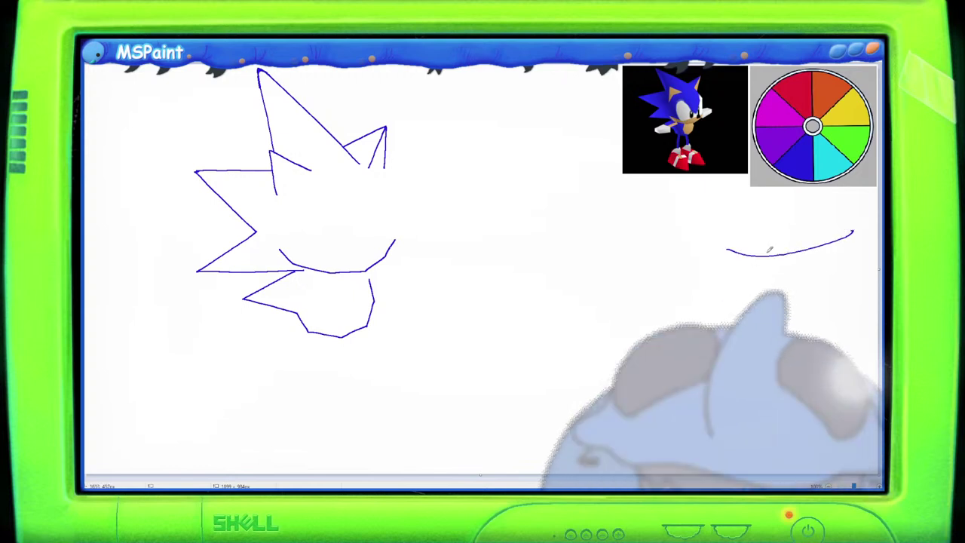
pyautogui.moveTo(765, 255)
pyautogui.mouseDown()
pyautogui.moveTo(784, 233)
pyautogui.moveTo(796, 244)
pyautogui.moveTo(787, 220)
pyautogui.moveTo(770, 228)
pyautogui.moveTo(792, 222)
pyautogui.moveTo(782, 214)
pyautogui.moveTo(777, 225)
pyautogui.moveTo(829, 226)
pyautogui.mouseUp()
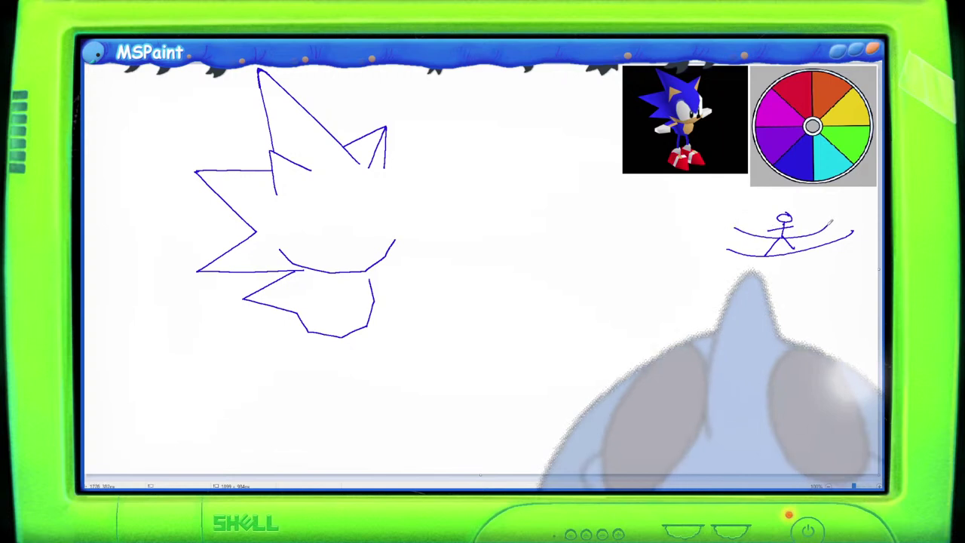
pyautogui.hotkey('ctrl', 'z')
pyautogui.hotkey('ctrl', 'z')
pyautogui.hotkey('ctrl', 'z')
pyautogui.hotkey('ctrl', 'z')
pyautogui.hotkey('ctrl', 'z')
pyautogui.hotkey('ctrl', 'z')
pyautogui.hotkey('ctrl', 'z')
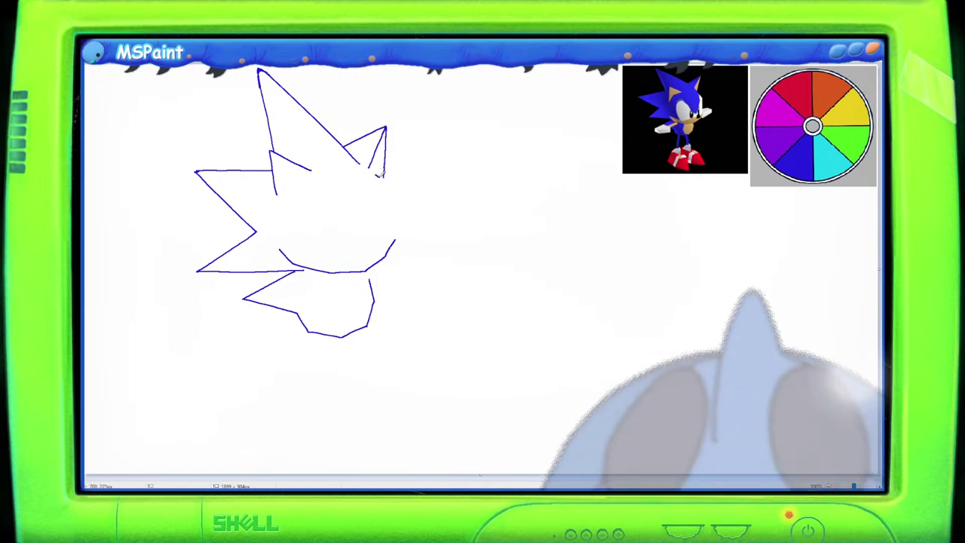
# Draw the head's right edge from below the right quill down to the chin.
pyautogui.moveTo(375, 172); pyautogui.dragTo(395, 182)
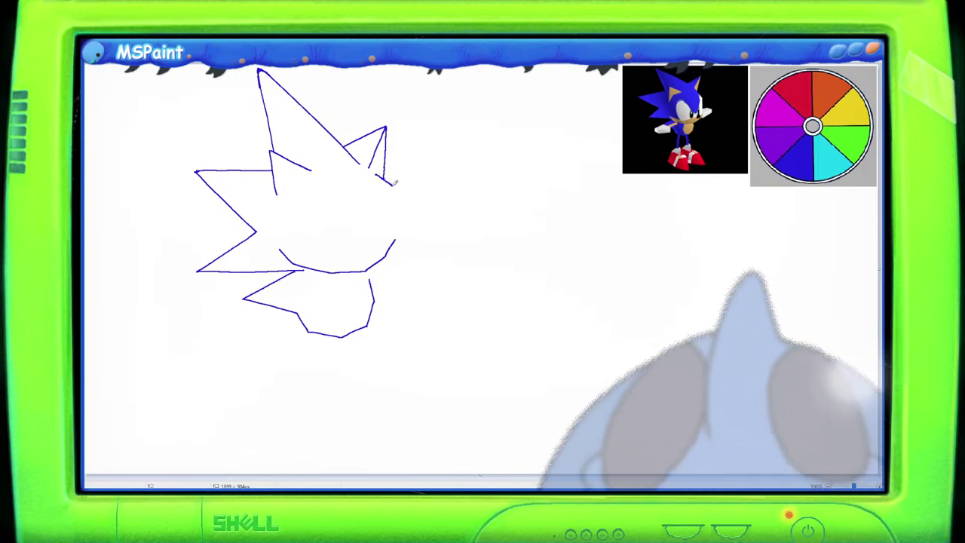
pyautogui.moveTo(394, 183); pyautogui.dragTo(397, 230)
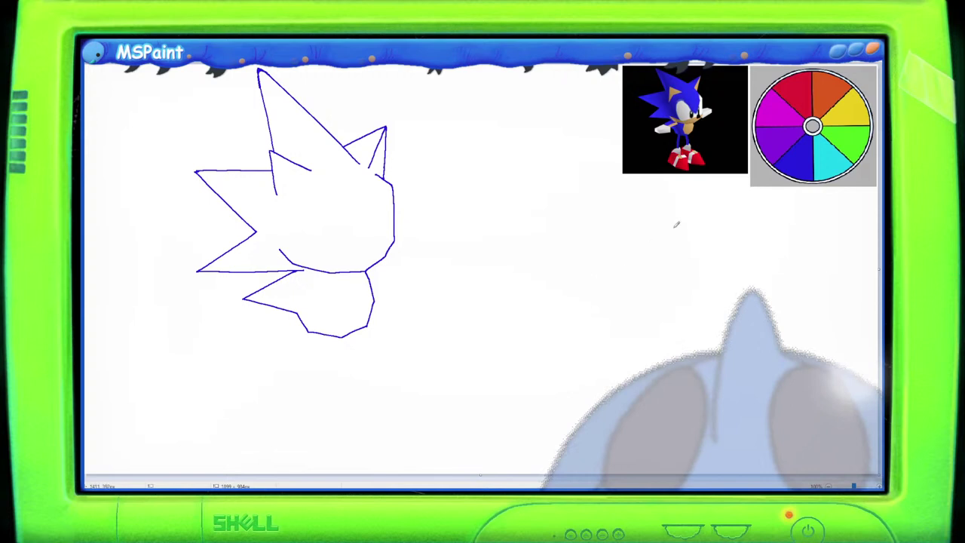
pyautogui.moveTo(666, 228)
pyautogui.mouseDown()
pyautogui.moveTo(758, 230)
pyautogui.moveTo(784, 240)
pyautogui.moveTo(772, 231)
pyautogui.mouseUp()
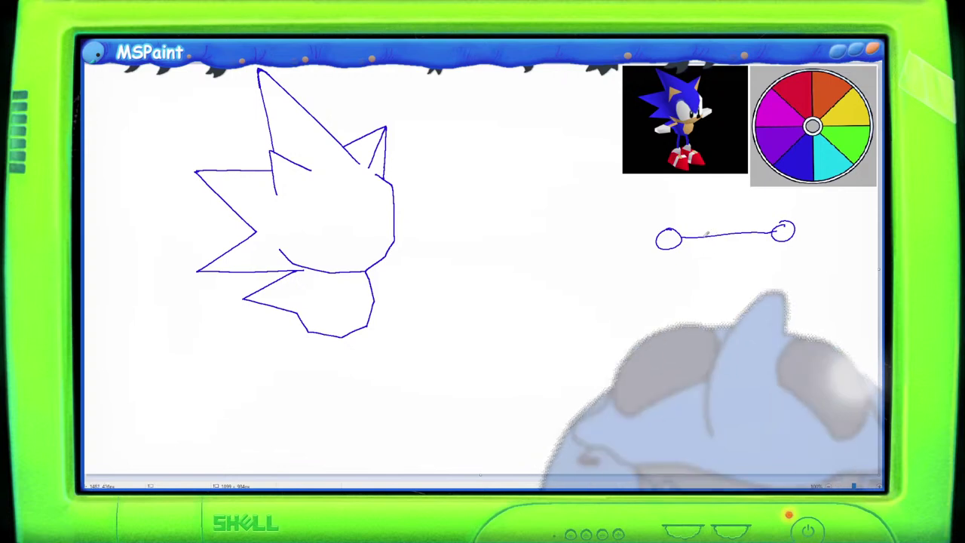
pyautogui.hotkey('ctrl', 'z')
pyautogui.hotkey('ctrl', 'z')
pyautogui.hotkey('ctrl', 'z')
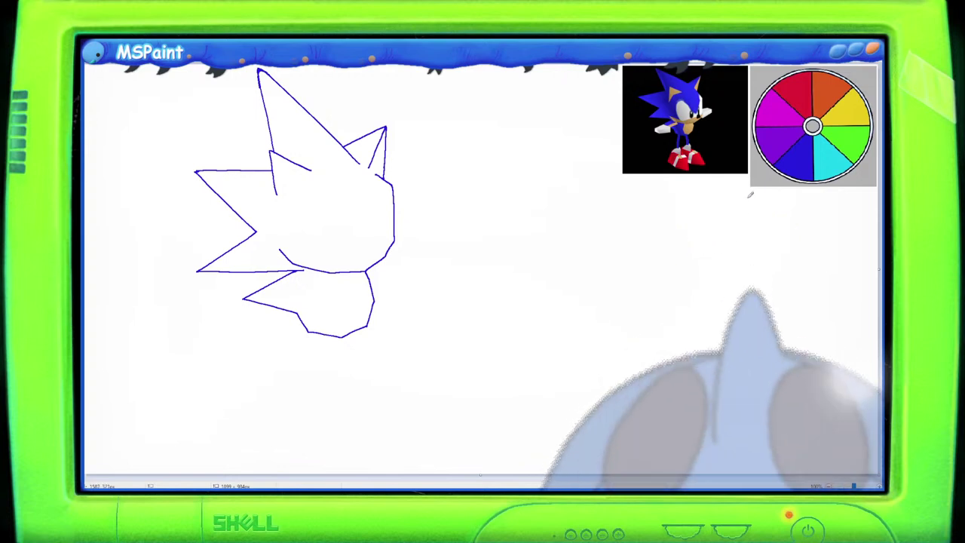
pyautogui.moveTo(659, 226); pyautogui.dragTo(646, 267)
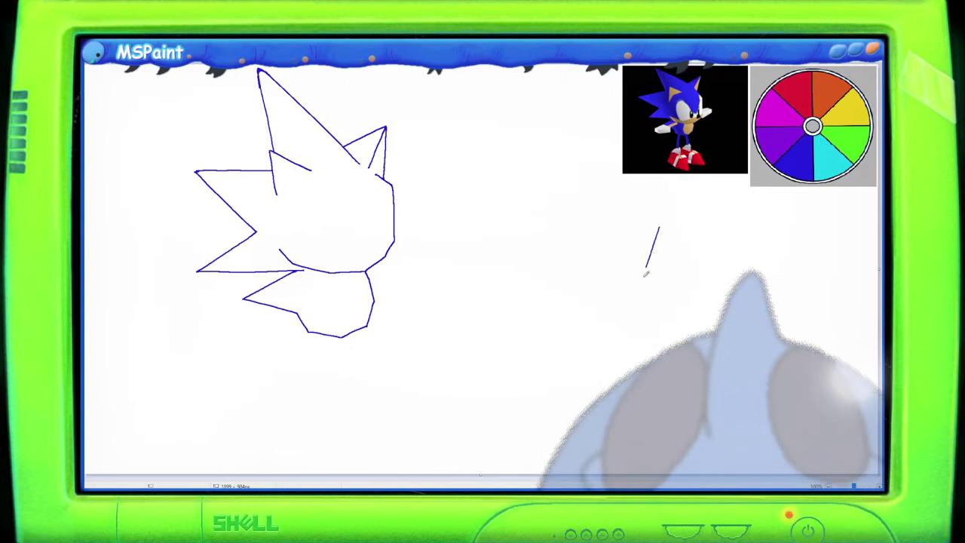
pyautogui.moveTo(743, 225); pyautogui.dragTo(757, 256)
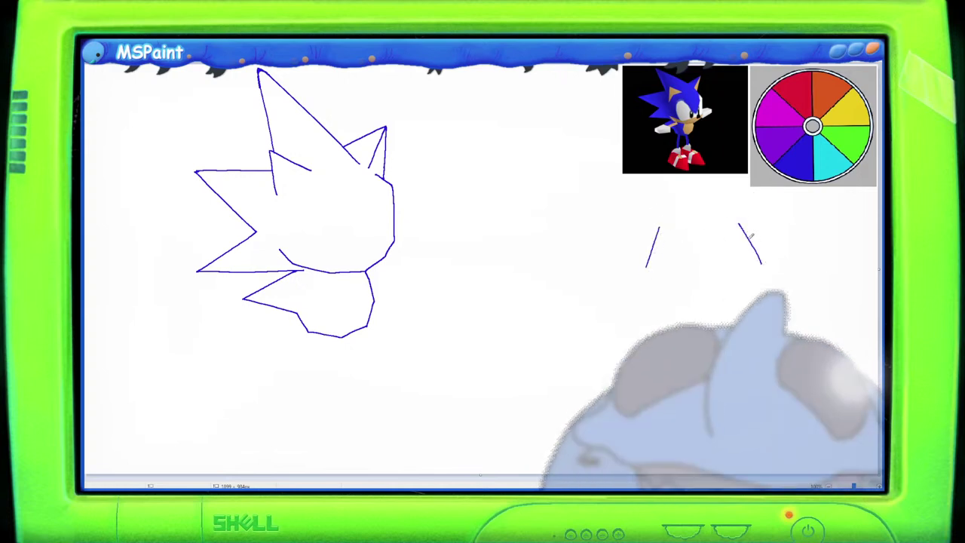
pyautogui.hotkey('ctrl', 'z')
pyautogui.hotkey('ctrl', 'z')
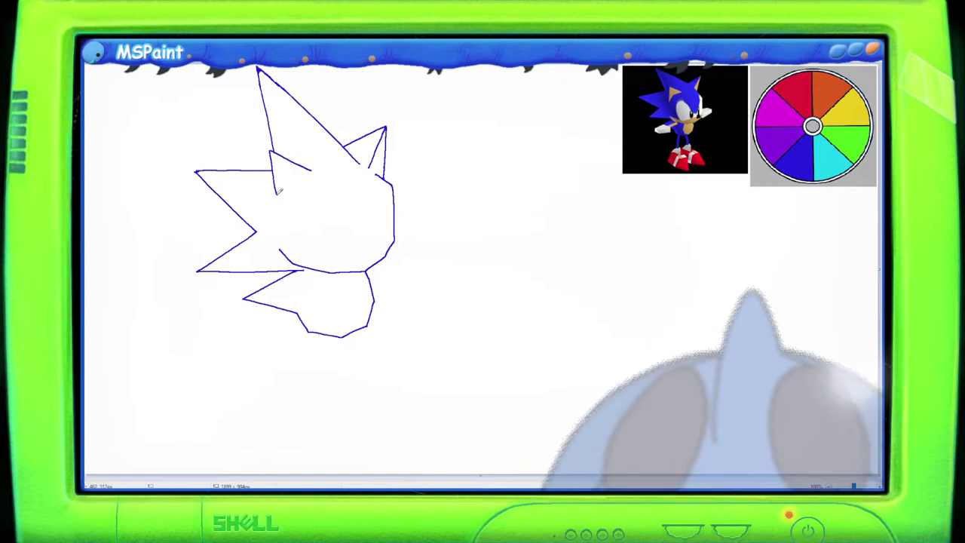
# Close the inner quill spike and draw the mouth line up toward the cheek, redoing the overshoot.
pyautogui.moveTo(279, 191); pyautogui.dragTo(311, 170)
pyautogui.moveTo(282, 246); pyautogui.dragTo(313, 254)
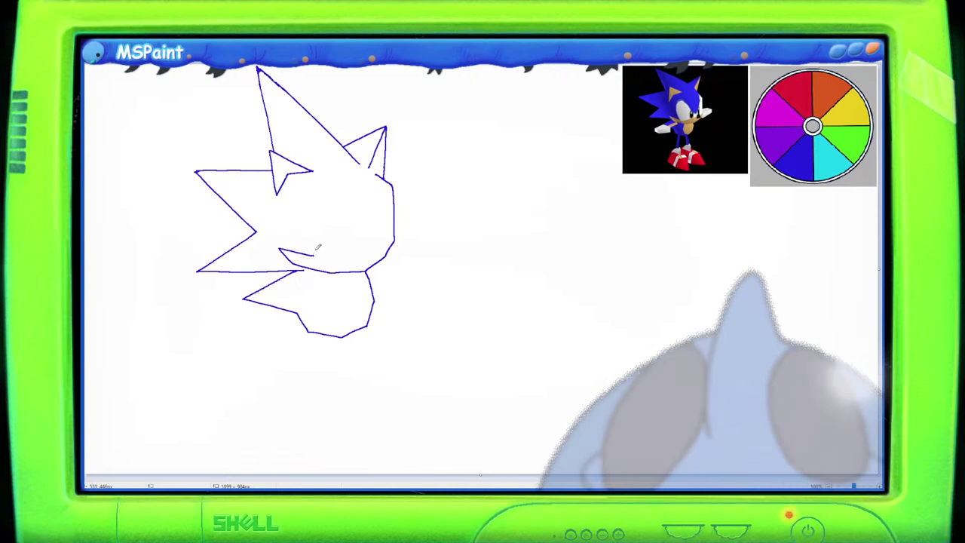
pyautogui.moveTo(313, 255)
pyautogui.mouseDown()
pyautogui.moveTo(368, 248)
pyautogui.moveTo(319, 252)
pyautogui.moveTo(395, 238)
pyautogui.mouseUp()
pyautogui.hotkey('ctrl', 'z')
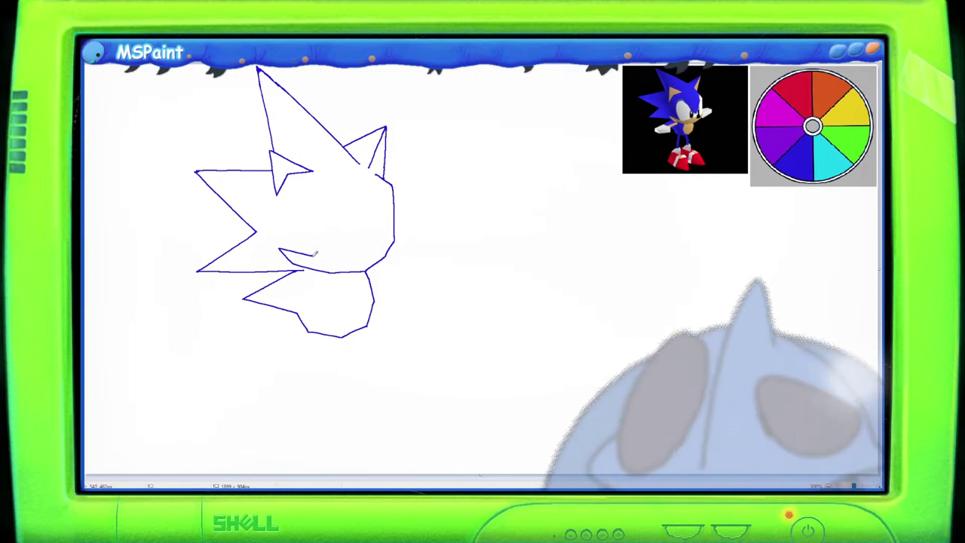
pyautogui.moveTo(313, 255); pyautogui.dragTo(393, 238)
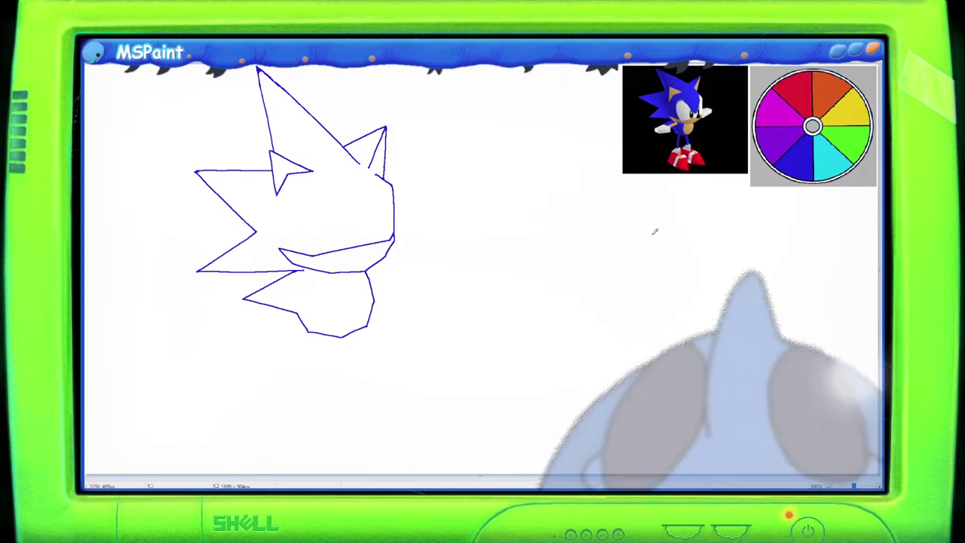
# Sketch small circles linked by arrowed lines right of the head, then start selecting the diagram.
pyautogui.moveTo(678, 223)
pyautogui.mouseDown()
pyautogui.moveTo(665, 228)
pyautogui.moveTo(681, 225)
pyautogui.mouseUp()
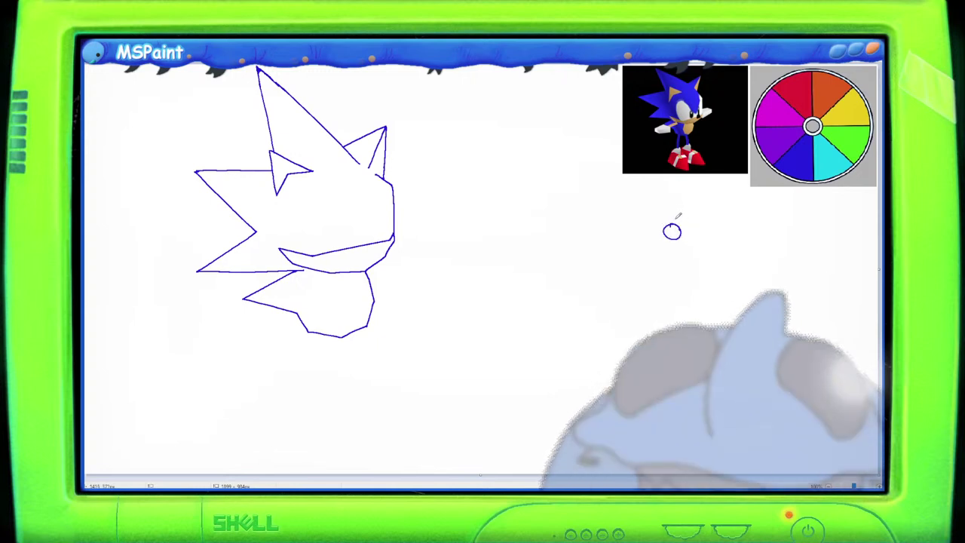
pyautogui.moveTo(677, 219)
pyautogui.mouseDown()
pyautogui.moveTo(706, 205)
pyautogui.moveTo(713, 224)
pyautogui.moveTo(712, 214)
pyautogui.moveTo(697, 248)
pyautogui.moveTo(685, 240)
pyautogui.moveTo(717, 232)
pyautogui.moveTo(729, 246)
pyautogui.moveTo(765, 242)
pyautogui.moveTo(736, 198)
pyautogui.mouseUp()
pyautogui.moveTo(741, 191); pyautogui.dragTo(739, 192)
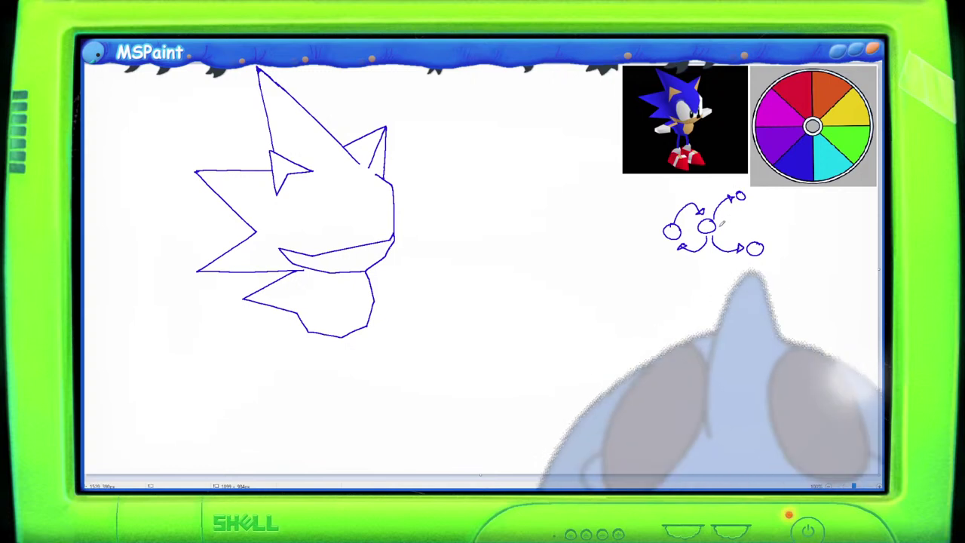
pyautogui.moveTo(722, 223)
pyautogui.mouseDown()
pyautogui.moveTo(776, 220)
pyautogui.moveTo(773, 257)
pyautogui.mouseUp()
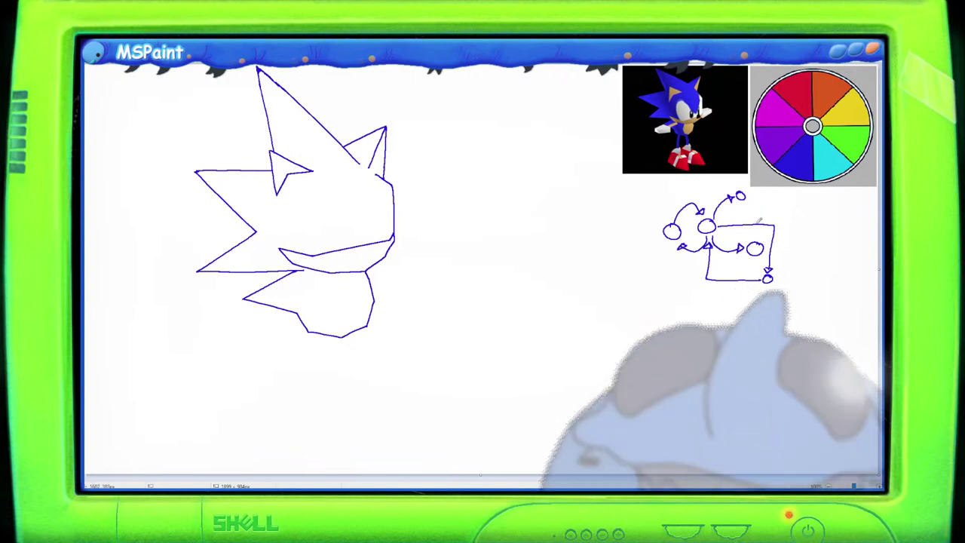
pyautogui.moveTo(759, 240)
pyautogui.mouseDown()
pyautogui.moveTo(756, 205)
pyautogui.moveTo(800, 207)
pyautogui.mouseUp()
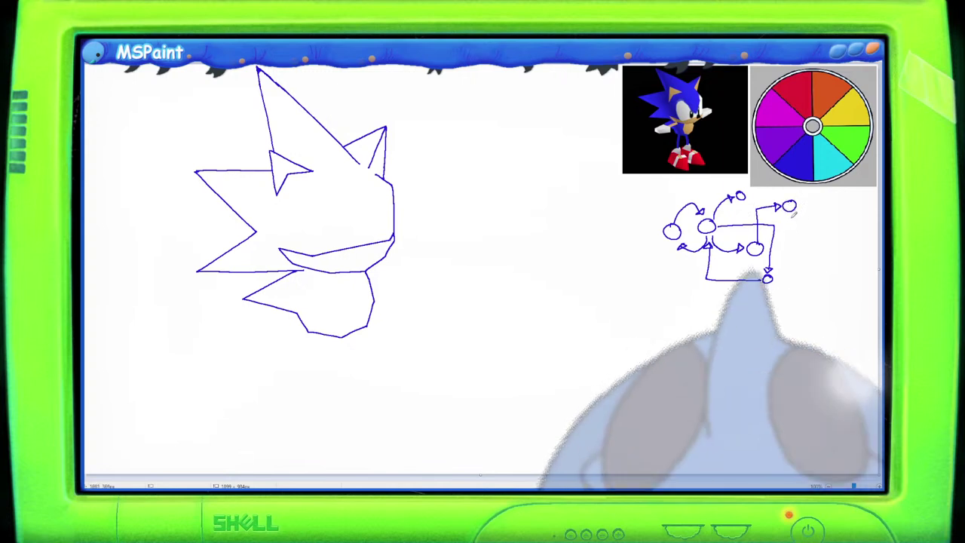
pyautogui.moveTo(791, 214)
pyautogui.mouseDown()
pyautogui.moveTo(792, 244)
pyautogui.moveTo(737, 227)
pyautogui.moveTo(742, 198)
pyautogui.mouseUp()
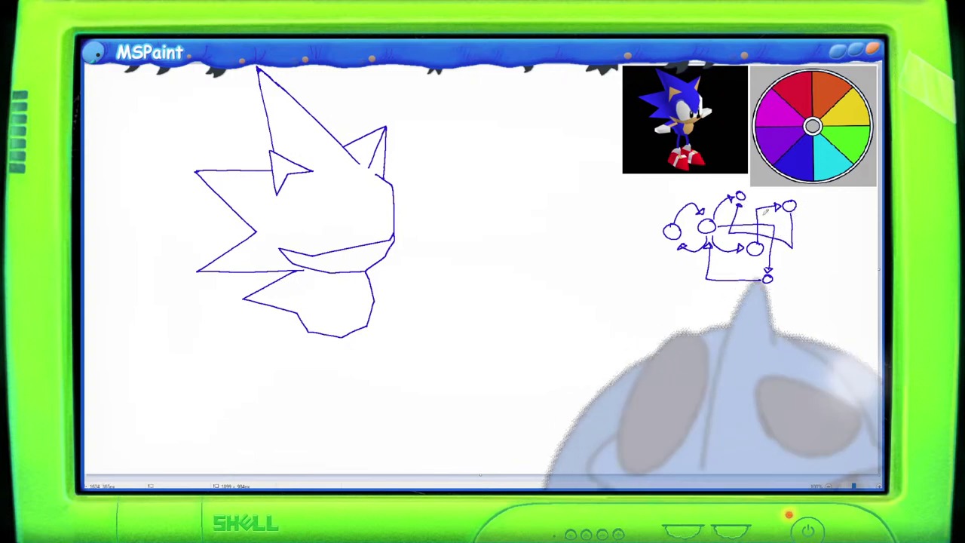
pyautogui.moveTo(749, 194)
pyautogui.mouseDown()
pyautogui.moveTo(793, 198)
pyautogui.moveTo(786, 200)
pyautogui.moveTo(798, 212)
pyautogui.moveTo(804, 264)
pyautogui.moveTo(777, 278)
pyautogui.mouseUp()
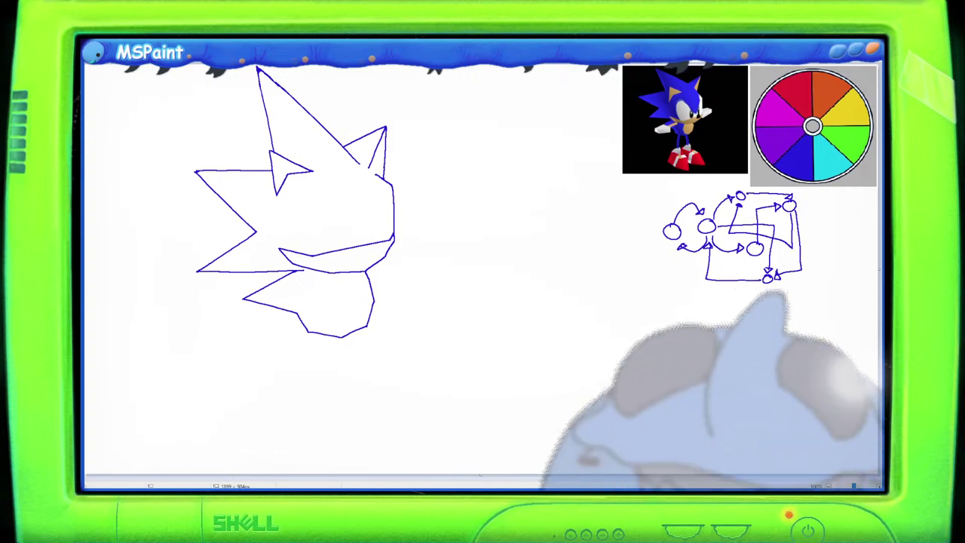
pyautogui.moveTo(805, 197)
pyautogui.mouseDown()
pyautogui.moveTo(712, 188)
pyautogui.moveTo(646, 216)
pyautogui.moveTo(667, 312)
pyautogui.moveTo(837, 302)
pyautogui.mouseUp()
# Delete the selected diagram, draw the large curved eye outline inside the face, and add a small circle.
pyautogui.press('Delete')
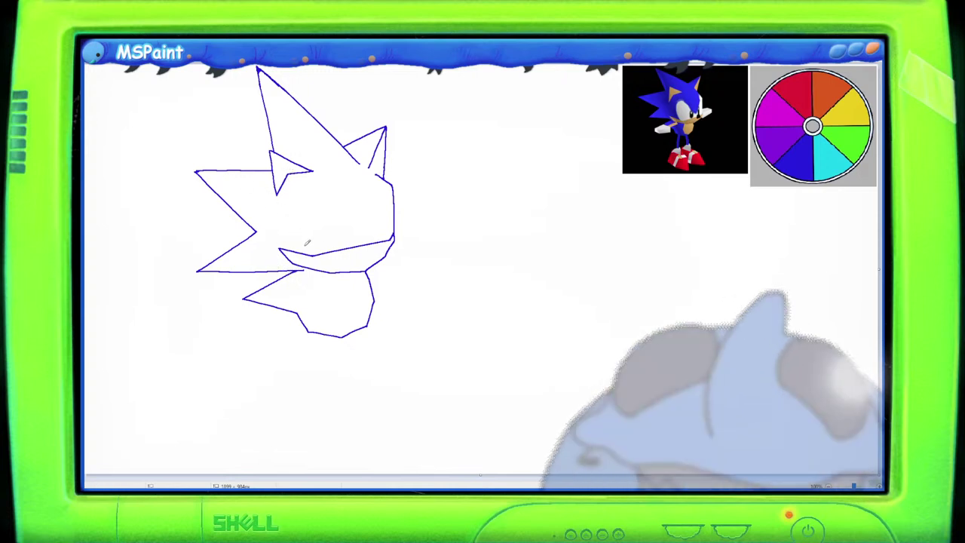
pyautogui.moveTo(311, 255)
pyautogui.mouseDown()
pyautogui.moveTo(297, 242)
pyautogui.moveTo(301, 188)
pyautogui.moveTo(324, 181)
pyautogui.moveTo(341, 190)
pyautogui.moveTo(367, 225)
pyautogui.moveTo(385, 177)
pyautogui.mouseUp()
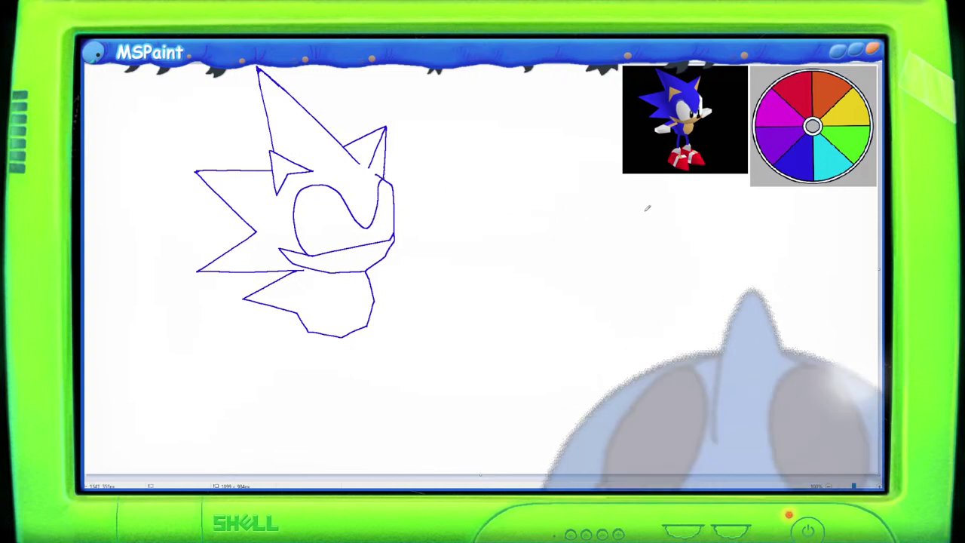
pyautogui.moveTo(690, 214); pyautogui.dragTo(689, 215)
# Add arrows from the small circle, then box-select the whole sketch and delete it.
pyautogui.moveTo(691, 223)
pyautogui.mouseDown()
pyautogui.moveTo(733, 214)
pyautogui.moveTo(731, 225)
pyautogui.moveTo(744, 229)
pyautogui.moveTo(748, 214)
pyautogui.mouseUp()
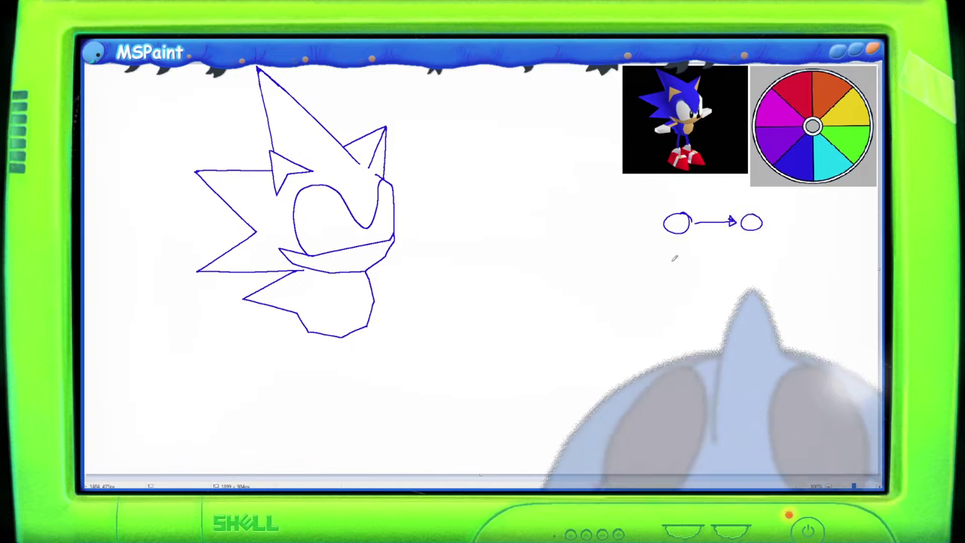
pyautogui.moveTo(674, 233); pyautogui.dragTo(702, 251)
pyautogui.moveTo(755, 194); pyautogui.dragTo(638, 256)
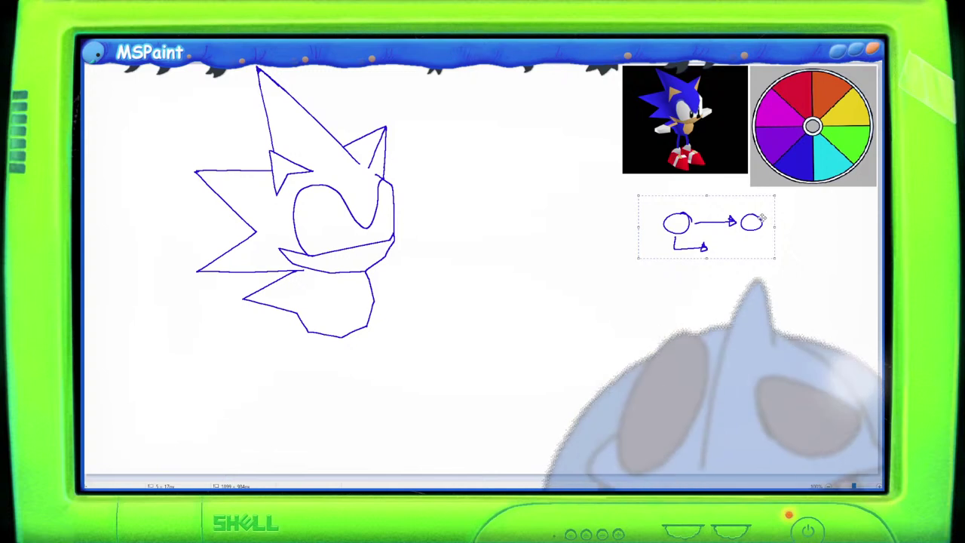
pyautogui.press('Delete')
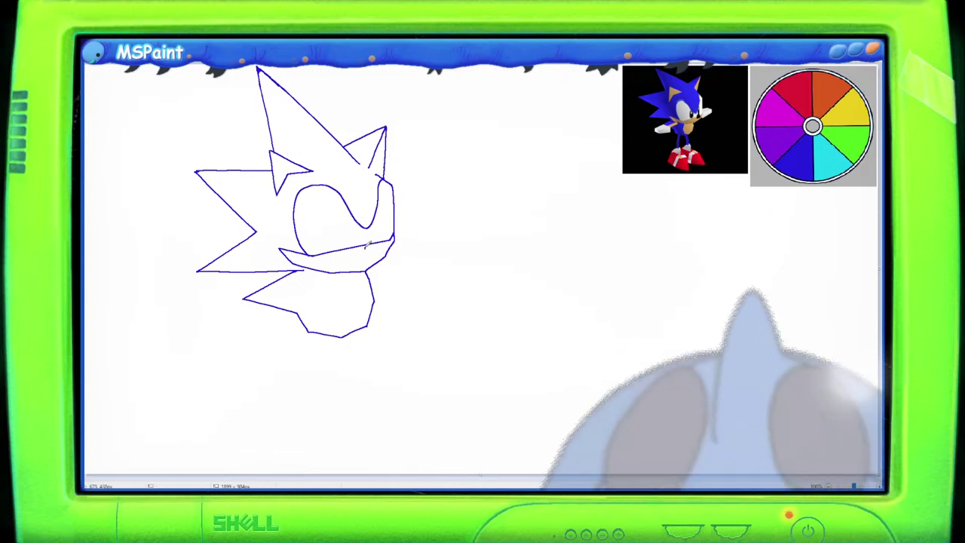
# Draw a small closed tooth shape at the mouth and pupils inside the eyes.
pyautogui.moveTo(367, 246); pyautogui.dragTo(368, 229)
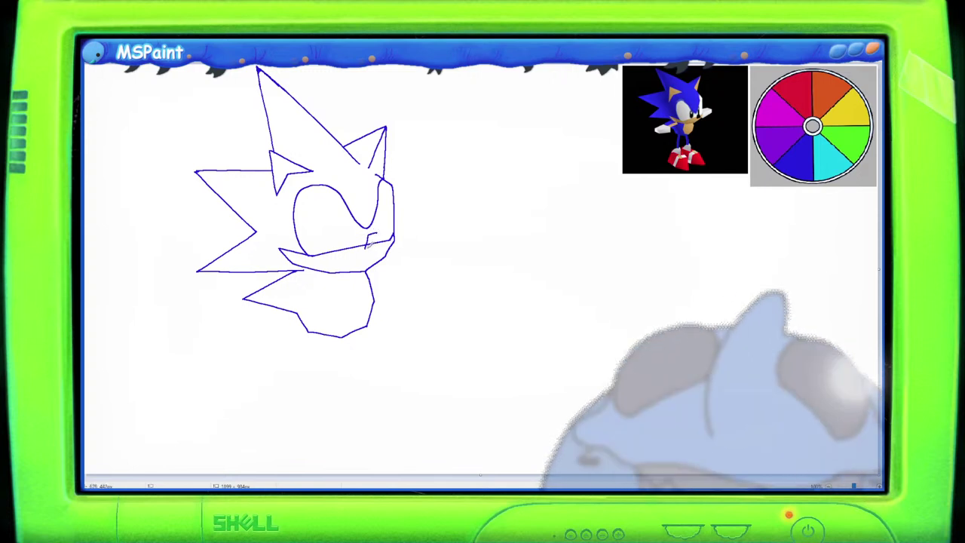
pyautogui.moveTo(377, 231)
pyautogui.mouseDown()
pyautogui.moveTo(385, 242)
pyautogui.moveTo(366, 246)
pyautogui.mouseUp()
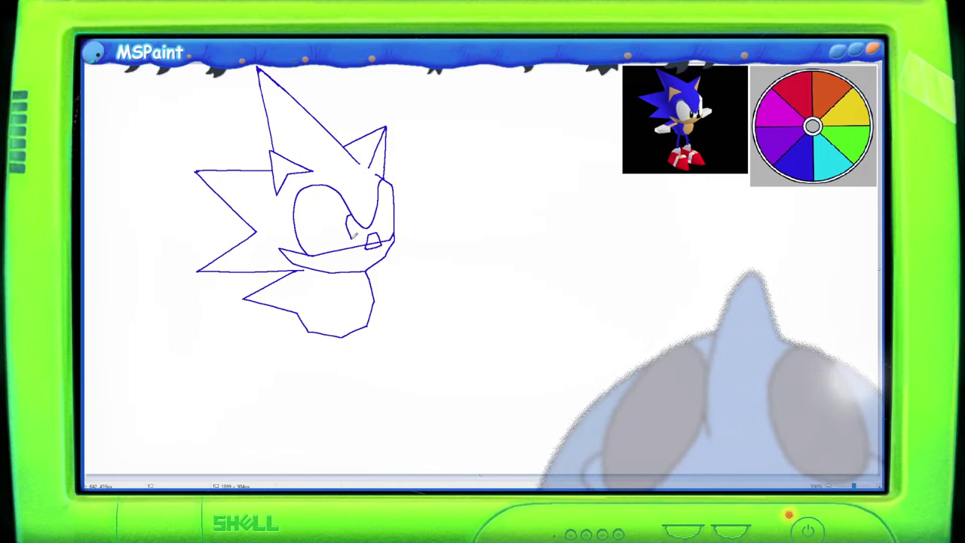
pyautogui.moveTo(350, 214)
pyautogui.mouseDown()
pyautogui.moveTo(347, 227)
pyautogui.moveTo(364, 230)
pyautogui.mouseUp()
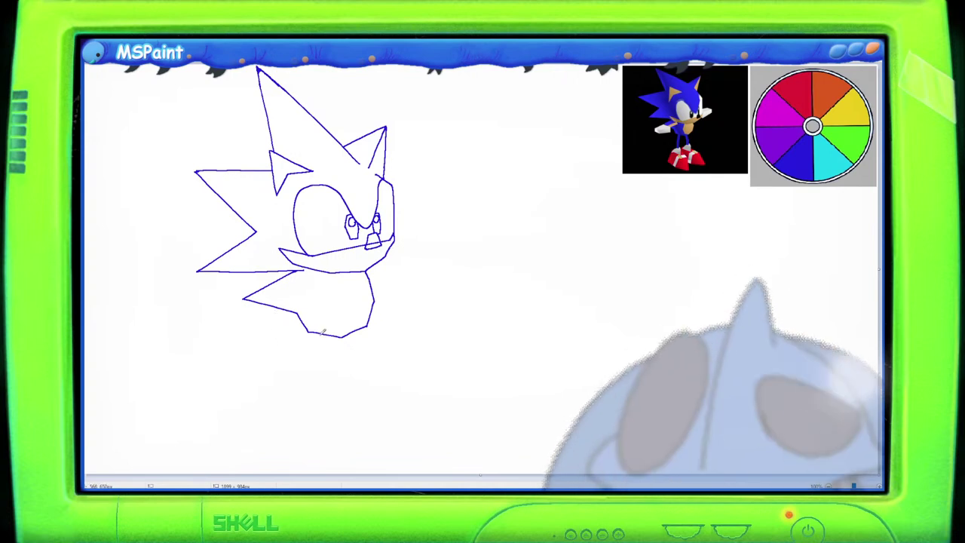
# Draw a narrow leg down from the body, undoing two bad strokes, and close the foot's bottom.
pyautogui.moveTo(318, 335)
pyautogui.mouseDown()
pyautogui.moveTo(318, 357)
pyautogui.moveTo(327, 358)
pyautogui.moveTo(327, 343)
pyautogui.mouseUp()
pyautogui.hotkey('ctrl', 'z')
pyautogui.moveTo(317, 332)
pyautogui.mouseDown()
pyautogui.moveTo(313, 359)
pyautogui.moveTo(325, 336)
pyautogui.mouseUp()
pyautogui.hotkey('ctrl', 'z')
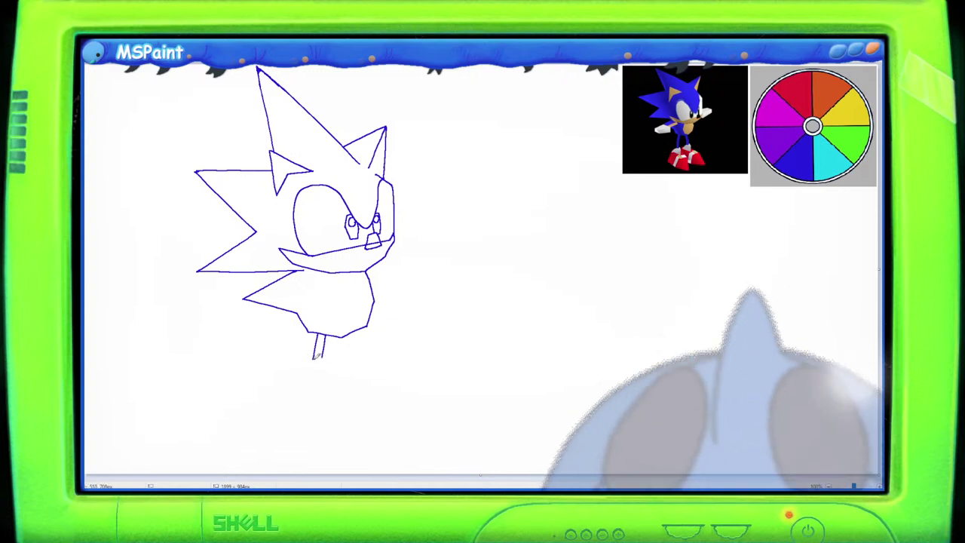
pyautogui.moveTo(312, 358); pyautogui.dragTo(326, 359)
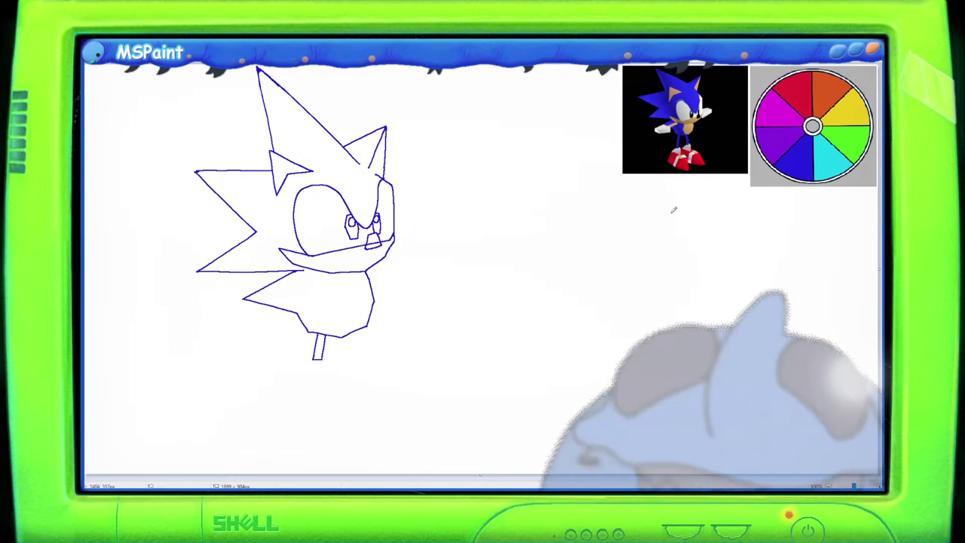
pyautogui.moveTo(670, 211); pyautogui.dragTo(670, 211)
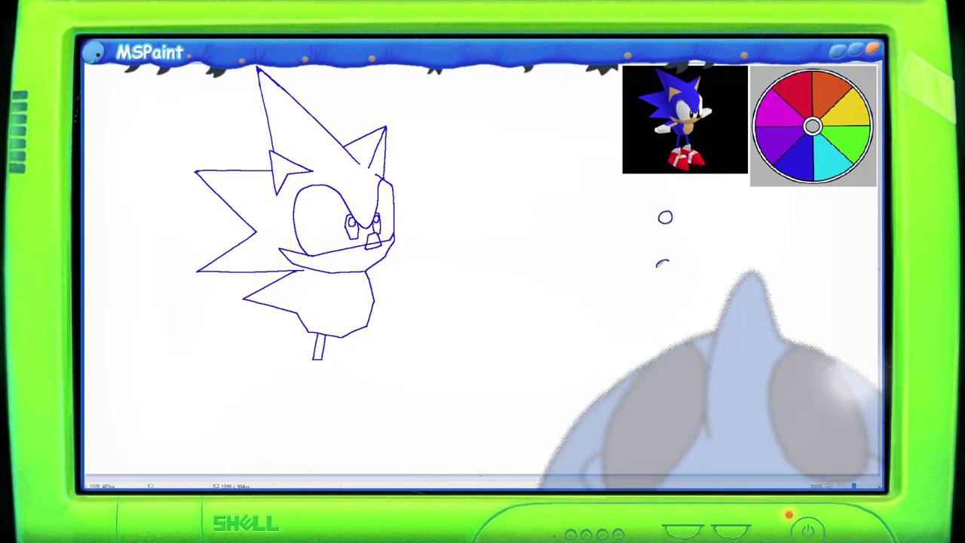
pyautogui.moveTo(672, 258); pyautogui.dragTo(671, 258)
pyautogui.hotkey('ctrl', 'z')
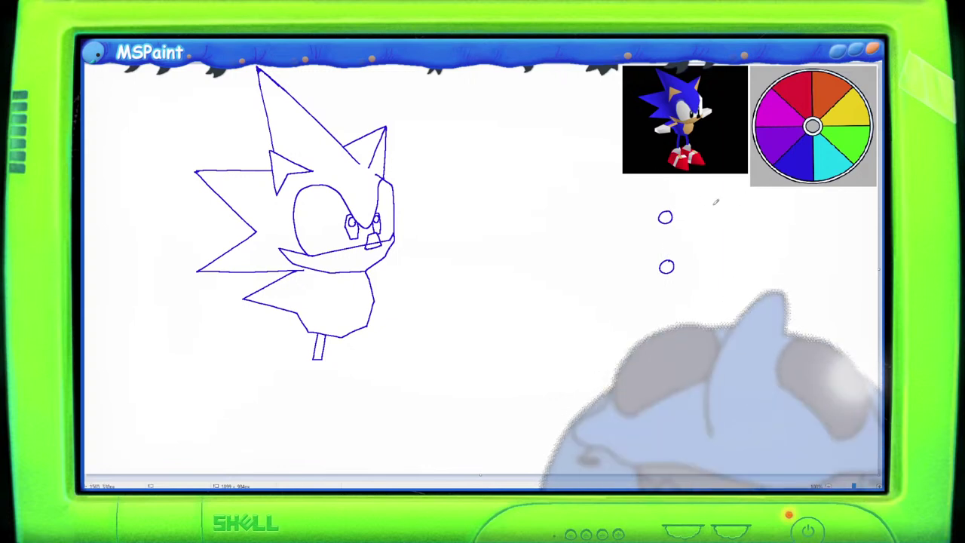
pyautogui.moveTo(743, 210)
pyautogui.mouseDown()
pyautogui.moveTo(746, 219)
pyautogui.moveTo(758, 200)
pyautogui.mouseUp()
pyautogui.hotkey('ctrl', 'z')
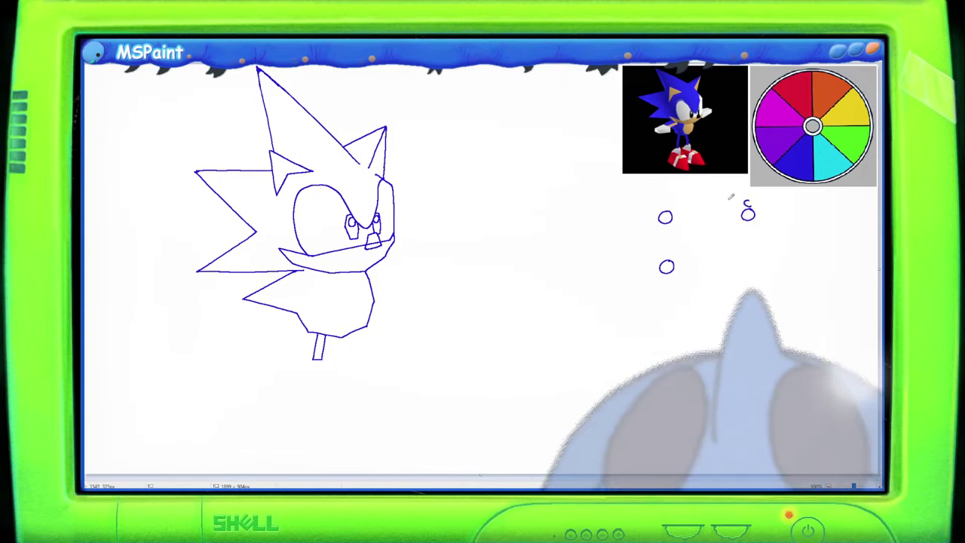
pyautogui.moveTo(661, 206); pyautogui.dragTo(667, 203)
pyautogui.moveTo(664, 282); pyautogui.dragTo(665, 293)
pyautogui.moveTo(683, 217)
pyautogui.mouseDown()
pyautogui.moveTo(679, 261)
pyautogui.moveTo(649, 220)
pyautogui.mouseUp()
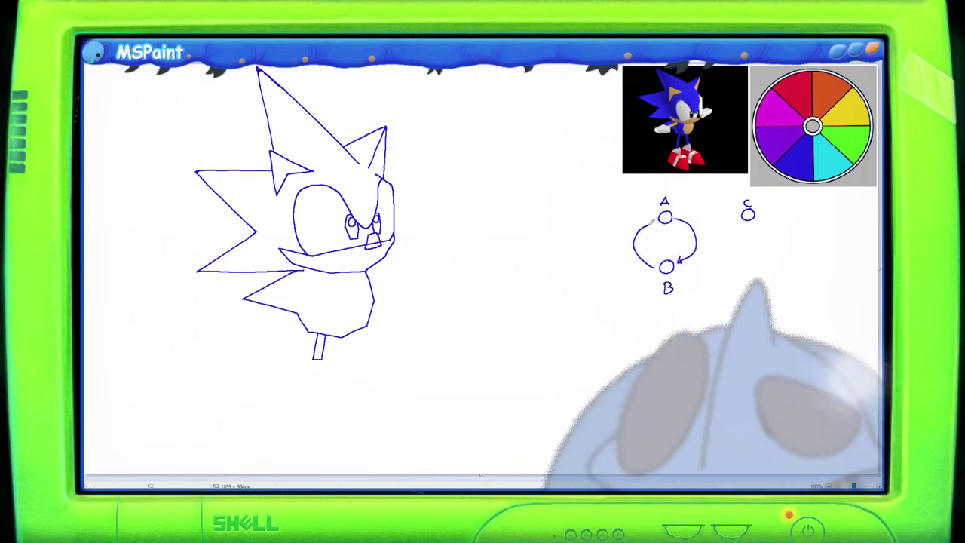
pyautogui.hotkey('ctrl', 'z')
pyautogui.moveTo(652, 263)
pyautogui.mouseDown()
pyautogui.moveTo(643, 251)
pyautogui.moveTo(653, 220)
pyautogui.moveTo(653, 257)
pyautogui.moveTo(641, 226)
pyautogui.moveTo(656, 215)
pyautogui.mouseUp()
pyautogui.hotkey('ctrl', 'z')
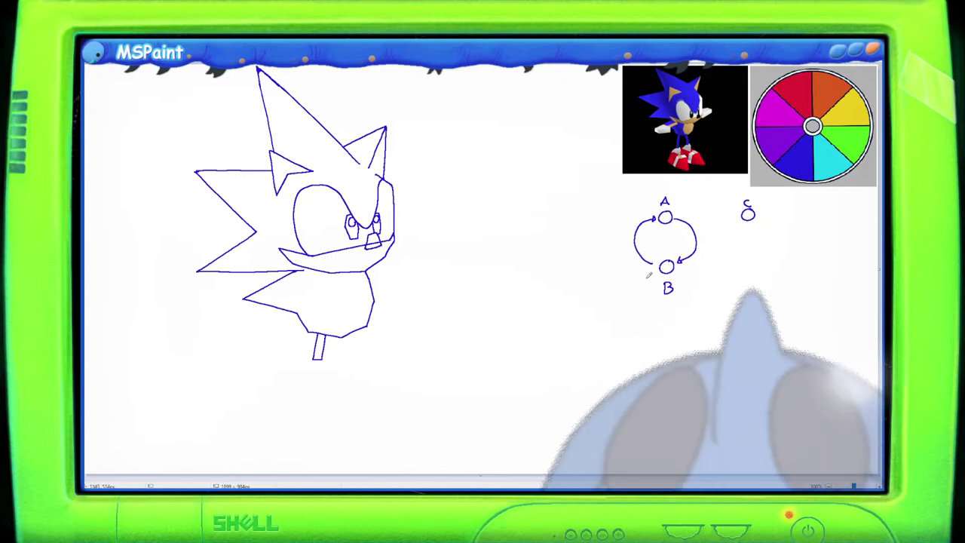
pyautogui.moveTo(675, 208)
pyautogui.mouseDown()
pyautogui.moveTo(733, 202)
pyautogui.moveTo(737, 211)
pyautogui.mouseUp()
pyautogui.moveTo(757, 198)
pyautogui.mouseDown()
pyautogui.moveTo(705, 184)
pyautogui.moveTo(635, 196)
pyautogui.moveTo(624, 310)
pyautogui.moveTo(719, 271)
pyautogui.moveTo(761, 226)
pyautogui.mouseUp()
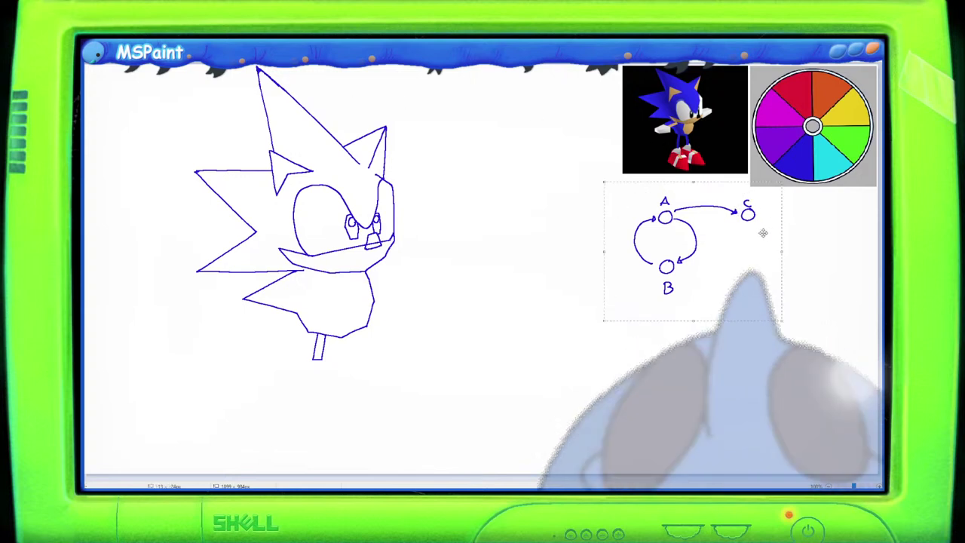
pyautogui.press('Delete')
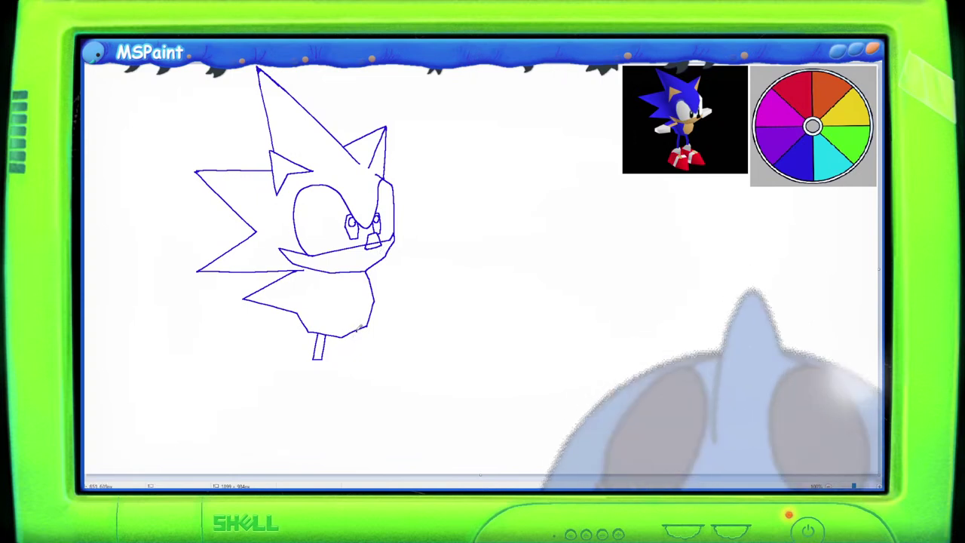
# Draw a second narrow leg down from the right side of the body.
pyautogui.moveTo(357, 333)
pyautogui.mouseDown()
pyautogui.moveTo(362, 350)
pyautogui.moveTo(371, 348)
pyautogui.mouseUp()
# Extend both legs downward with a foot on the left, undoing the right-foot stroke.
pyautogui.moveTo(313, 359); pyautogui.dragTo(317, 377)
pyautogui.moveTo(363, 354)
pyautogui.mouseDown()
pyautogui.moveTo(362, 369)
pyautogui.moveTo(376, 367)
pyautogui.moveTo(367, 371)
pyautogui.mouseUp()
pyautogui.hotkey('ctrl', 'z')
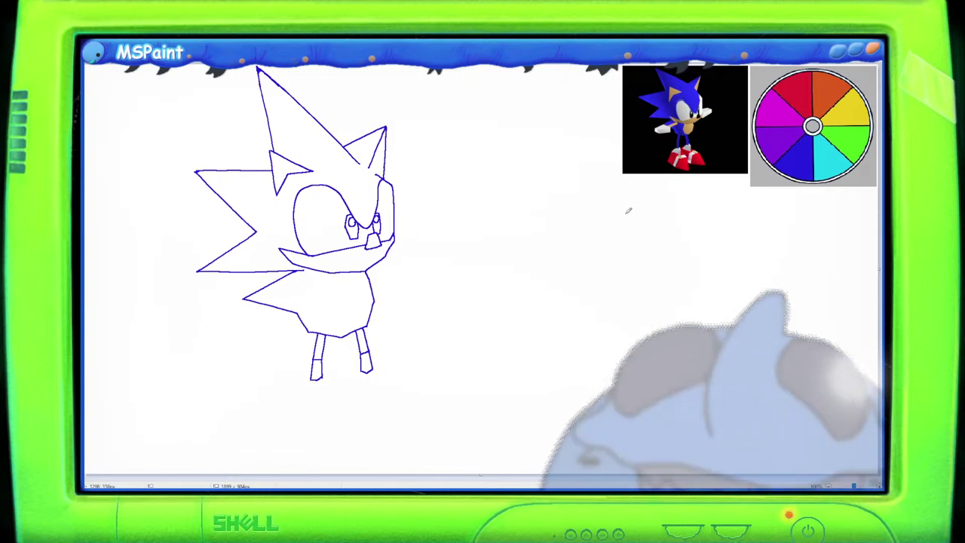
# Erase the stray small stroke from the blank canvas right of the sketch.
pyautogui.moveTo(625, 223)
pyautogui.mouseDown()
pyautogui.moveTo(639, 202)
pyautogui.moveTo(657, 205)
pyautogui.moveTo(657, 223)
pyautogui.mouseUp()
pyautogui.moveTo(595, 192); pyautogui.dragTo(685, 248)
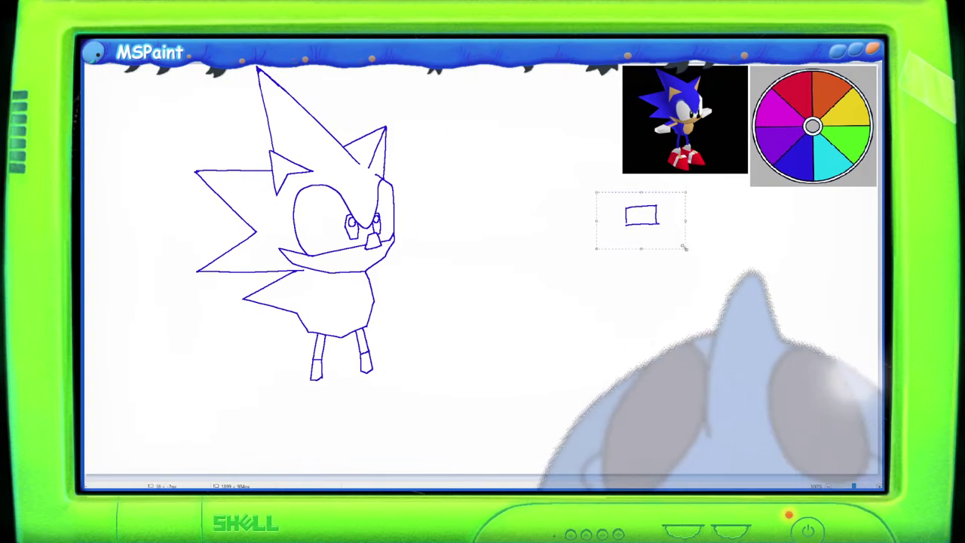
pyautogui.press('Delete')
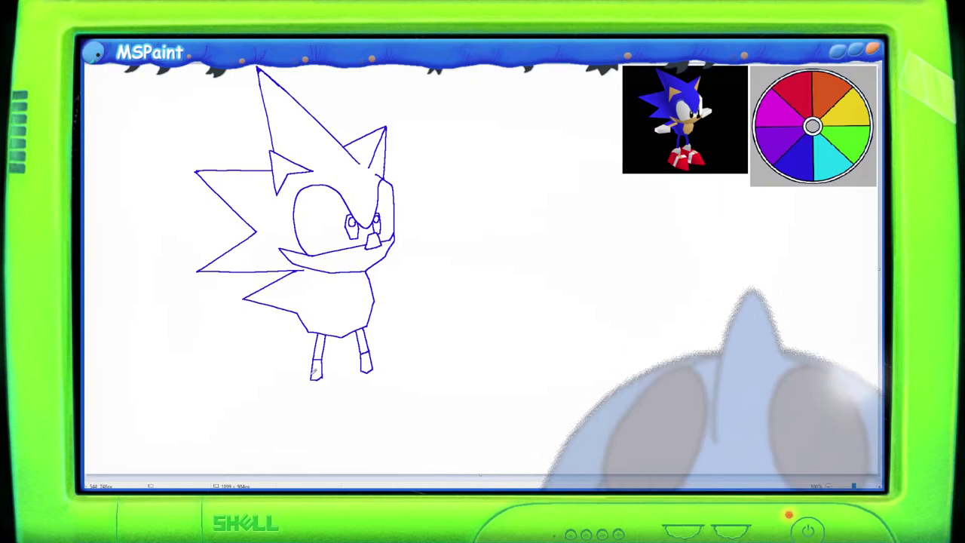
# Draw ankle cuffs under both legs and extend the left shoe's outline downward.
pyautogui.moveTo(300, 388); pyautogui.dragTo(325, 395)
pyautogui.moveTo(354, 384)
pyautogui.mouseDown()
pyautogui.moveTo(374, 388)
pyautogui.moveTo(376, 364)
pyautogui.mouseUp()
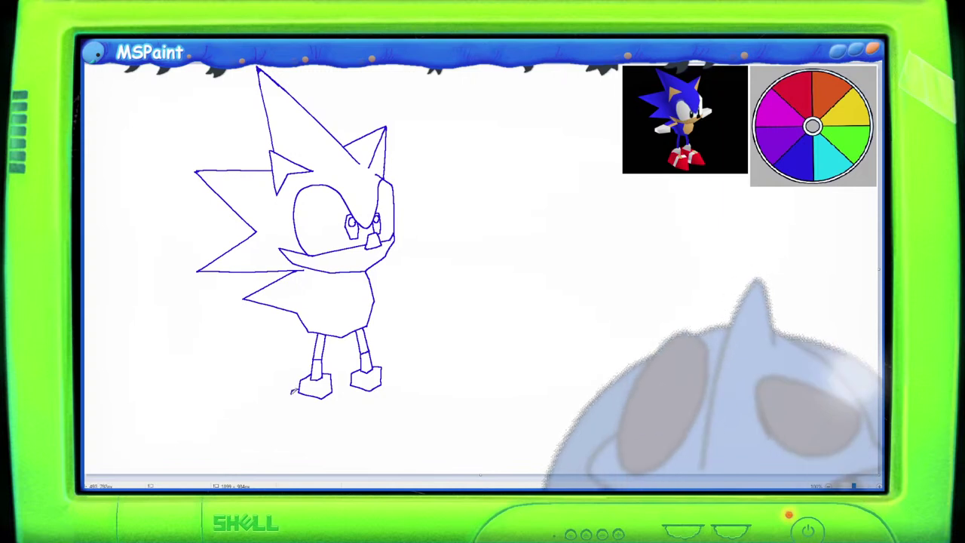
pyautogui.moveTo(294, 391); pyautogui.dragTo(278, 428)
pyautogui.moveTo(279, 430)
pyautogui.mouseDown()
pyautogui.moveTo(274, 462)
pyautogui.moveTo(293, 457)
pyautogui.mouseUp()
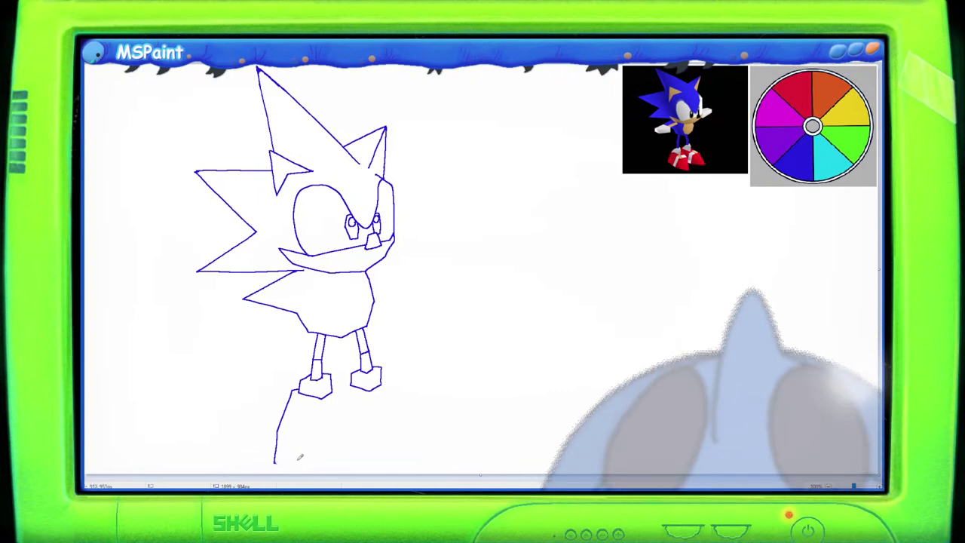
# Outline the left shoe's bottom and side and the right shoe, retrying misplaced strokes.
pyautogui.moveTo(276, 462)
pyautogui.mouseDown()
pyautogui.moveTo(328, 443)
pyautogui.moveTo(345, 413)
pyautogui.mouseUp()
pyautogui.moveTo(332, 394)
pyautogui.mouseDown()
pyautogui.moveTo(345, 413)
pyautogui.moveTo(349, 397)
pyautogui.moveTo(345, 414)
pyautogui.mouseUp()
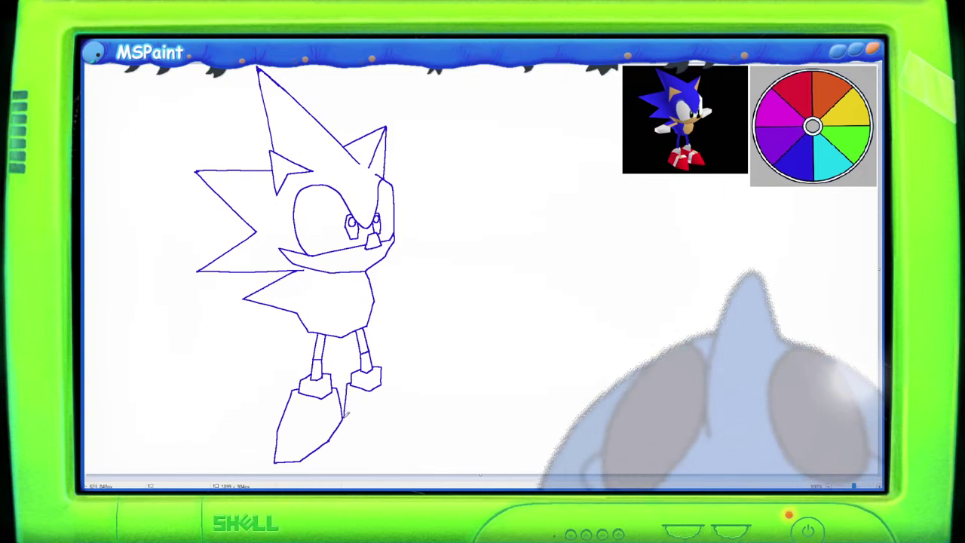
pyautogui.hotkey('ctrl', 'z')
pyautogui.moveTo(351, 380)
pyautogui.mouseDown()
pyautogui.moveTo(344, 417)
pyautogui.moveTo(370, 439)
pyautogui.moveTo(345, 418)
pyautogui.moveTo(418, 453)
pyautogui.mouseUp()
pyautogui.hotkey('ctrl', 'z')
pyautogui.hotkey('ctrl', 'z')
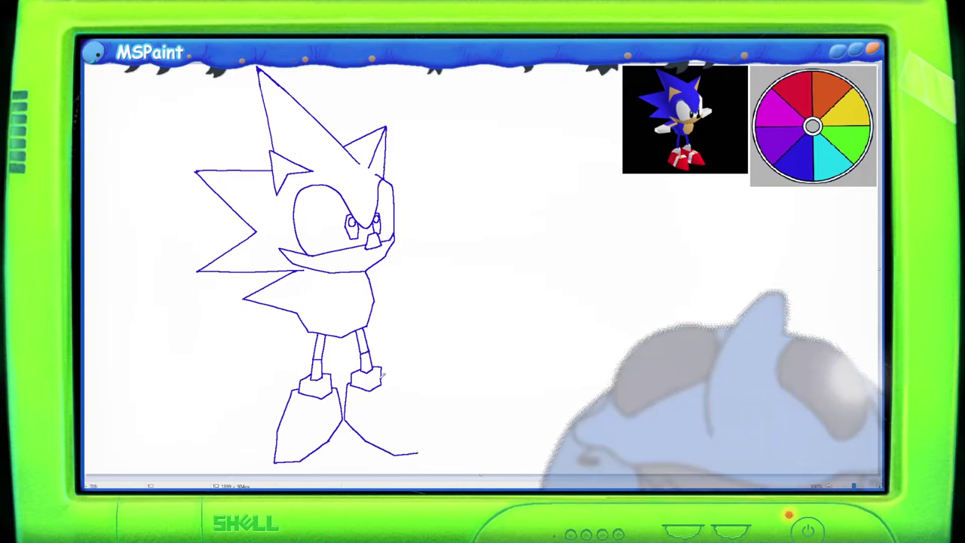
pyautogui.moveTo(385, 379)
pyautogui.mouseDown()
pyautogui.moveTo(414, 419)
pyautogui.moveTo(417, 452)
pyautogui.mouseUp()
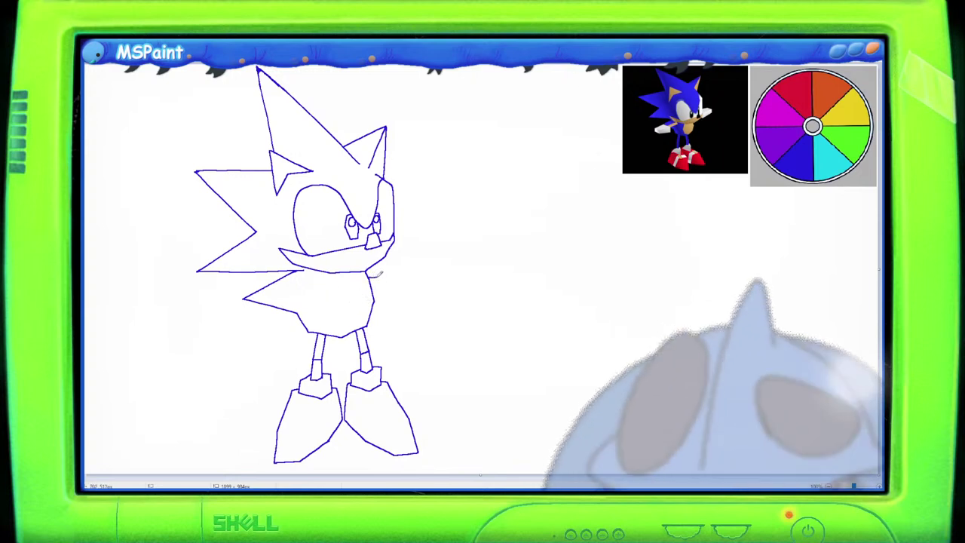
# Draw an arm reaching right from the torso, ending in a box-shaped fist, undoing stray strokes.
pyautogui.moveTo(370, 275); pyautogui.dragTo(392, 269)
pyautogui.hotkey('ctrl', 'z')
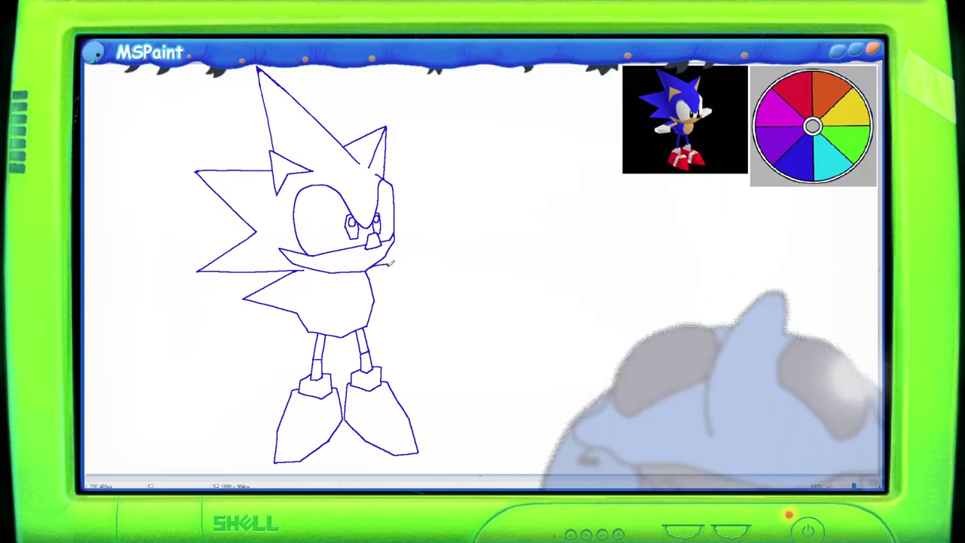
pyautogui.moveTo(381, 271)
pyautogui.mouseDown()
pyautogui.moveTo(371, 272)
pyautogui.moveTo(410, 263)
pyautogui.moveTo(395, 269)
pyautogui.mouseUp()
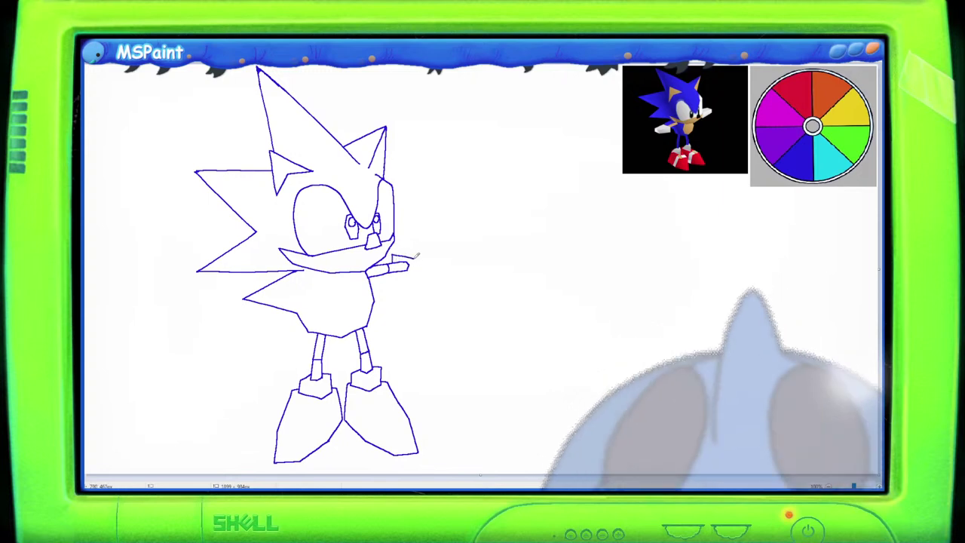
pyautogui.moveTo(394, 268)
pyautogui.mouseDown()
pyautogui.moveTo(421, 279)
pyautogui.moveTo(423, 257)
pyautogui.moveTo(401, 253)
pyautogui.moveTo(446, 254)
pyautogui.mouseUp()
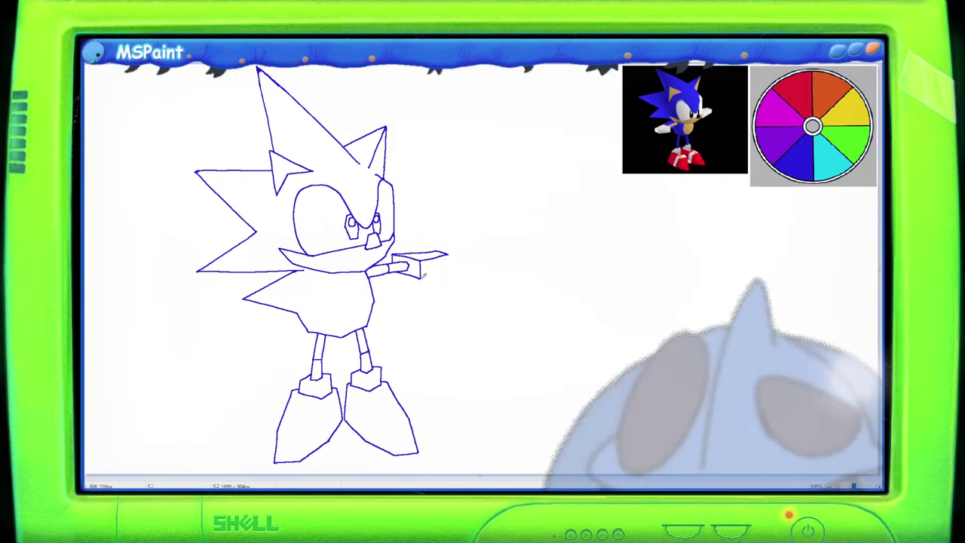
pyautogui.moveTo(428, 276); pyautogui.dragTo(450, 257)
pyautogui.hotkey('ctrl', 'z')
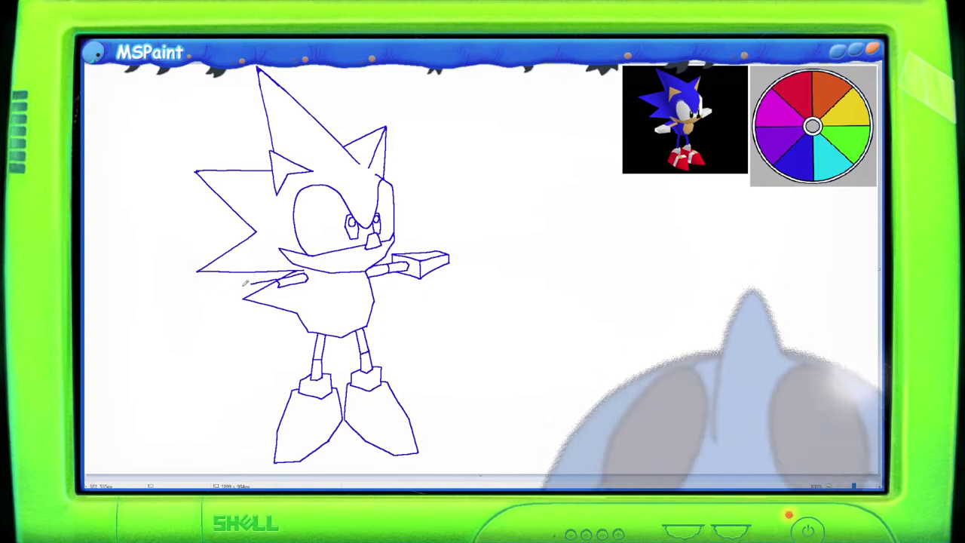
# Draw the left arm extending outward from the chest, ending in a blocky hand.
pyautogui.moveTo(230, 280); pyautogui.dragTo(258, 281)
pyautogui.moveTo(230, 283); pyautogui.dragTo(196, 294)
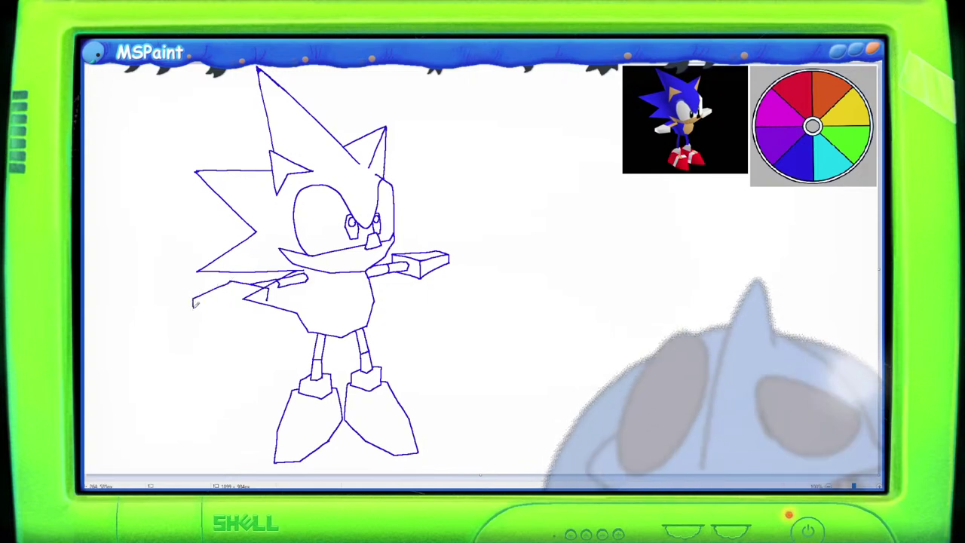
pyautogui.moveTo(193, 296); pyautogui.dragTo(225, 309)
pyautogui.moveTo(219, 308); pyautogui.dragTo(267, 298)
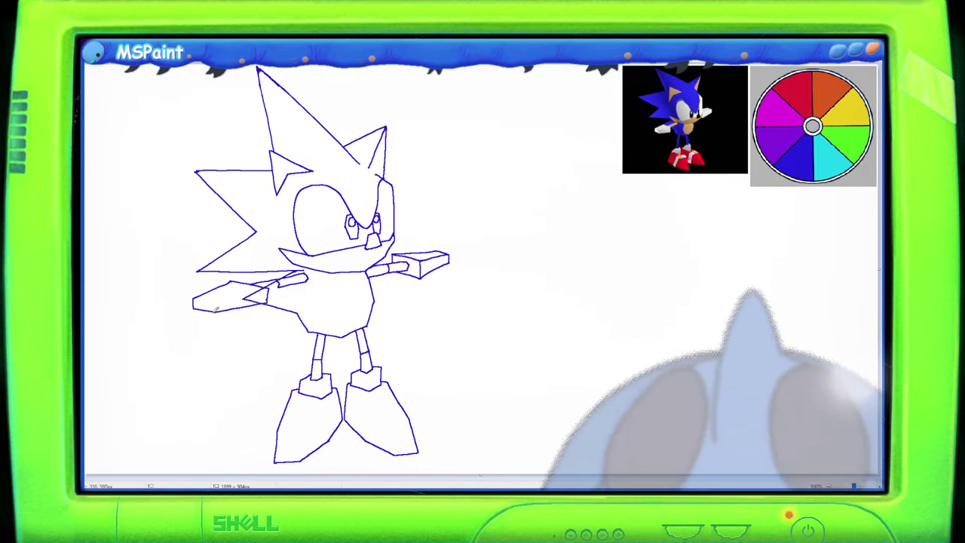
pyautogui.moveTo(194, 300); pyautogui.dragTo(253, 291)
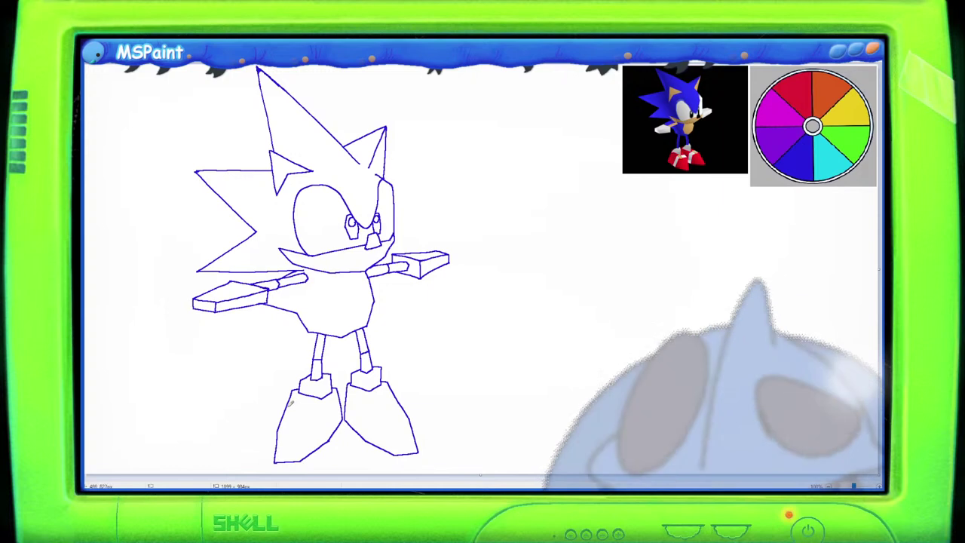
# Add crease and cuff detail lines across the tops of both boots.
pyautogui.moveTo(321, 399); pyautogui.dragTo(336, 435)
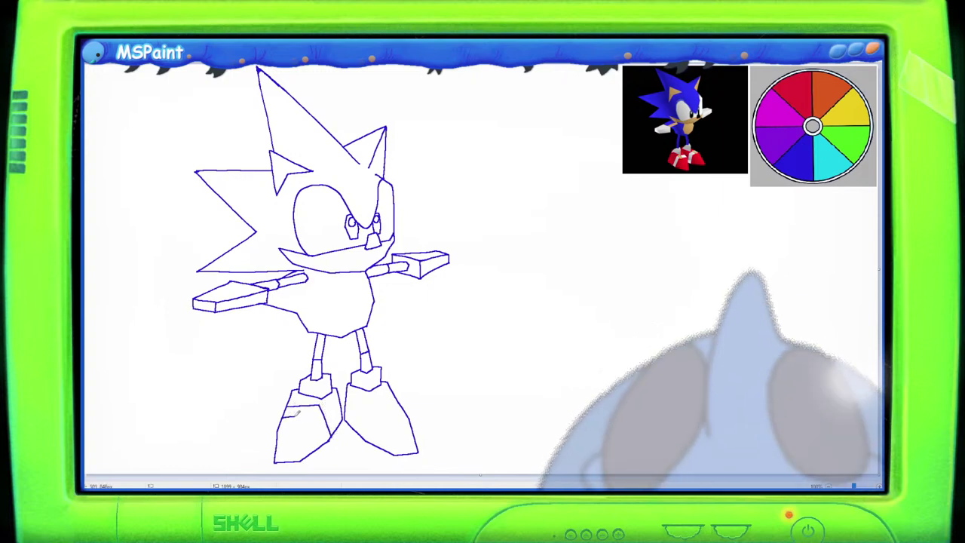
pyautogui.moveTo(286, 413)
pyautogui.mouseDown()
pyautogui.moveTo(317, 411)
pyautogui.moveTo(328, 429)
pyautogui.moveTo(330, 416)
pyautogui.mouseUp()
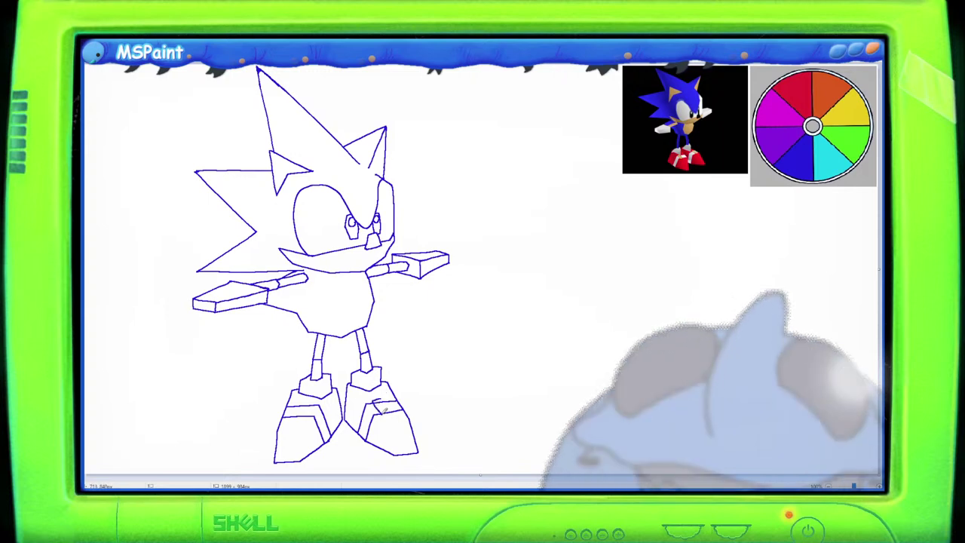
pyautogui.moveTo(377, 405)
pyautogui.mouseDown()
pyautogui.moveTo(393, 411)
pyautogui.moveTo(382, 399)
pyautogui.mouseUp()
pyautogui.moveTo(560, 264); pyautogui.dragTo(652, 229)
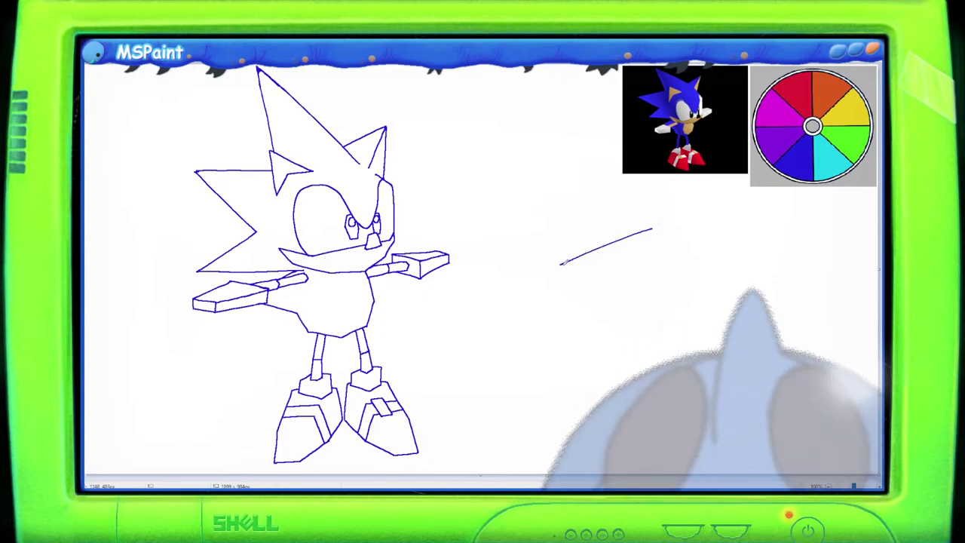
pyautogui.moveTo(561, 263); pyautogui.dragTo(653, 229)
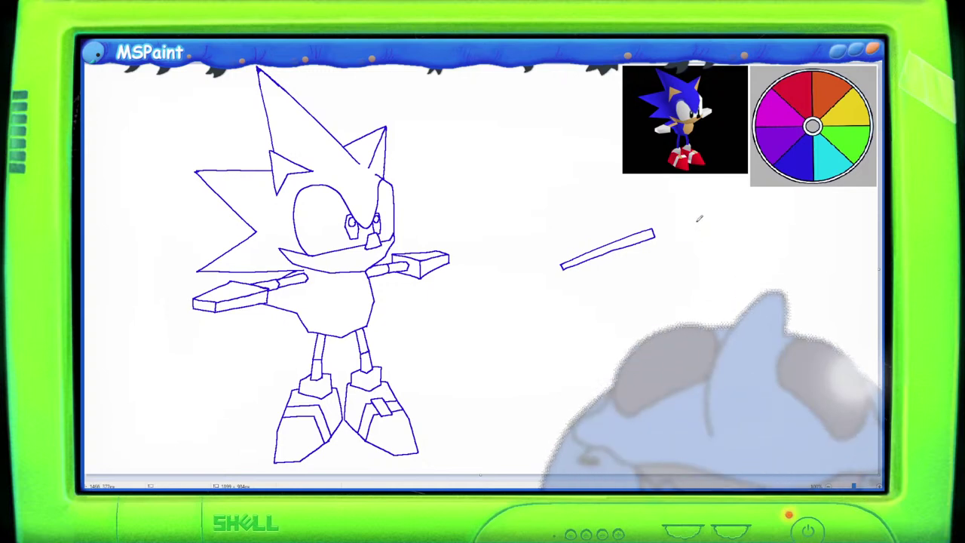
pyautogui.moveTo(699, 219)
pyautogui.mouseDown()
pyautogui.moveTo(686, 232)
pyautogui.moveTo(699, 240)
pyautogui.moveTo(705, 223)
pyautogui.moveTo(697, 220)
pyautogui.mouseUp()
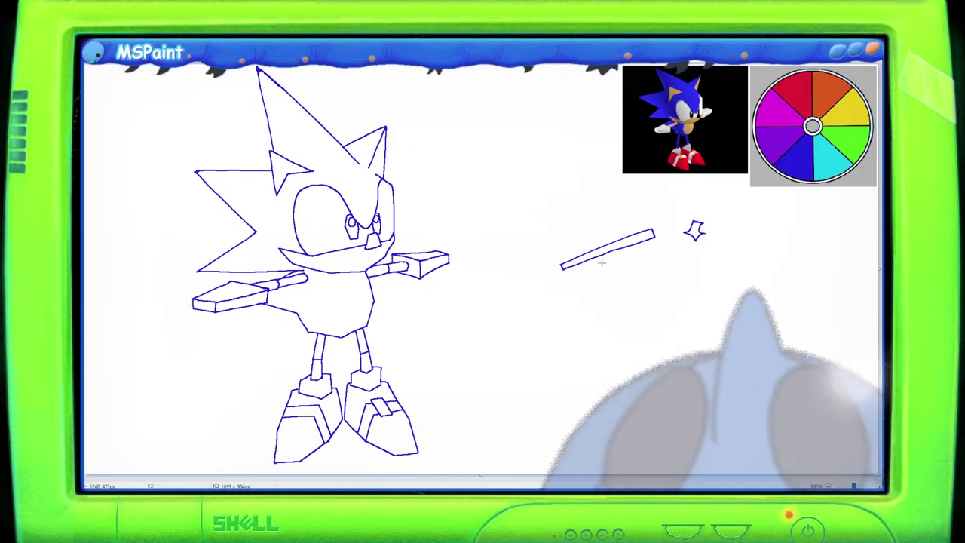
pyautogui.moveTo(589, 273)
pyautogui.mouseDown()
pyautogui.moveTo(723, 241)
pyautogui.moveTo(615, 207)
pyautogui.moveTo(552, 278)
pyautogui.mouseUp()
pyautogui.press('Delete')
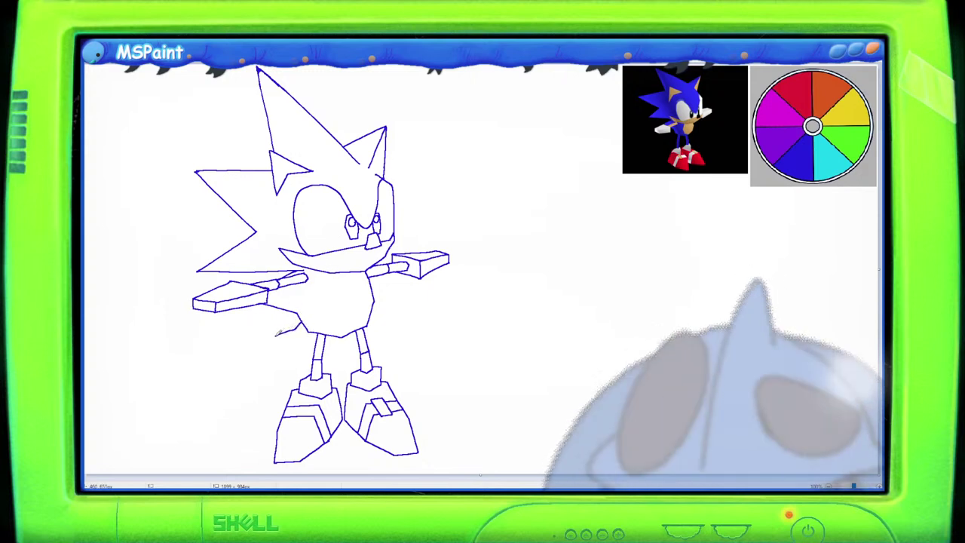
# Draw a small spike below the left arm and the belly outline, undoing a stray chest curve.
pyautogui.moveTo(279, 333); pyautogui.dragTo(311, 324)
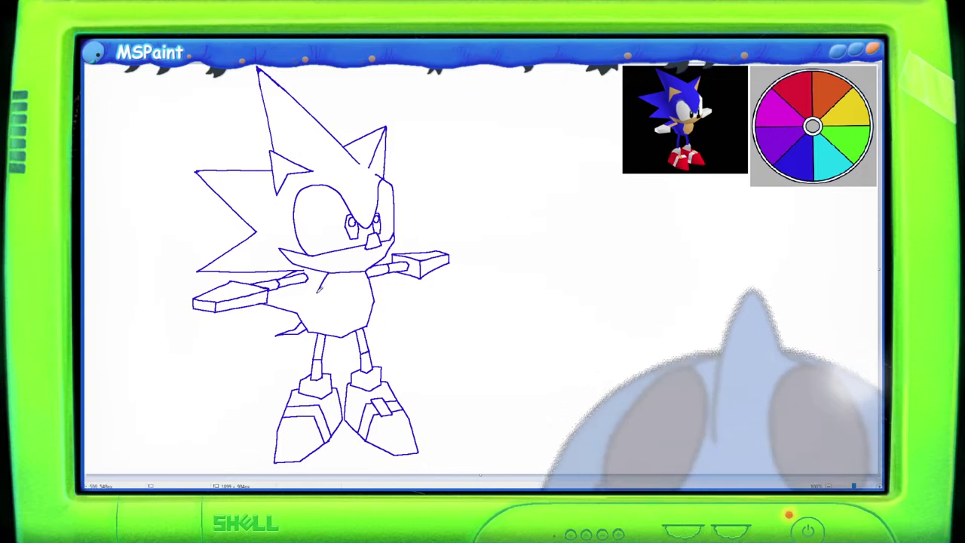
pyautogui.moveTo(318, 281)
pyautogui.mouseDown()
pyautogui.moveTo(316, 313)
pyautogui.moveTo(340, 322)
pyautogui.mouseUp()
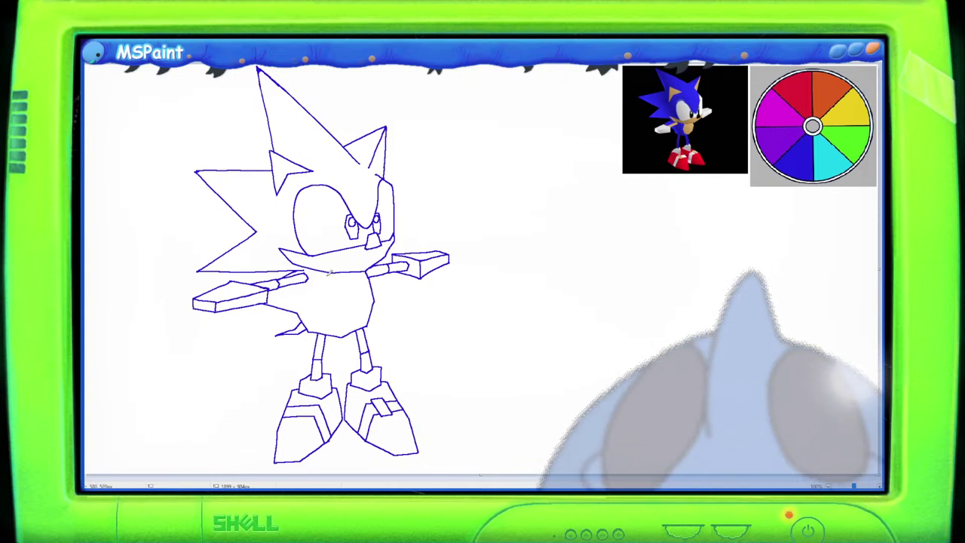
pyautogui.moveTo(329, 273)
pyautogui.mouseDown()
pyautogui.moveTo(316, 295)
pyautogui.moveTo(322, 307)
pyautogui.mouseUp()
pyautogui.hotkey('ctrl', 'z')
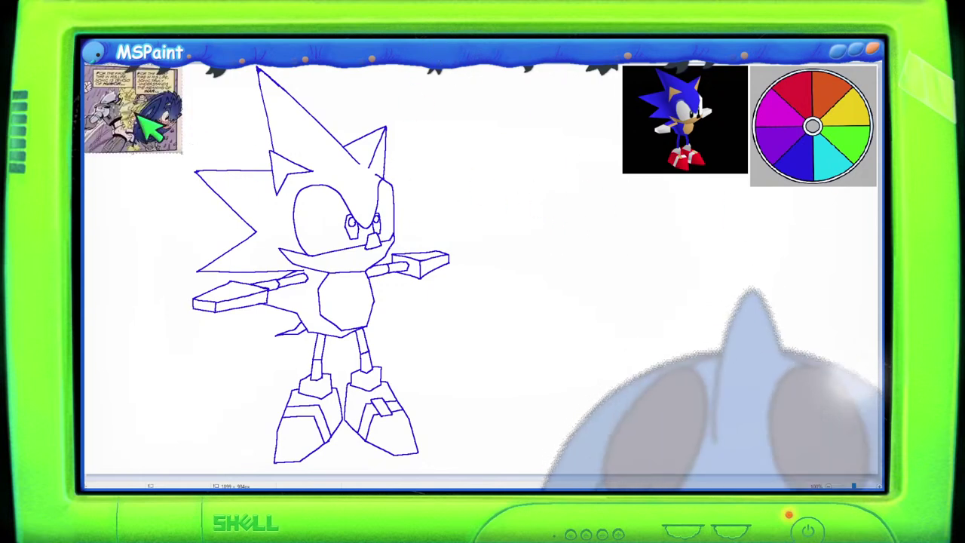
# Delete the pasted comic panel image, then bucket-fill the quills and back region blue.
pyautogui.moveTo(153, 131)
pyautogui.mouseDown()
pyautogui.moveTo(646, 240)
pyautogui.moveTo(654, 229)
pyautogui.moveTo(139, 120)
pyautogui.mouseUp()
pyautogui.scroll(5, 244, 168)
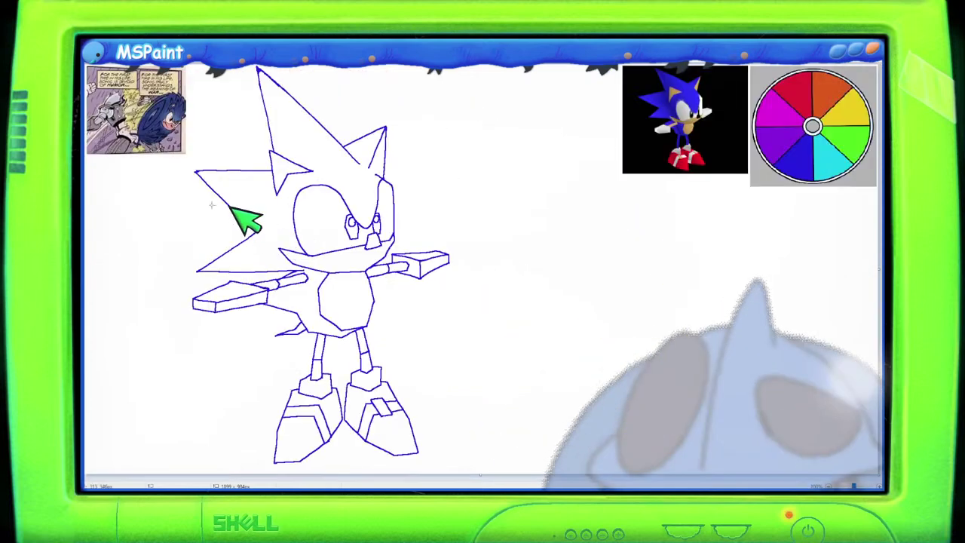
pyautogui.scroll(2, 151, 169)
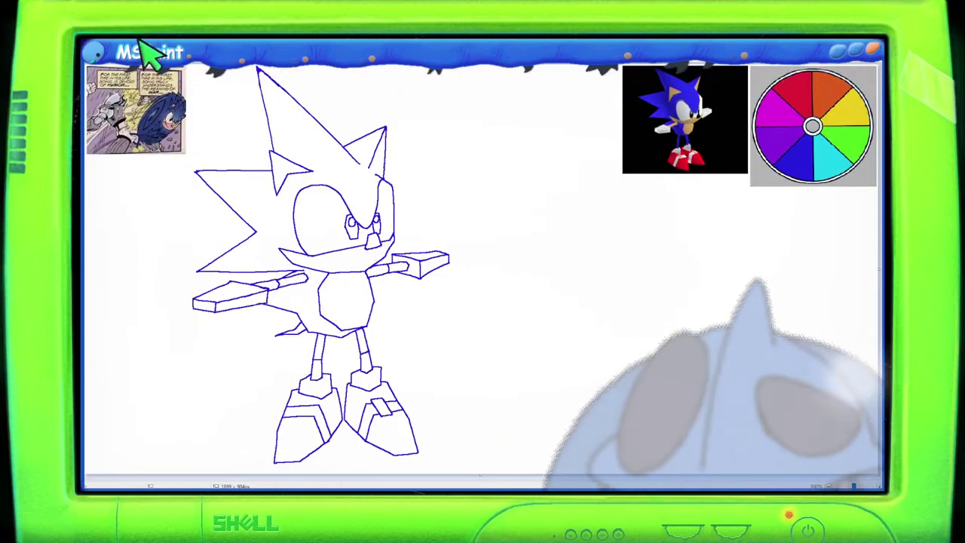
pyautogui.moveTo(197, 159); pyautogui.dragTo(85, 60)
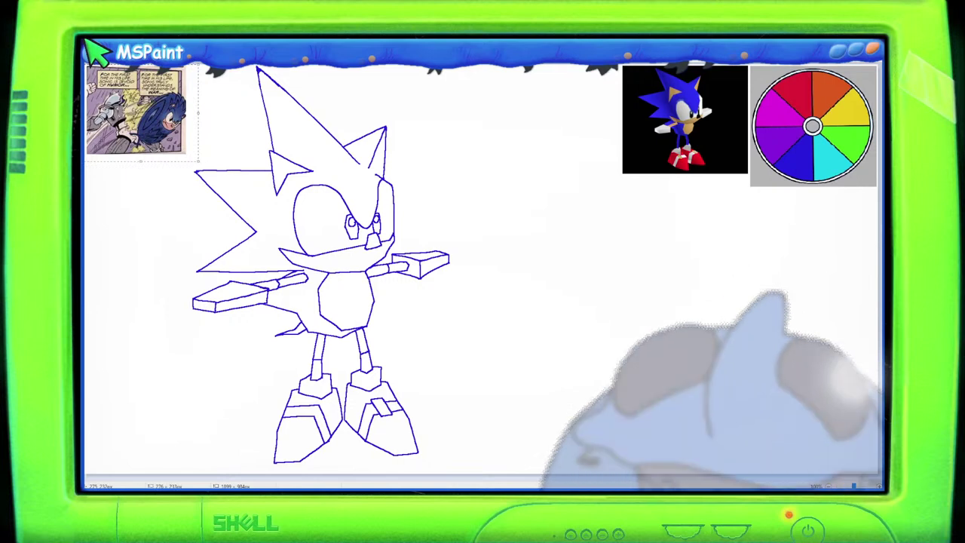
pyautogui.press('Delete')
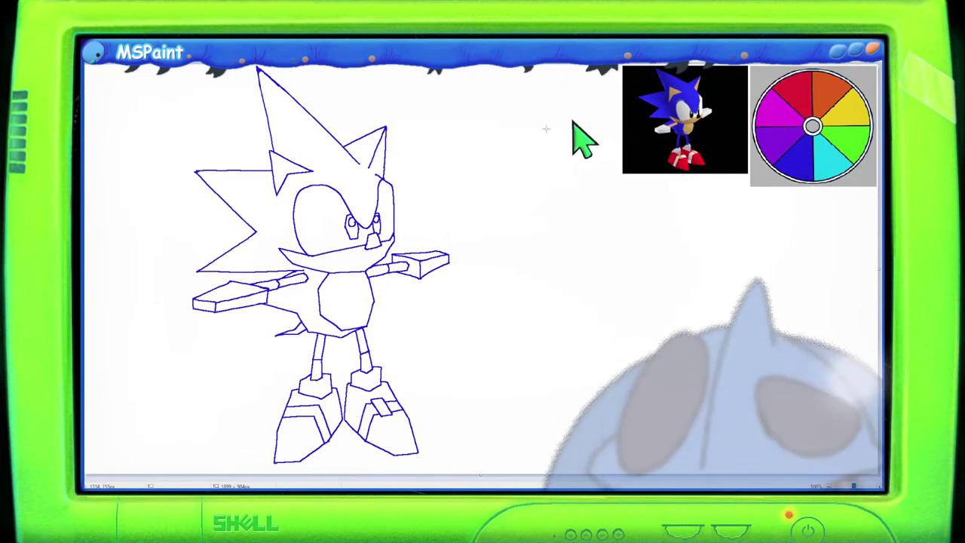
pyautogui.click(317, 148)
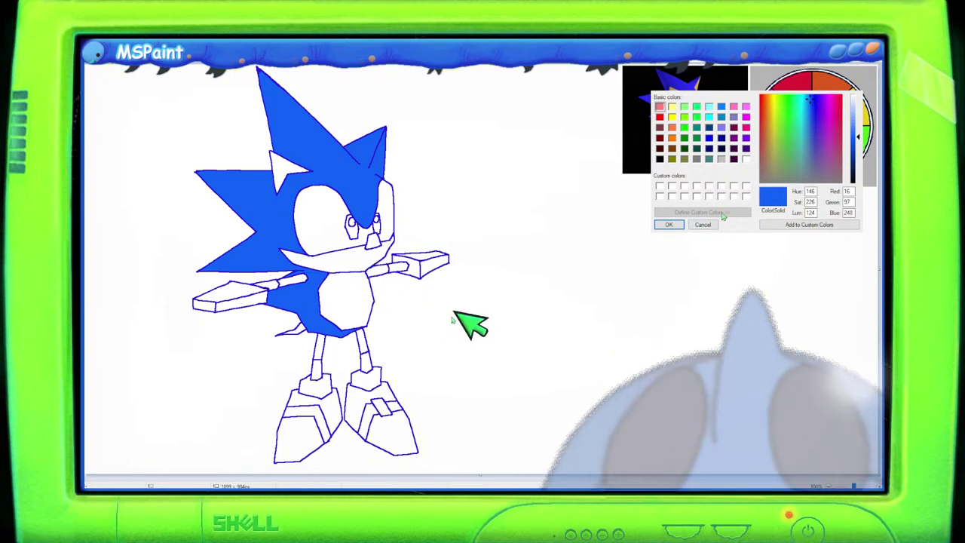
# Confirm the custom blue (Red 28, Green 85, Blue 236) as the drawing colour.
pyautogui.click(669, 225)
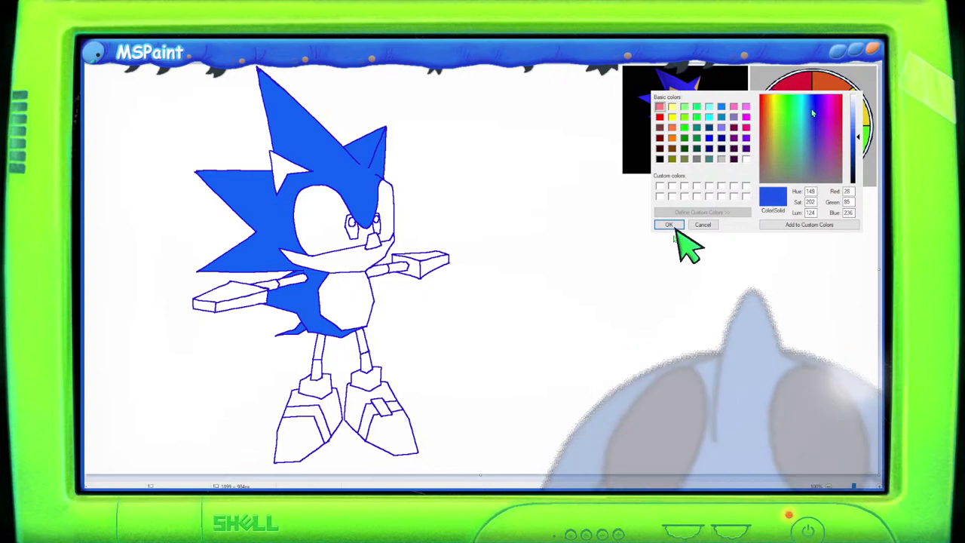
pyautogui.click(668, 225)
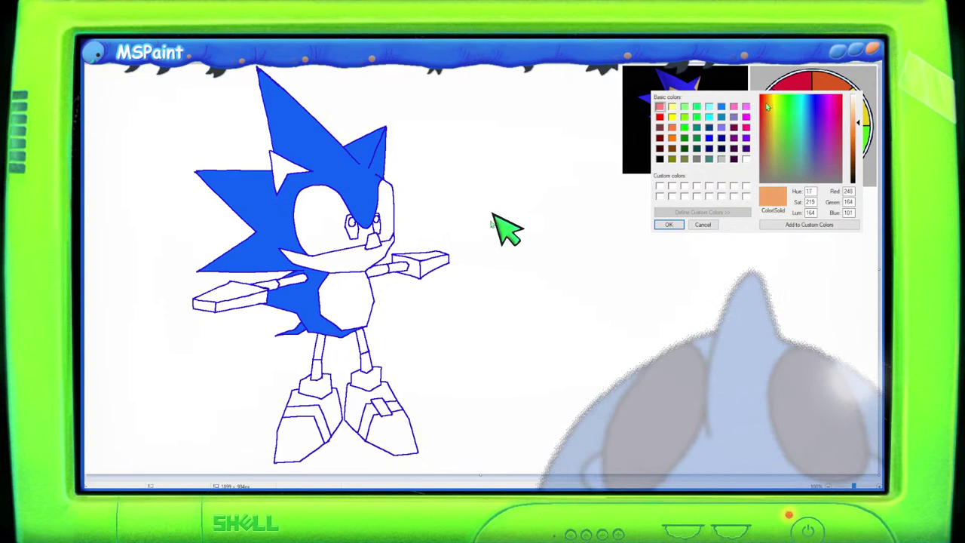
# Colour the muzzle, both arms and belly orange, then recolour the left leg blue.
pyautogui.press('Return')
pyautogui.click(318, 254)
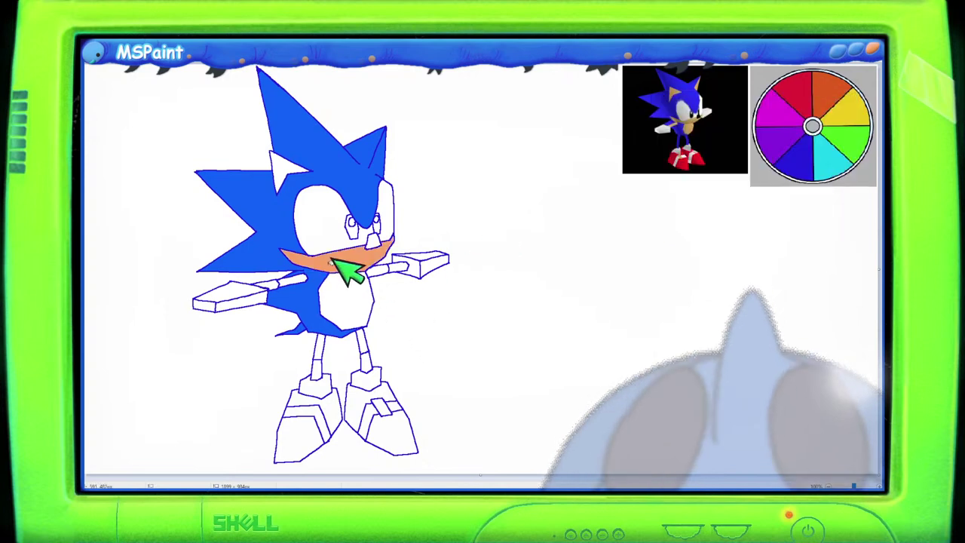
pyautogui.moveTo(291, 291); pyautogui.dragTo(291, 279)
pyautogui.moveTo(333, 340); pyautogui.dragTo(323, 377)
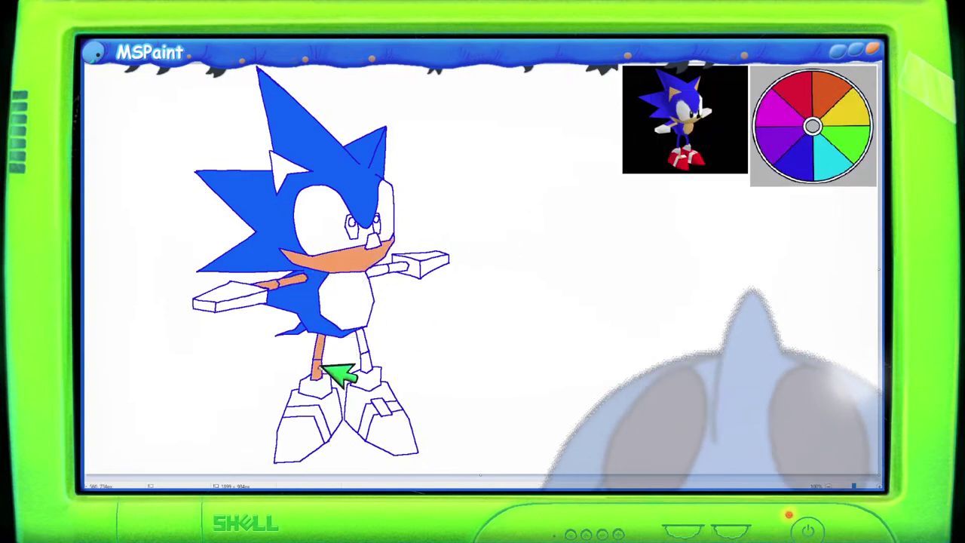
pyautogui.moveTo(363, 341); pyautogui.dragTo(370, 369)
pyautogui.moveTo(389, 264); pyautogui.dragTo(407, 261)
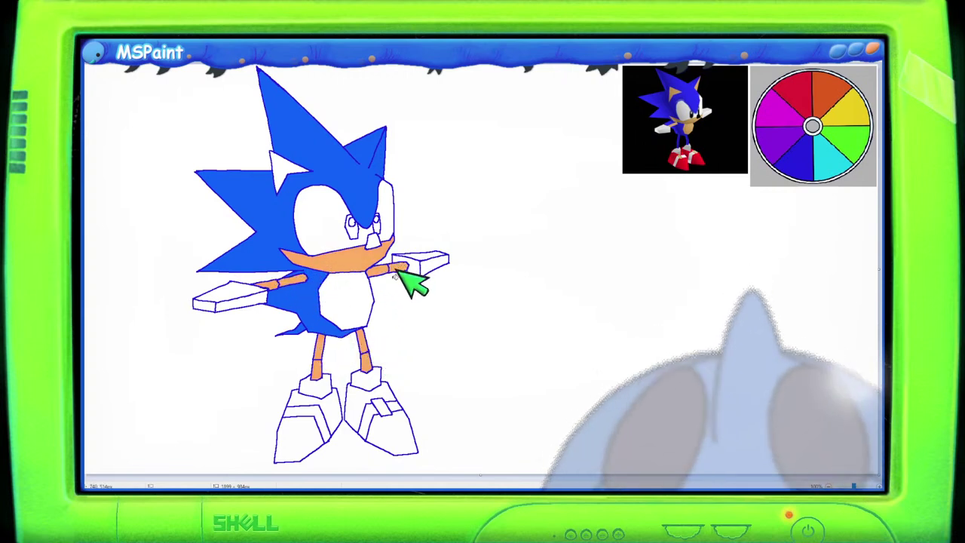
pyautogui.click(353, 307)
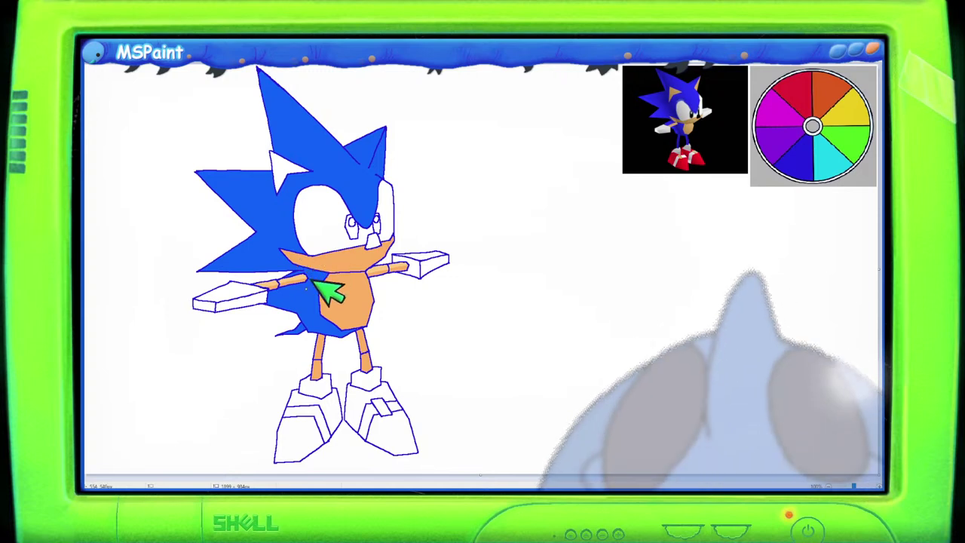
pyautogui.click(323, 354)
# Fill the right leg blue, undoing an accidental blue fill on the left arm's underside.
pyautogui.click(367, 345)
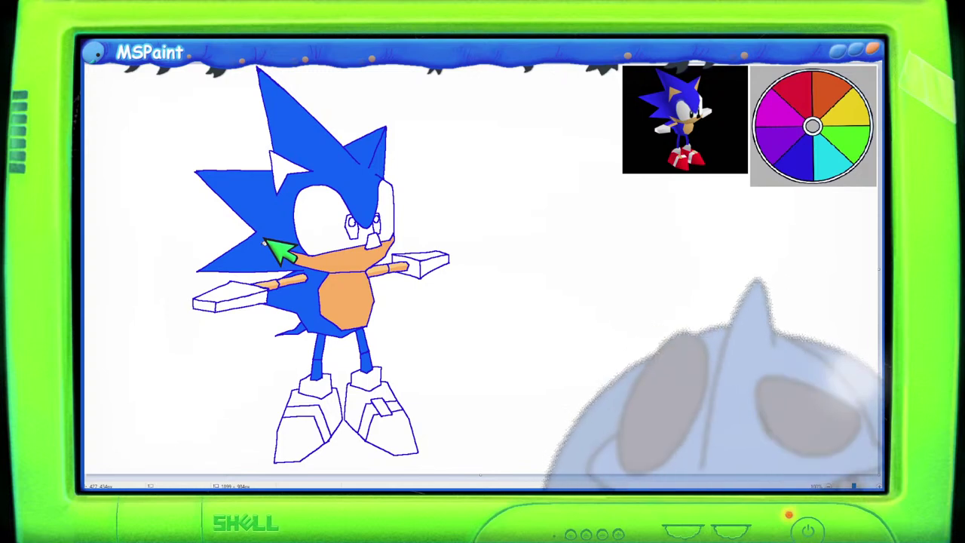
pyautogui.click(243, 306)
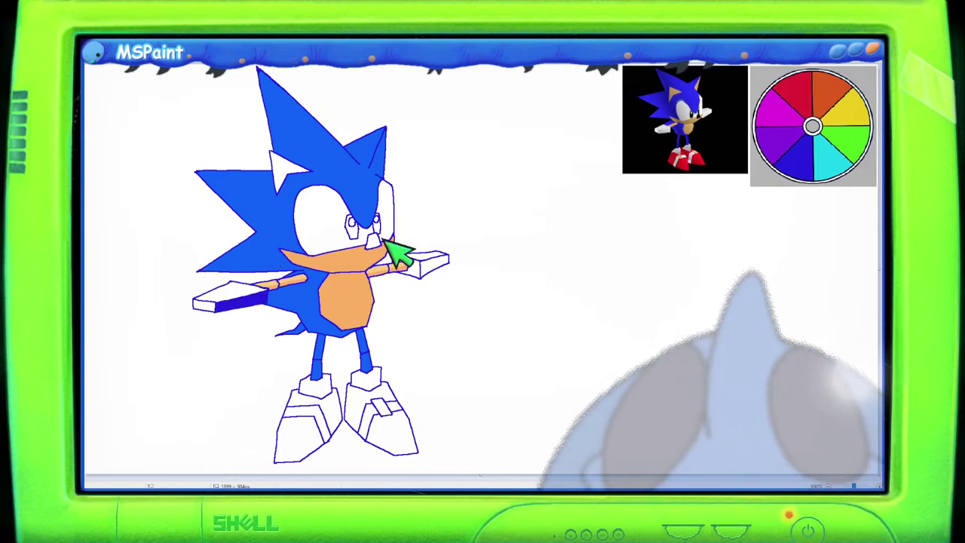
pyautogui.hotkey('ctrl', 'z')
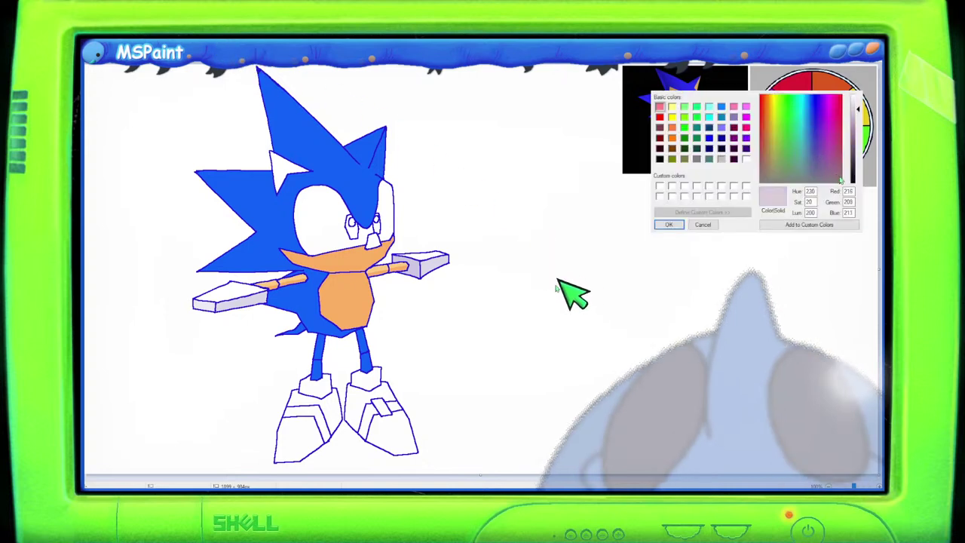
# Fill the nose and eye pupil black and the inner ear orange.
pyautogui.click(373, 240)
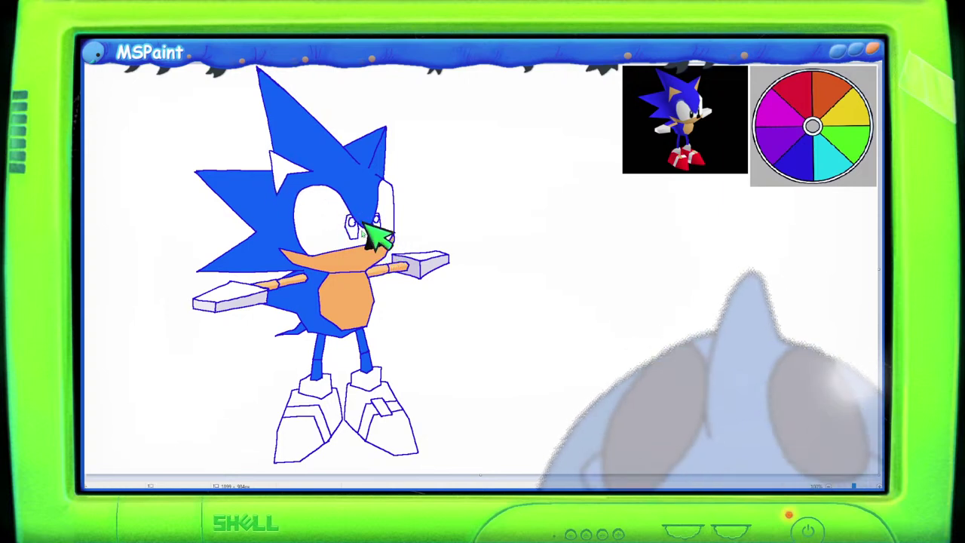
pyautogui.click(352, 225)
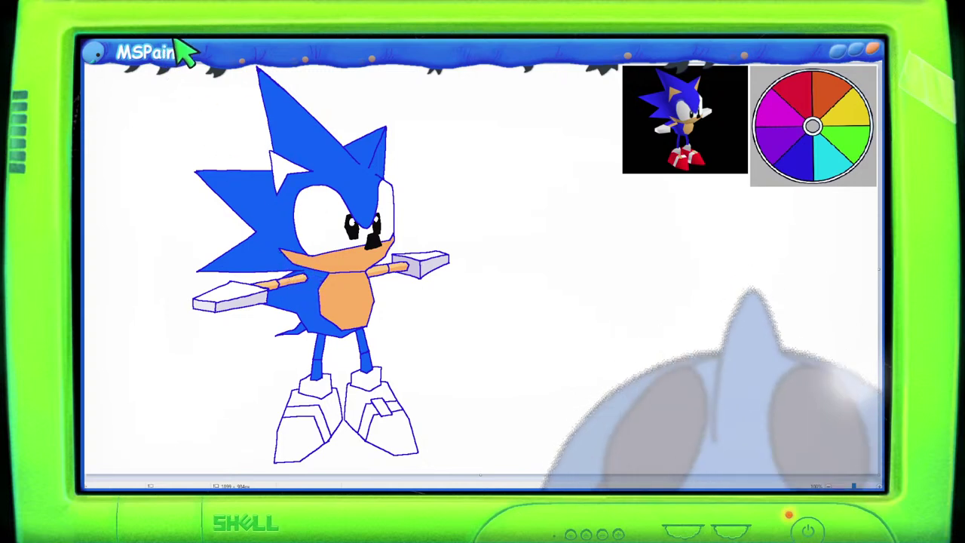
pyautogui.click(293, 166)
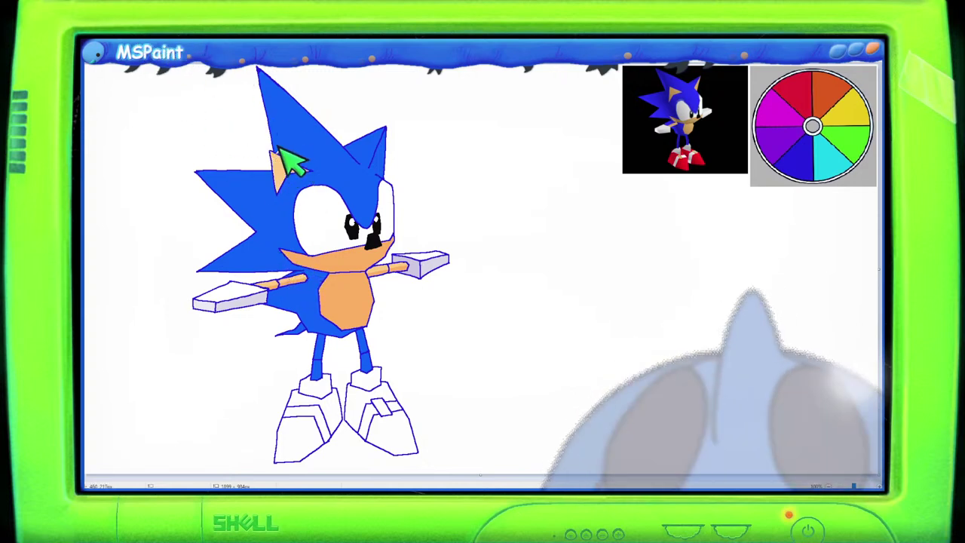
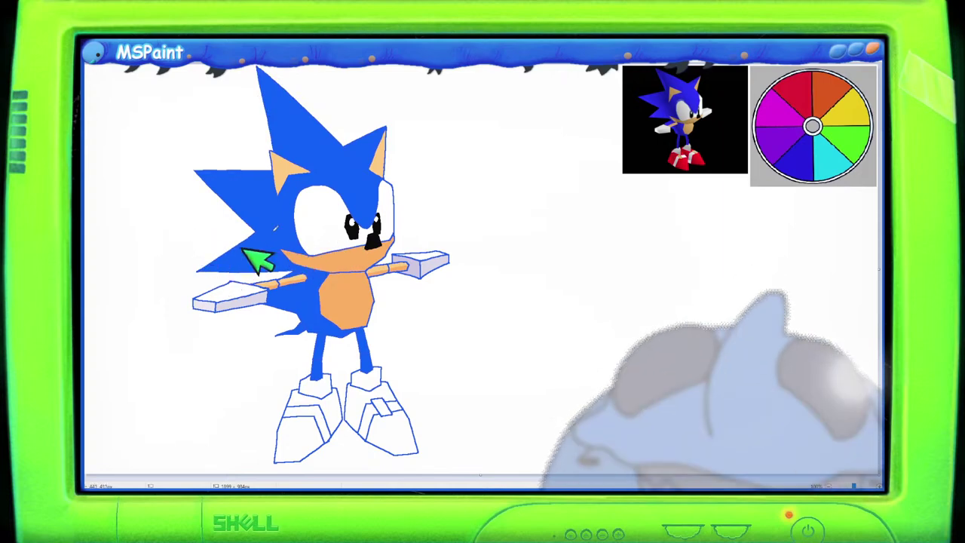
# Draw a small test mark on empty canvas, then select the scribble to remove it.
pyautogui.scroll(3, 343, 248)
pyautogui.scroll(-3, 359, 260)
pyautogui.scroll(3, 440, 224)
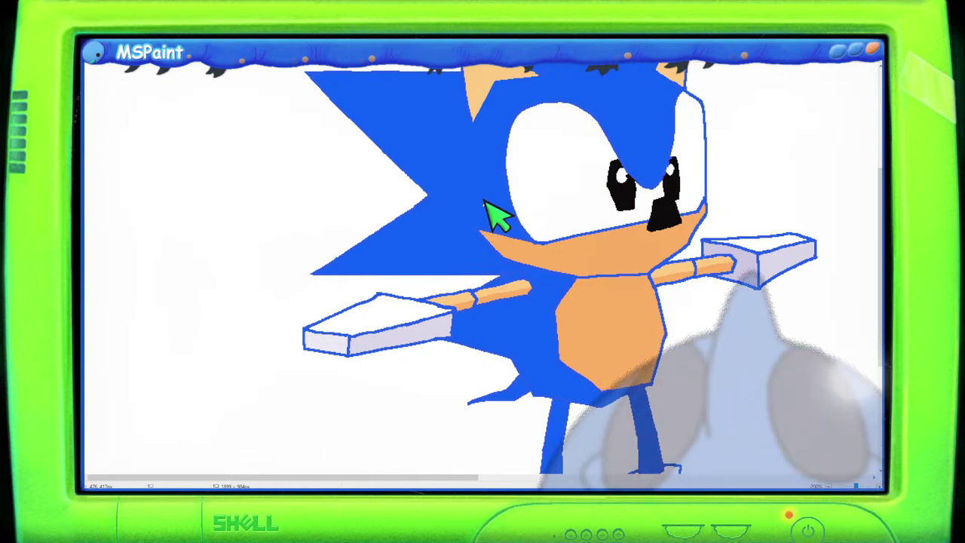
pyautogui.scroll(3, 490, 215)
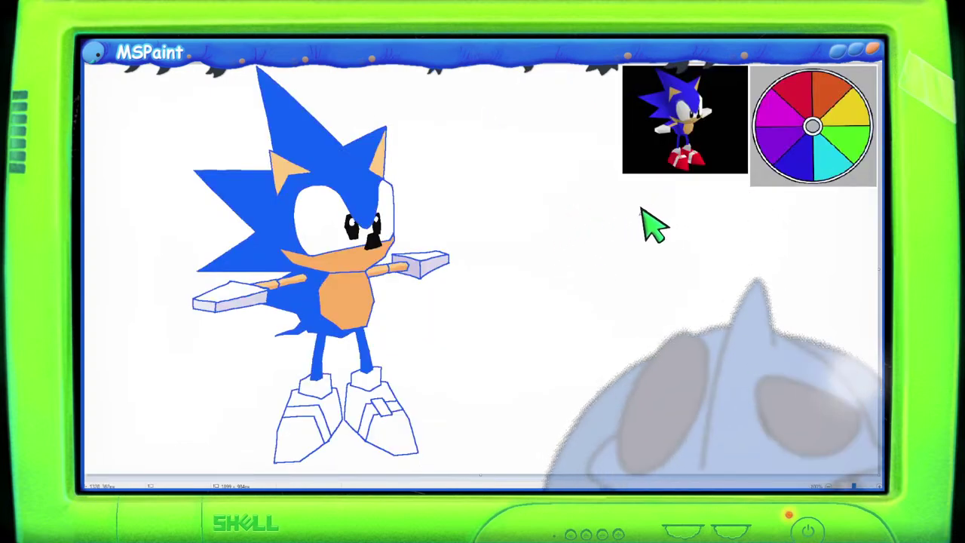
pyautogui.moveTo(645, 203); pyautogui.dragTo(641, 220)
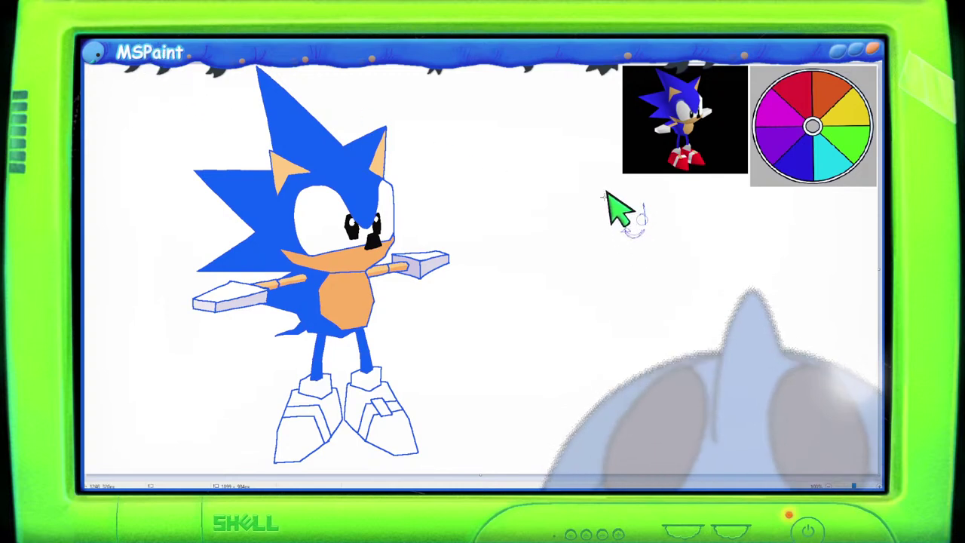
pyautogui.moveTo(604, 199); pyautogui.dragTo(665, 247)
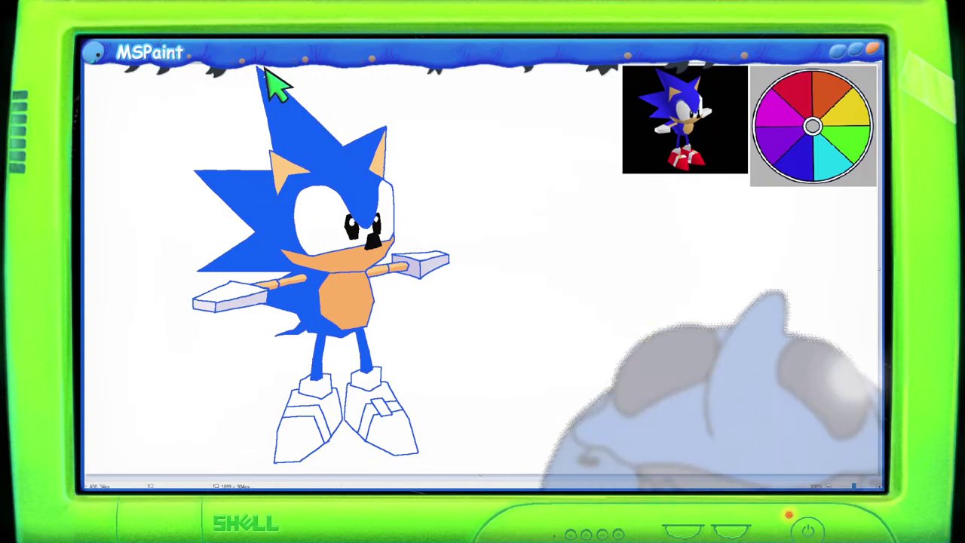
pyautogui.scroll(2, 366, 168)
pyautogui.scroll(-1, 484, 226)
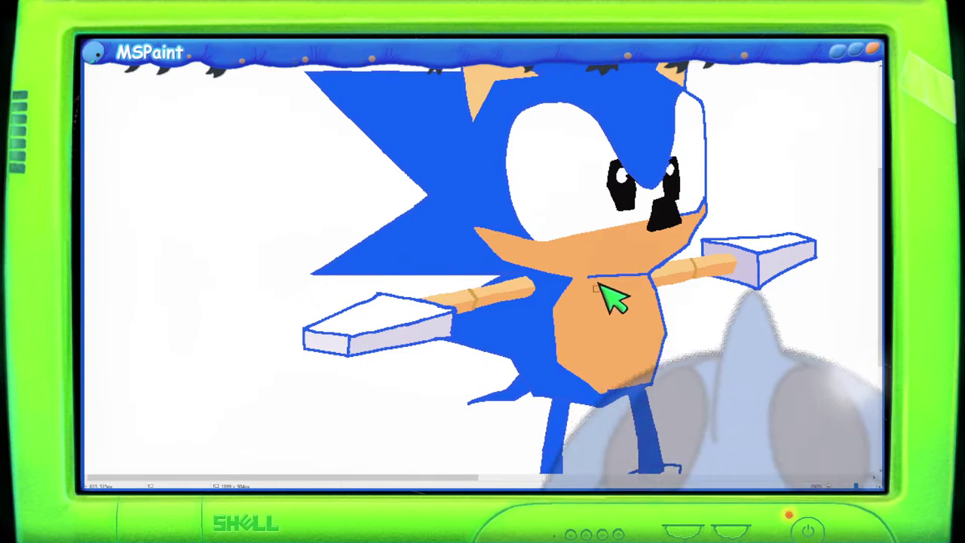
# Paint over the right glove's blue outline so it is plain white and lavender.
pyautogui.moveTo(467, 479); pyautogui.dragTo(561, 480)
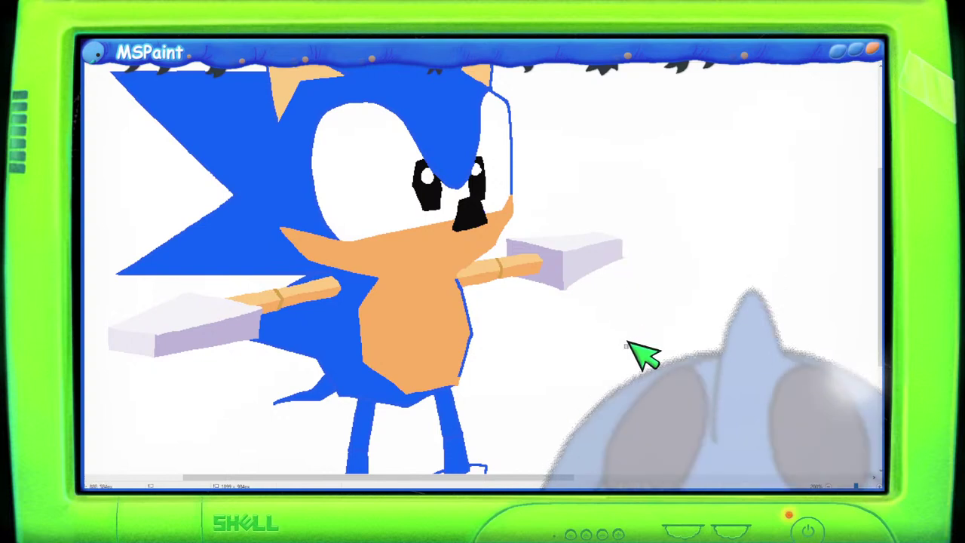
# Fill the left arm's orange stick segment with a lighter peach.
pyautogui.scroll(-5, 482, 272)
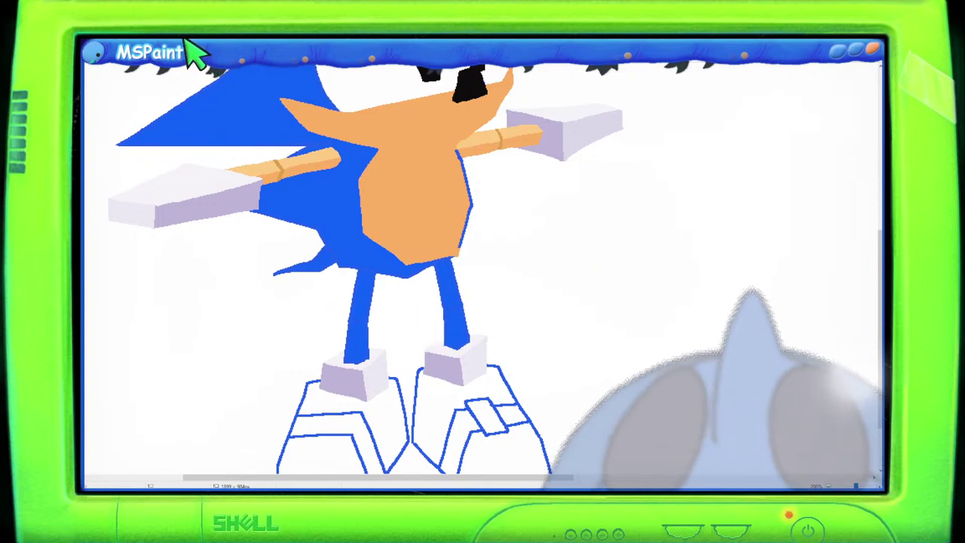
pyautogui.click(328, 160)
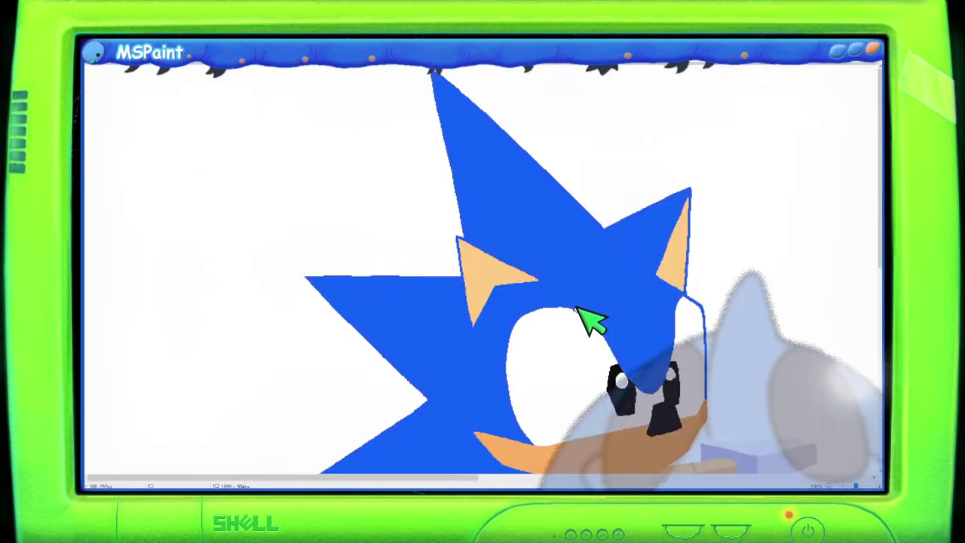
pyautogui.scroll(-3, 590, 321)
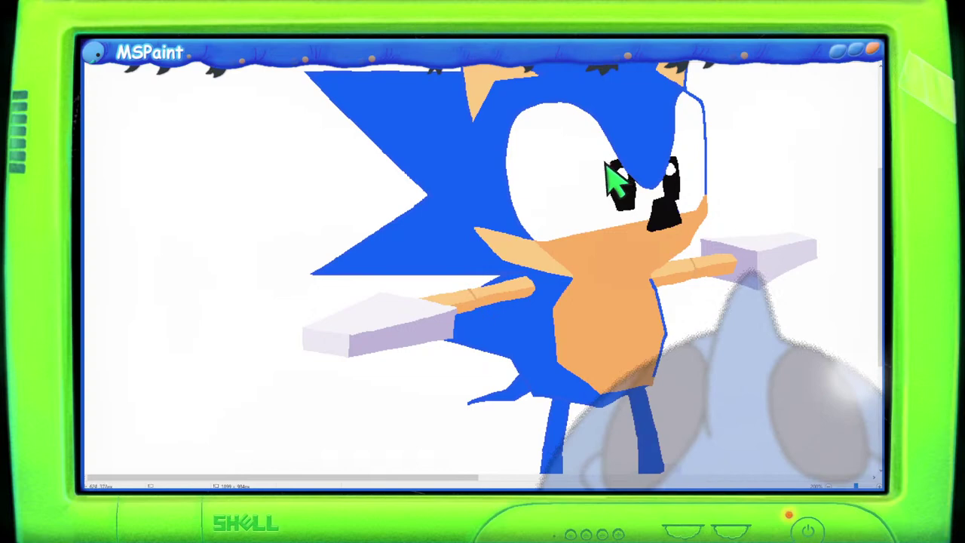
pyautogui.scroll(-3, 812, 241)
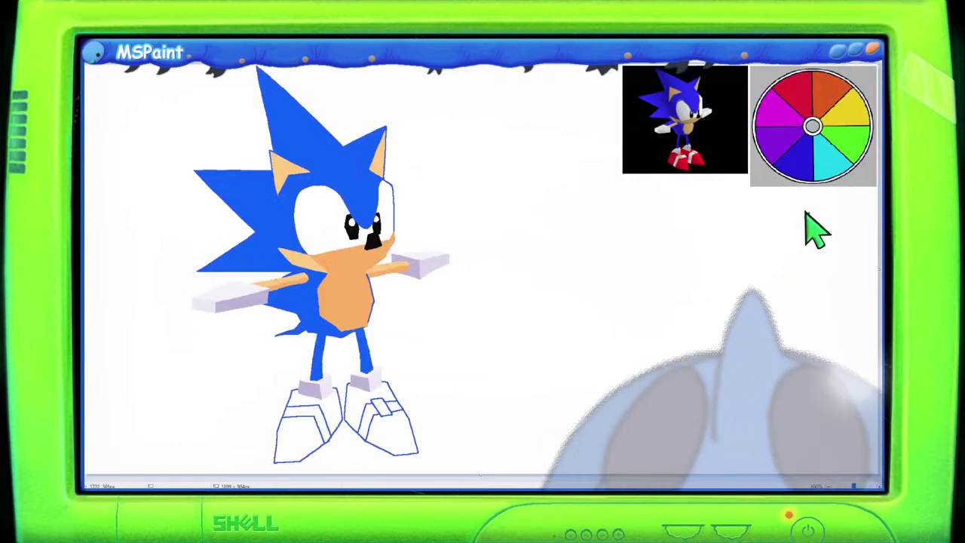
pyautogui.scroll(3, 815, 229)
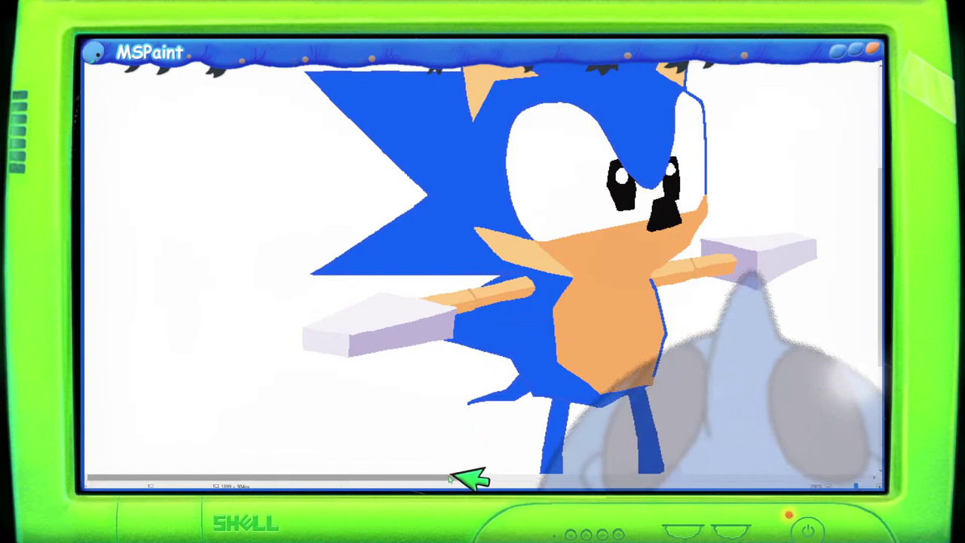
pyautogui.moveTo(469, 478); pyautogui.dragTo(532, 478)
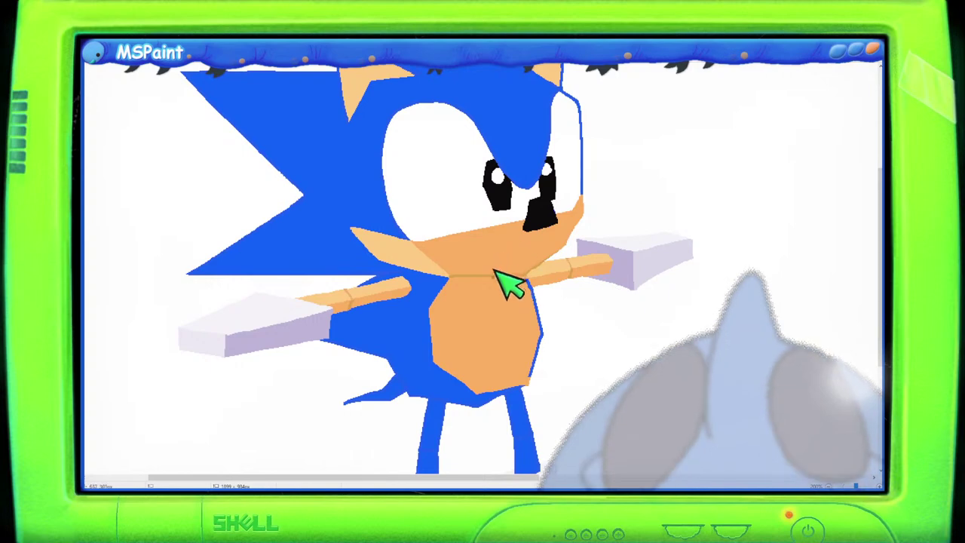
pyautogui.scroll(5, 577, 280)
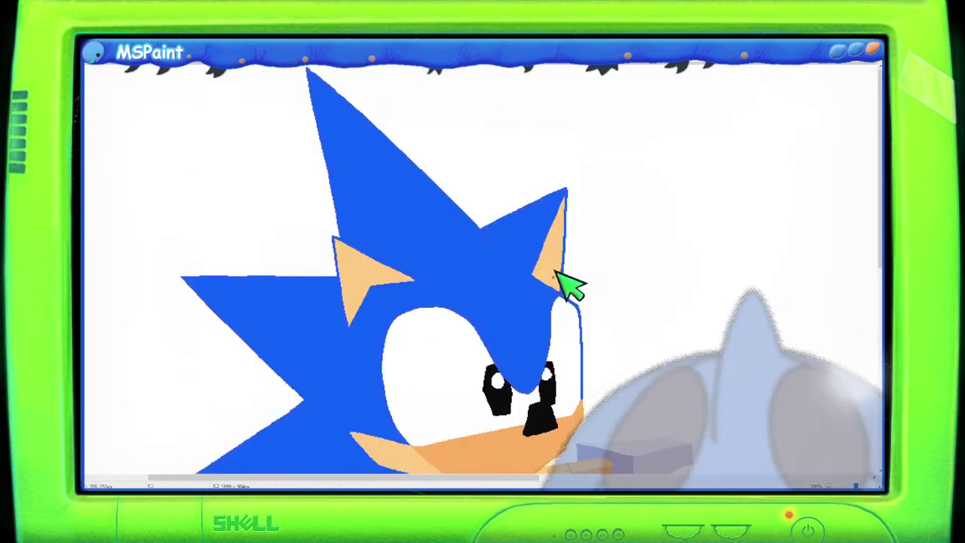
pyautogui.scroll(-5, 556, 327)
pyautogui.scroll(-3, 532, 329)
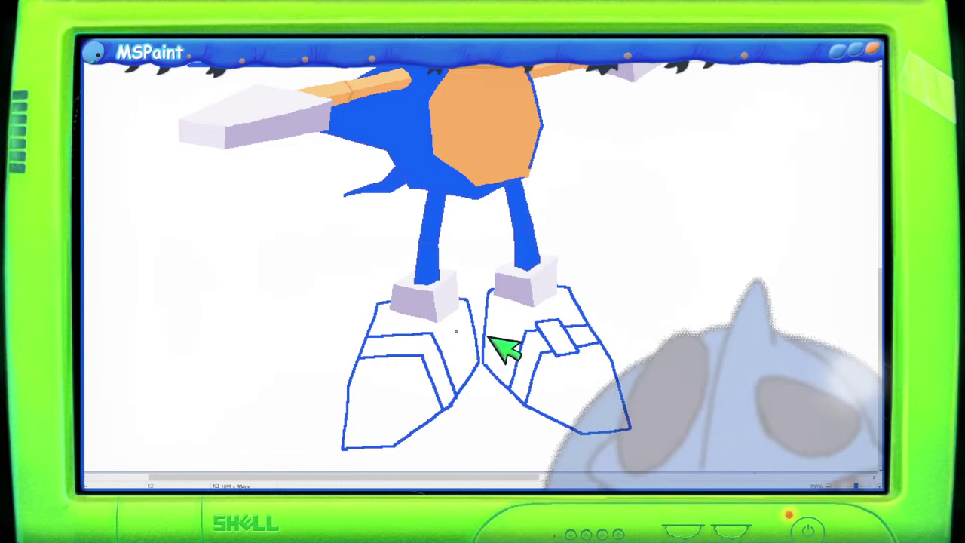
pyautogui.moveTo(478, 475); pyautogui.dragTo(542, 475)
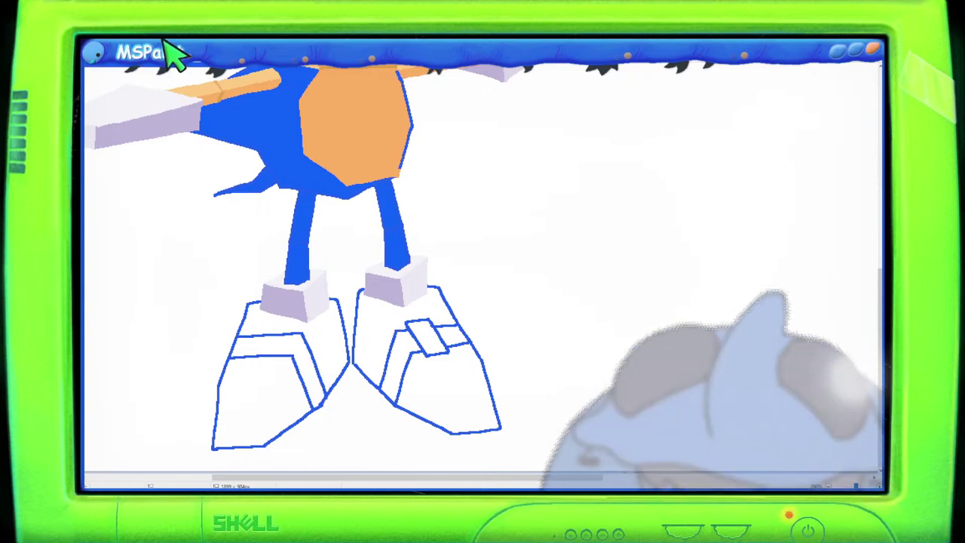
# Redraw the blue strap and rectangular buckle lines on the left shoe.
pyautogui.moveTo(258, 330)
pyautogui.mouseDown()
pyautogui.moveTo(246, 362)
pyautogui.moveTo(273, 361)
pyautogui.mouseUp()
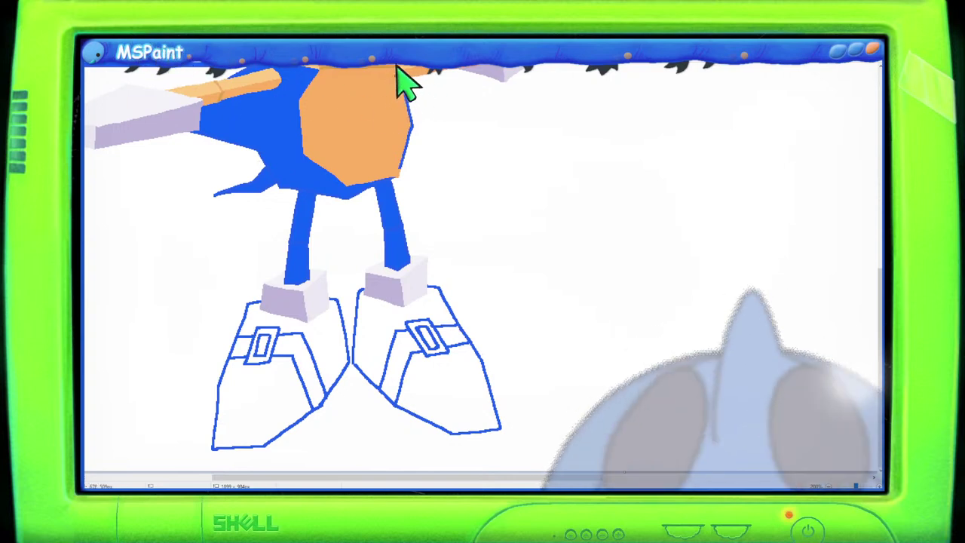
# Bring the outlined shoes into view and start picking a custom colour for them.
pyautogui.scroll(2, 445, 276)
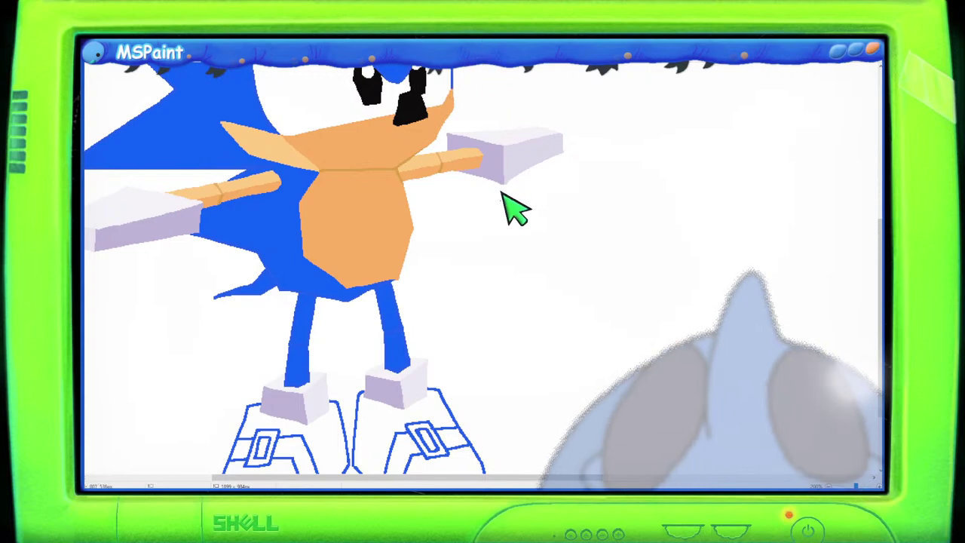
pyautogui.scroll(-3, 506, 222)
pyautogui.scroll(5, 483, 214)
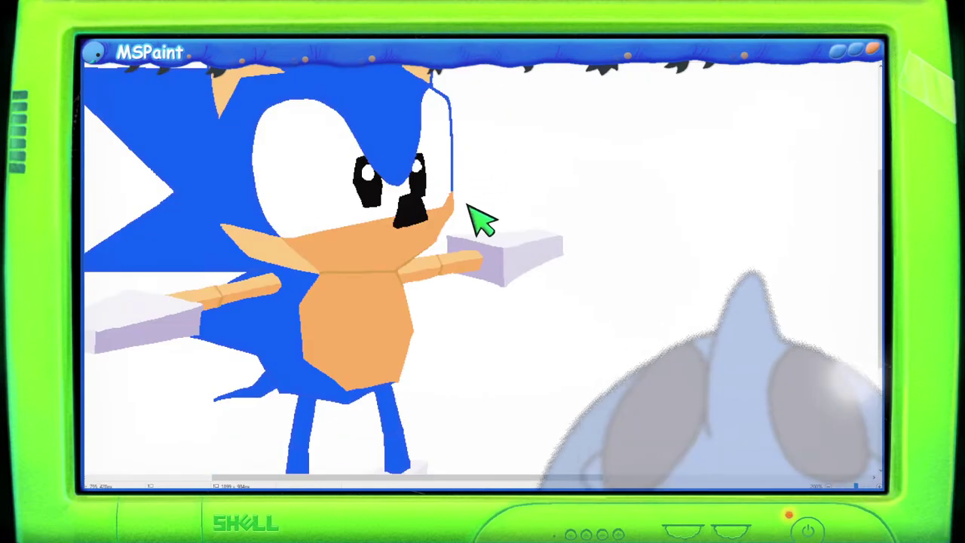
pyautogui.scroll(-5, 467, 200)
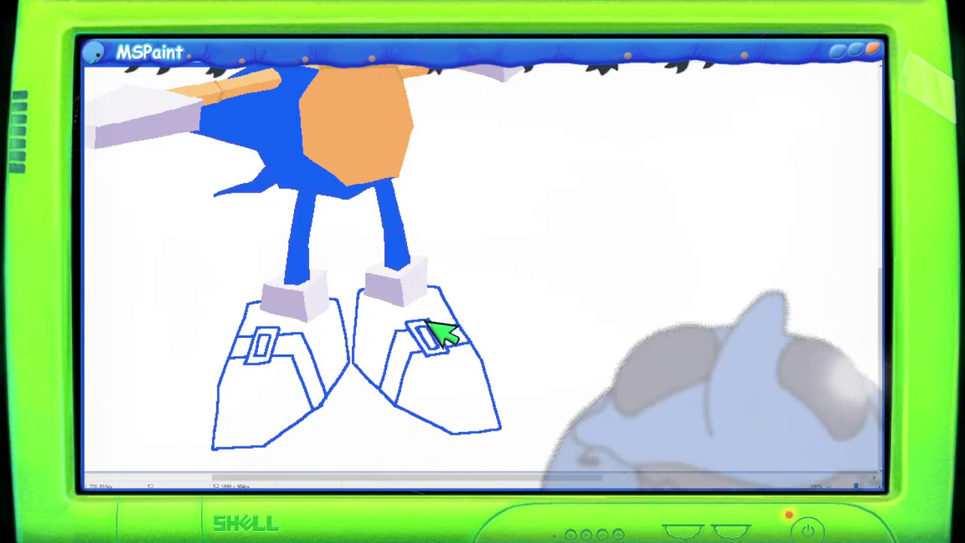
pyautogui.scroll(3, 317, 407)
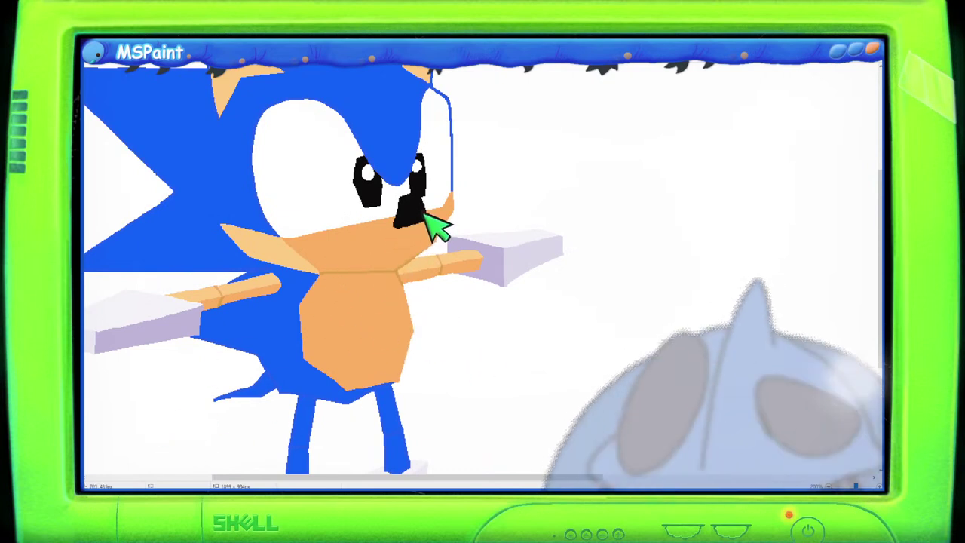
pyautogui.scroll(-3, 381, 265)
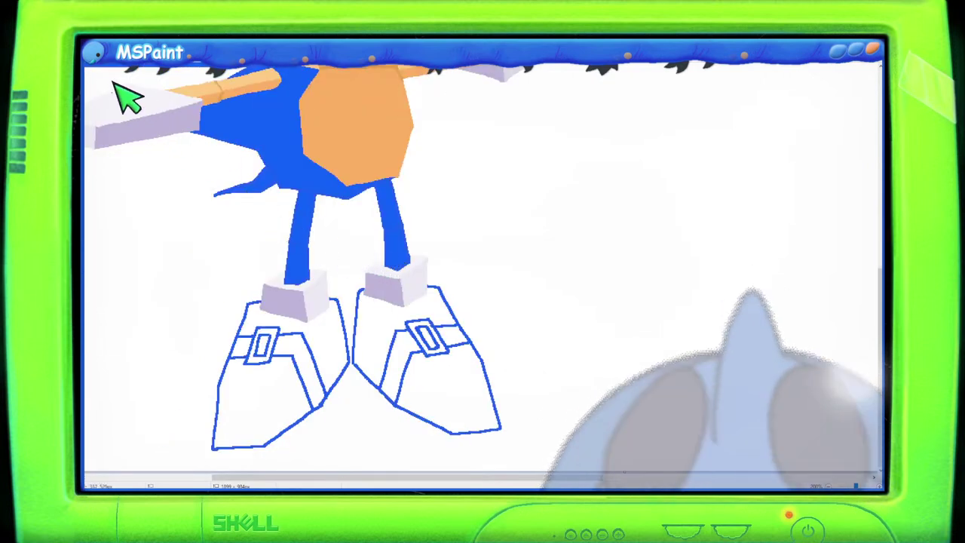
pyautogui.click(248, 47)
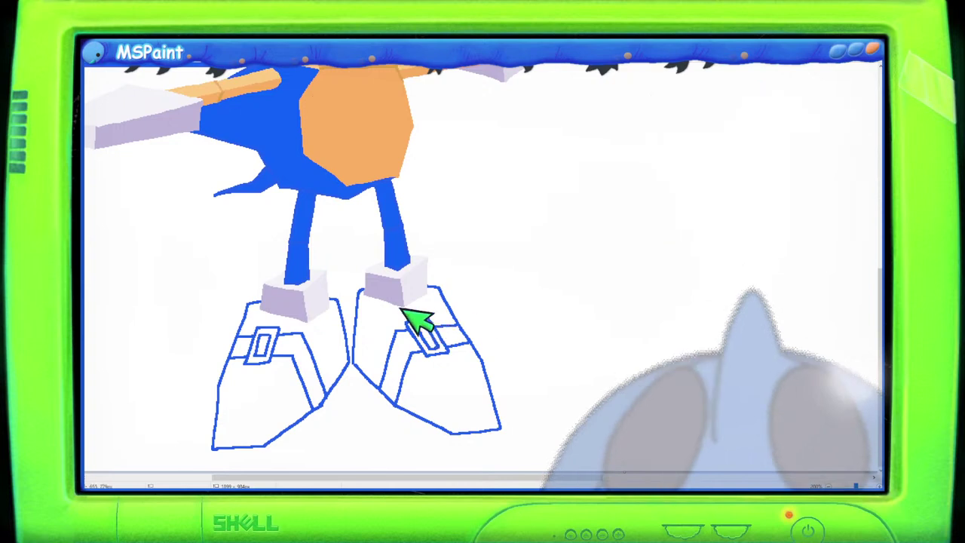
# Bucket-fill the upper and toe sections of both shoes red.
pyautogui.click(343, 332)
pyautogui.click(272, 400)
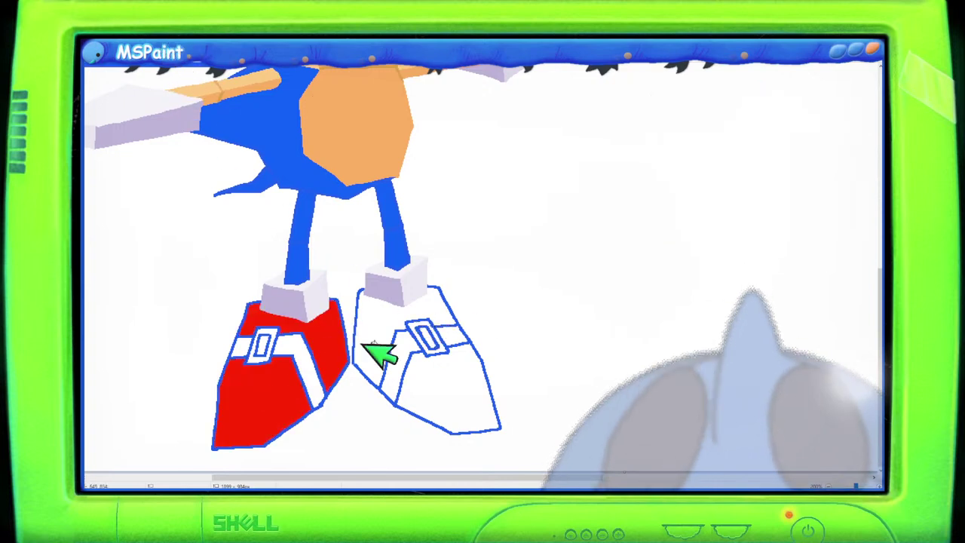
pyautogui.click(380, 351)
pyautogui.click(459, 399)
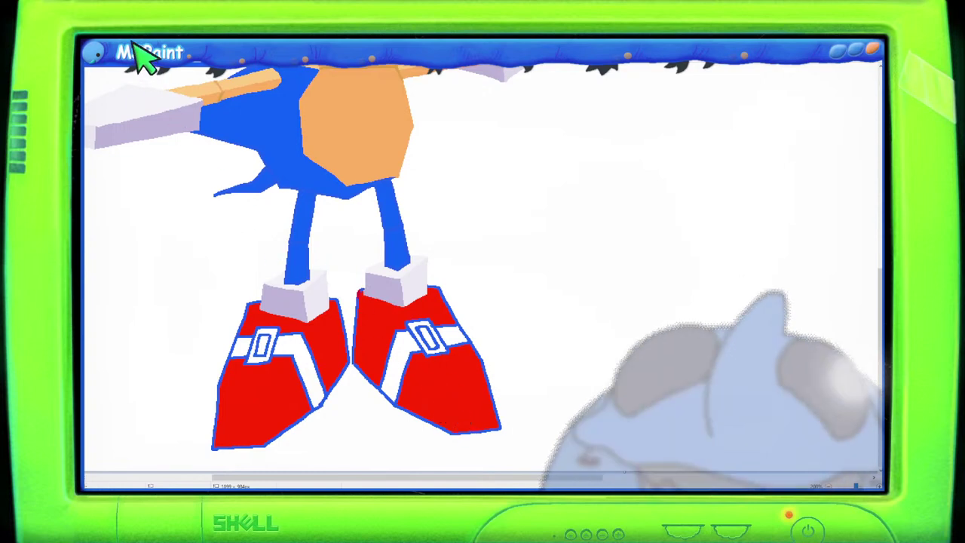
# Draw a diagonal darker-red shading line across the shoe.
pyautogui.moveTo(362, 293)
pyautogui.mouseDown()
pyautogui.moveTo(409, 334)
pyautogui.moveTo(392, 322)
pyautogui.mouseUp()
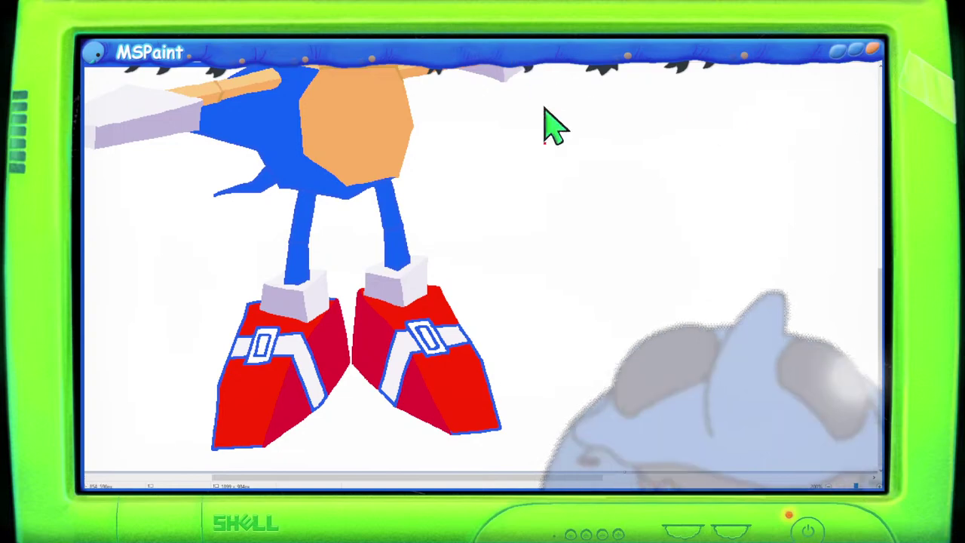
pyautogui.scroll(5, 552, 330)
pyautogui.scroll(2, 552, 329)
pyautogui.scroll(-7, 553, 330)
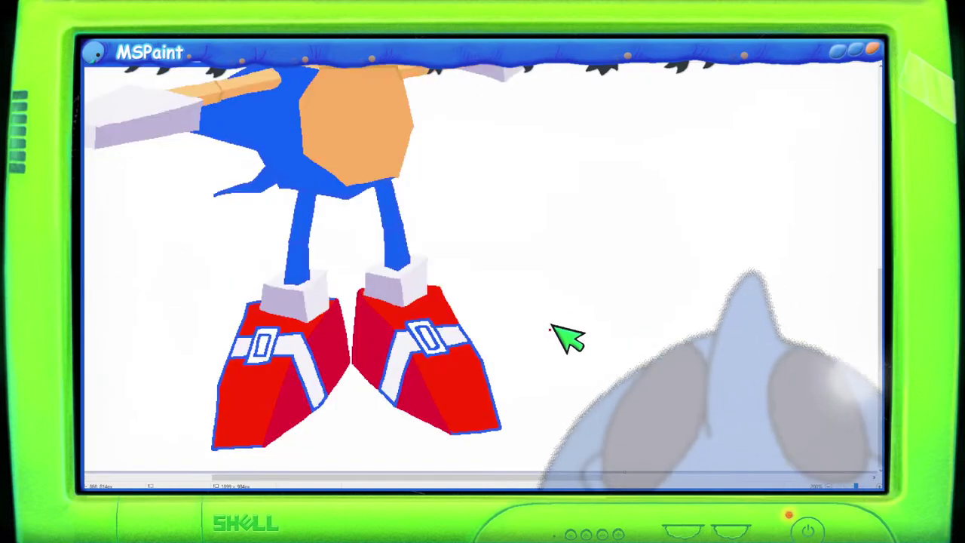
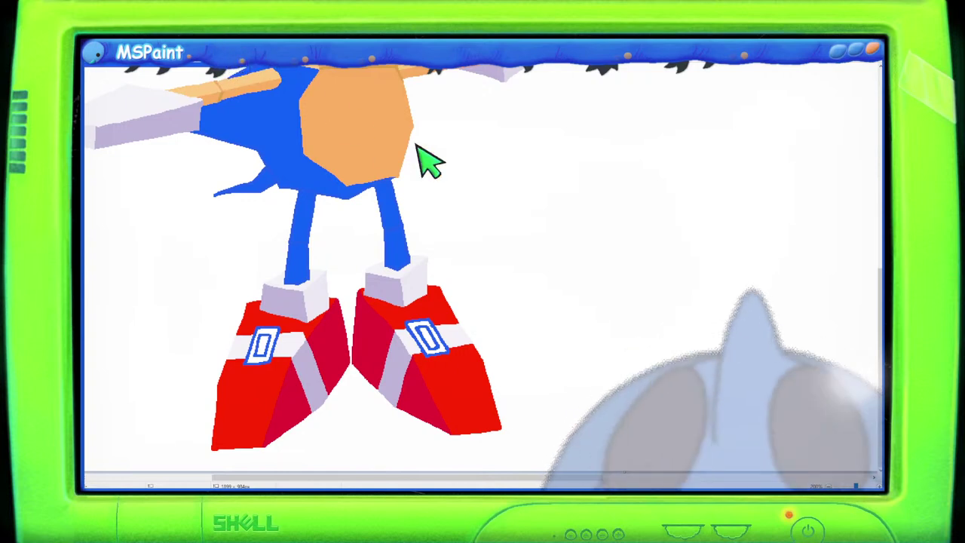
# Mix a gold-orange in Edit Colors to recolour both shoe buckle outlines.
pyautogui.click(768, 106)
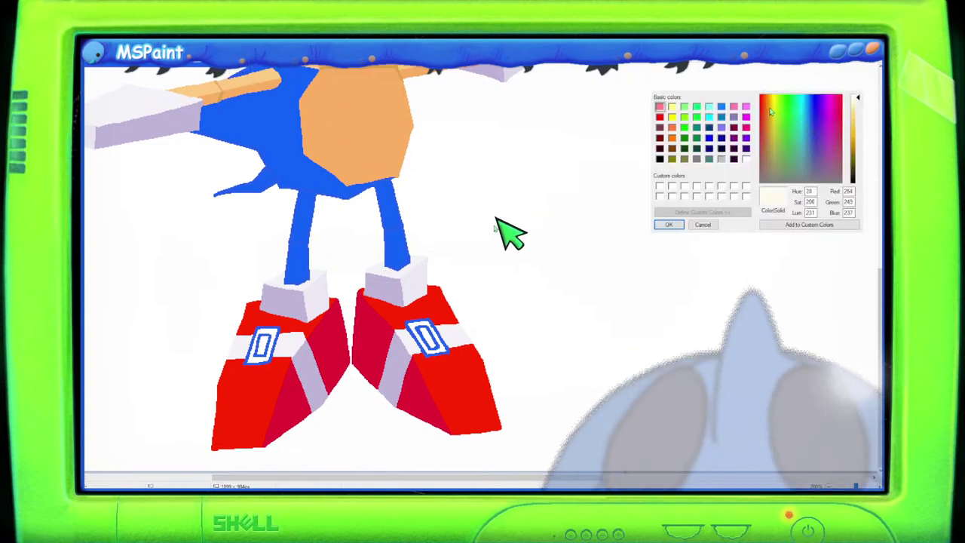
pyautogui.click(855, 134)
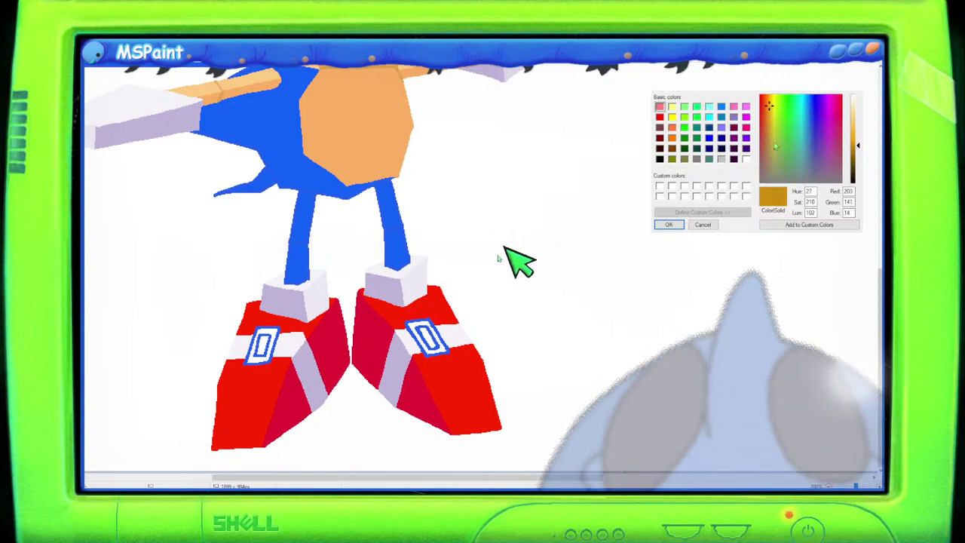
pyautogui.click(668, 225)
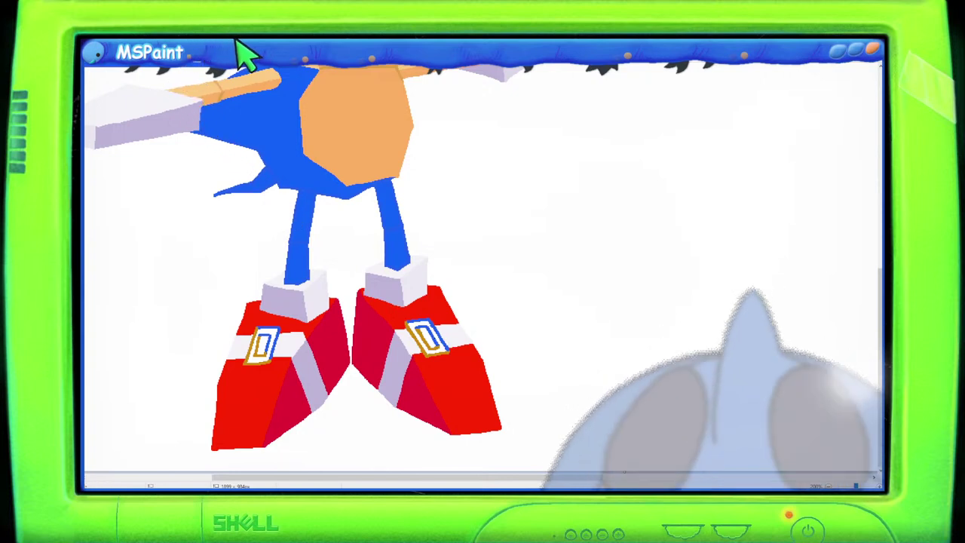
# Mix a bright yellow-gold in Edit Colors to fill the shoe buckles.
pyautogui.click(770, 118)
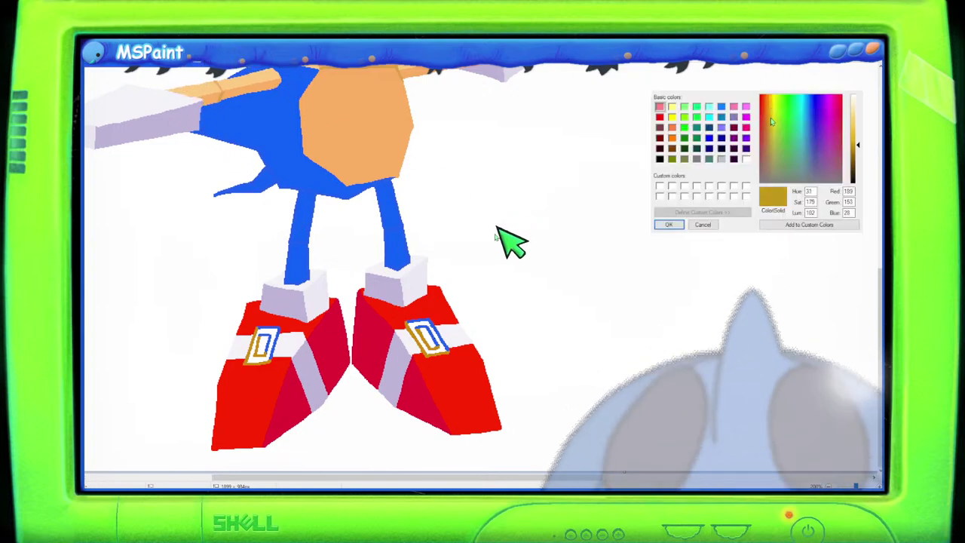
pyautogui.click(771, 116)
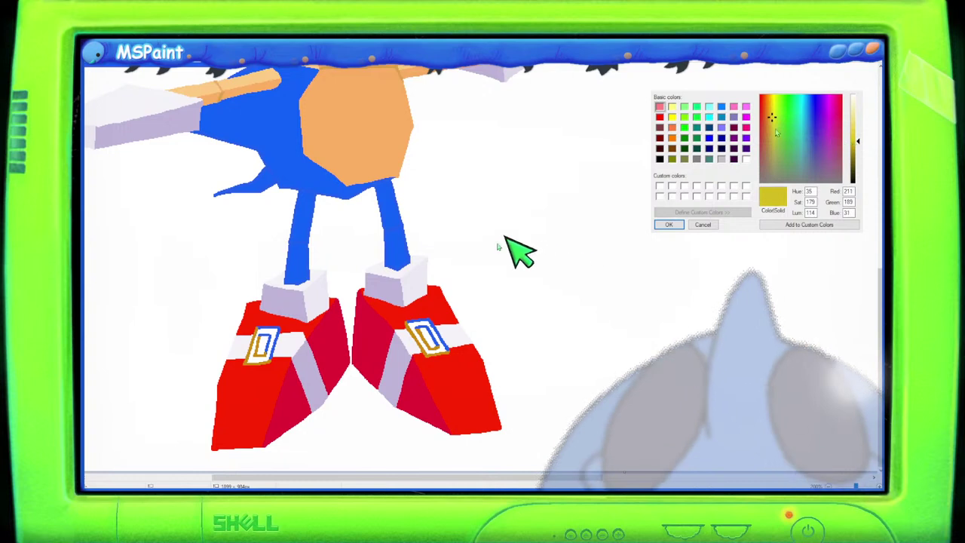
pyautogui.click(671, 225)
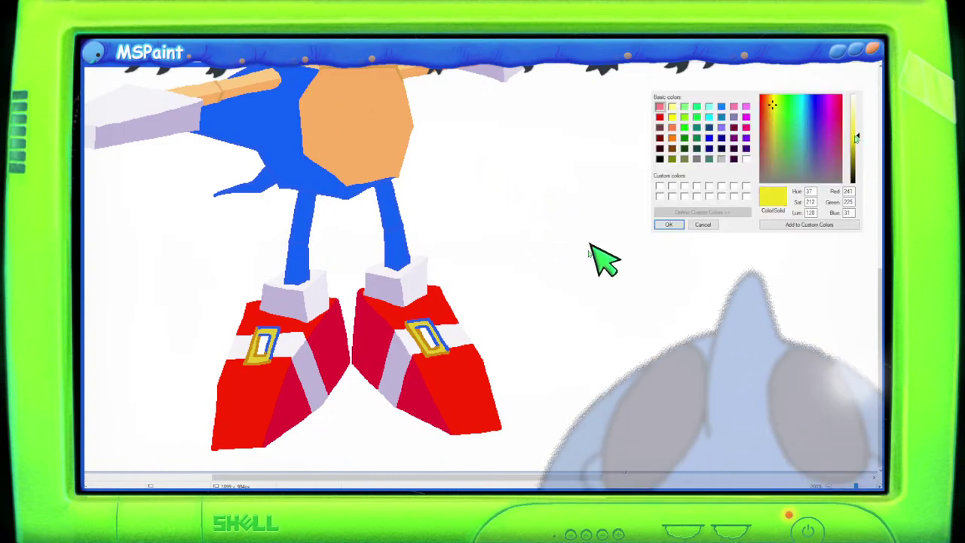
pyautogui.press('Return')
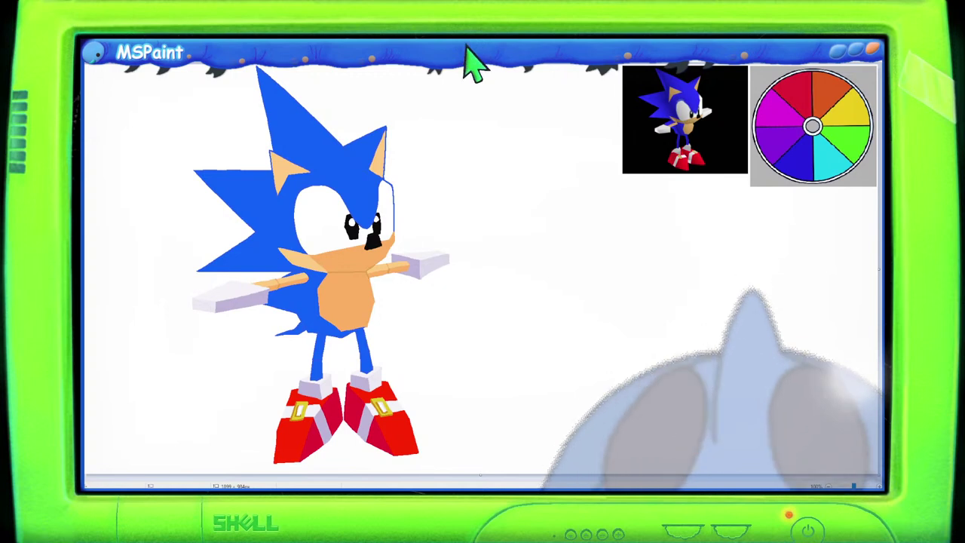
pyautogui.scroll(1, 592, 312)
pyautogui.scroll(-3, 630, 426)
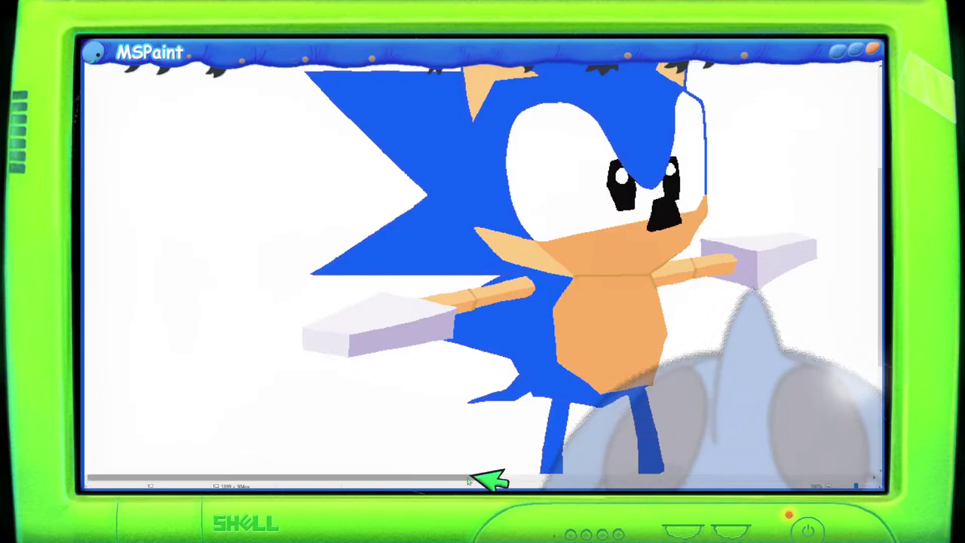
pyautogui.moveTo(487, 478); pyautogui.dragTo(581, 472)
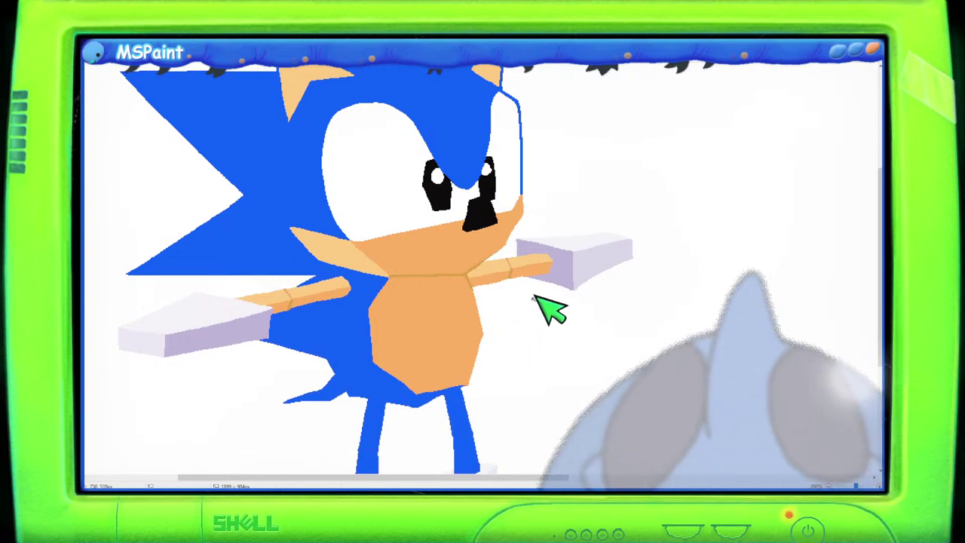
pyautogui.scroll(-3, 538, 297)
pyautogui.scroll(4, 538, 299)
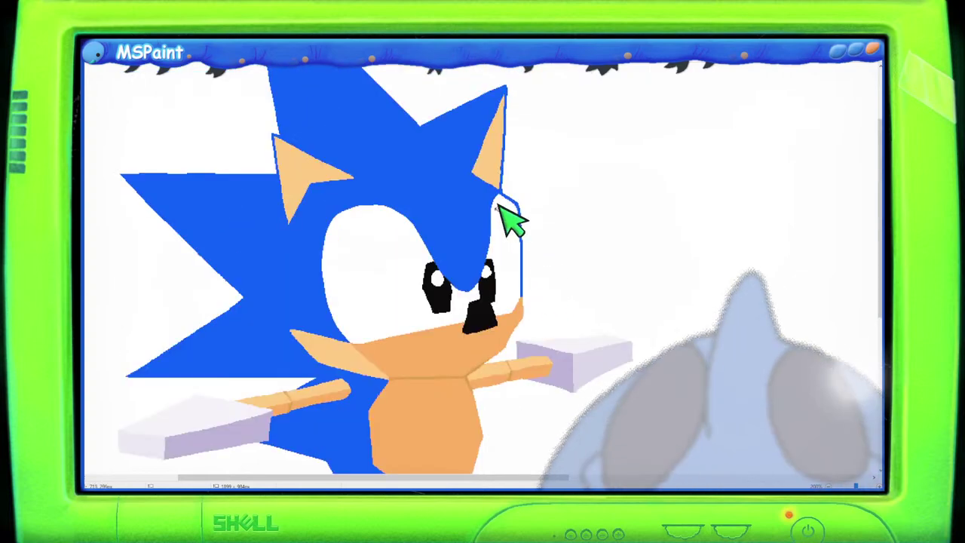
pyautogui.scroll(-4, 520, 280)
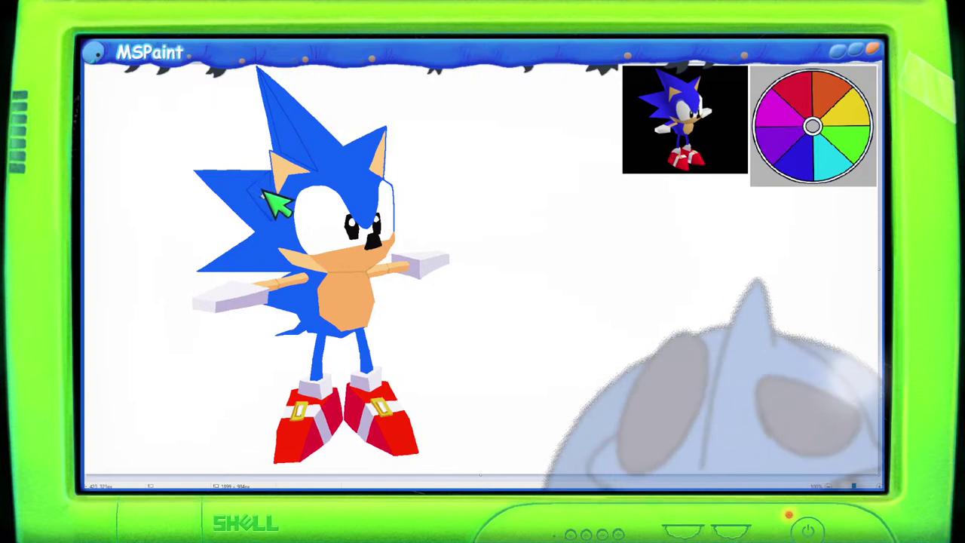
# Fill the top spike's left face with darker blue.
pyautogui.click(298, 126)
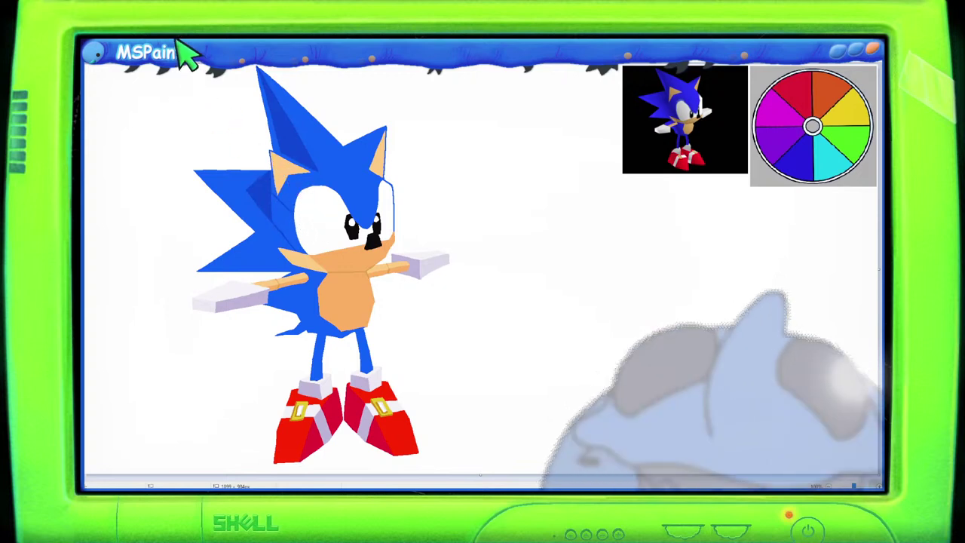
# Scroll the canvas up to reveal the tall top spike of Sonic's head.
pyautogui.scroll(3, 377, 248)
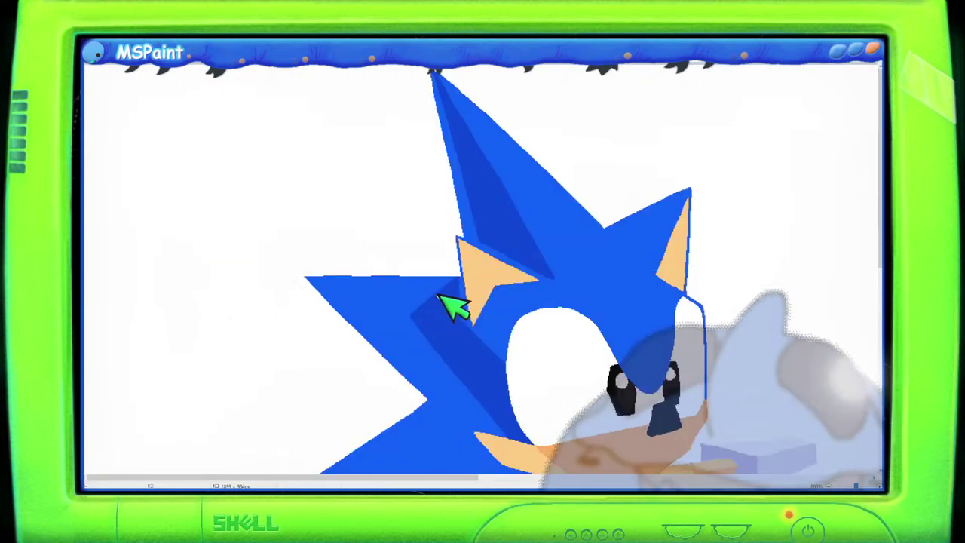
pyautogui.scroll(-3, 459, 303)
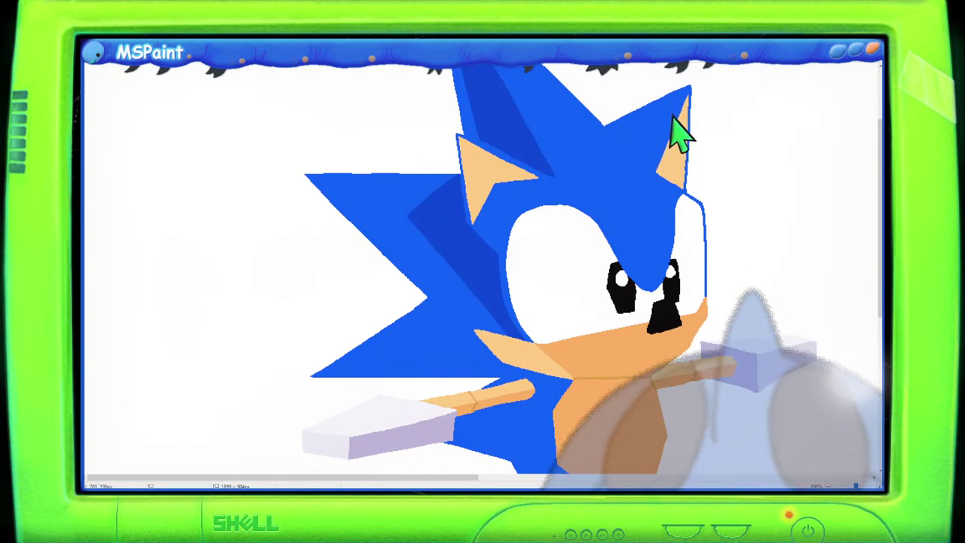
pyautogui.moveTo(881, 162); pyautogui.dragTo(878, 114)
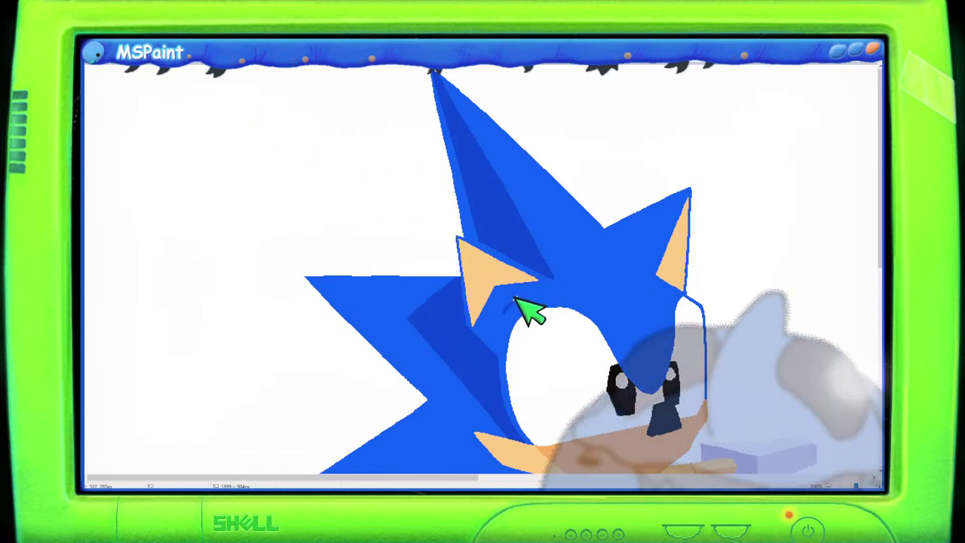
# Draw dark blue outline strokes above the eye white, along the upper spike and the face edge.
pyautogui.moveTo(504, 309)
pyautogui.mouseDown()
pyautogui.moveTo(529, 292)
pyautogui.moveTo(578, 287)
pyautogui.mouseUp()
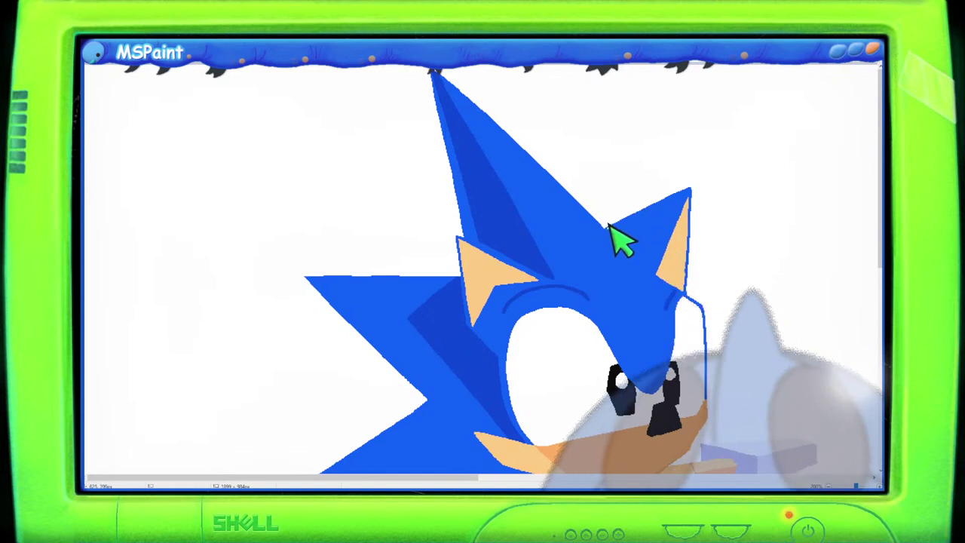
pyautogui.moveTo(613, 228); pyautogui.dragTo(655, 268)
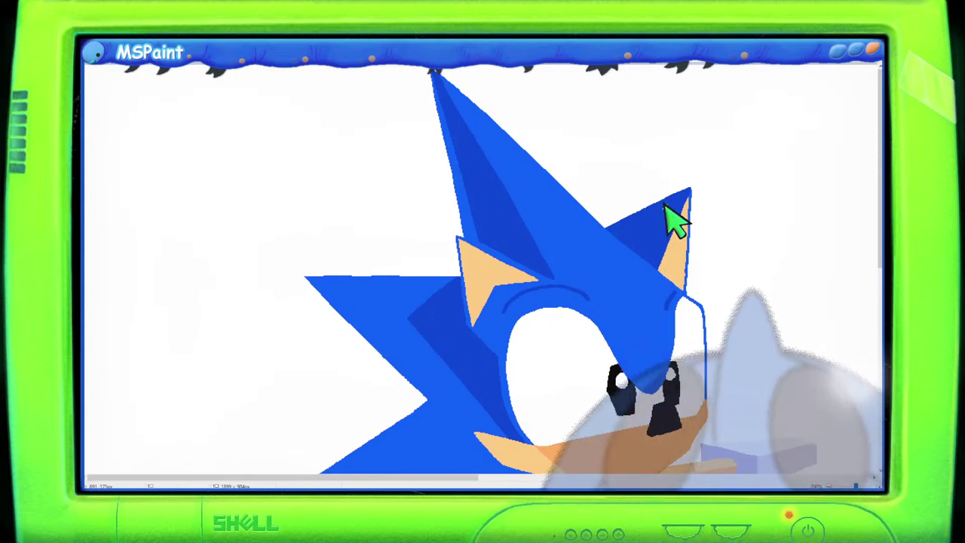
pyautogui.moveTo(488, 478); pyautogui.dragTo(567, 472)
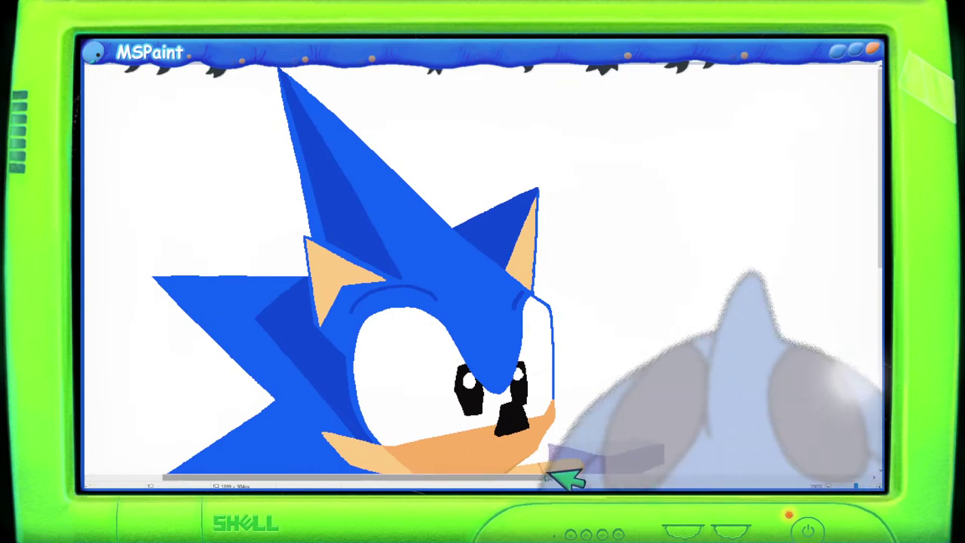
# Scroll right and down to show the whole Sonic figure beside the references.
pyautogui.hscroll(1, 565, 452)
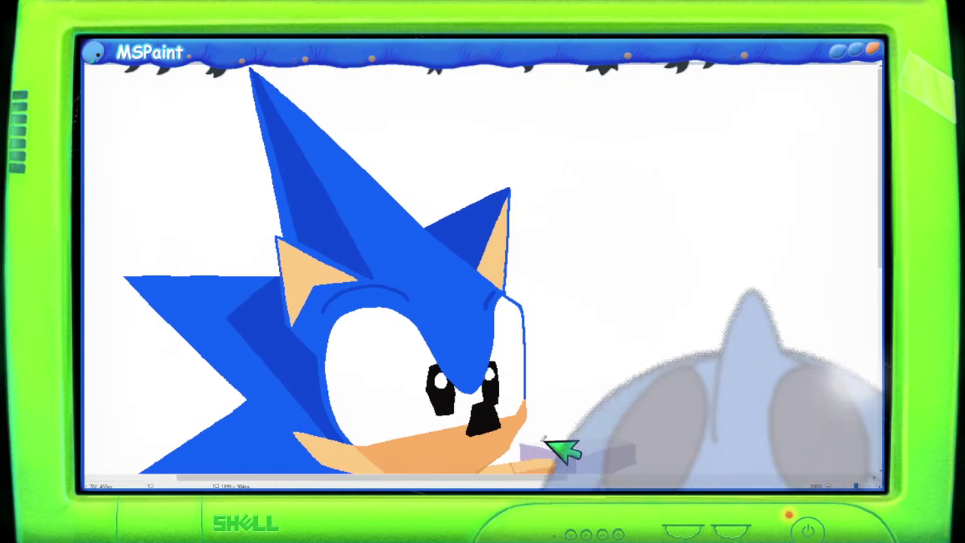
pyautogui.scroll(-3, 560, 445)
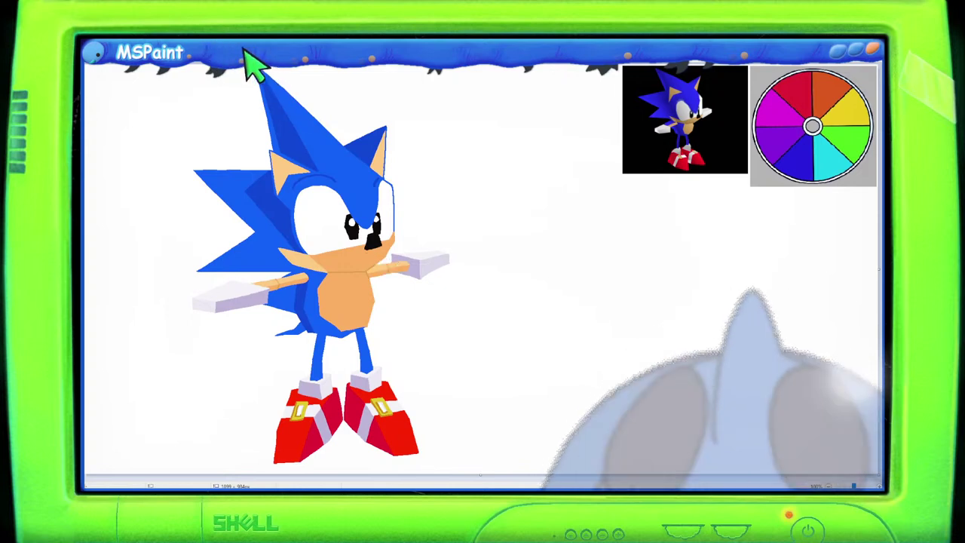
# Handwrite 'colorful' over a circle, an arrow to a second circle, and begin its label.
pyautogui.click(646, 230)
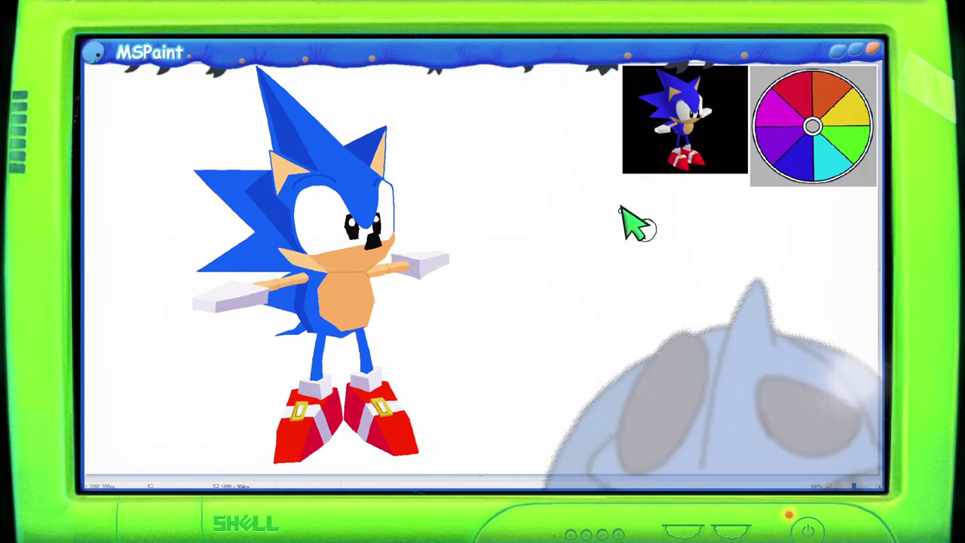
pyautogui.moveTo(619, 208)
pyautogui.mouseDown()
pyautogui.moveTo(636, 190)
pyautogui.moveTo(642, 200)
pyautogui.moveTo(671, 194)
pyautogui.moveTo(679, 223)
pyautogui.moveTo(753, 225)
pyautogui.mouseUp()
pyautogui.moveTo(680, 224); pyautogui.dragTo(682, 235)
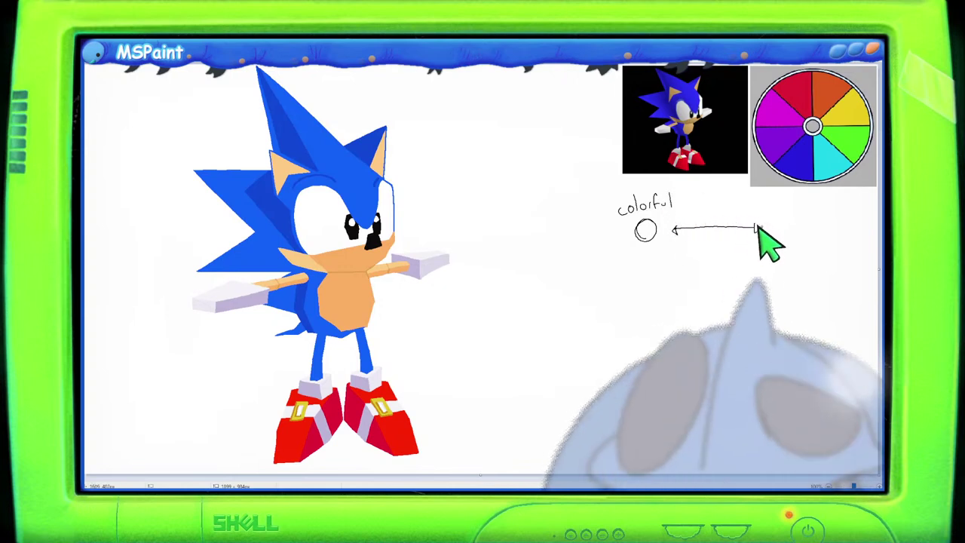
pyautogui.moveTo(755, 222); pyautogui.dragTo(755, 234)
pyautogui.moveTo(783, 222)
pyautogui.mouseDown()
pyautogui.moveTo(760, 215)
pyautogui.moveTo(781, 214)
pyautogui.moveTo(787, 188)
pyautogui.moveTo(793, 203)
pyautogui.moveTo(807, 200)
pyautogui.mouseUp()
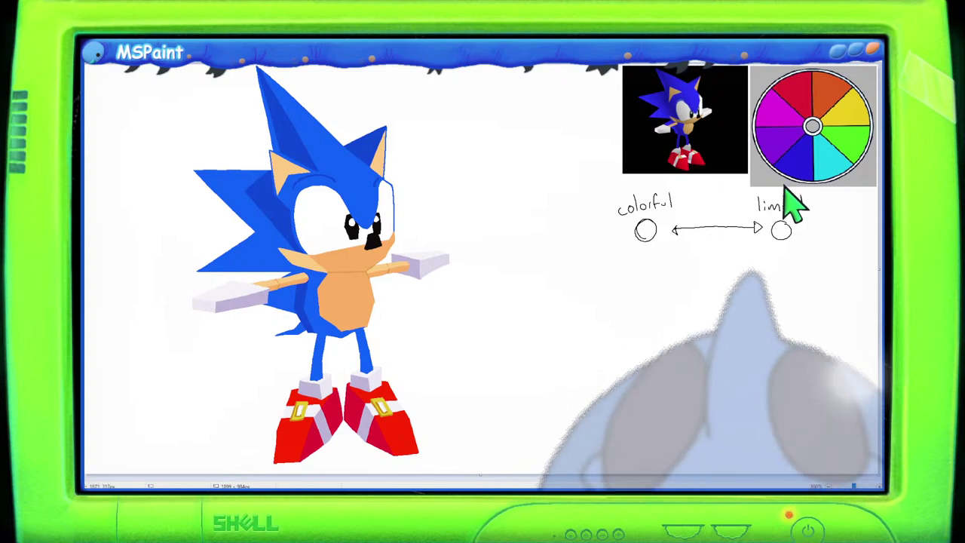
# Finish the limited-end arrowhead and add an upward arrow under the colorful circle, undoing stray strokes.
pyautogui.moveTo(754, 223); pyautogui.dragTo(754, 233)
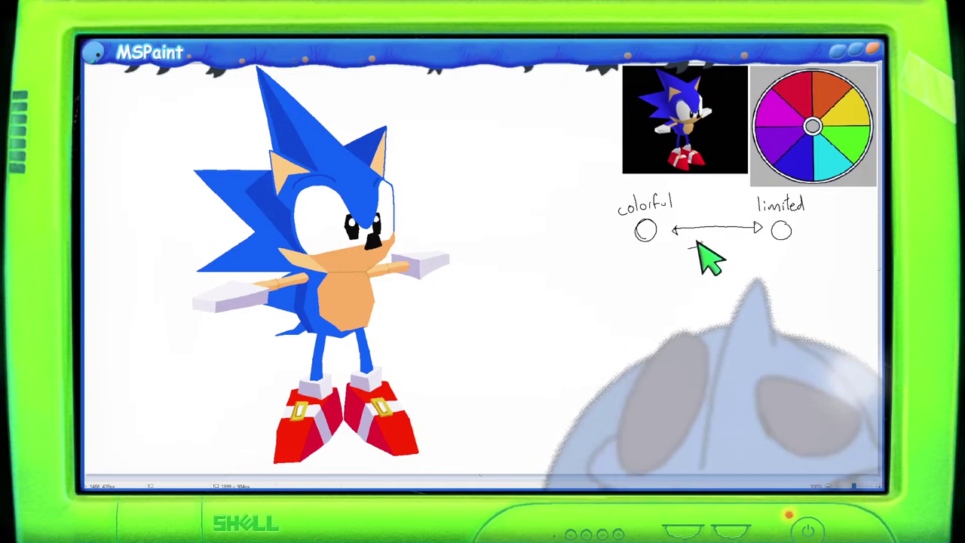
pyautogui.moveTo(754, 242); pyautogui.dragTo(754, 251)
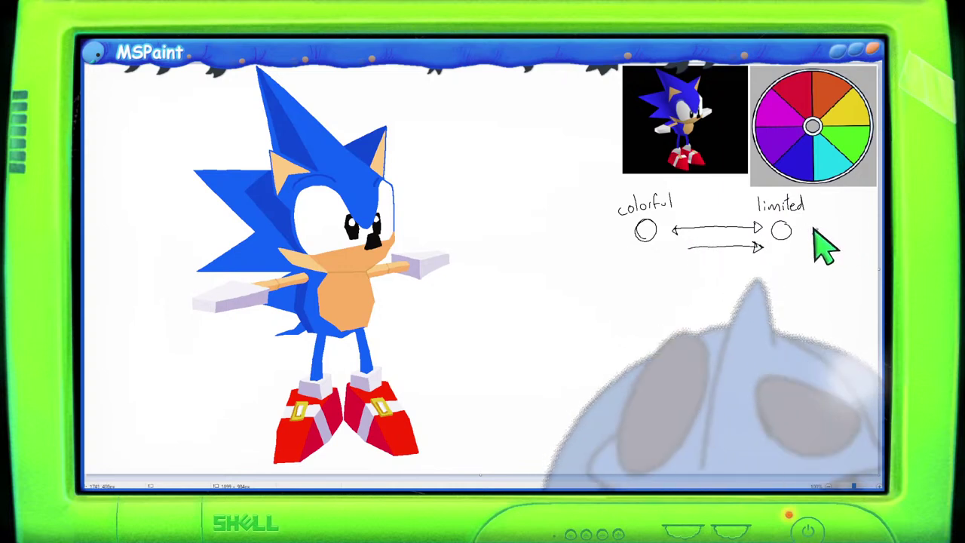
pyautogui.hotkey('ctrl', 'z')
pyautogui.hotkey('ctrl', 'z')
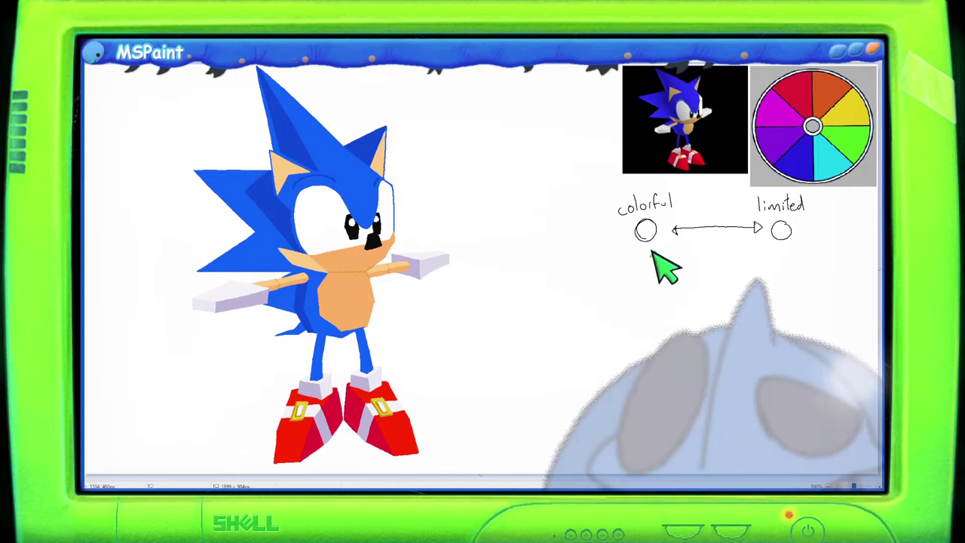
pyautogui.moveTo(648, 252); pyautogui.dragTo(642, 263)
pyautogui.moveTo(649, 252); pyautogui.dragTo(654, 263)
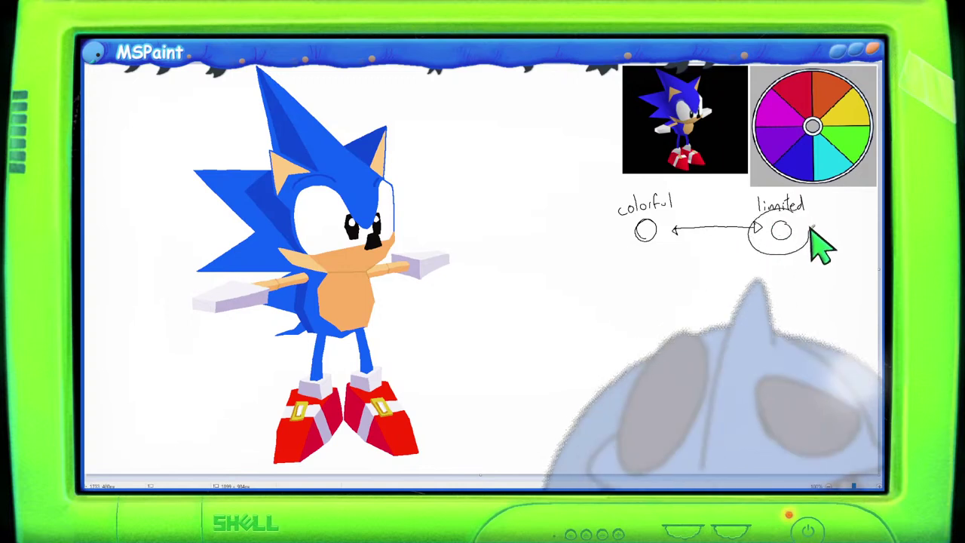
pyautogui.moveTo(809, 237); pyautogui.dragTo(805, 251)
pyautogui.hotkey('ctrl', 'z')
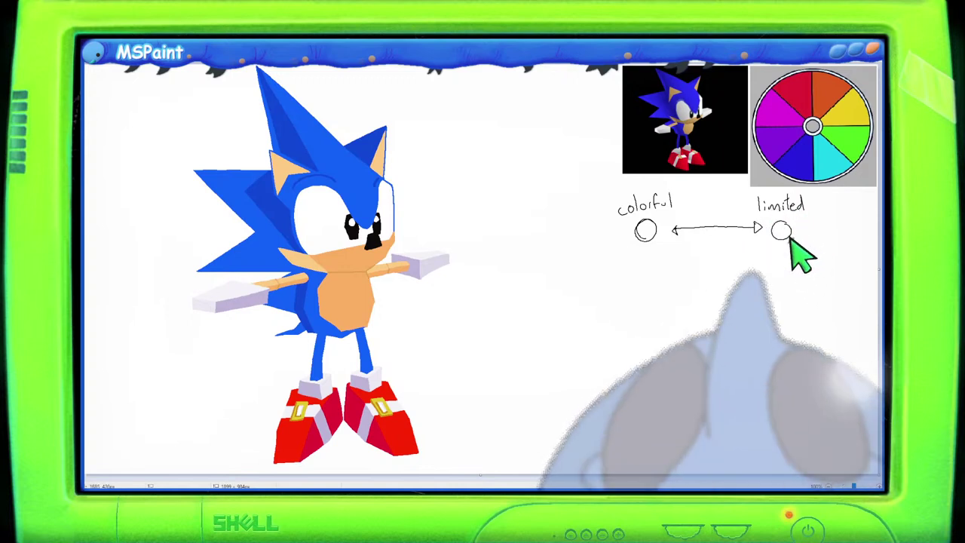
# Mark the arrow's midpoint with a tick and draw curved arrows toward both ends.
pyautogui.moveTo(716, 211); pyautogui.dragTo(717, 233)
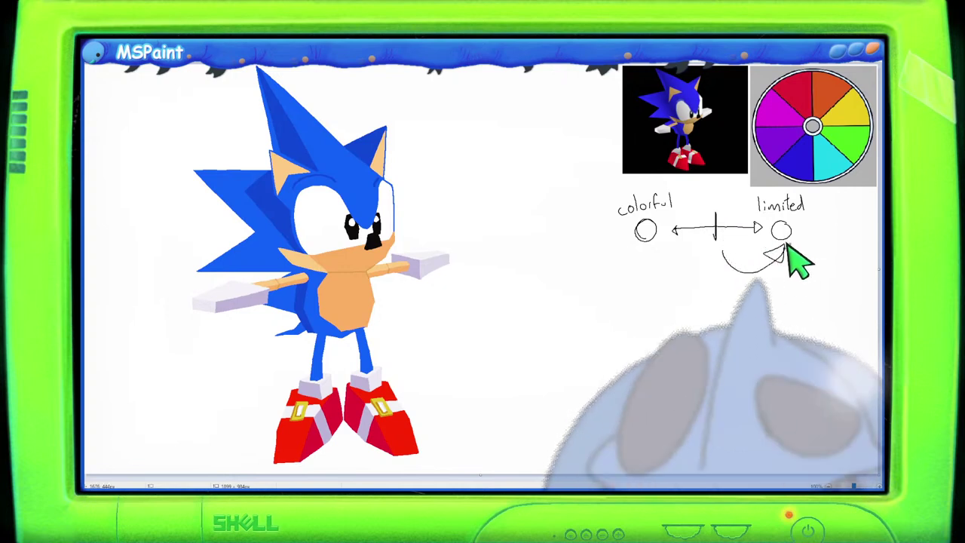
pyautogui.moveTo(715, 243)
pyautogui.mouseDown()
pyautogui.moveTo(654, 255)
pyautogui.moveTo(666, 263)
pyautogui.mouseUp()
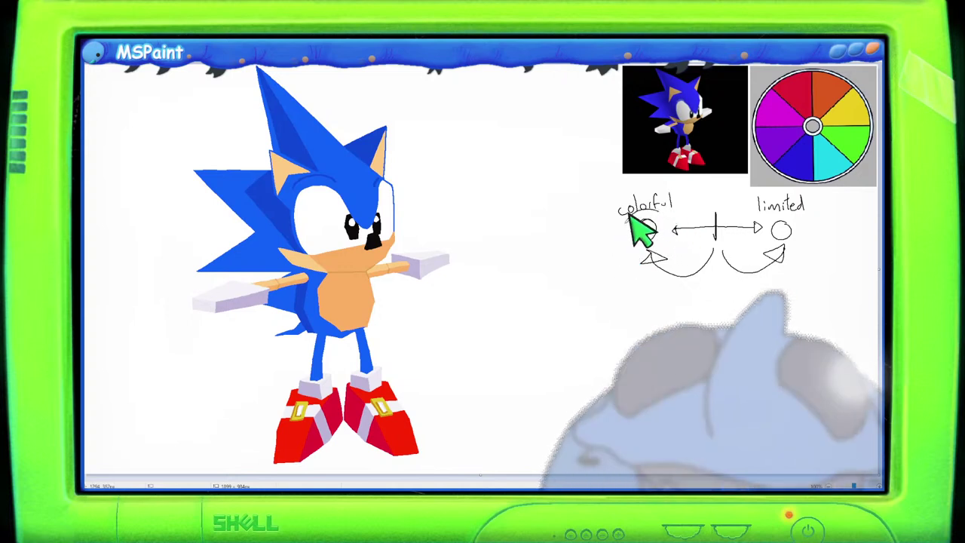
pyautogui.moveTo(639, 219)
pyautogui.mouseDown()
pyautogui.moveTo(675, 237)
pyautogui.moveTo(628, 240)
pyautogui.moveTo(657, 202)
pyautogui.moveTo(643, 232)
pyautogui.mouseUp()
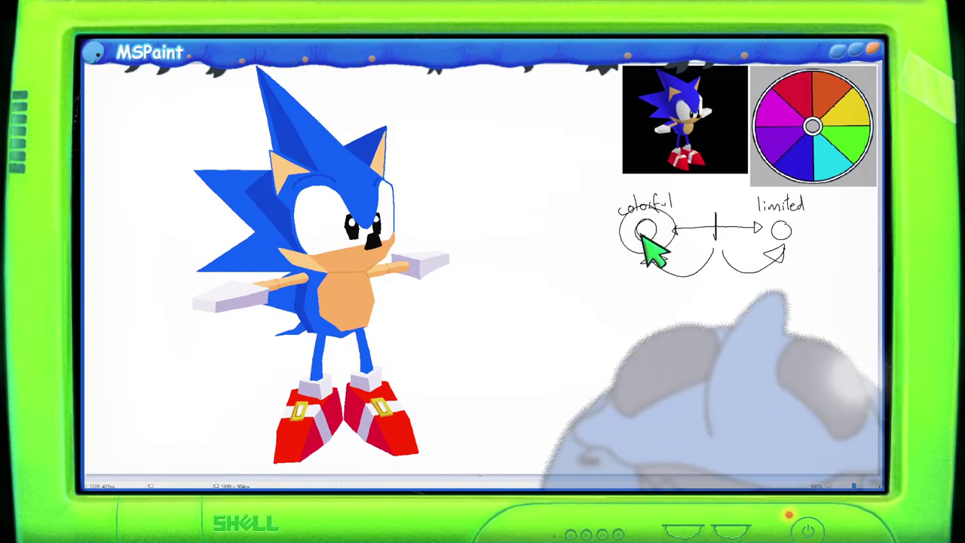
pyautogui.moveTo(796, 236)
pyautogui.mouseDown()
pyautogui.moveTo(758, 232)
pyautogui.moveTo(769, 207)
pyautogui.moveTo(788, 226)
pyautogui.mouseUp()
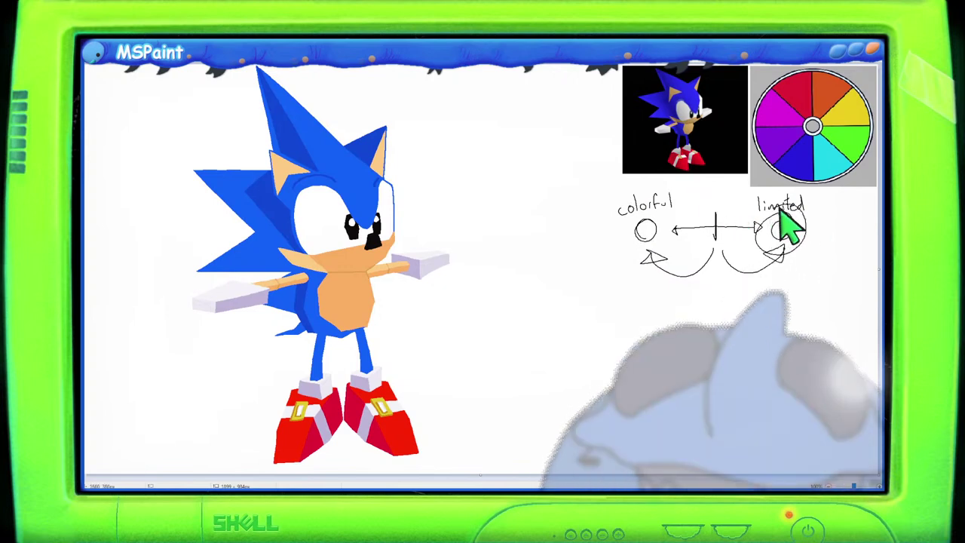
pyautogui.hotkey('ctrl', 'z')
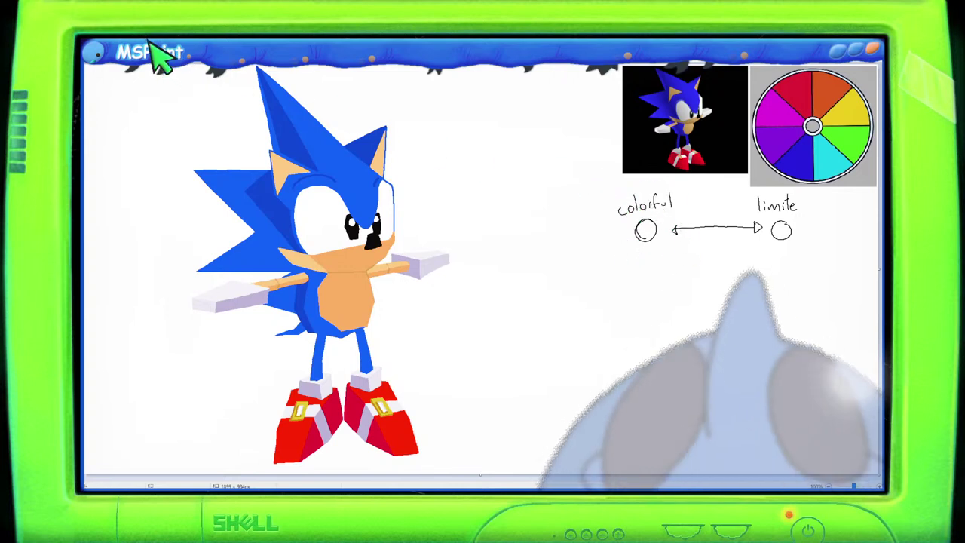
# Select and delete the colorful and limite notes, their circles, the arrow and leftover blue block.
pyautogui.moveTo(606, 185); pyautogui.dragTo(689, 251)
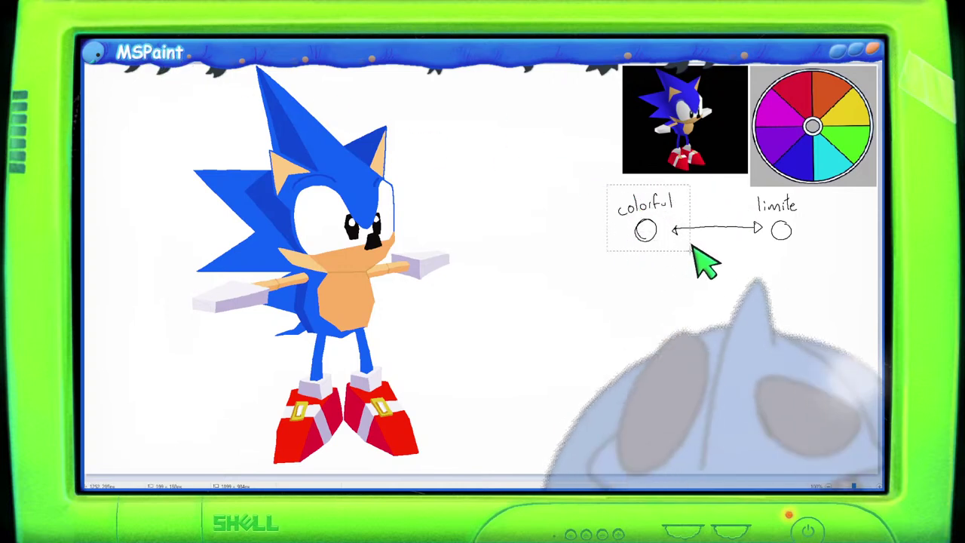
pyautogui.press('Delete')
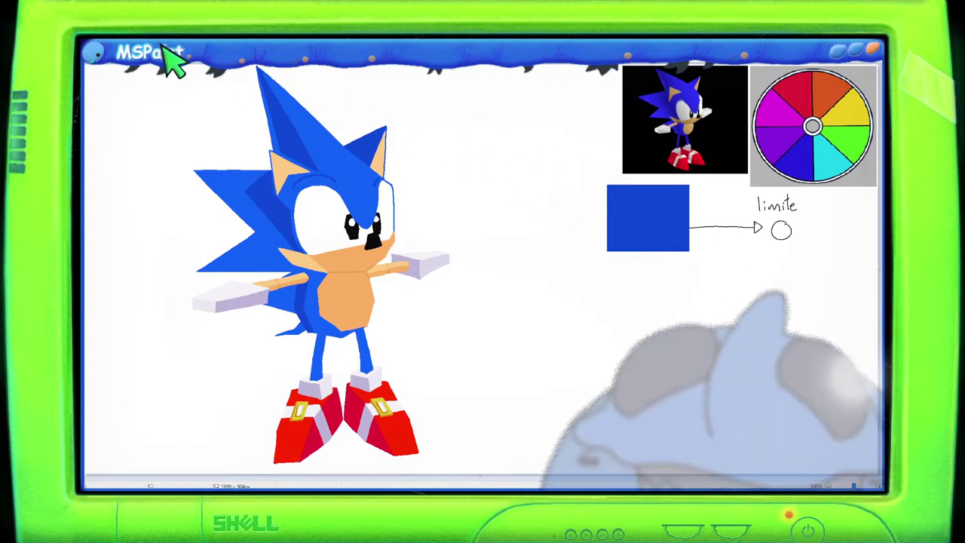
pyautogui.click(649, 223)
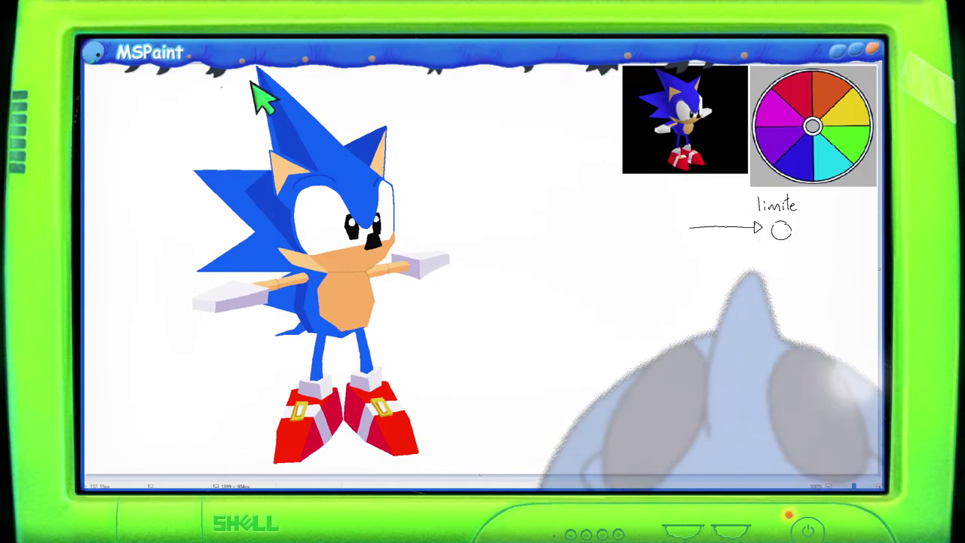
pyautogui.moveTo(802, 249); pyautogui.dragTo(681, 188)
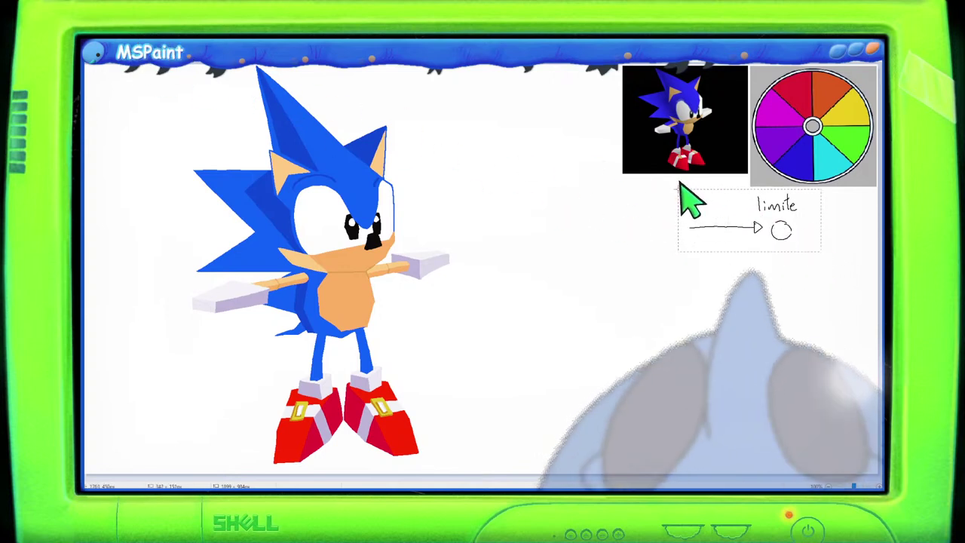
pyautogui.press('Delete')
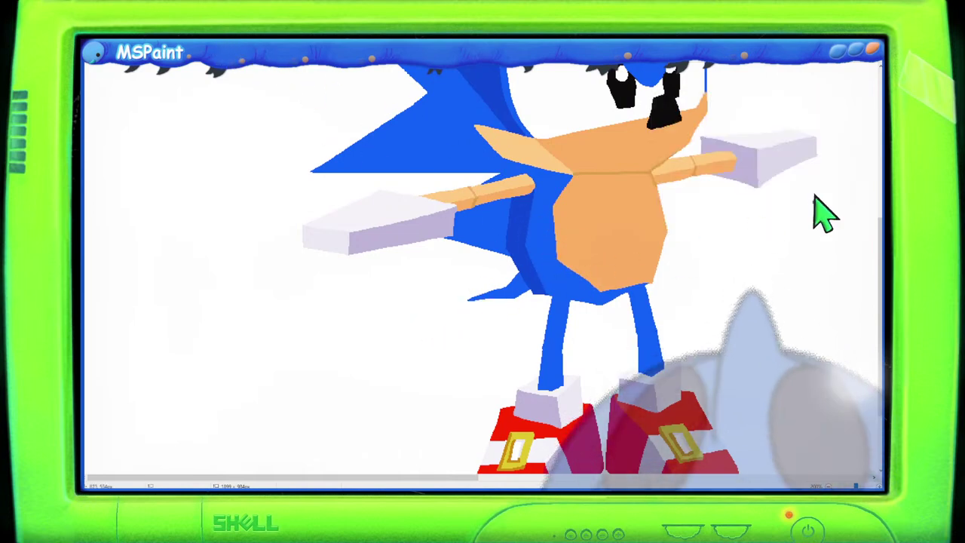
pyautogui.scroll(3, 829, 222)
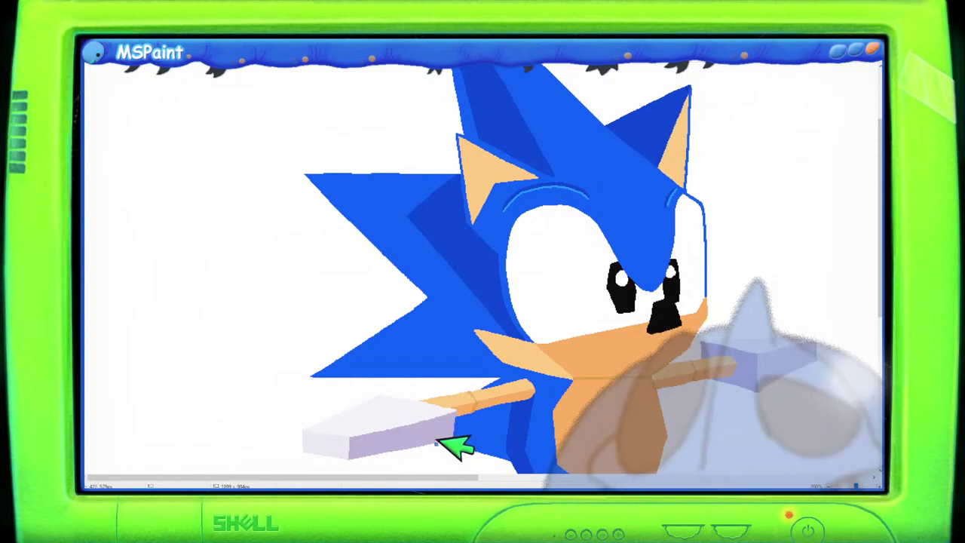
pyautogui.moveTo(462, 478); pyautogui.dragTo(502, 478)
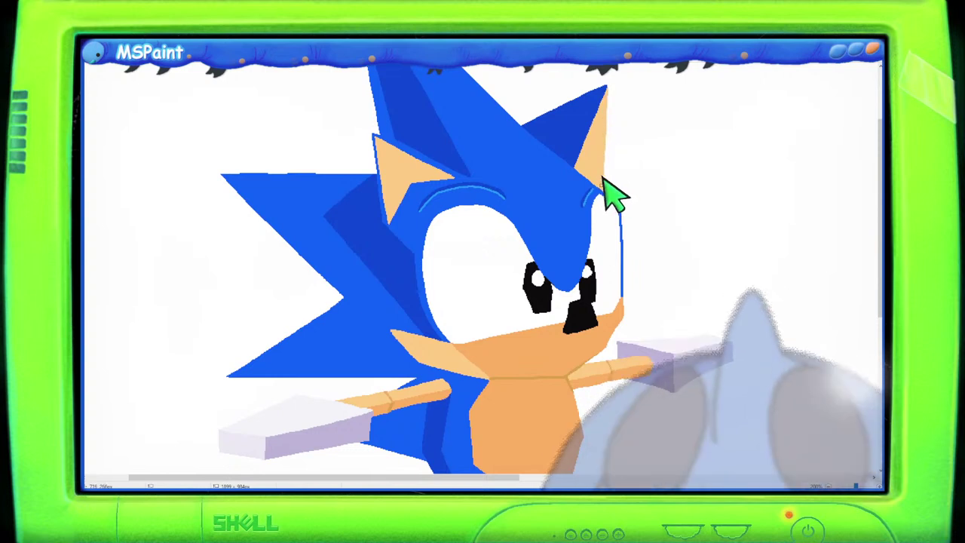
pyautogui.scroll(1, 874, 211)
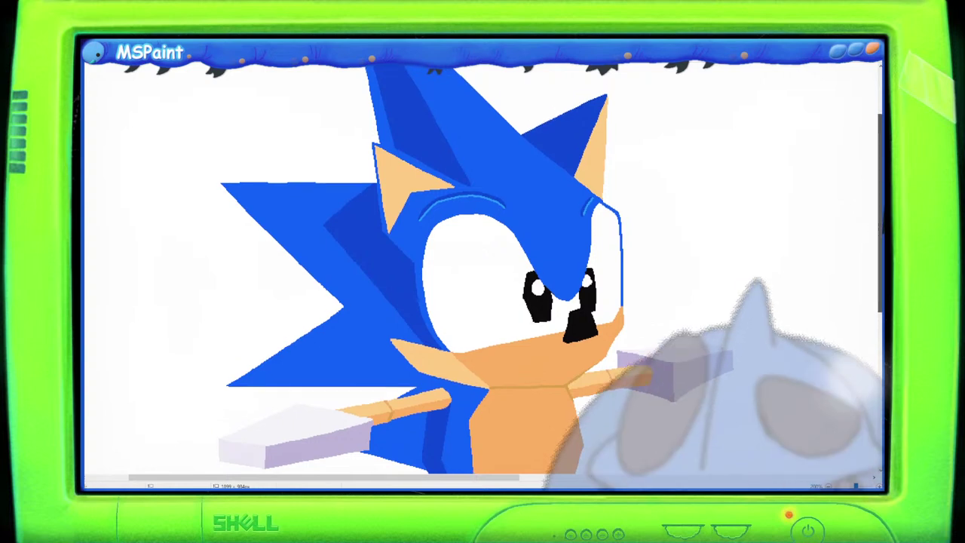
pyautogui.scroll(3, 874, 211)
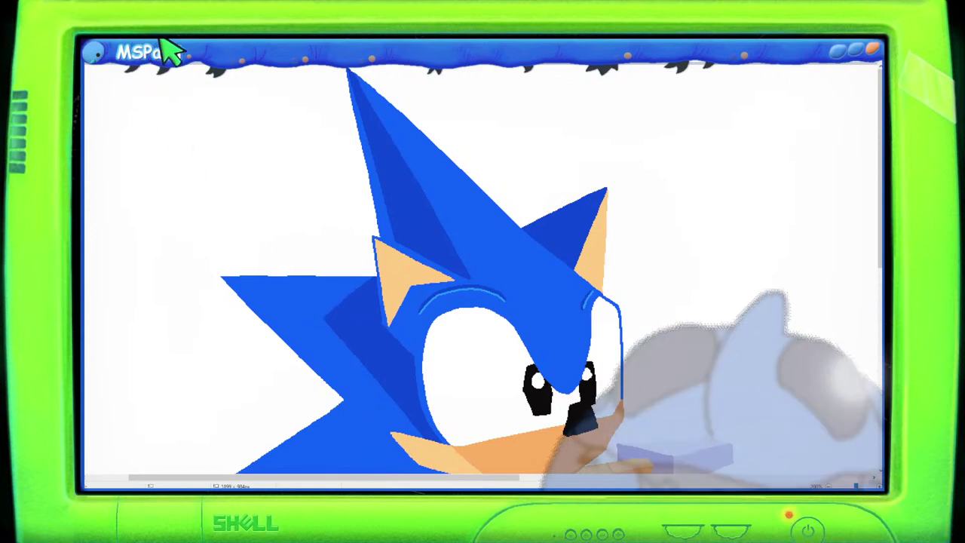
pyautogui.scroll(-3, 882, 284)
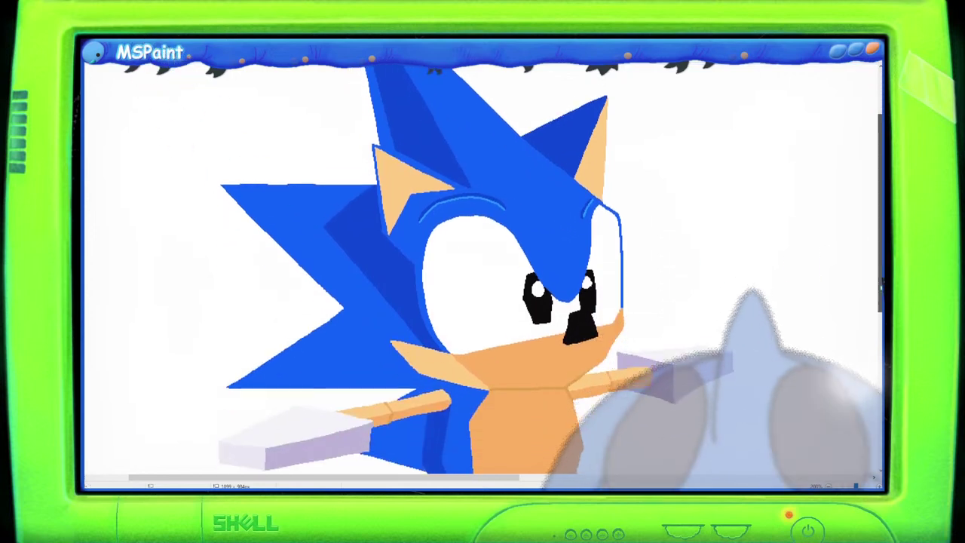
pyautogui.scroll(1, 881, 284)
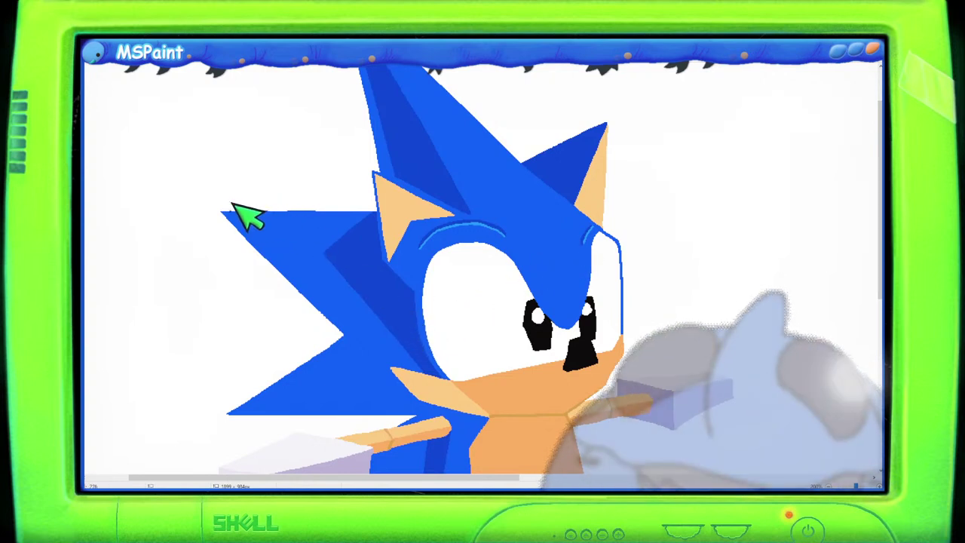
# Draw a line along the left back spike and fill the strip beside it lighter blue.
pyautogui.moveTo(232, 205); pyautogui.dragTo(356, 305)
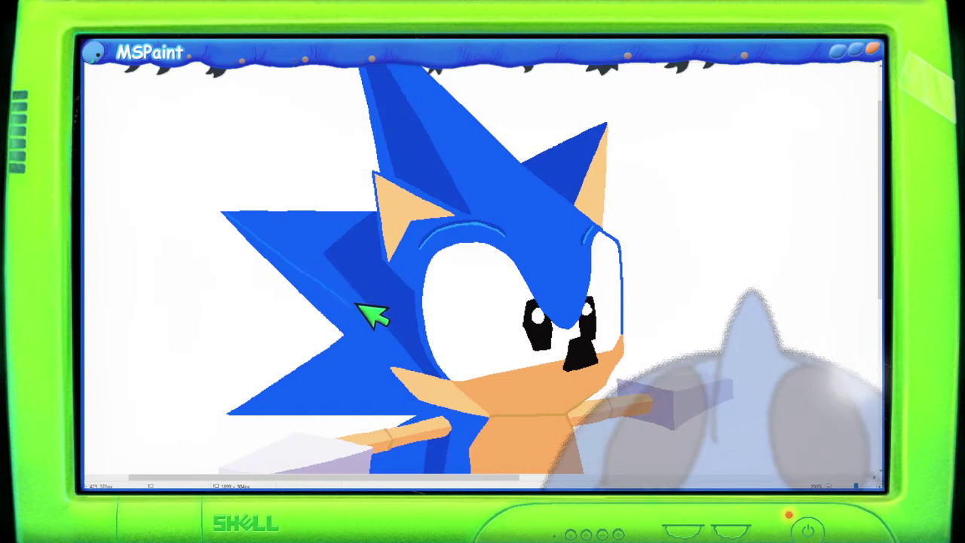
pyautogui.hotkey('ctrl', 'z')
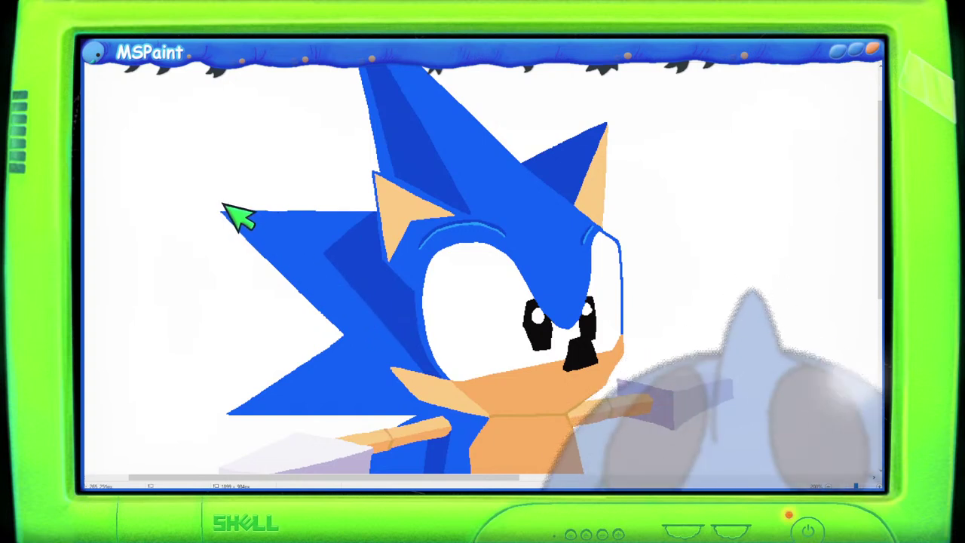
pyautogui.moveTo(218, 203)
pyautogui.mouseDown()
pyautogui.moveTo(259, 224)
pyautogui.moveTo(379, 329)
pyautogui.mouseUp()
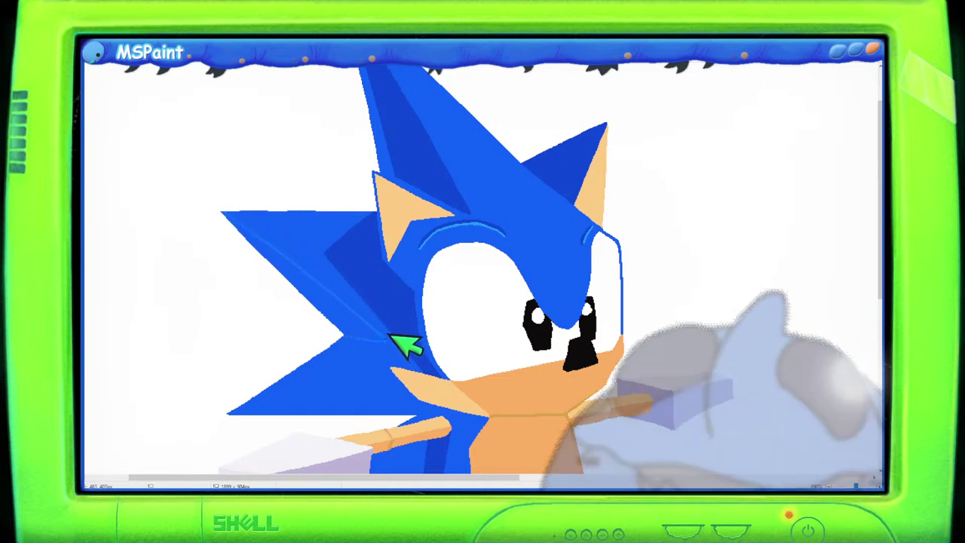
pyautogui.click(288, 262)
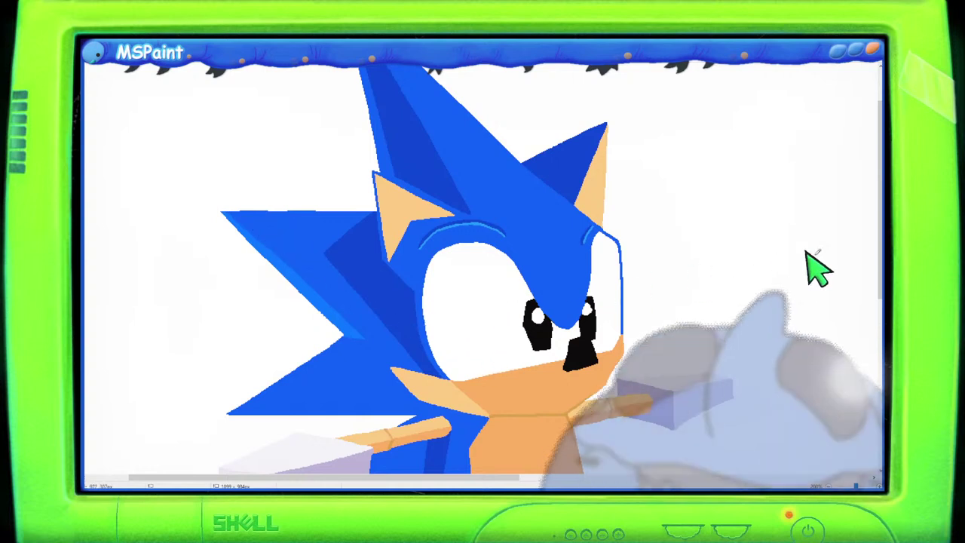
# Scroll the canvas from Sonic's body back up to his head and face.
pyautogui.scroll(-3, 757, 249)
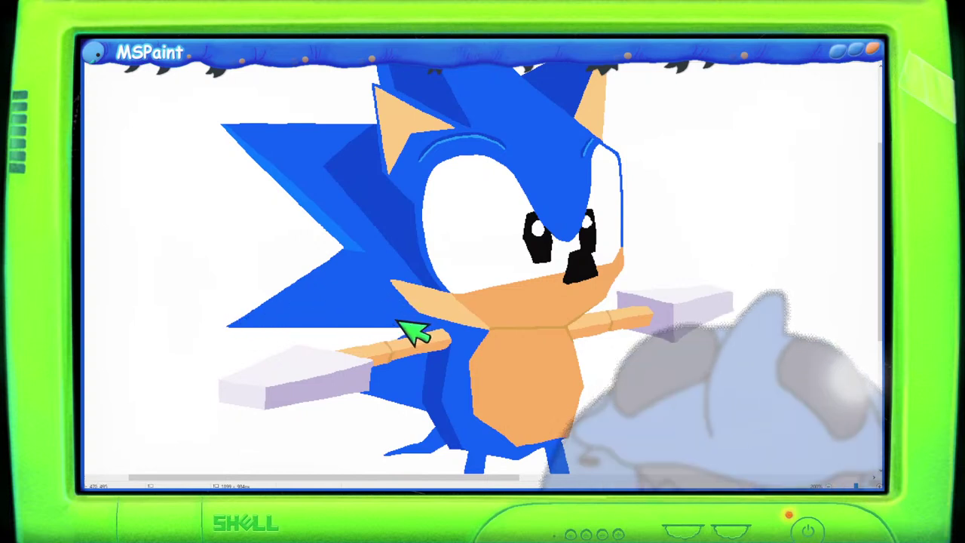
pyautogui.scroll(-4, 829, 313)
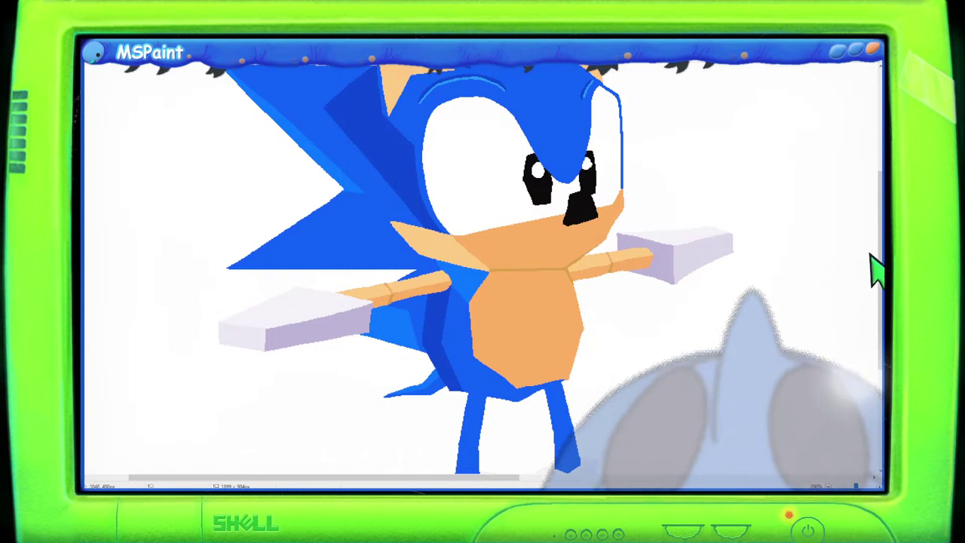
pyautogui.moveTo(879, 269); pyautogui.dragTo(878, 322)
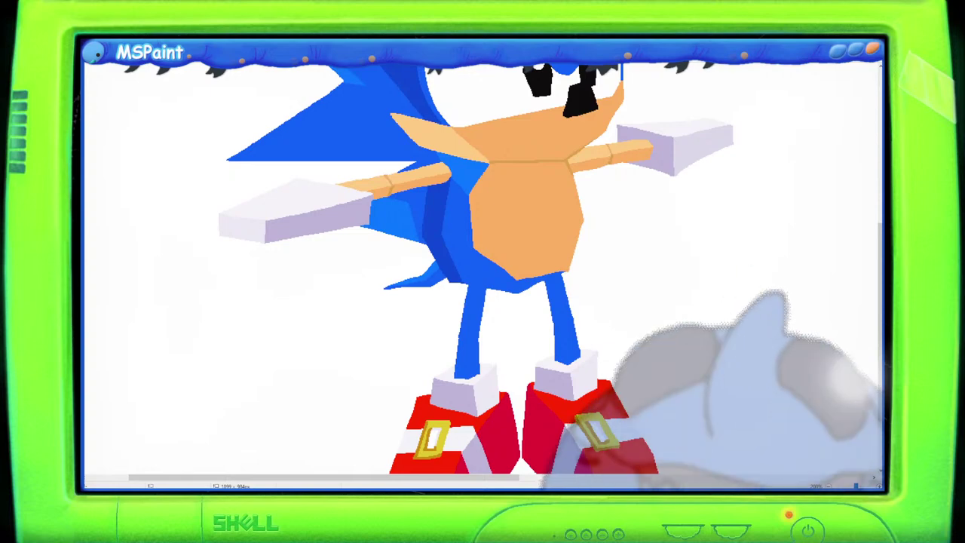
pyautogui.scroll(3, 490, 106)
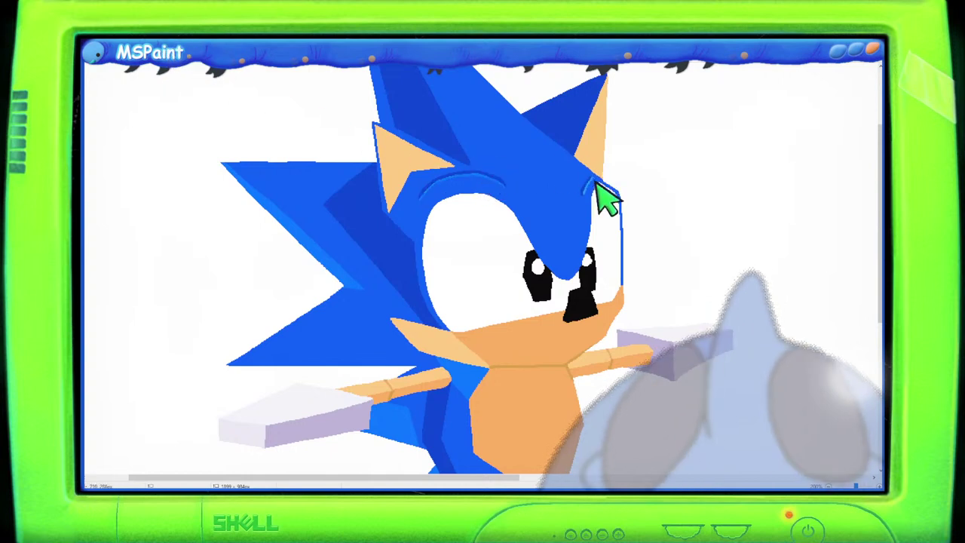
# Draw a thin blue stroke down the right edge of Sonic's face beside his eye.
pyautogui.scroll(2, 833, 204)
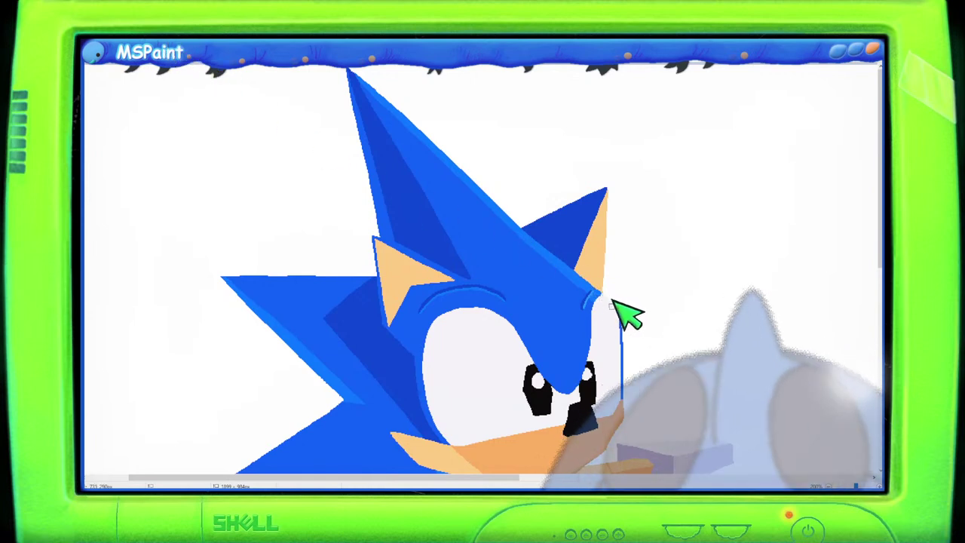
pyautogui.moveTo(624, 323); pyautogui.dragTo(620, 374)
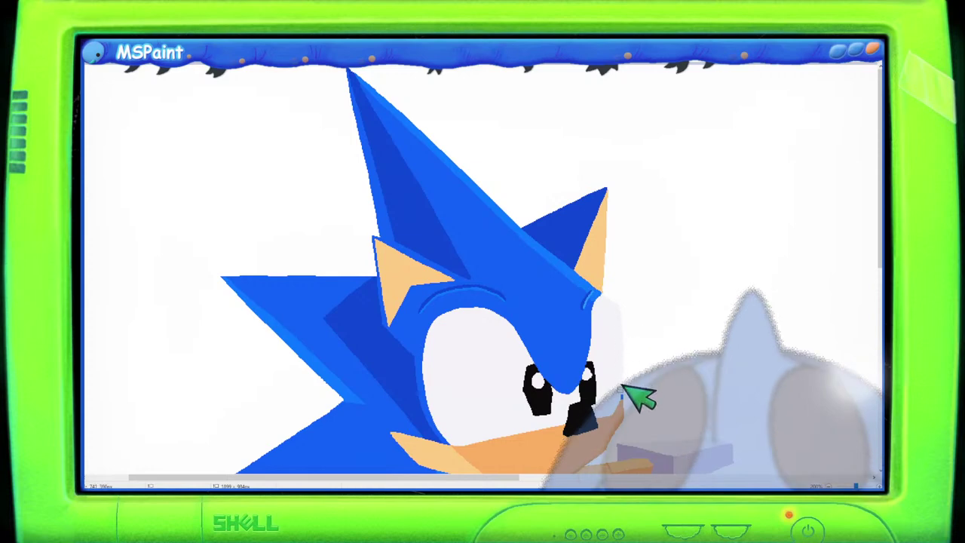
# Scroll down to Sonic's body and red shoes.
pyautogui.scroll(-4, 622, 370)
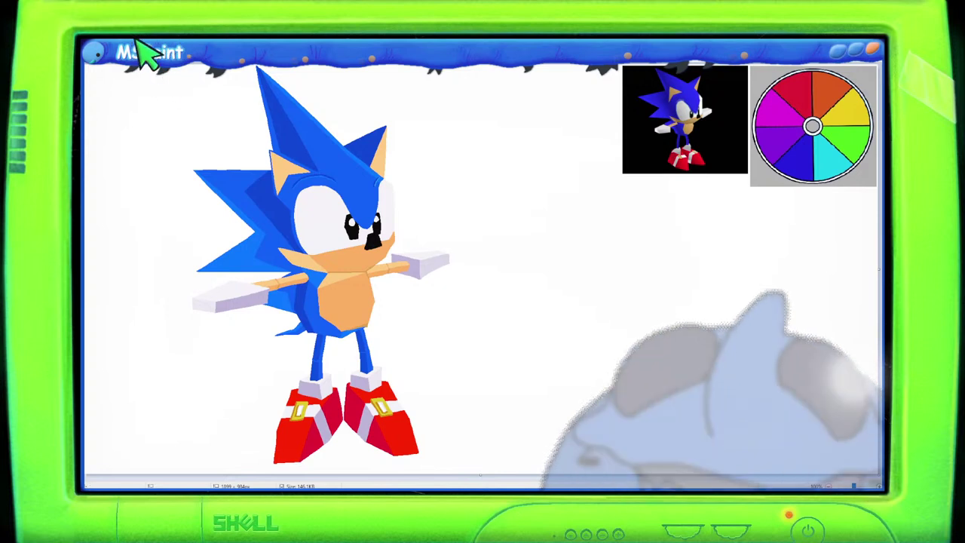
# Select the Sonic figure and its reference thumbnail and delete them.
pyautogui.moveTo(140, 465); pyautogui.dragTo(748, 48)
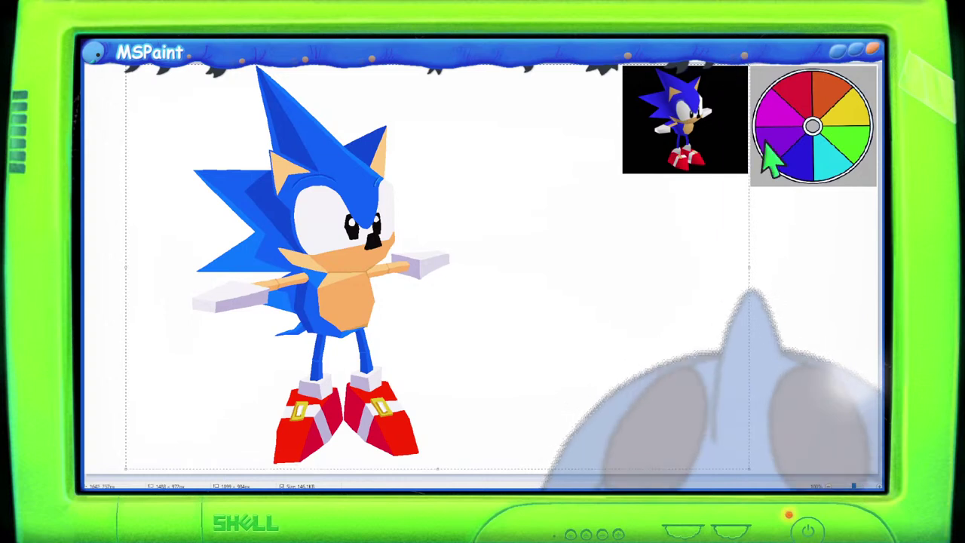
pyautogui.press('Delete')
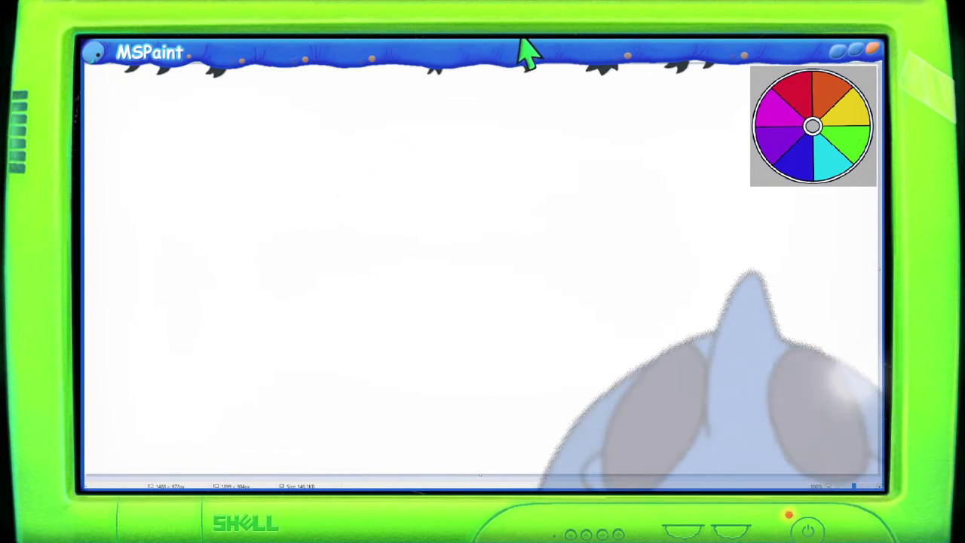
# Paste a Grimace photo and place it at top right beside the colour wheel.
pyautogui.hotkey('ctrl', 'v')
pyautogui.moveTo(113, 106); pyautogui.dragTo(720, 121)
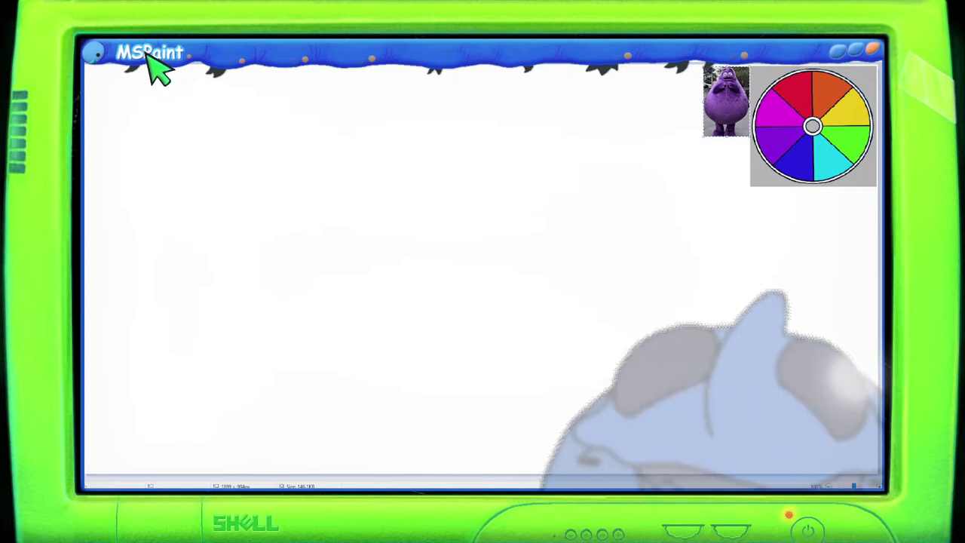
# Paste a second, smaller Grimace photo and position it below the first one.
pyautogui.hotkey('ctrl', 'v')
pyautogui.moveTo(112, 90); pyautogui.dragTo(738, 173)
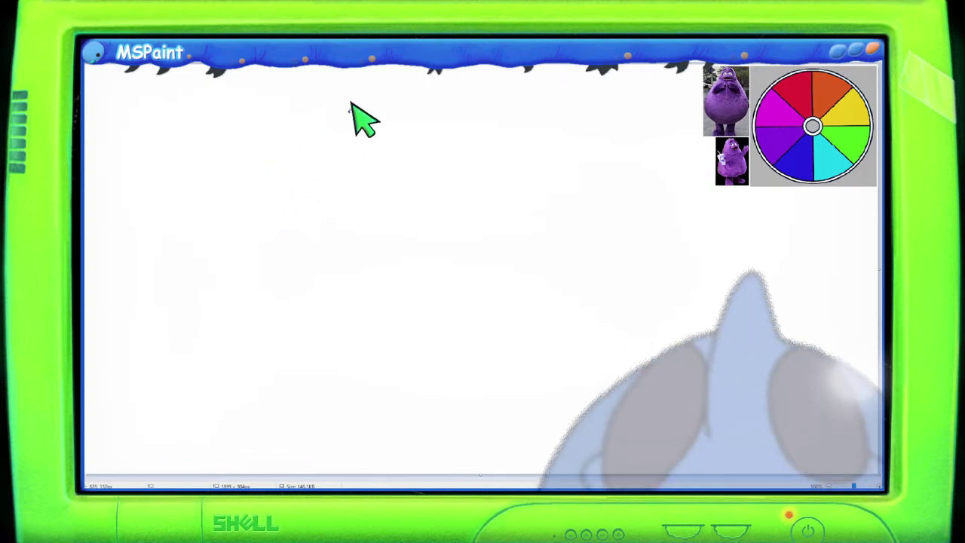
# Draw Grimace's rounded body, two oval eyes, snout and mouth in purple lines.
pyautogui.moveTo(350, 113)
pyautogui.mouseDown()
pyautogui.moveTo(312, 97)
pyautogui.moveTo(287, 105)
pyautogui.moveTo(260, 164)
pyautogui.moveTo(199, 245)
pyautogui.moveTo(174, 299)
pyautogui.moveTo(165, 354)
pyautogui.moveTo(194, 387)
pyautogui.moveTo(368, 361)
pyautogui.moveTo(404, 317)
pyautogui.moveTo(375, 196)
pyautogui.mouseUp()
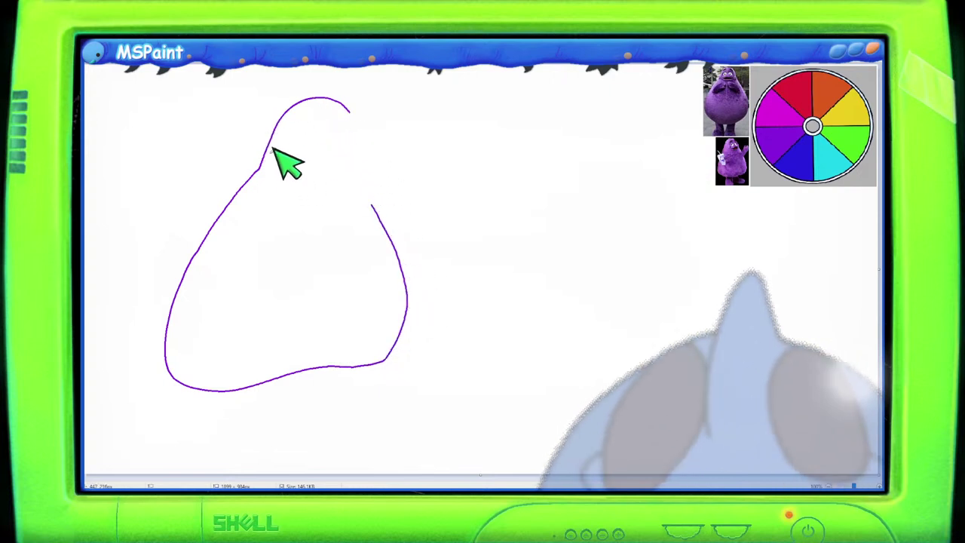
pyautogui.moveTo(268, 158)
pyautogui.mouseDown()
pyautogui.moveTo(277, 136)
pyautogui.moveTo(269, 160)
pyautogui.mouseUp()
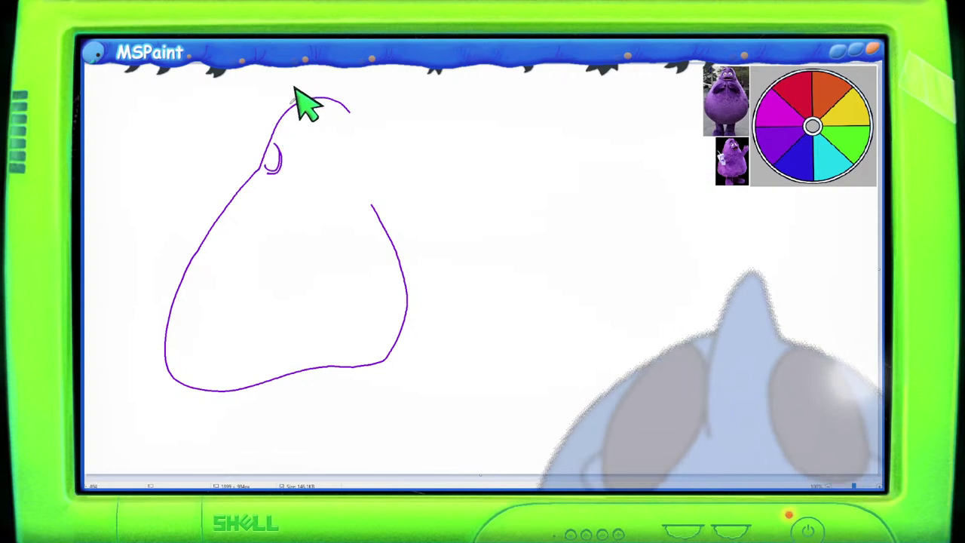
pyautogui.moveTo(301, 125)
pyautogui.mouseDown()
pyautogui.moveTo(330, 129)
pyautogui.moveTo(343, 119)
pyautogui.mouseUp()
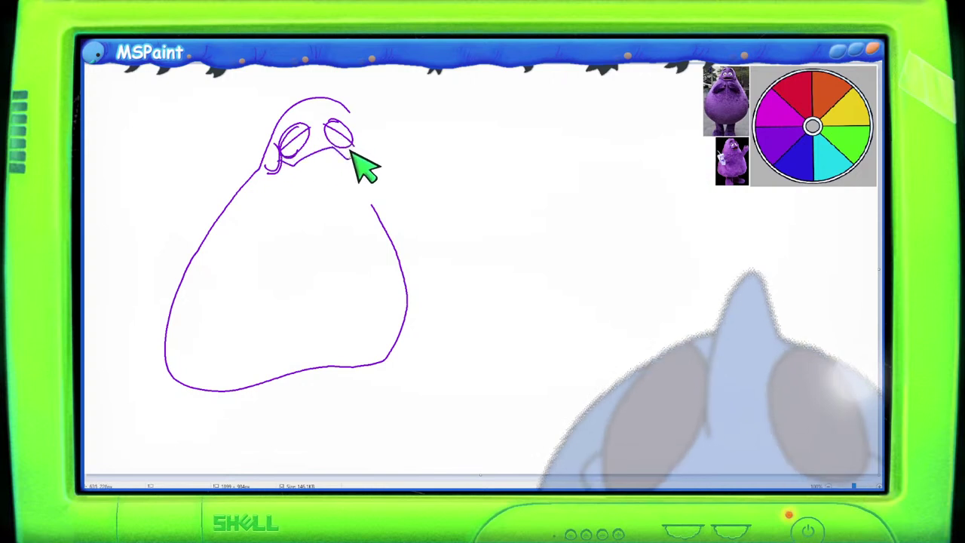
pyautogui.moveTo(290, 160)
pyautogui.mouseDown()
pyautogui.moveTo(336, 172)
pyautogui.moveTo(353, 155)
pyautogui.moveTo(341, 181)
pyautogui.mouseUp()
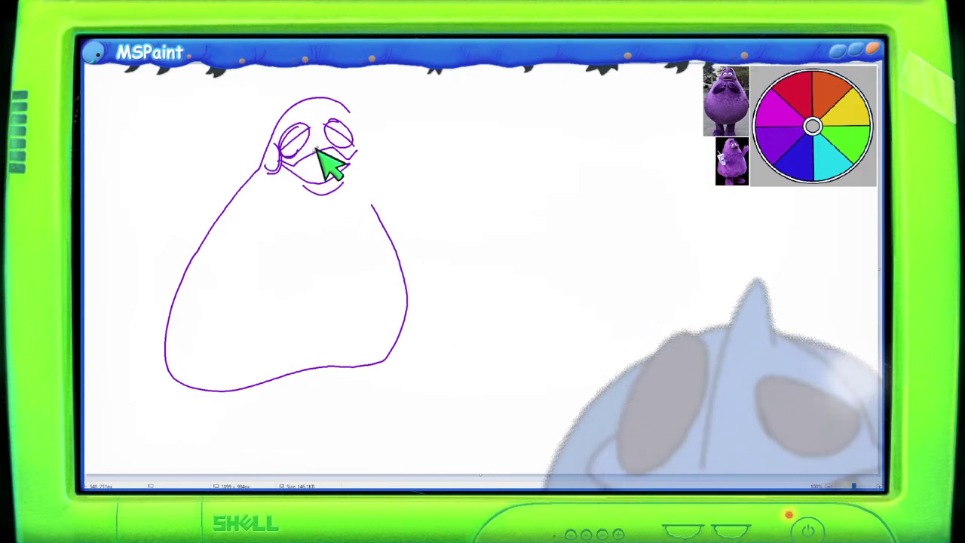
pyautogui.moveTo(336, 122); pyautogui.dragTo(345, 143)
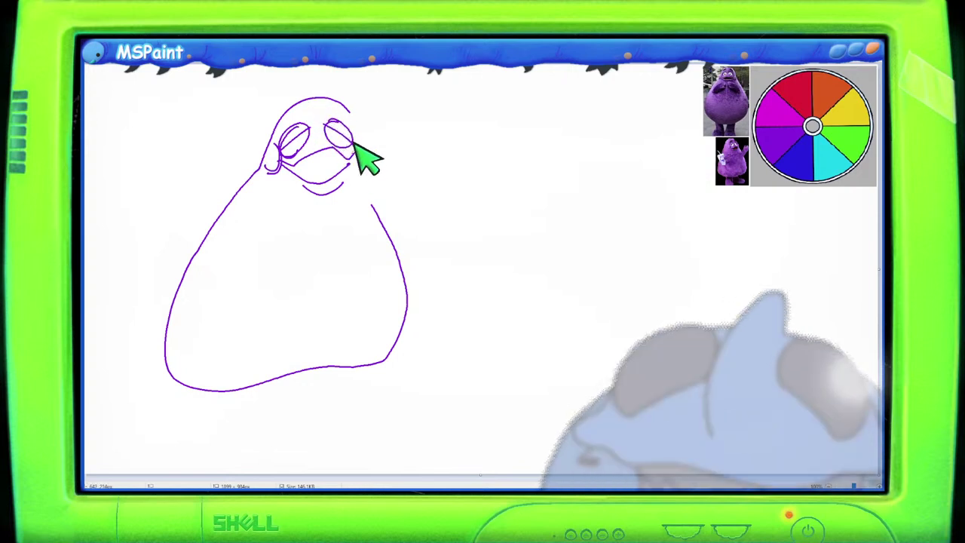
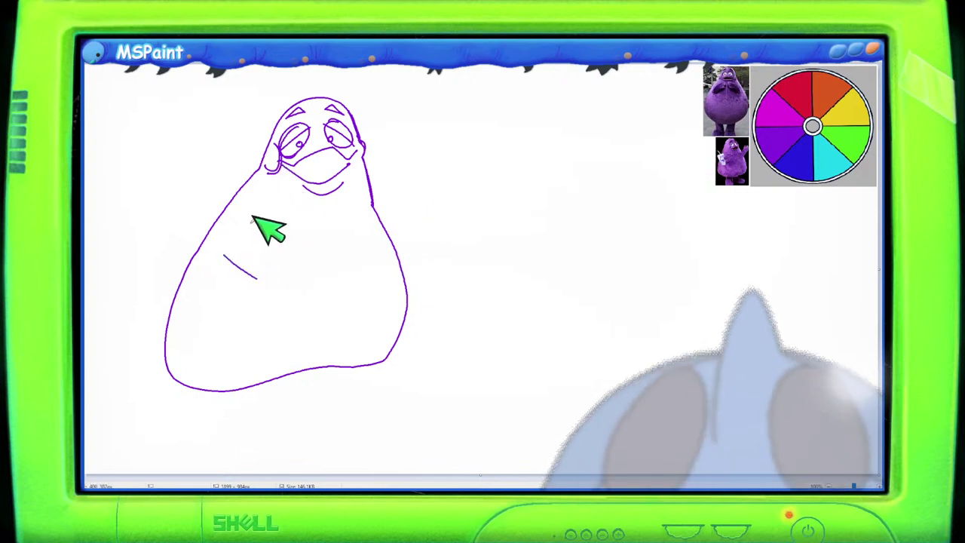
# Sketch trial arm and hand strokes inside the body, then undo them back to the plain outline.
pyautogui.moveTo(250, 215)
pyautogui.mouseDown()
pyautogui.moveTo(282, 263)
pyautogui.moveTo(253, 270)
pyautogui.moveTo(273, 301)
pyautogui.moveTo(294, 289)
pyautogui.moveTo(275, 267)
pyautogui.mouseUp()
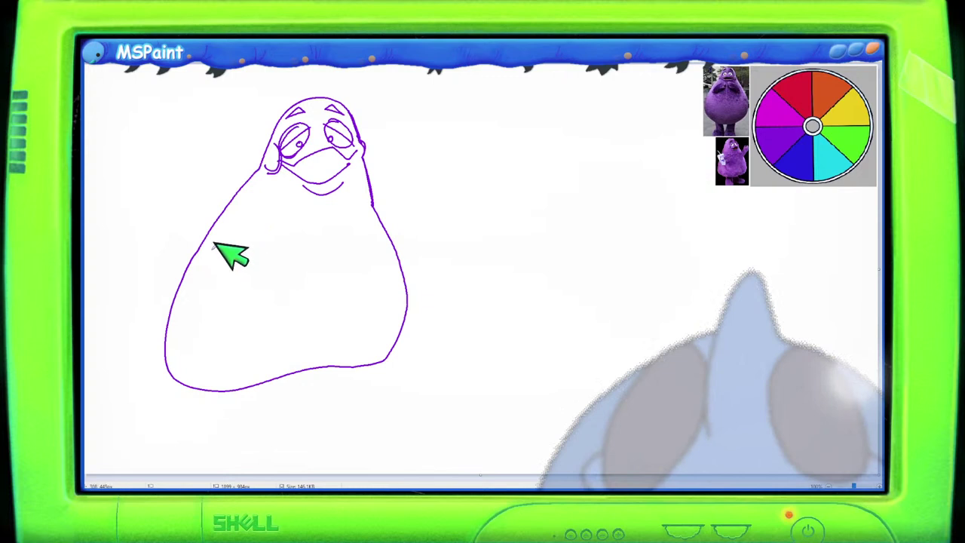
pyautogui.moveTo(214, 240); pyautogui.dragTo(234, 279)
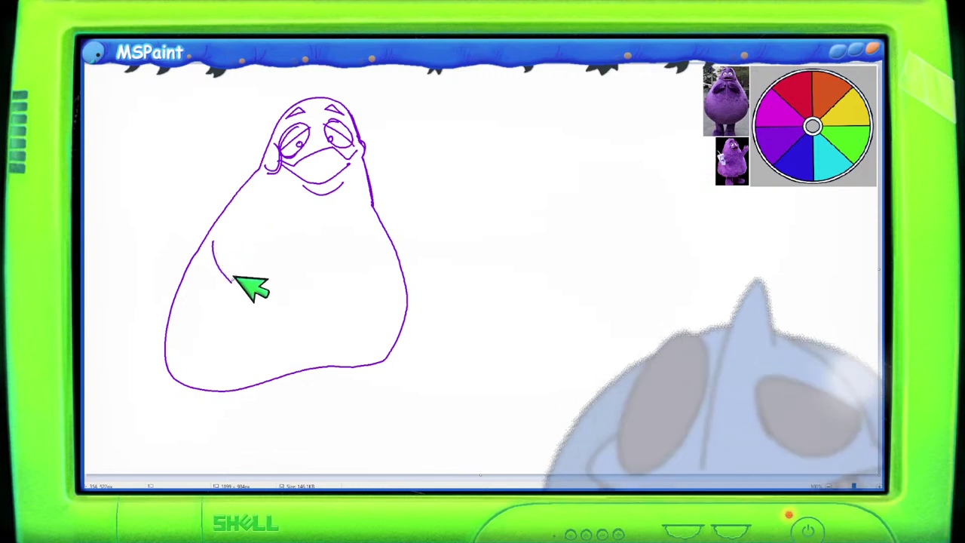
pyautogui.moveTo(234, 223)
pyautogui.mouseDown()
pyautogui.moveTo(239, 284)
pyautogui.moveTo(255, 298)
pyautogui.moveTo(280, 292)
pyautogui.moveTo(276, 264)
pyautogui.mouseUp()
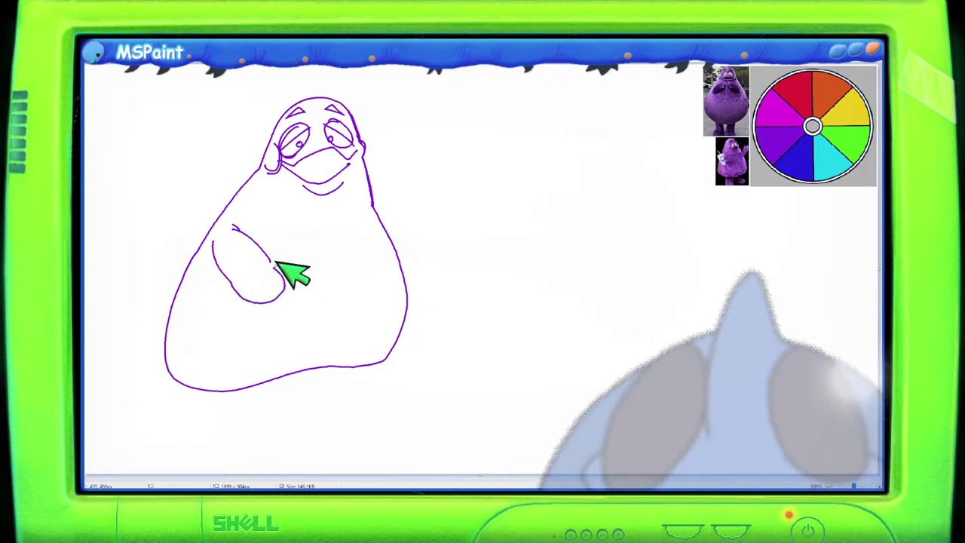
pyautogui.hotkey('ctrl', 'z')
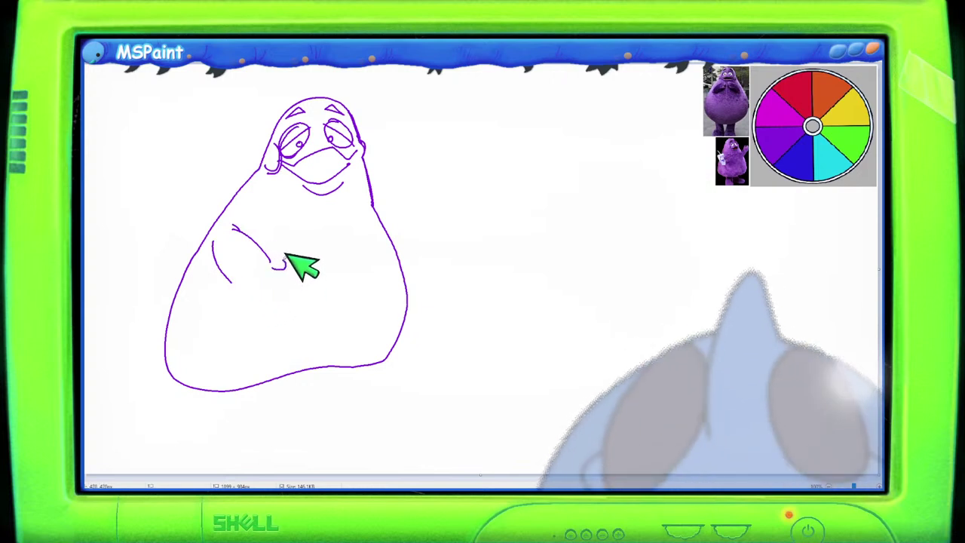
pyautogui.moveTo(260, 252)
pyautogui.mouseDown()
pyautogui.moveTo(242, 282)
pyautogui.moveTo(232, 278)
pyautogui.mouseUp()
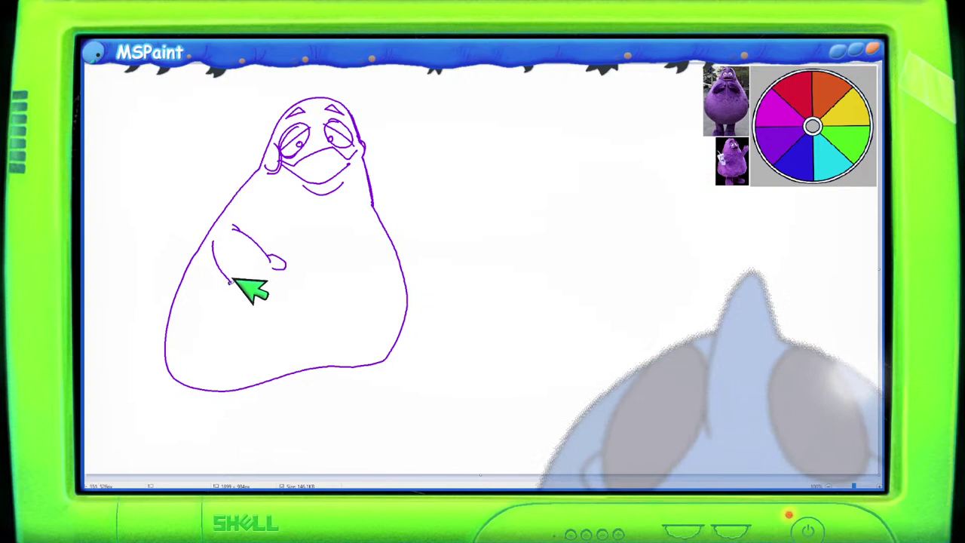
pyautogui.hotkey('ctrl', 'z')
pyautogui.hotkey('ctrl', 'z')
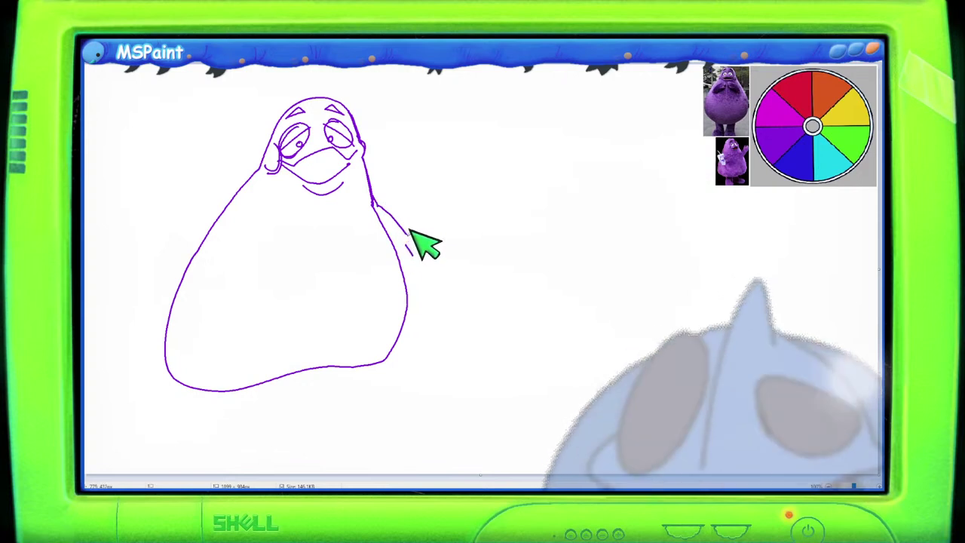
# Draw the right arm ending in a small hand and the left arm down from the head.
pyautogui.moveTo(419, 247)
pyautogui.mouseDown()
pyautogui.moveTo(416, 267)
pyautogui.moveTo(420, 243)
pyautogui.mouseUp()
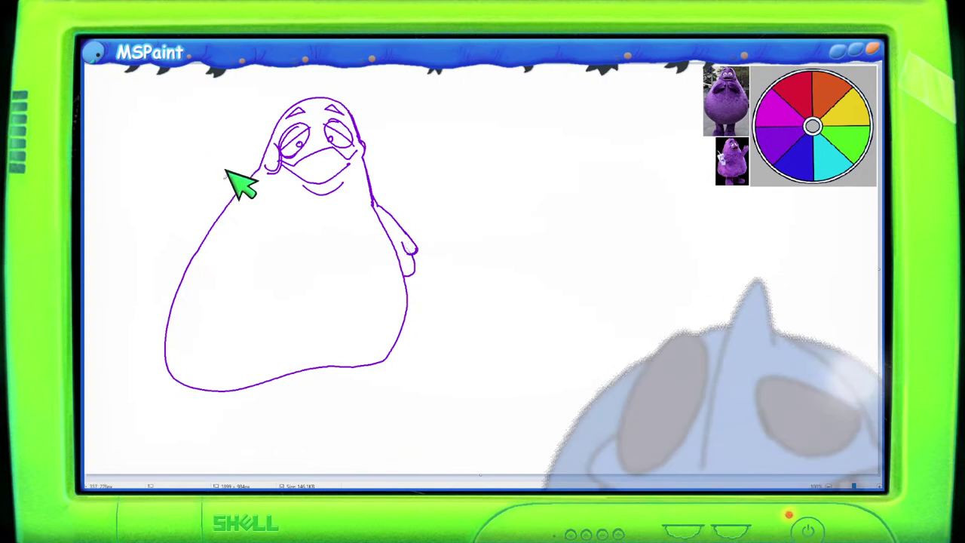
pyautogui.moveTo(224, 168)
pyautogui.mouseDown()
pyautogui.moveTo(175, 202)
pyautogui.moveTo(228, 268)
pyautogui.moveTo(262, 246)
pyautogui.moveTo(230, 162)
pyautogui.moveTo(251, 179)
pyautogui.moveTo(254, 189)
pyautogui.moveTo(229, 215)
pyautogui.mouseUp()
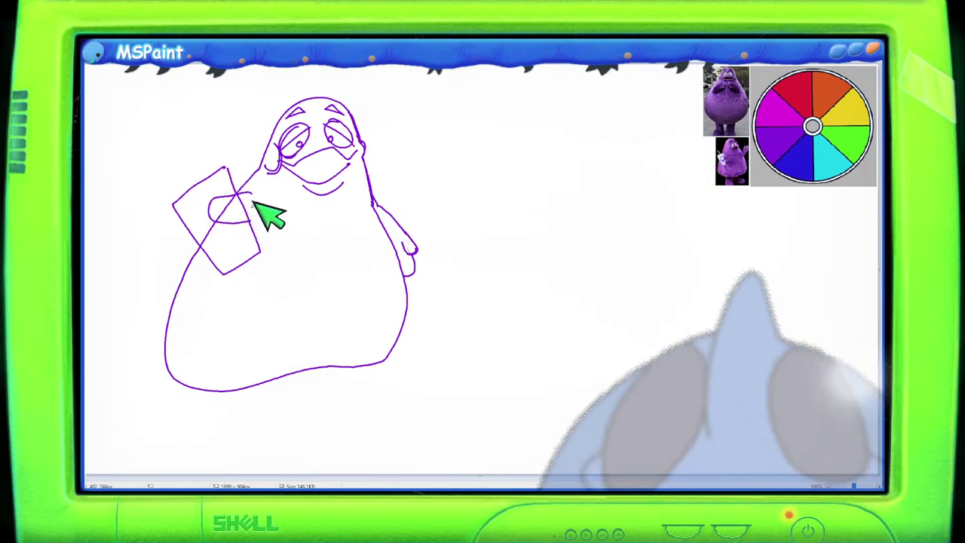
# Undo the stray hand loop, then draw a hand loop over the cup and the arm loop beside it.
pyautogui.hotkey('ctrl', 'z')
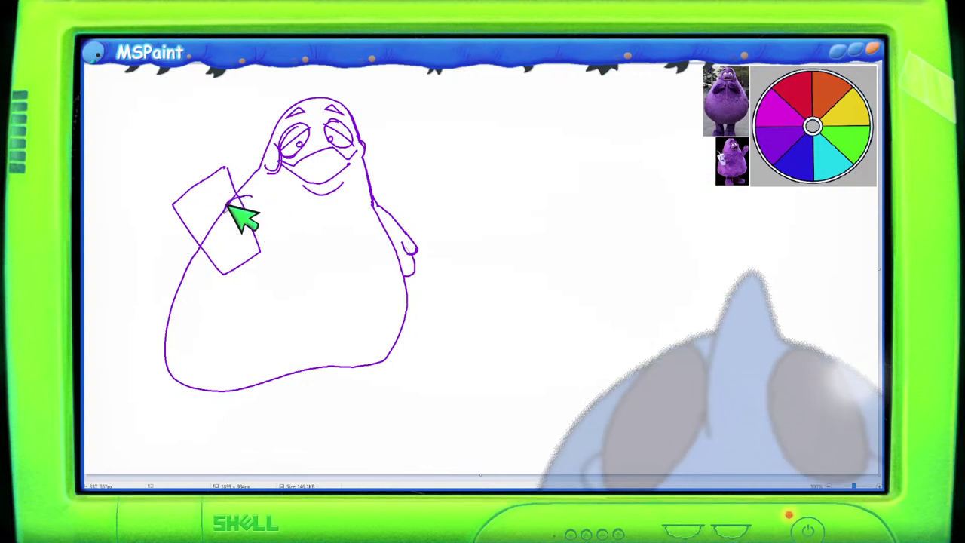
pyautogui.moveTo(229, 205)
pyautogui.mouseDown()
pyautogui.moveTo(251, 221)
pyautogui.moveTo(258, 192)
pyautogui.moveTo(264, 211)
pyautogui.moveTo(245, 216)
pyautogui.mouseUp()
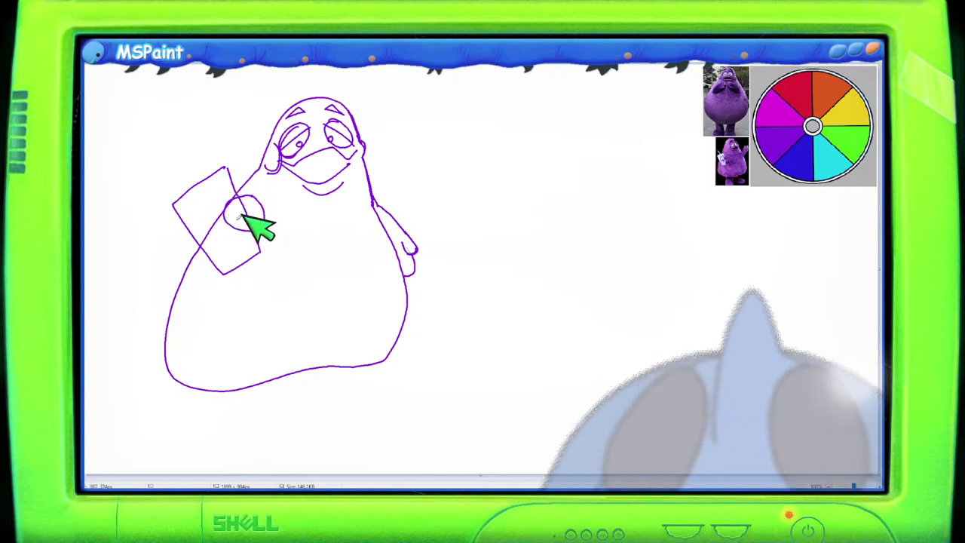
pyautogui.moveTo(178, 225)
pyautogui.mouseDown()
pyautogui.moveTo(189, 251)
pyautogui.moveTo(215, 263)
pyautogui.mouseUp()
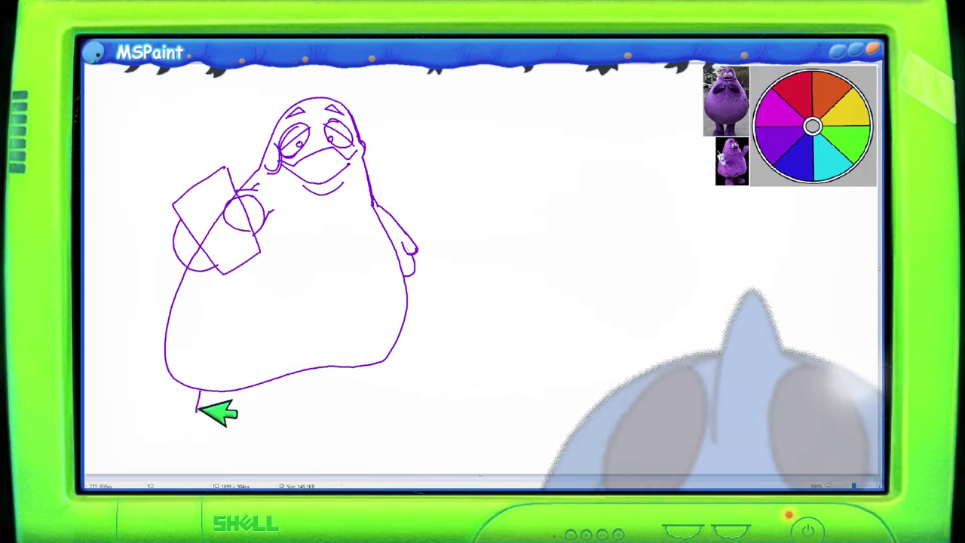
# Draw both legs with large oval feet beneath Grimace's body.
pyautogui.moveTo(197, 410)
pyautogui.mouseDown()
pyautogui.moveTo(147, 445)
pyautogui.moveTo(150, 461)
pyautogui.moveTo(176, 464)
pyautogui.moveTo(254, 431)
pyautogui.moveTo(261, 380)
pyautogui.moveTo(305, 387)
pyautogui.moveTo(301, 404)
pyautogui.moveTo(362, 432)
pyautogui.moveTo(403, 414)
pyautogui.moveTo(381, 388)
pyautogui.moveTo(350, 388)
pyautogui.mouseUp()
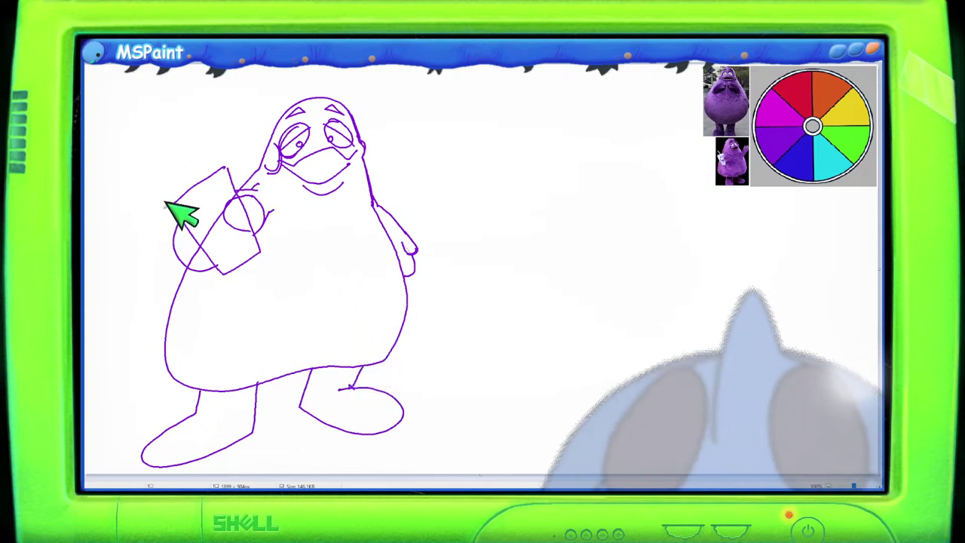
# Draw the lid along the top of the cup and a straw rising from it.
pyautogui.moveTo(164, 189); pyautogui.dragTo(178, 199)
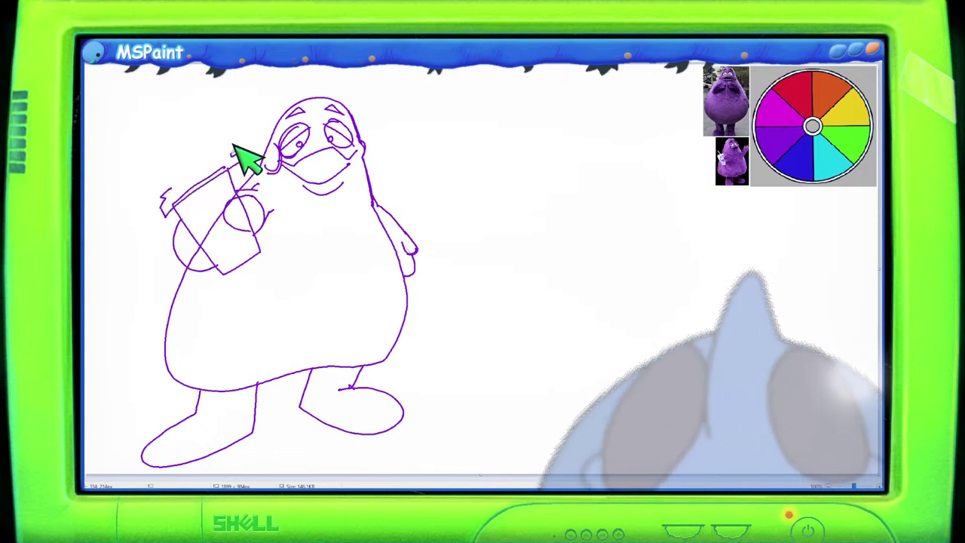
pyautogui.moveTo(224, 160); pyautogui.dragTo(172, 189)
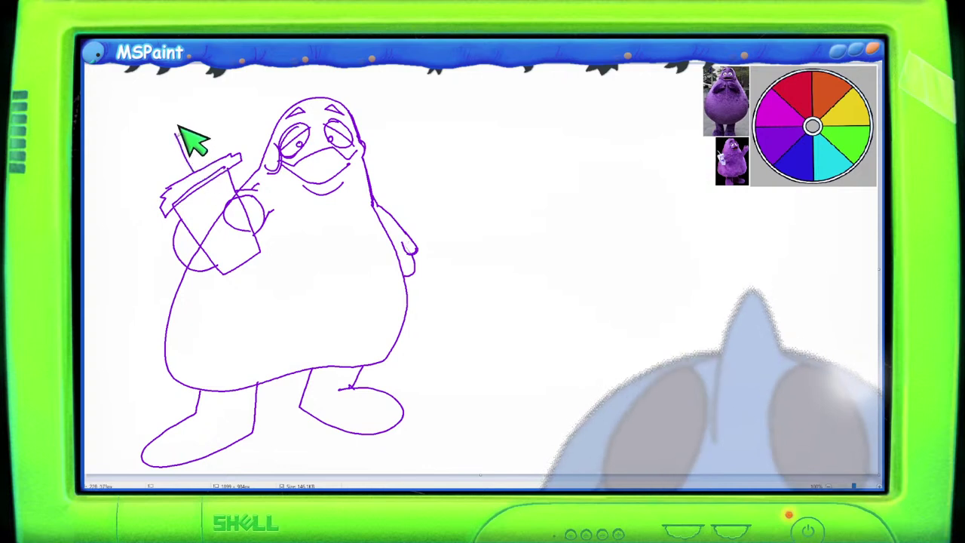
pyautogui.moveTo(194, 155)
pyautogui.mouseDown()
pyautogui.moveTo(182, 138)
pyautogui.moveTo(213, 99)
pyautogui.mouseUp()
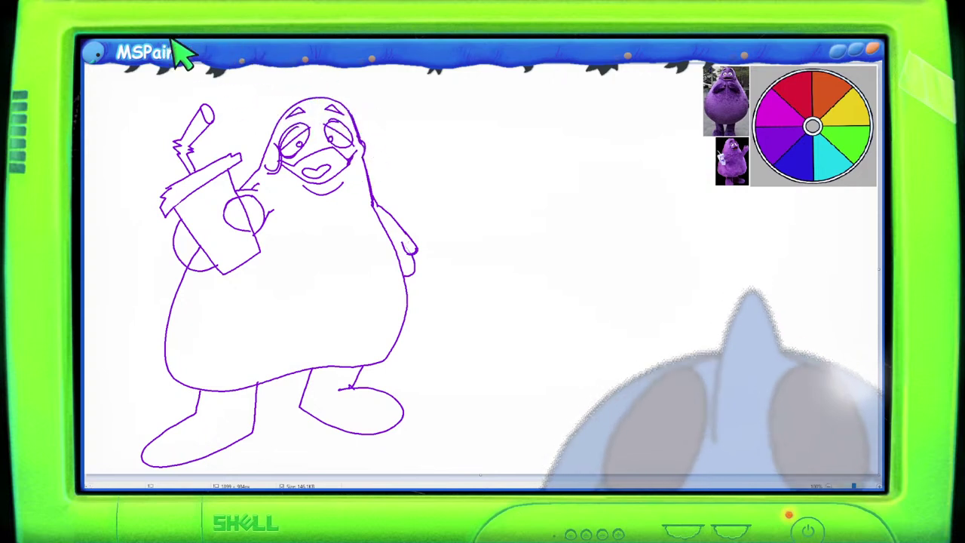
# Bucket-fill Grimace's open mouth with solid black.
pyautogui.click(337, 161)
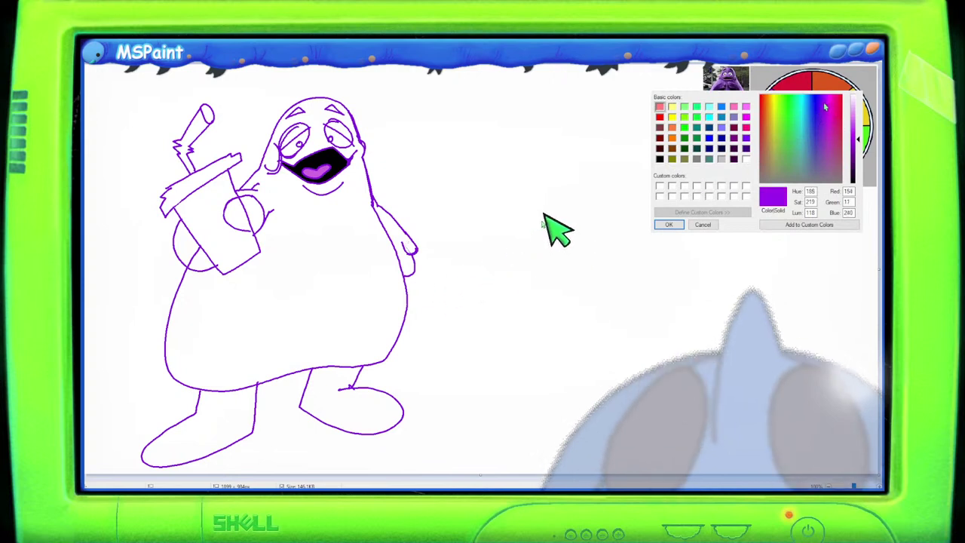
# Confirm the bright purple and bucket-fill Grimace's body and the hand beside the cup.
pyautogui.click(681, 223)
pyautogui.click(319, 233)
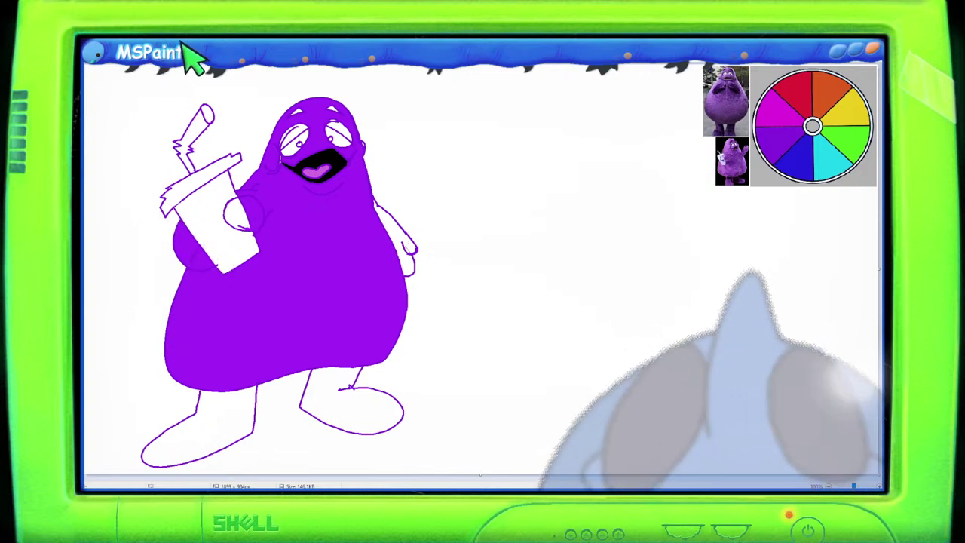
pyautogui.click(249, 216)
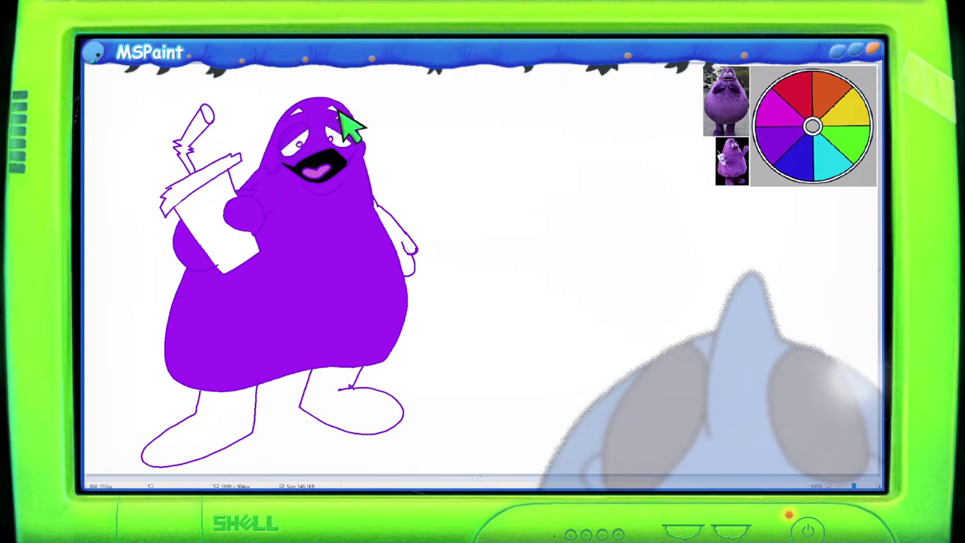
# Mix a dark purple in Edit Colors and make it the current colour.
pyautogui.click(241, 44)
pyautogui.click(820, 162)
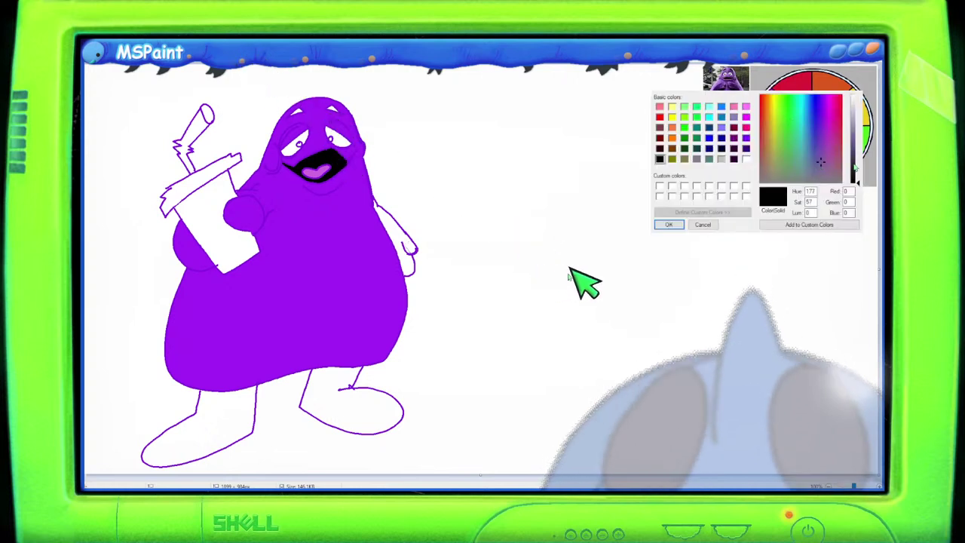
pyautogui.click(857, 164)
pyautogui.click(670, 224)
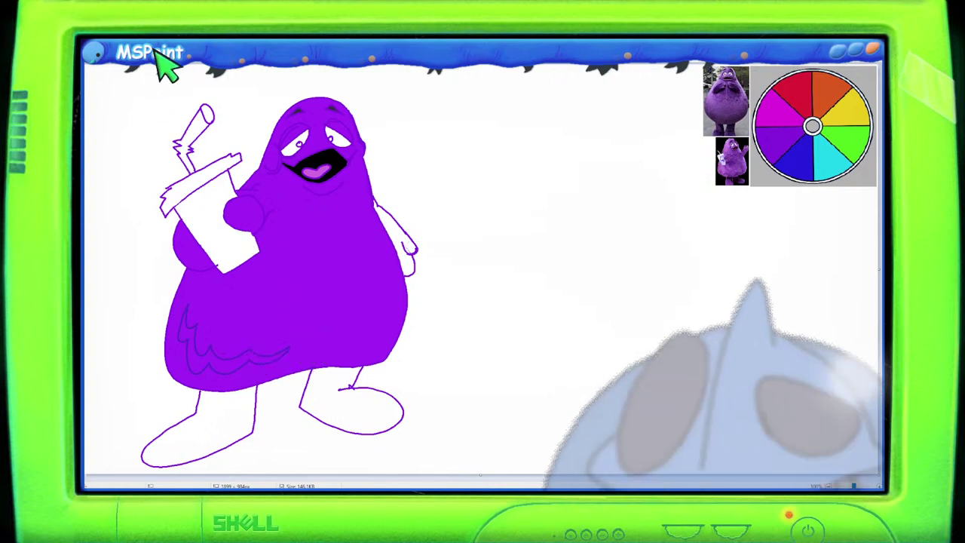
# Paint dark purple shading on the lower body, zoom in, and add a stroke right of the head.
pyautogui.moveTo(252, 352)
pyautogui.mouseDown()
pyautogui.moveTo(252, 362)
pyautogui.moveTo(244, 322)
pyautogui.mouseUp()
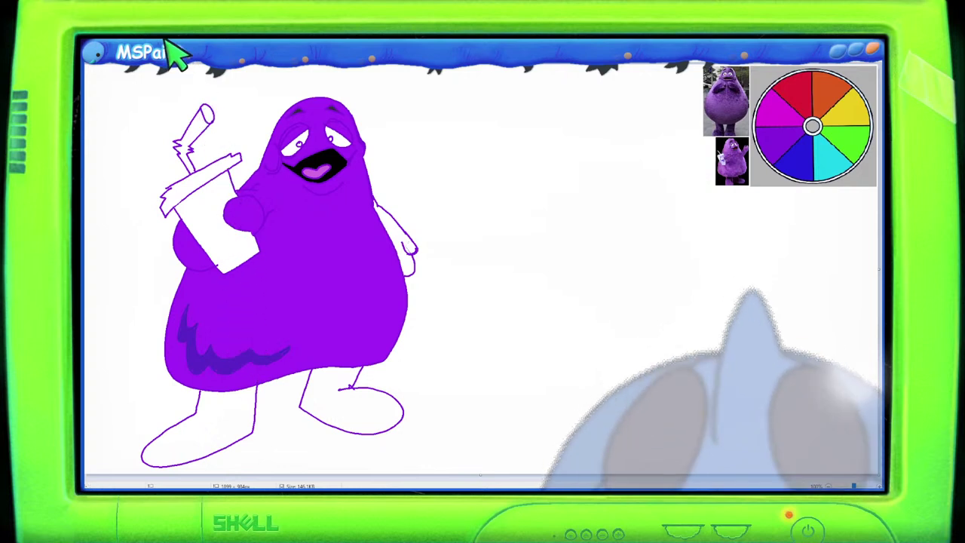
pyautogui.hotkey('ctrl', 'pageup')
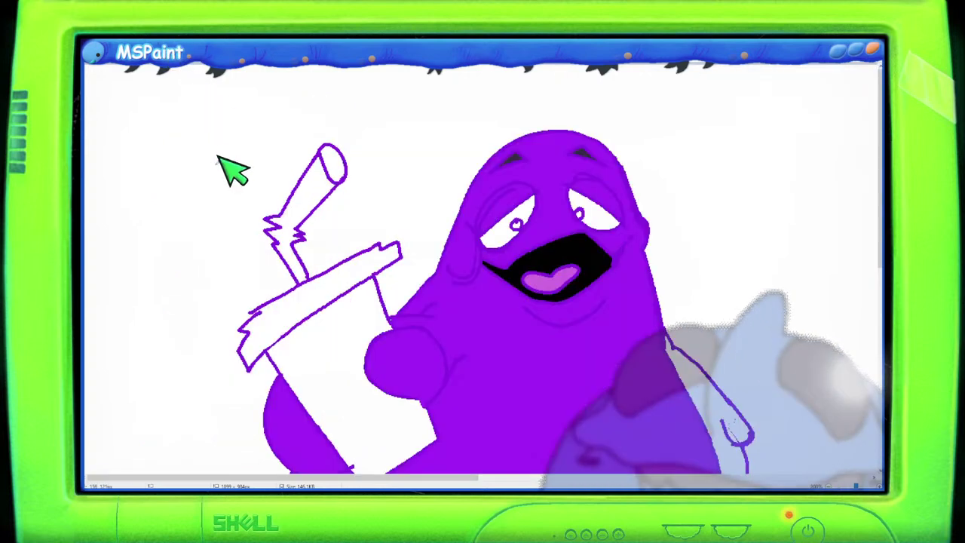
pyautogui.moveTo(395, 483); pyautogui.dragTo(543, 478)
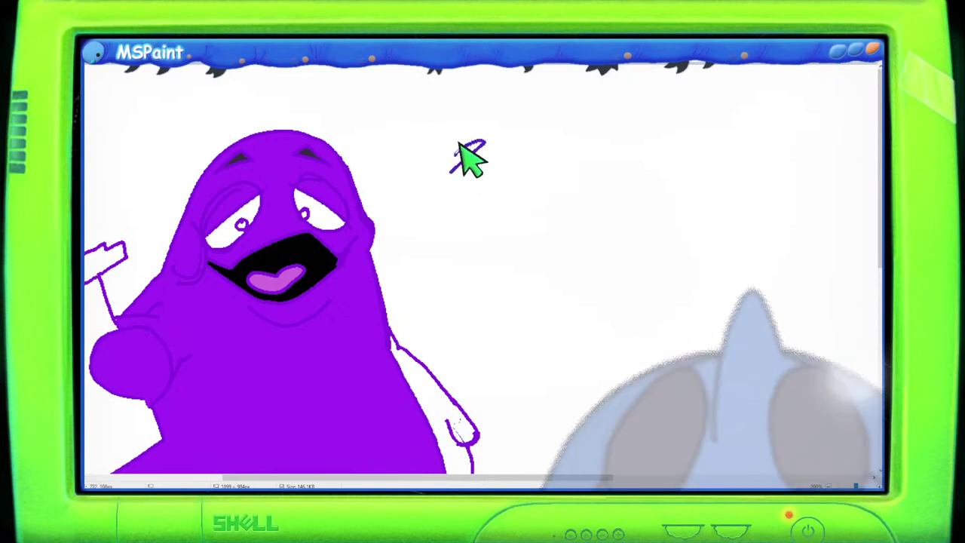
pyautogui.moveTo(467, 155)
pyautogui.mouseDown()
pyautogui.moveTo(452, 175)
pyautogui.moveTo(470, 174)
pyautogui.moveTo(490, 145)
pyautogui.moveTo(462, 154)
pyautogui.mouseUp()
pyautogui.moveTo(526, 139)
pyautogui.mouseDown()
pyautogui.moveTo(545, 189)
pyautogui.moveTo(515, 147)
pyautogui.moveTo(536, 155)
pyautogui.moveTo(527, 155)
pyautogui.mouseUp()
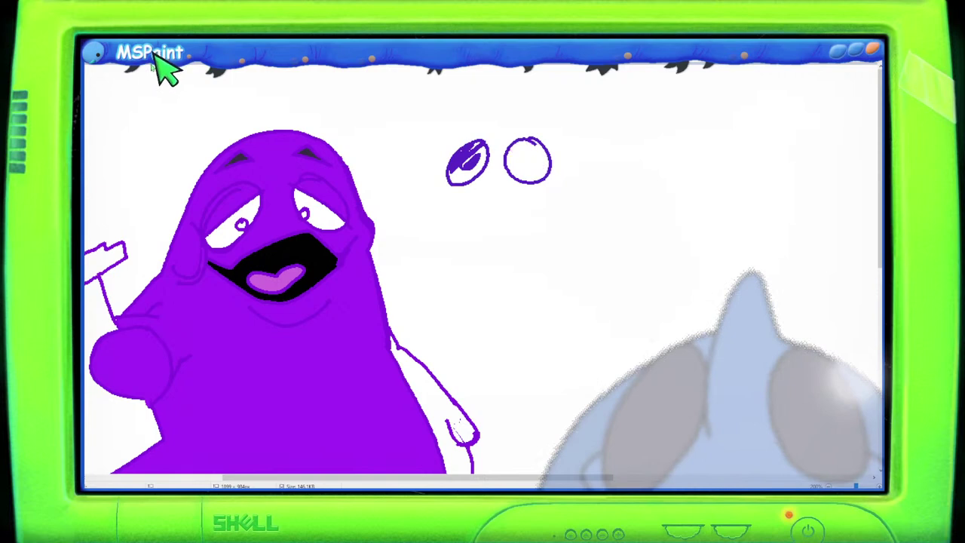
pyautogui.hotkey('ctrl', 'z')
pyautogui.hotkey('ctrl', 'z')
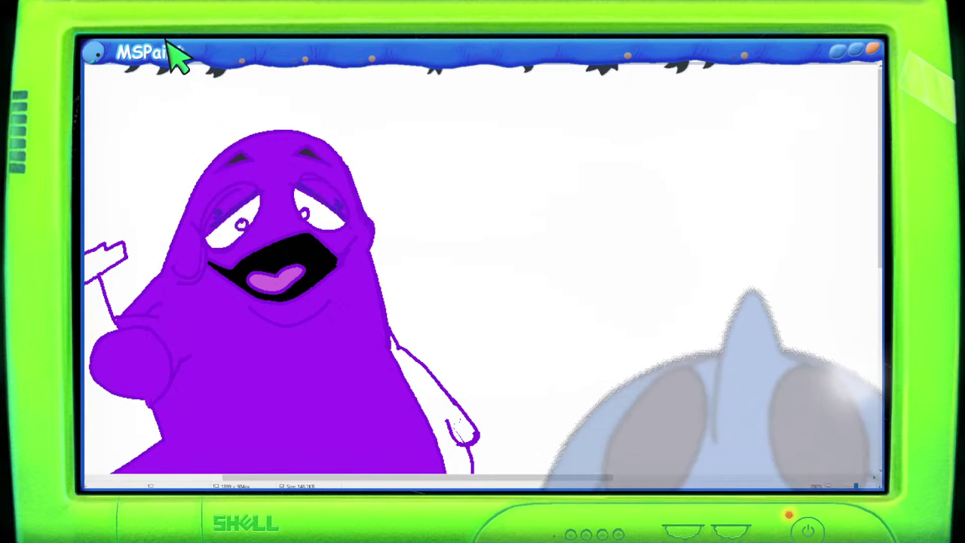
# Draw a darker wavy fold line across Grimace's violet belly.
pyautogui.moveTo(491, 478); pyautogui.dragTo(384, 483)
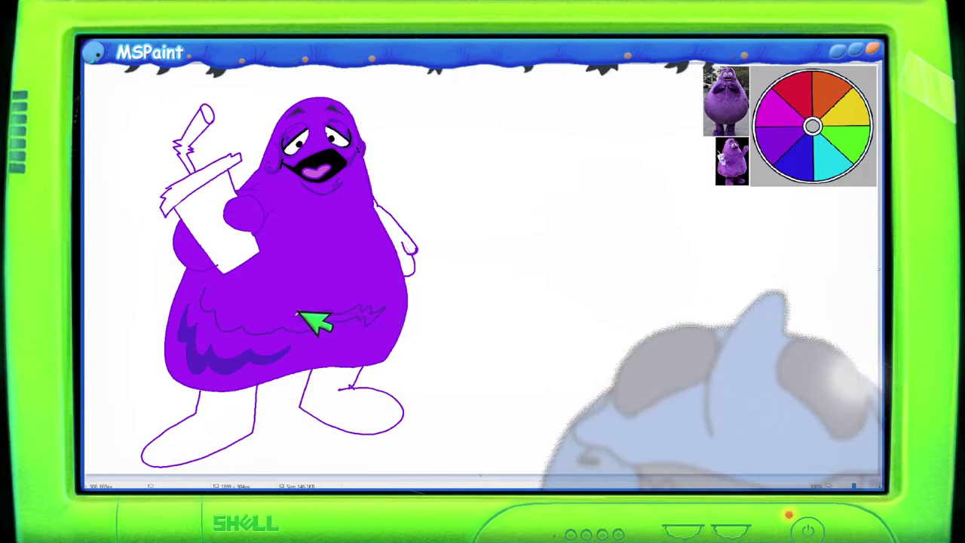
# Draw a second wavy line across Grimace's belly and fill the band with darker purple.
pyautogui.scroll(3, 309, 275)
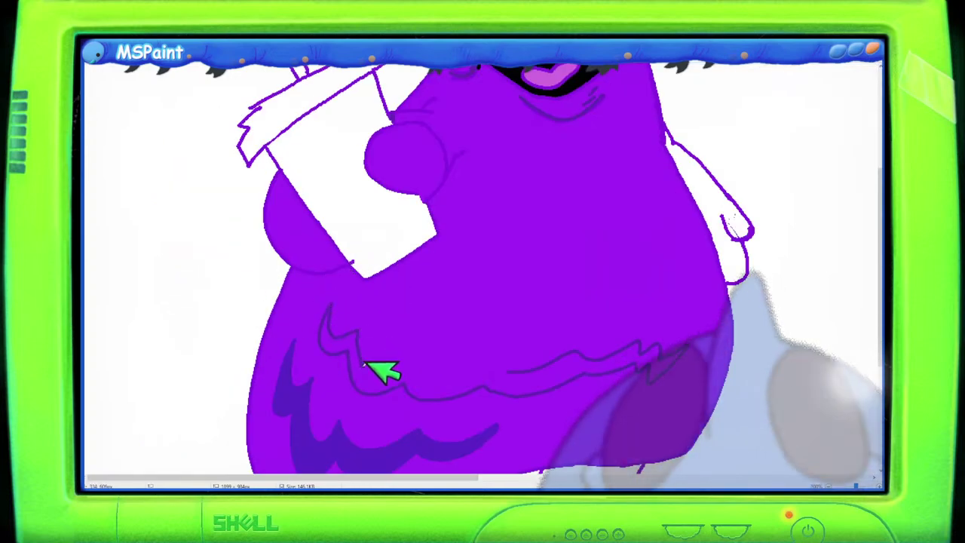
pyautogui.moveTo(364, 364)
pyautogui.mouseDown()
pyautogui.moveTo(419, 360)
pyautogui.moveTo(430, 377)
pyautogui.moveTo(494, 367)
pyautogui.mouseUp()
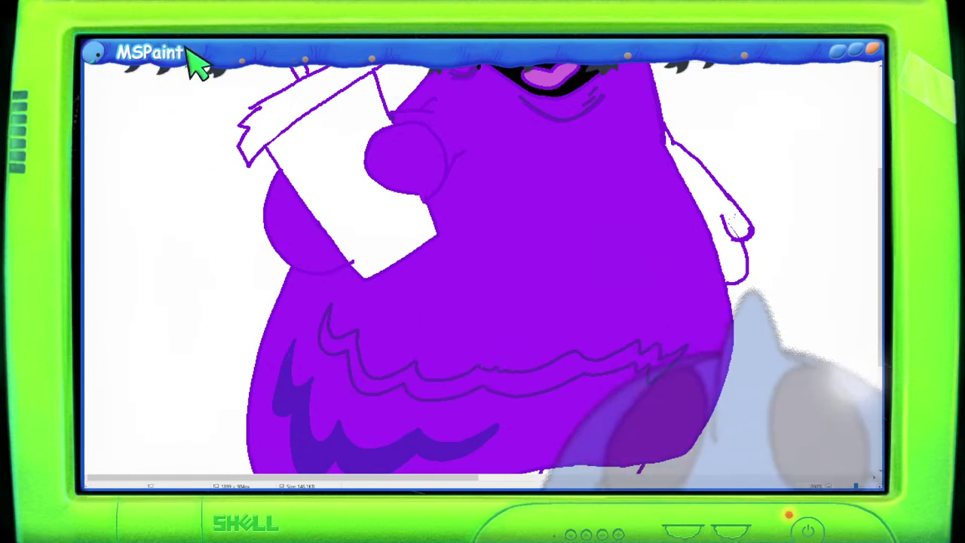
pyautogui.click(334, 340)
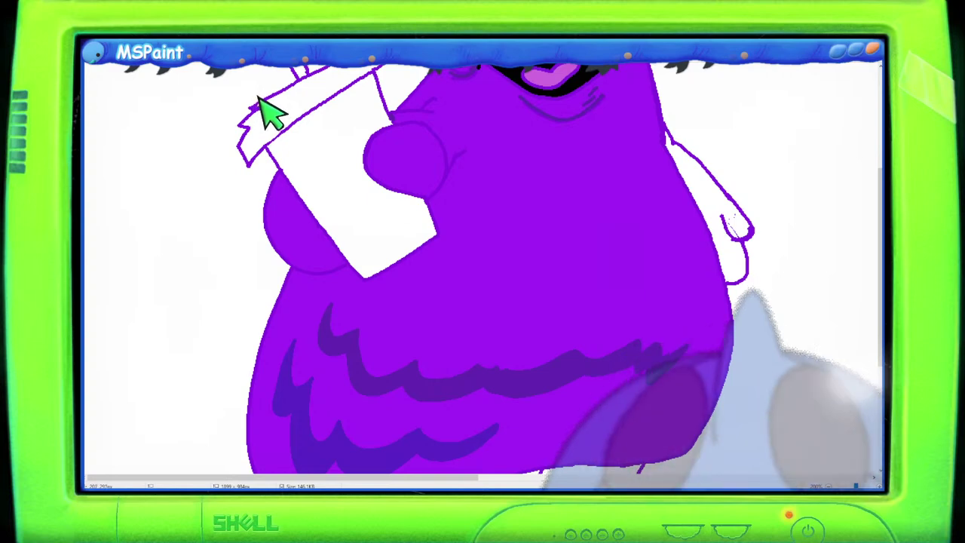
# Close off the top of the straw with a small ellipse.
pyautogui.scroll(-1, 285, 98)
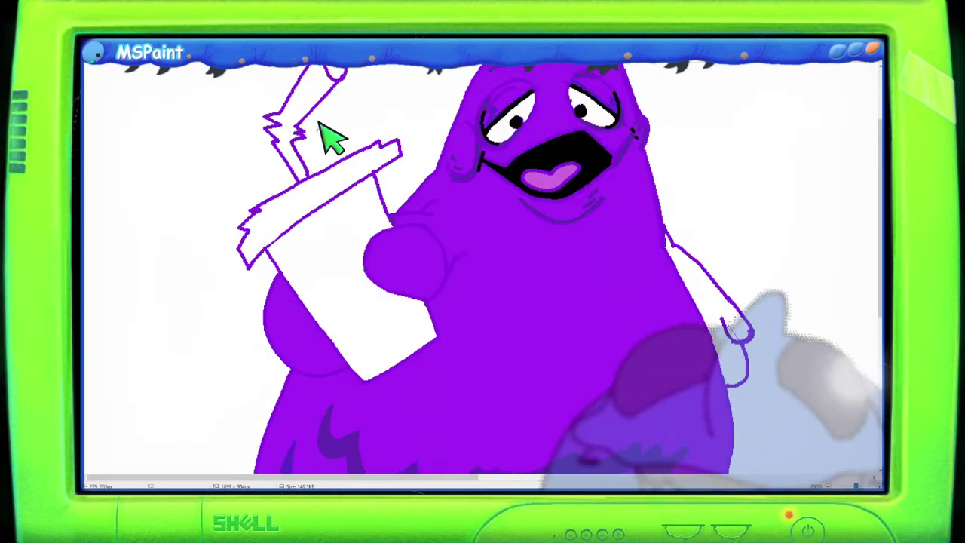
pyautogui.scroll(-1, 330, 133)
pyautogui.moveTo(336, 136); pyautogui.dragTo(341, 151)
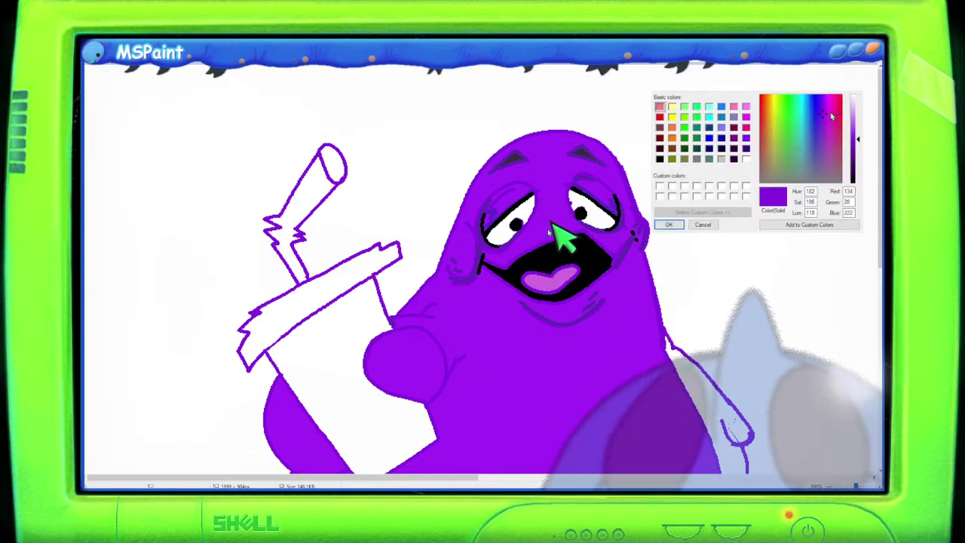
# Mix a purple in Edit Colors and fill the straw tip and upper segment.
pyautogui.moveTo(820, 113); pyautogui.dragTo(818, 127)
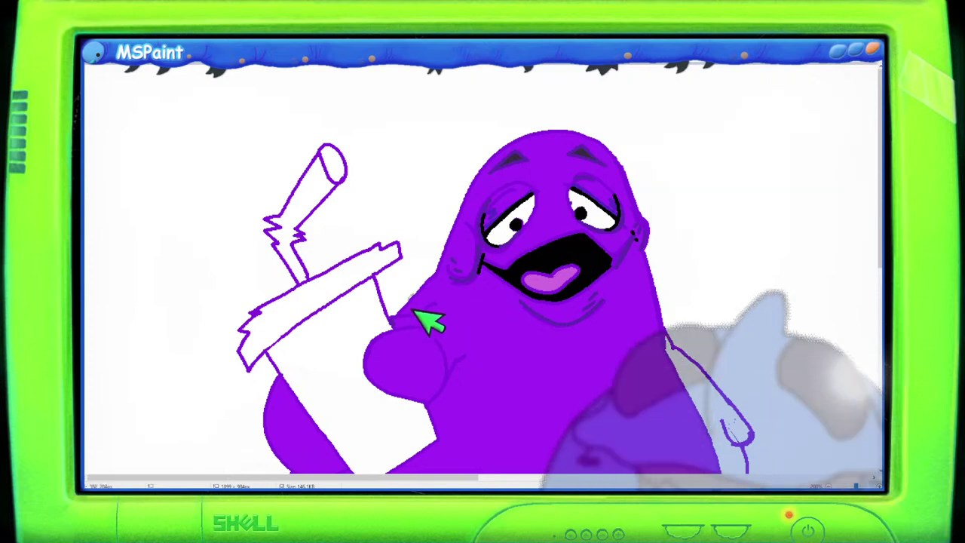
pyautogui.click(333, 161)
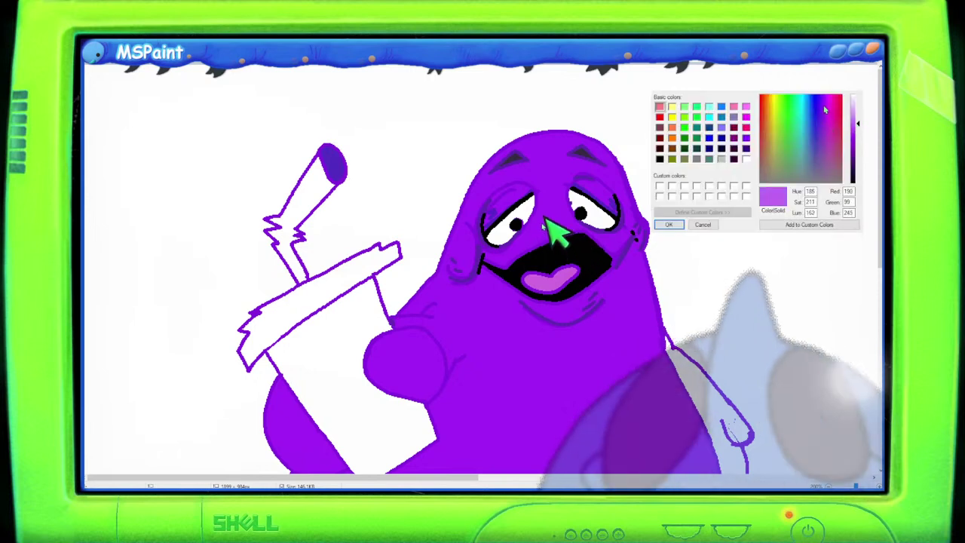
pyautogui.press('Return')
pyautogui.click(317, 197)
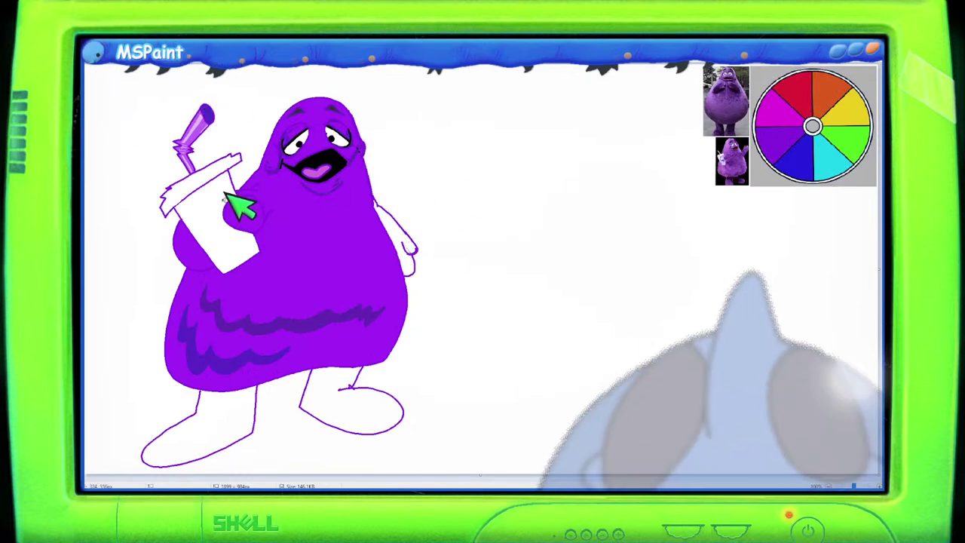
# Fill the white cup with light lavender.
pyautogui.click(203, 211)
pyautogui.scroll(2, 237, 226)
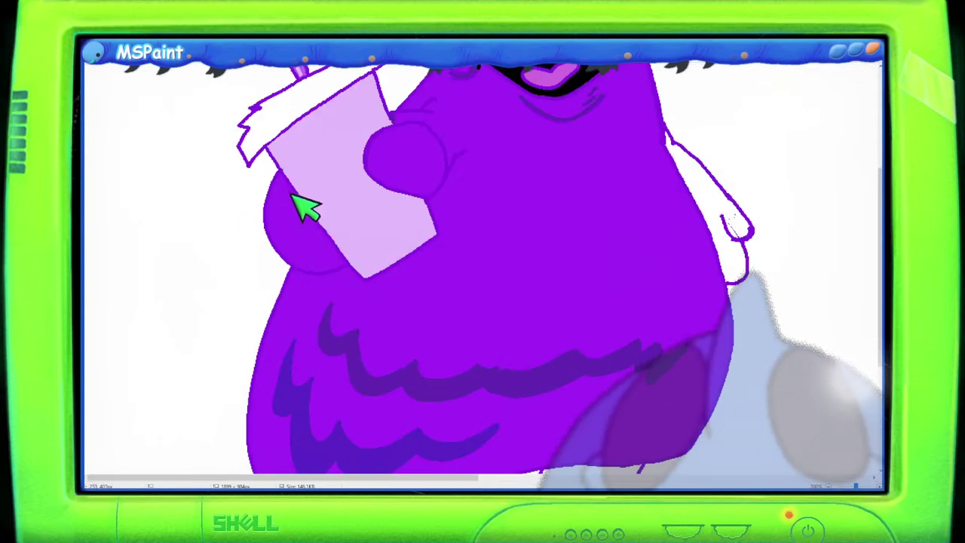
pyautogui.scroll(-3, 620, 301)
pyautogui.scroll(2, 620, 302)
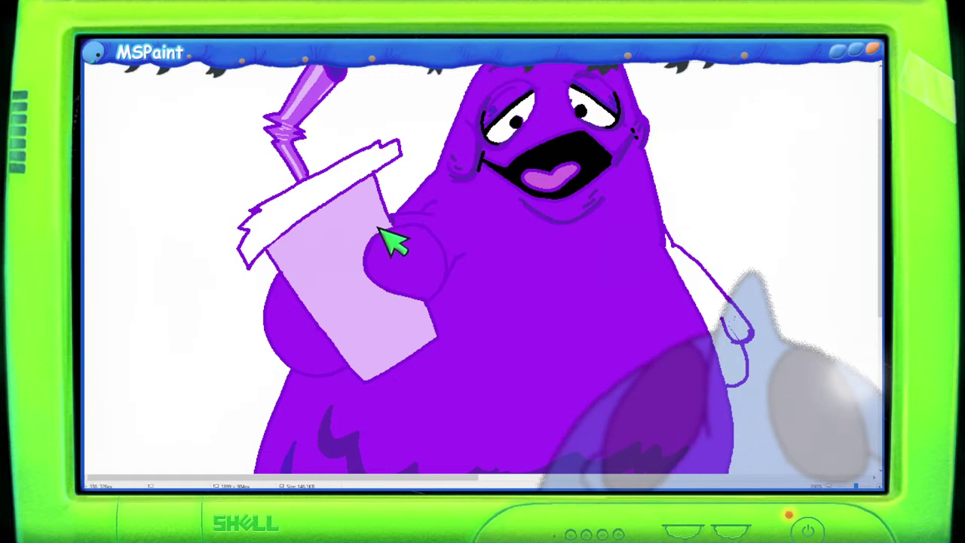
# Draw a darker purple filled oval on the cup front and pencil an M over it.
pyautogui.moveTo(349, 235)
pyautogui.mouseDown()
pyautogui.moveTo(323, 298)
pyautogui.moveTo(357, 308)
pyautogui.moveTo(396, 287)
pyautogui.moveTo(380, 293)
pyautogui.moveTo(424, 316)
pyautogui.mouseUp()
pyautogui.click(374, 301)
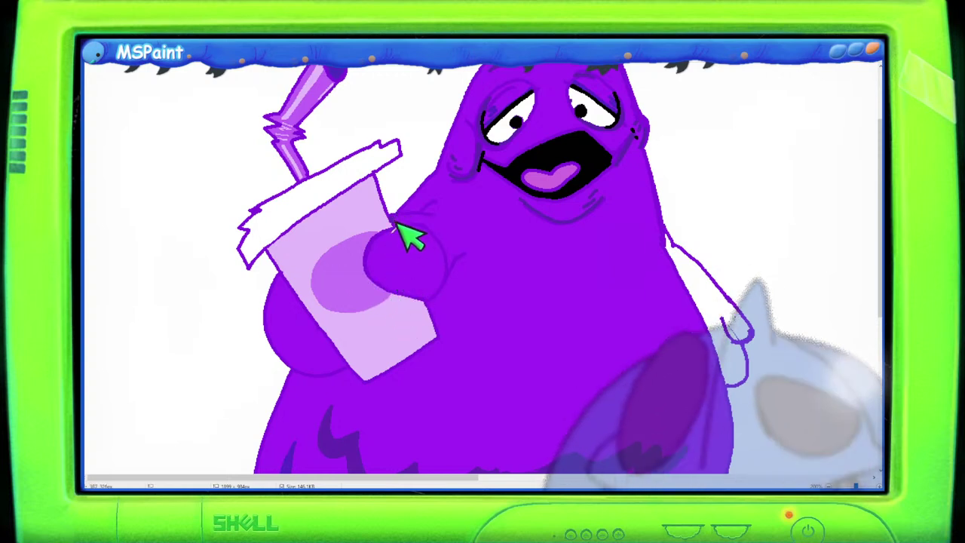
pyautogui.moveTo(348, 333)
pyautogui.mouseDown()
pyautogui.moveTo(312, 250)
pyautogui.moveTo(342, 276)
pyautogui.moveTo(340, 229)
pyautogui.moveTo(385, 326)
pyautogui.mouseUp()
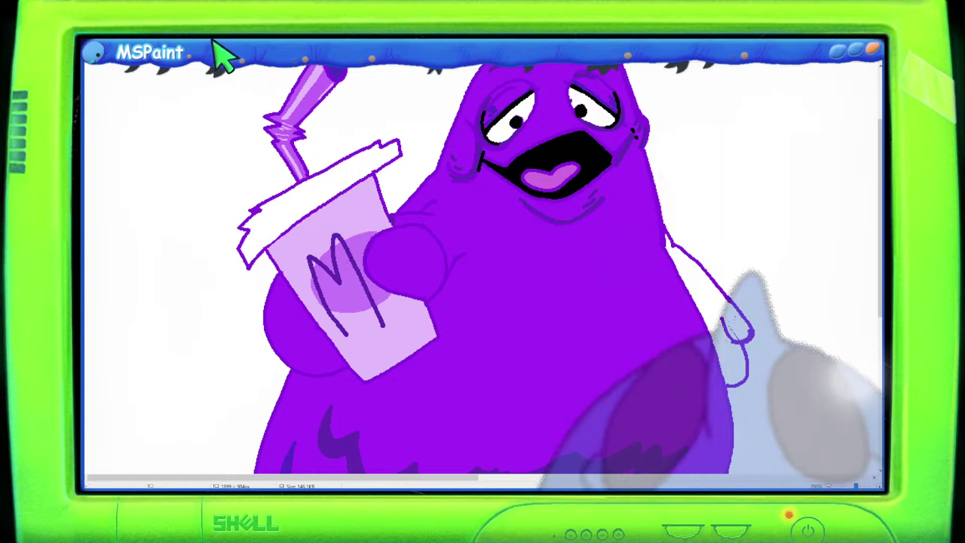
# Fill the cup lid light grey and the right arm purple, then shade the arm's edge darker.
pyautogui.click(301, 202)
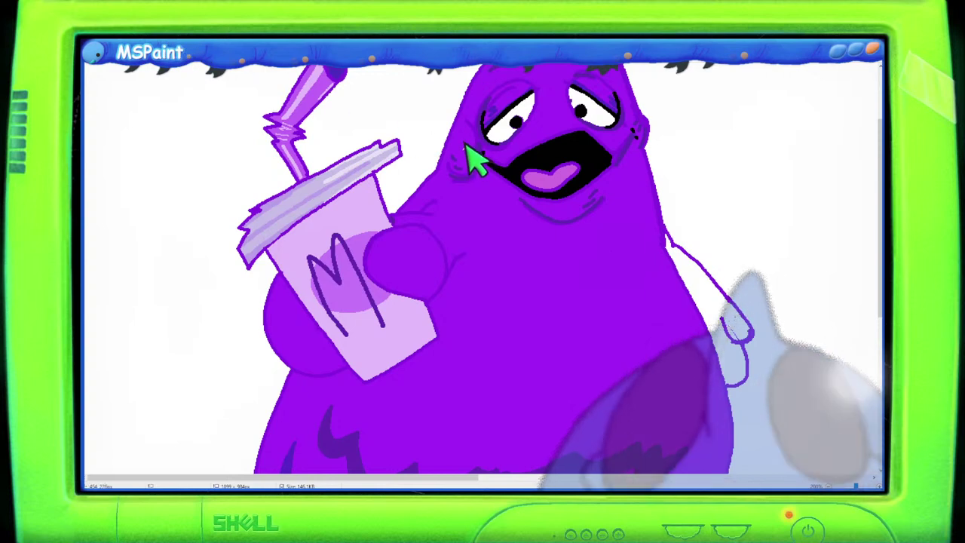
pyautogui.click(712, 301)
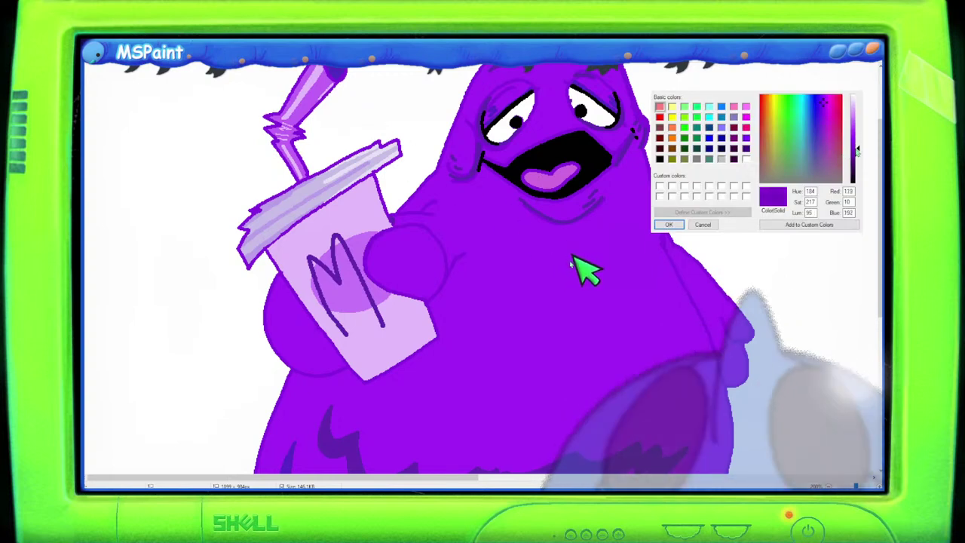
pyautogui.click(819, 140)
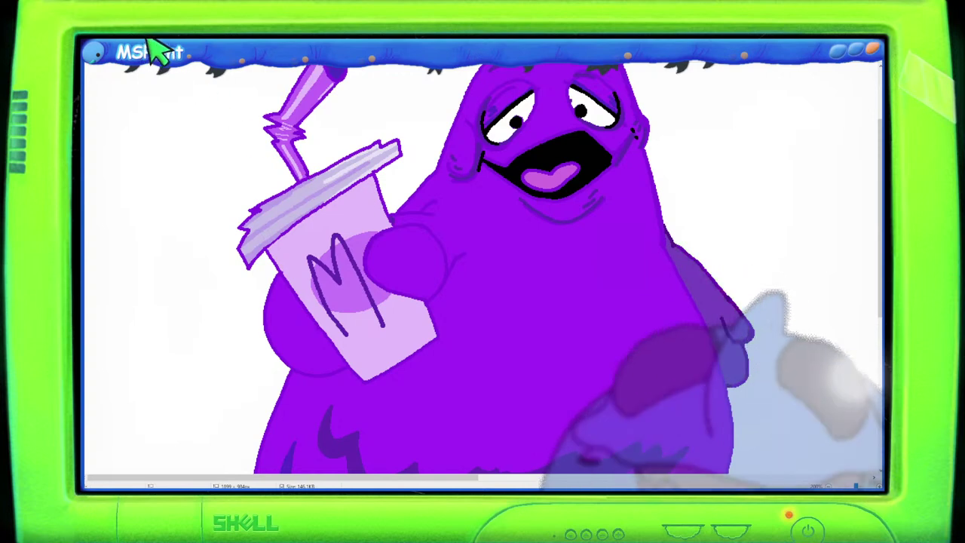
pyautogui.moveTo(722, 317); pyautogui.dragTo(746, 336)
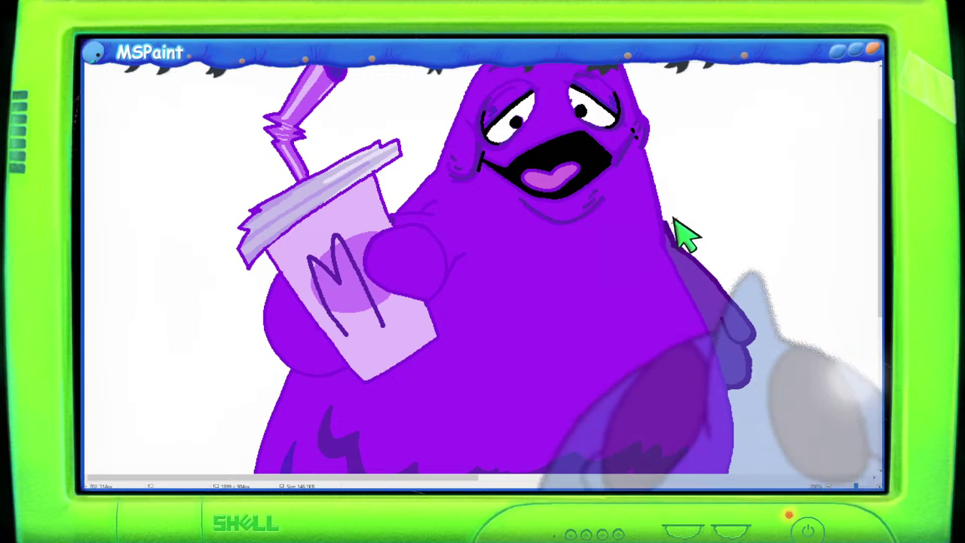
# Fill both legs and feet with purple and add small marks on the right foot outline.
pyautogui.scroll(-10, 693, 226)
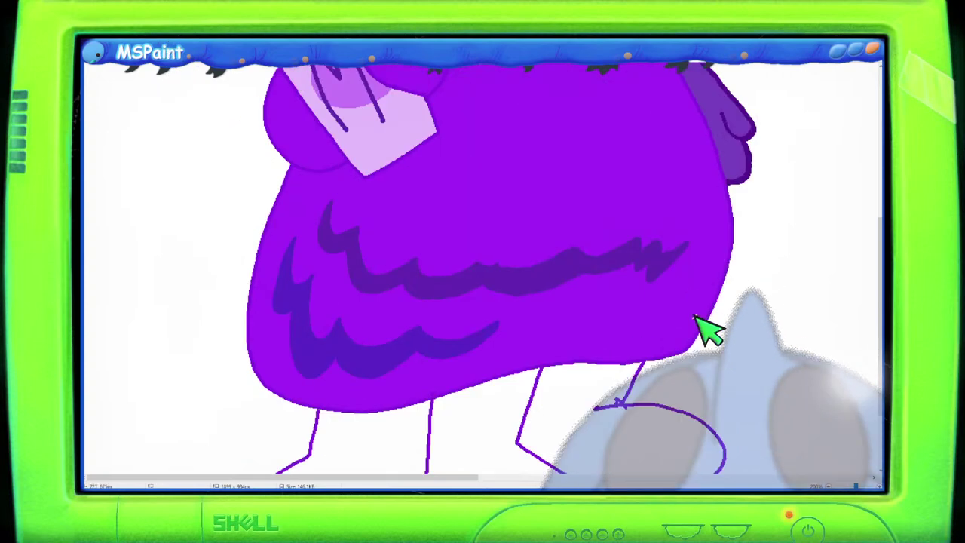
pyautogui.scroll(-2, 704, 327)
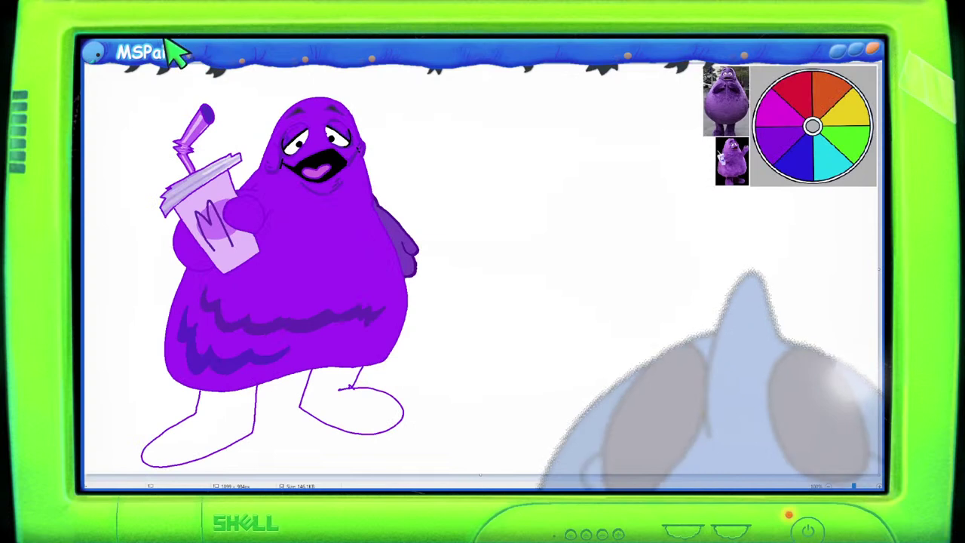
pyautogui.click(324, 384)
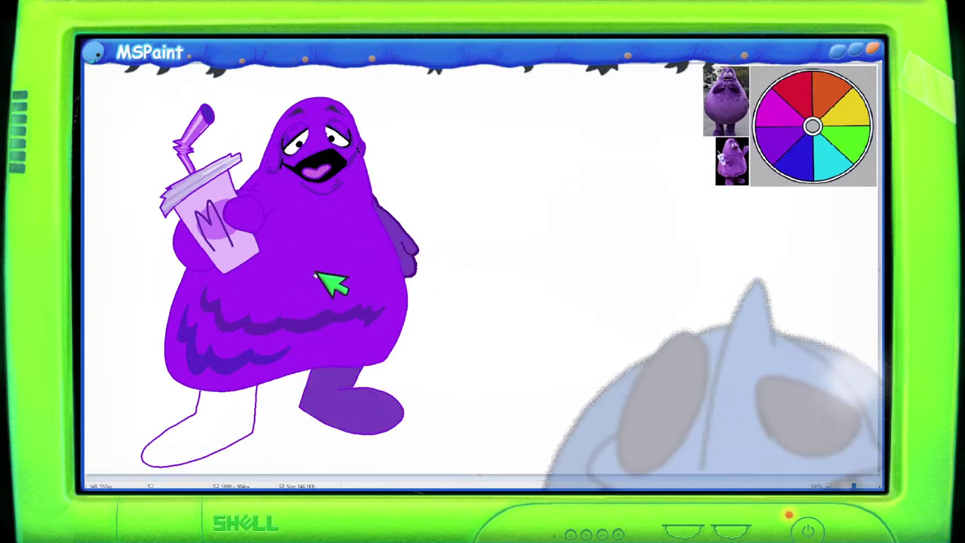
pyautogui.scroll(2, 347, 260)
pyautogui.scroll(-5, 514, 277)
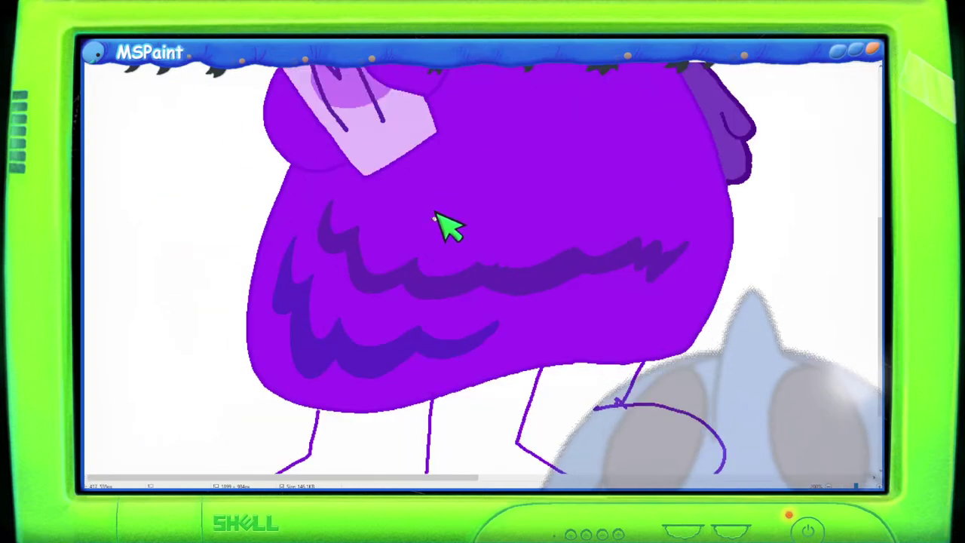
pyautogui.click(378, 427)
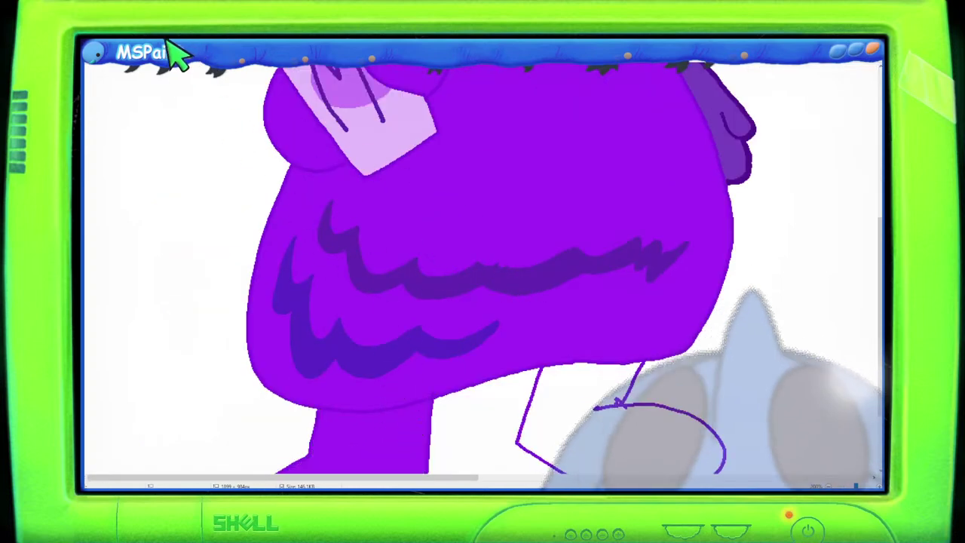
pyautogui.scroll(-3, 729, 240)
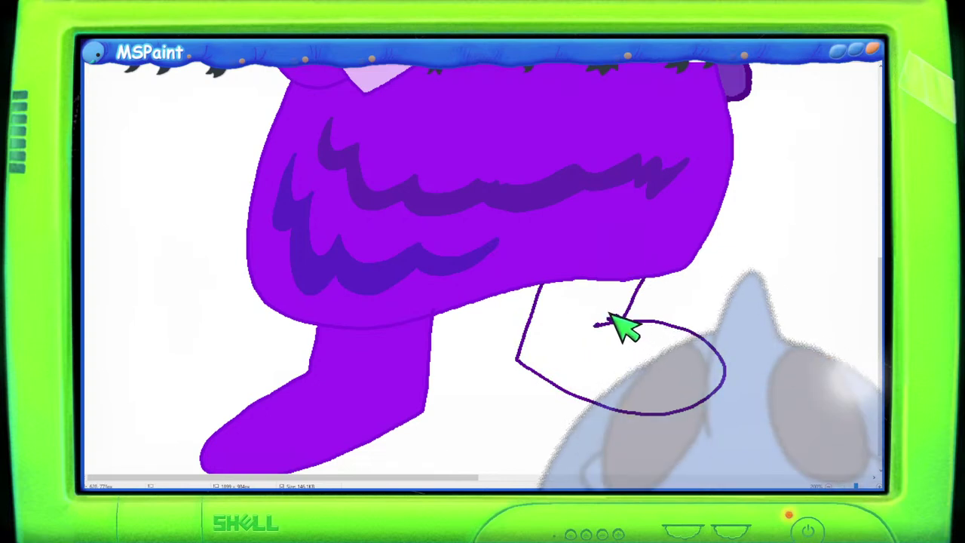
pyautogui.moveTo(610, 317); pyautogui.dragTo(624, 319)
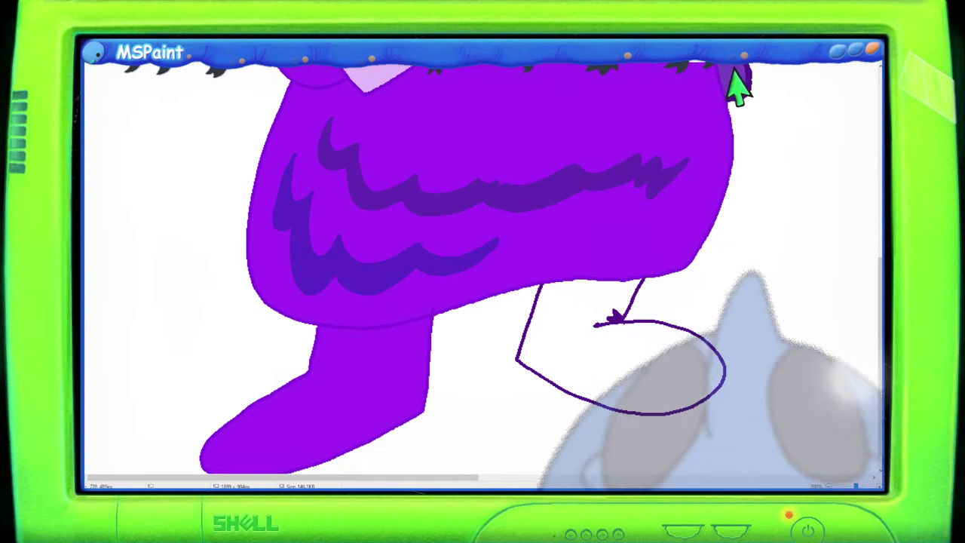
# Fill the right leg darker purple, line across the left leg top, and shade above it.
pyautogui.click(607, 309)
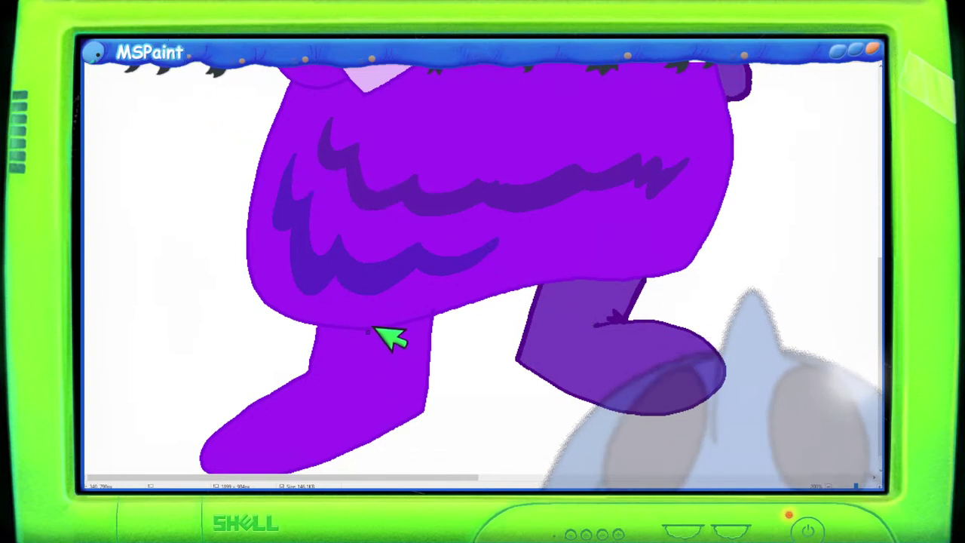
pyautogui.moveTo(316, 330); pyautogui.dragTo(426, 368)
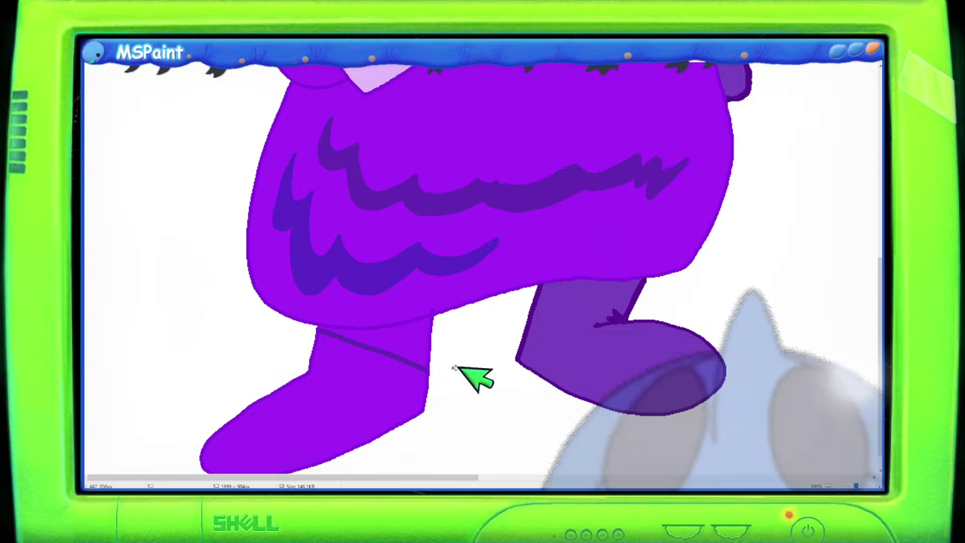
pyautogui.click(434, 343)
# Undo the darker shading on the left leg.
pyautogui.keyDown('ctrl'); pyautogui.scroll(-5, 512, 324); pyautogui.keyUp('ctrl')
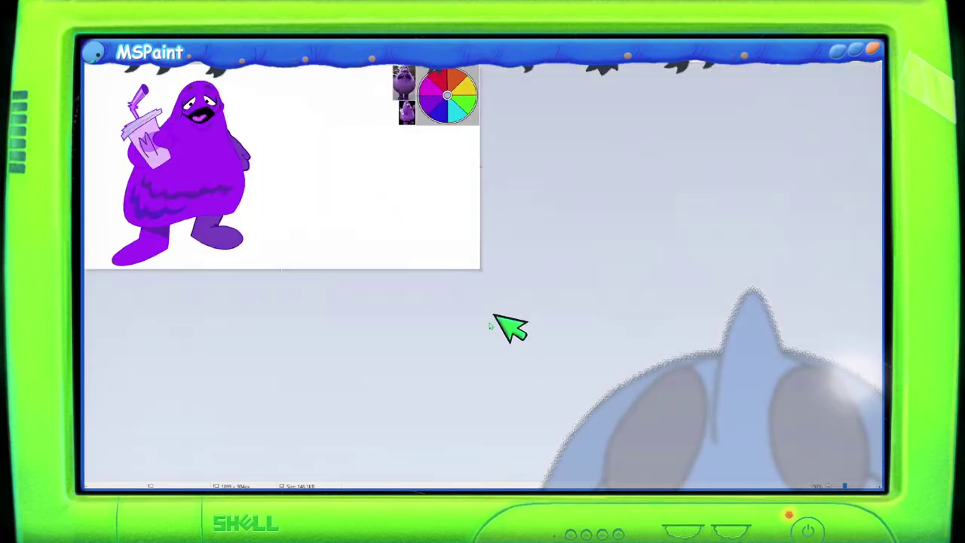
pyautogui.keyDown('ctrl'); pyautogui.scroll(5, 474, 384); pyautogui.keyUp('ctrl')
pyautogui.keyDown('ctrl'); pyautogui.scroll(-3, 478, 376); pyautogui.keyUp('ctrl')
pyautogui.hotkey('ctrl', 'z')
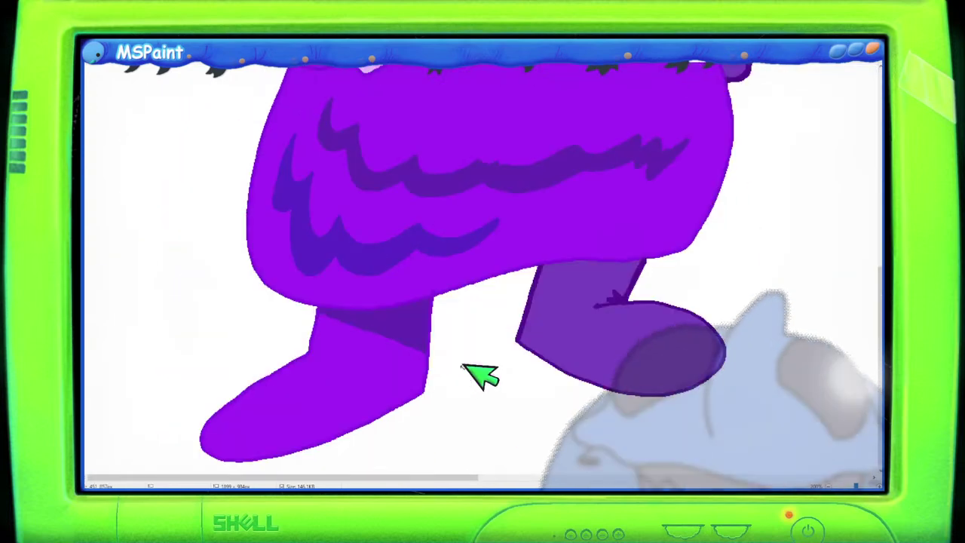
# Draw upper and lower ankle cuff lines across the left leg.
pyautogui.keyDown('ctrl'); pyautogui.scroll(3, 327, 232); pyautogui.keyUp('ctrl')
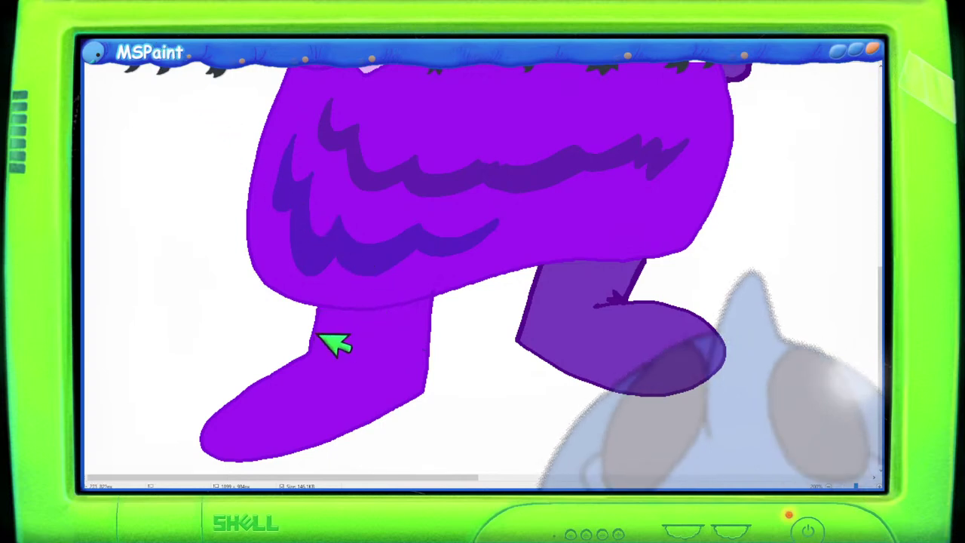
pyautogui.moveTo(309, 339); pyautogui.dragTo(386, 336)
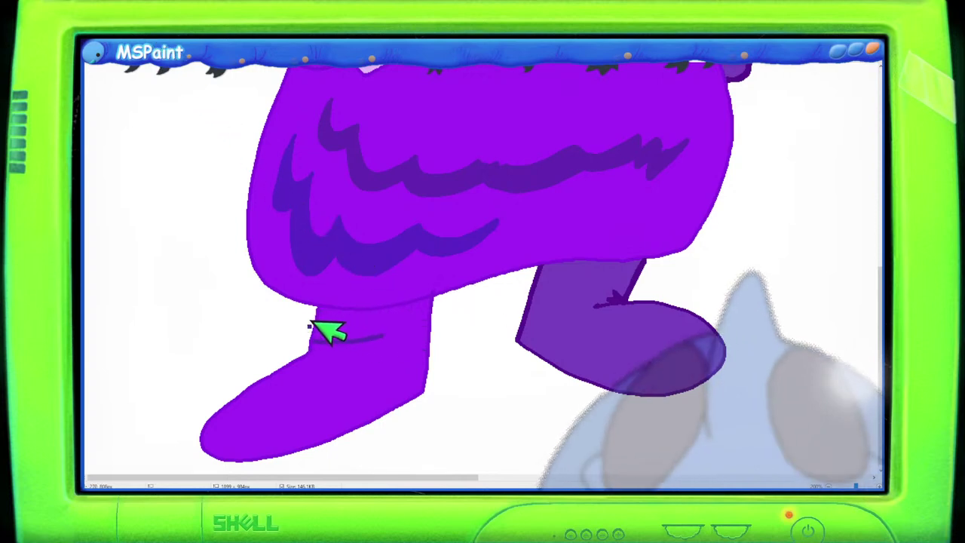
pyautogui.moveTo(319, 325); pyautogui.dragTo(428, 322)
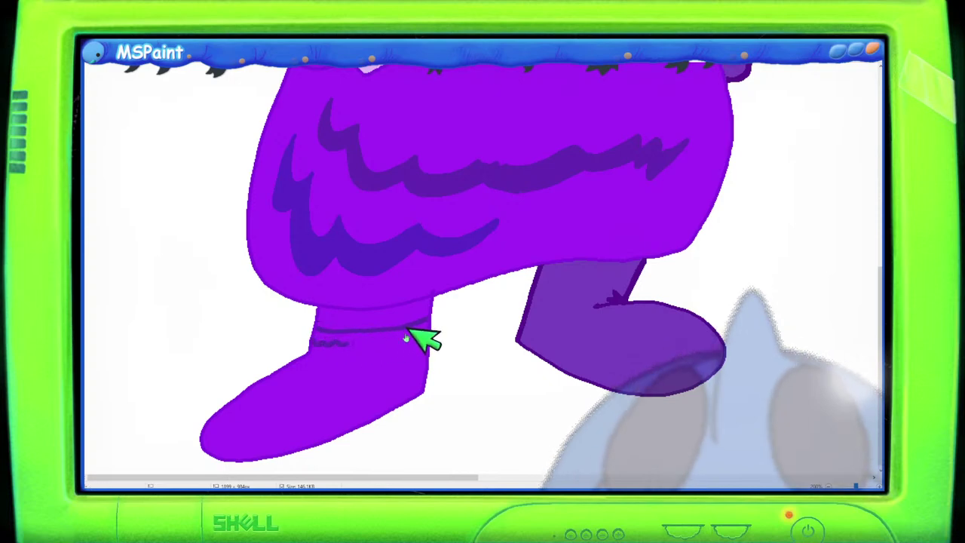
pyautogui.scroll(-3, 422, 328)
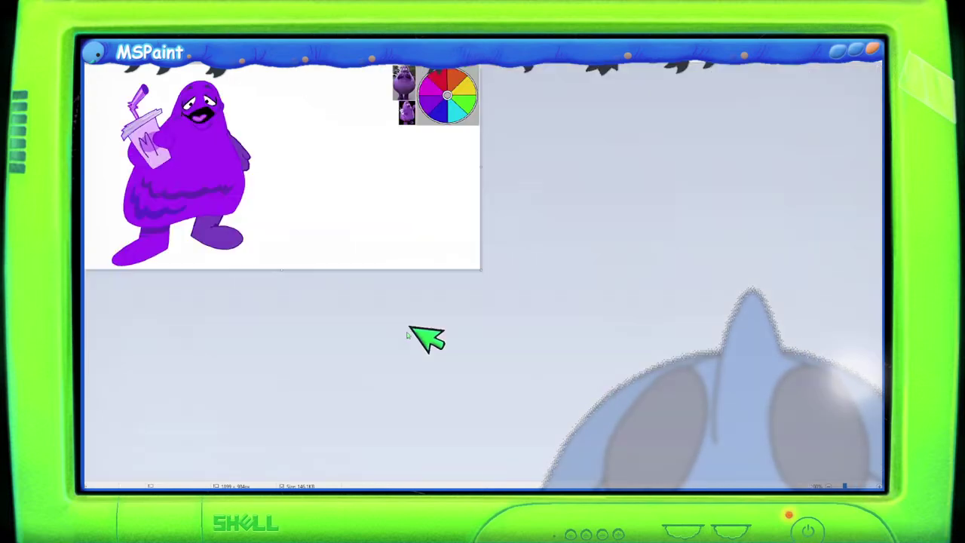
pyautogui.scroll(4, 380, 358)
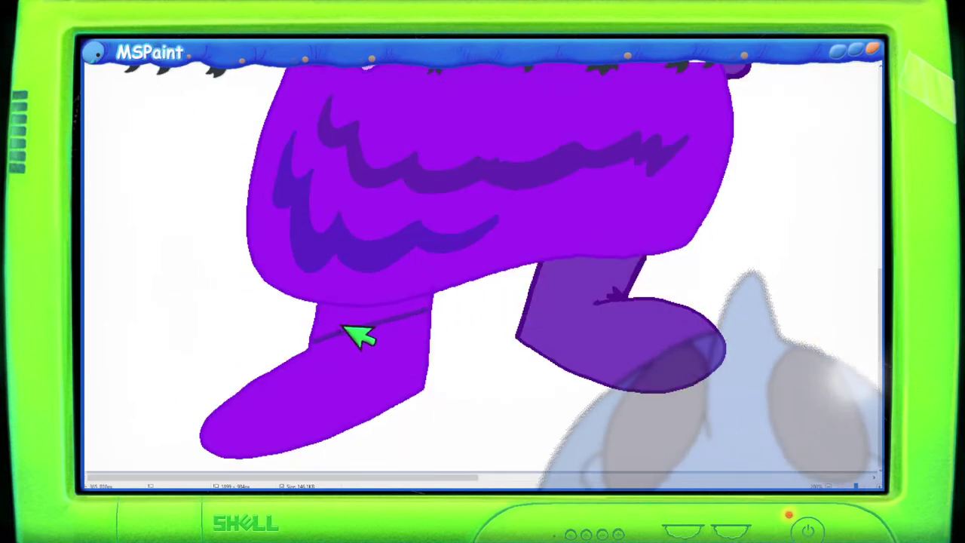
pyautogui.moveTo(310, 327); pyautogui.dragTo(430, 332)
pyautogui.moveTo(309, 340); pyautogui.dragTo(427, 348)
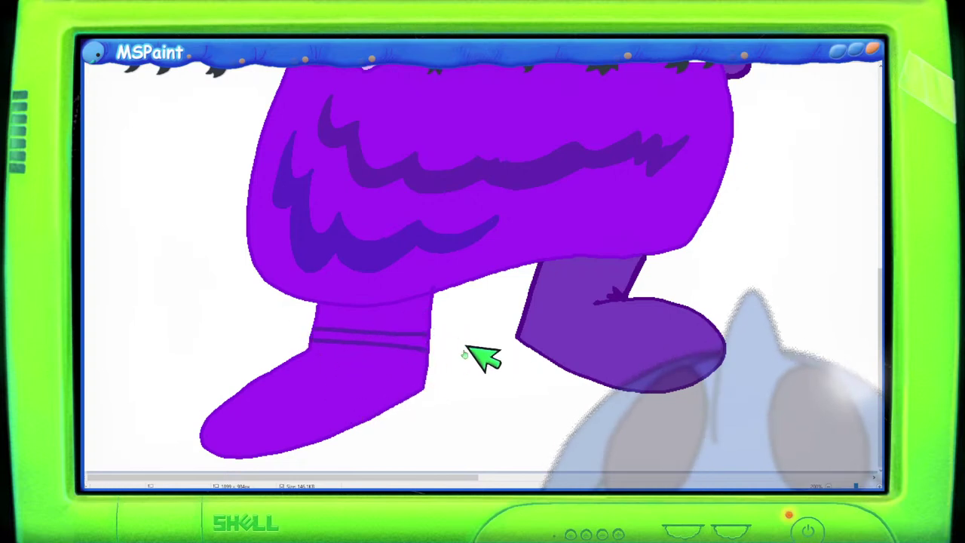
# Draw a cuff line across the top of the right leg.
pyautogui.scroll(-5, 413, 317)
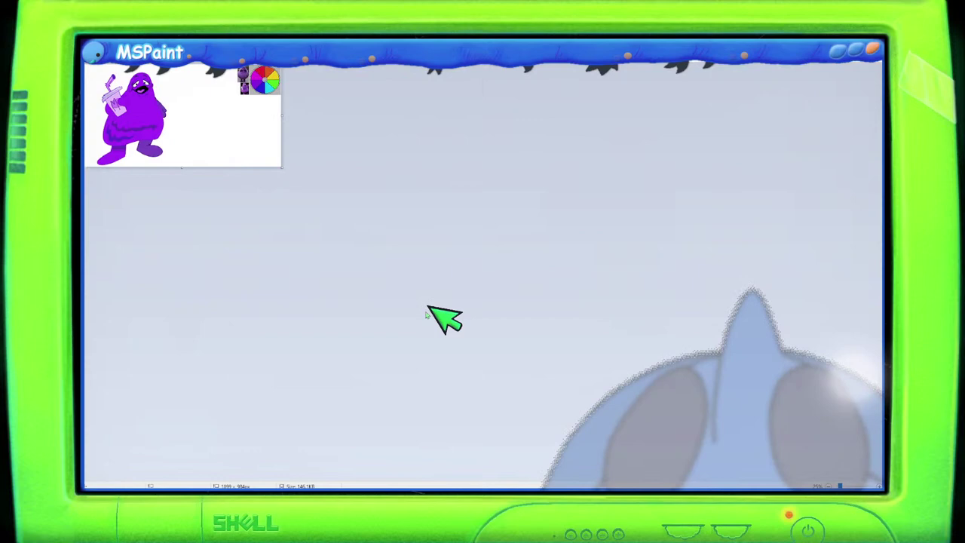
pyautogui.scroll(5, 444, 318)
pyautogui.scroll(-2, 442, 319)
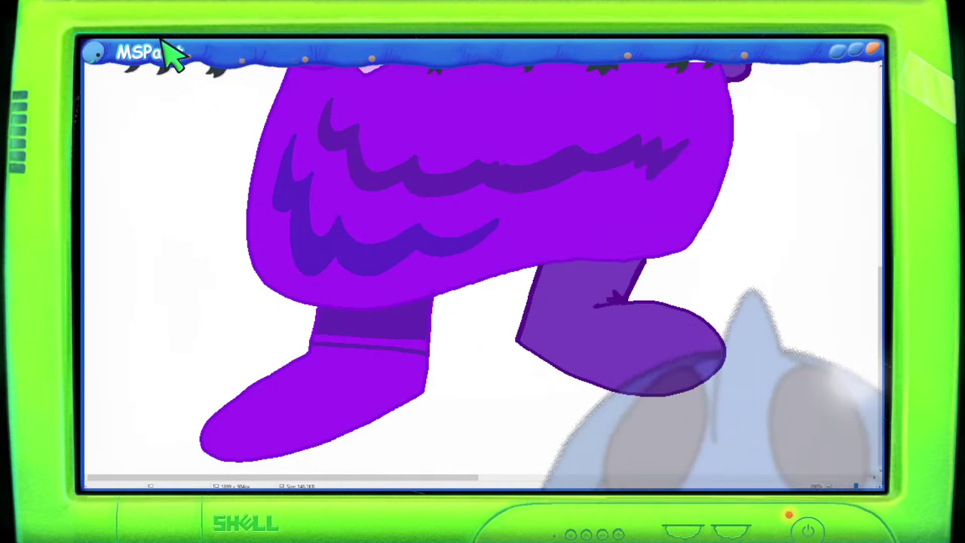
pyautogui.moveTo(644, 263); pyautogui.dragTo(527, 300)
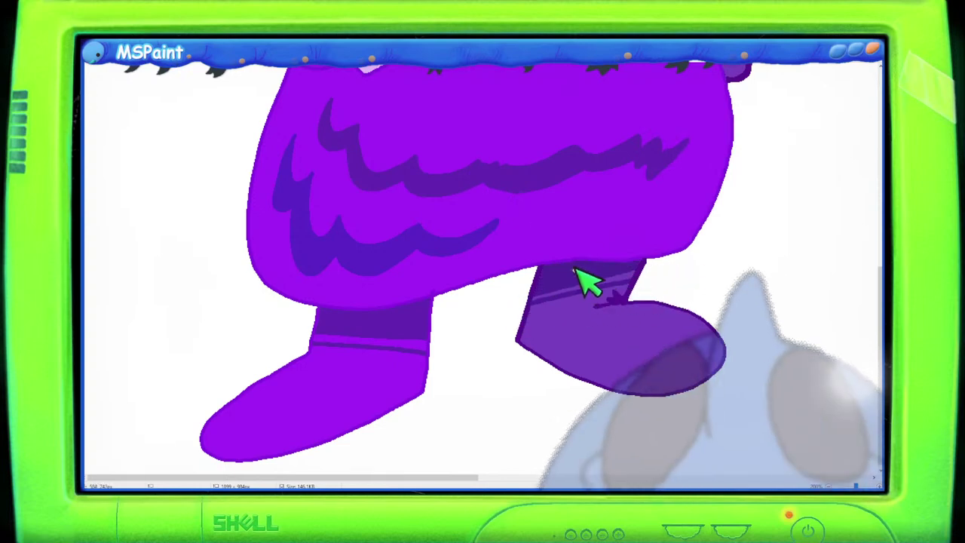
pyautogui.scroll(-5, 588, 283)
pyautogui.scroll(4, 491, 339)
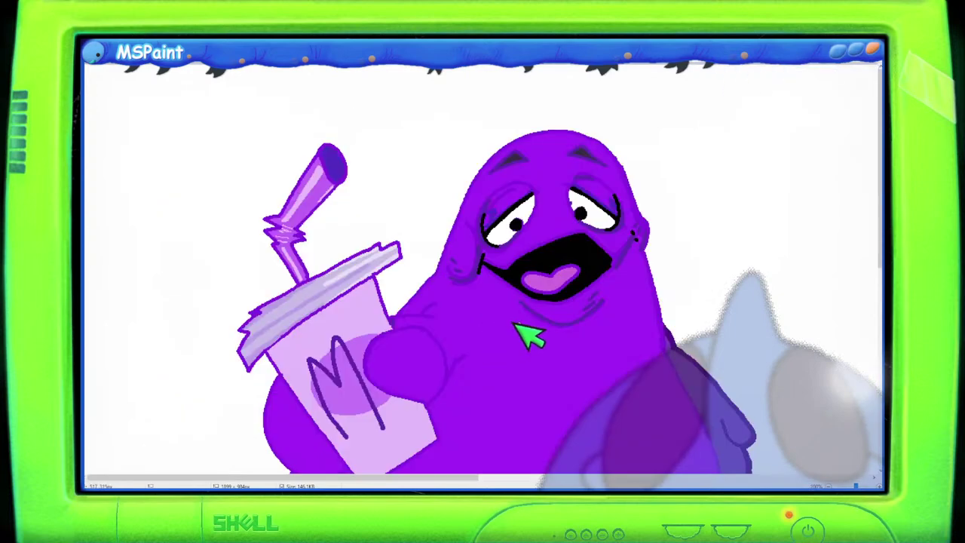
pyautogui.scroll(-5, 561, 326)
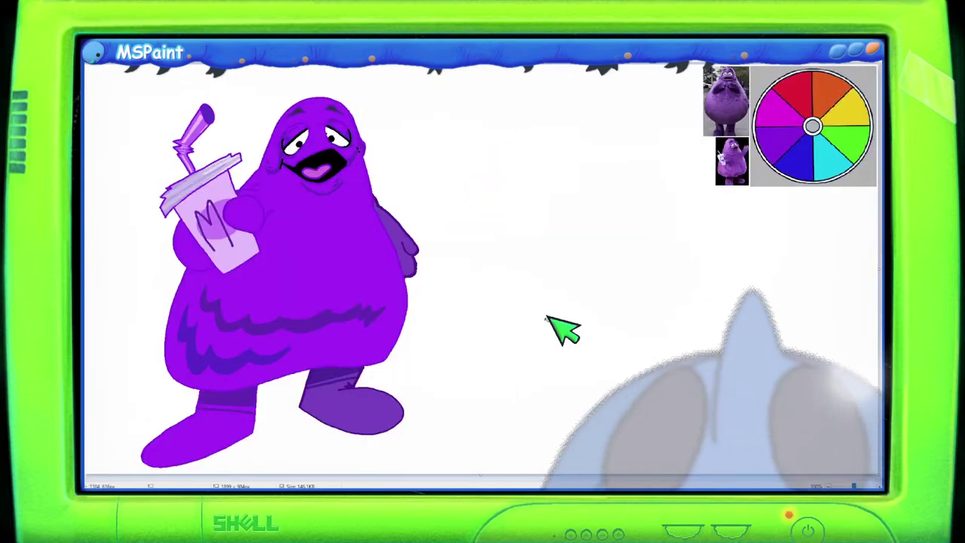
pyautogui.scroll(4, 563, 328)
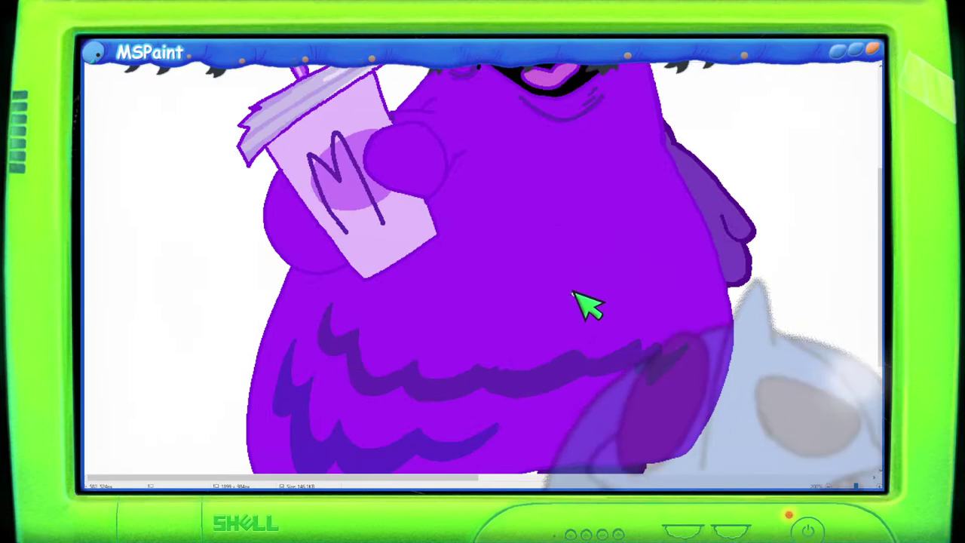
pyautogui.scroll(-4, 572, 293)
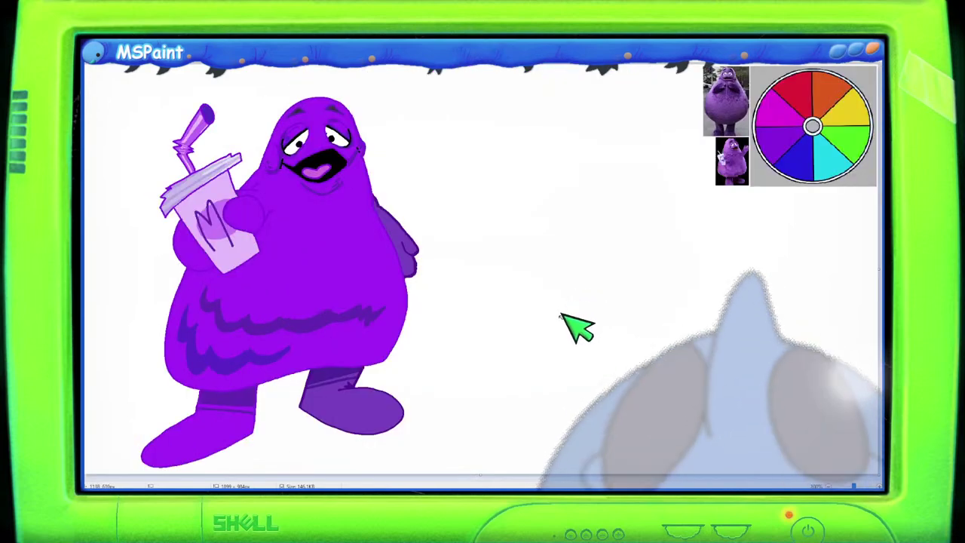
pyautogui.scroll(4, 562, 311)
pyautogui.scroll(-3, 577, 327)
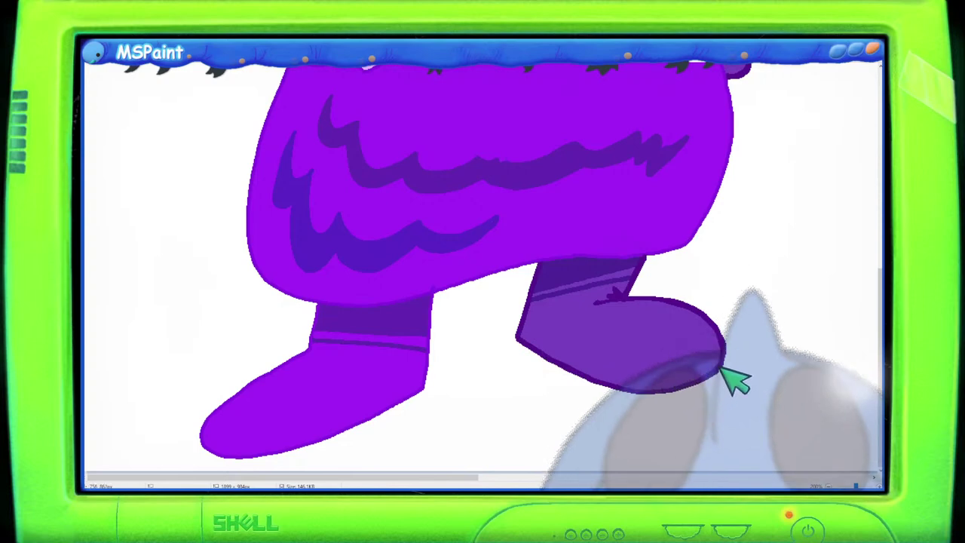
pyautogui.scroll(-5, 498, 369)
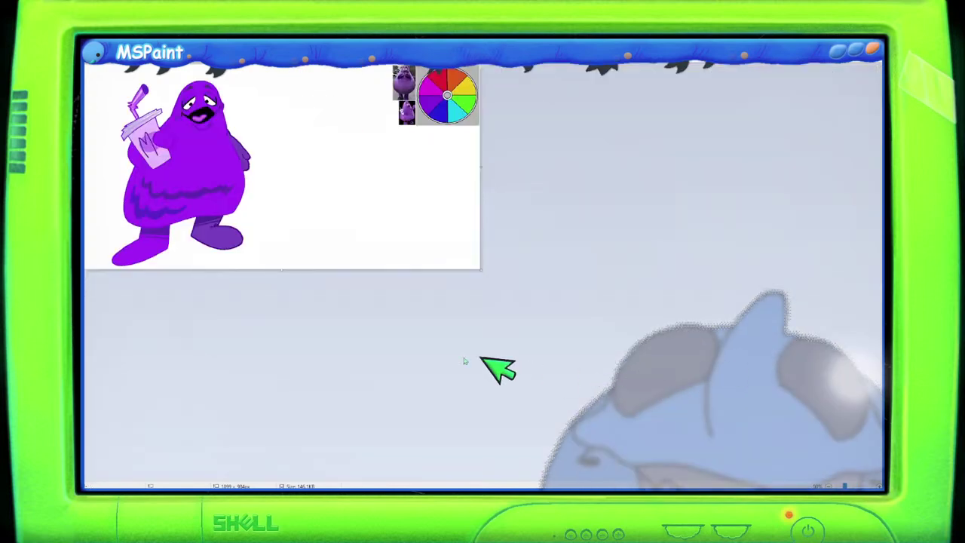
pyautogui.scroll(3, 400, 355)
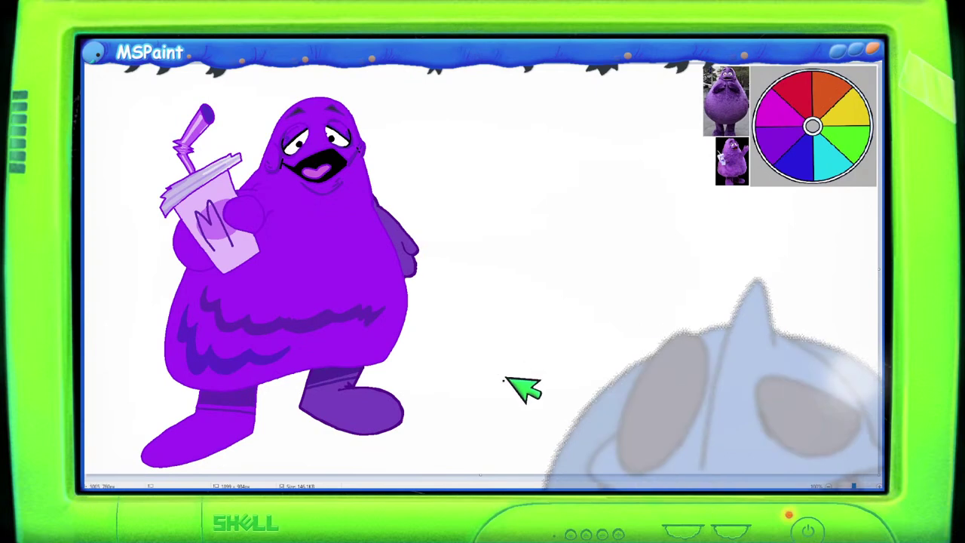
pyautogui.scroll(2, 512, 381)
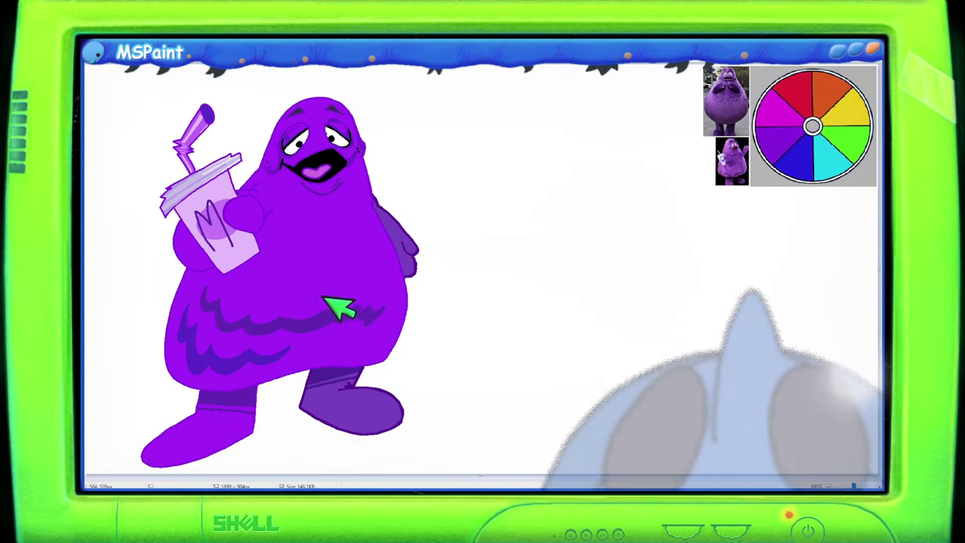
# Brush a pale lavender highlight stroke across Grimace's belly.
pyautogui.moveTo(330, 295)
pyautogui.mouseDown()
pyautogui.moveTo(396, 281)
pyautogui.moveTo(323, 299)
pyautogui.moveTo(375, 296)
pyautogui.mouseUp()
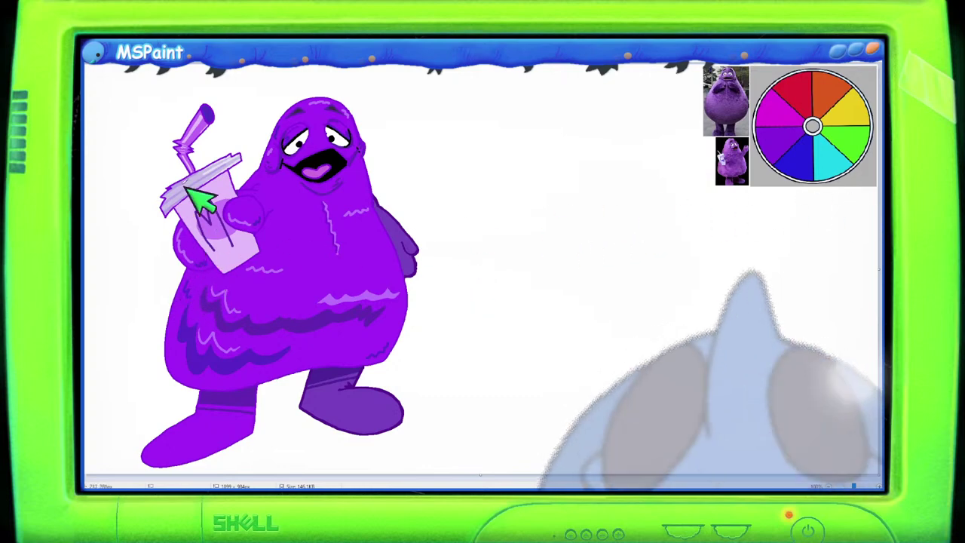
# Paint a light-purple highlight stroke beside the cup, then review the lower figure.
pyautogui.scroll(3, 312, 157)
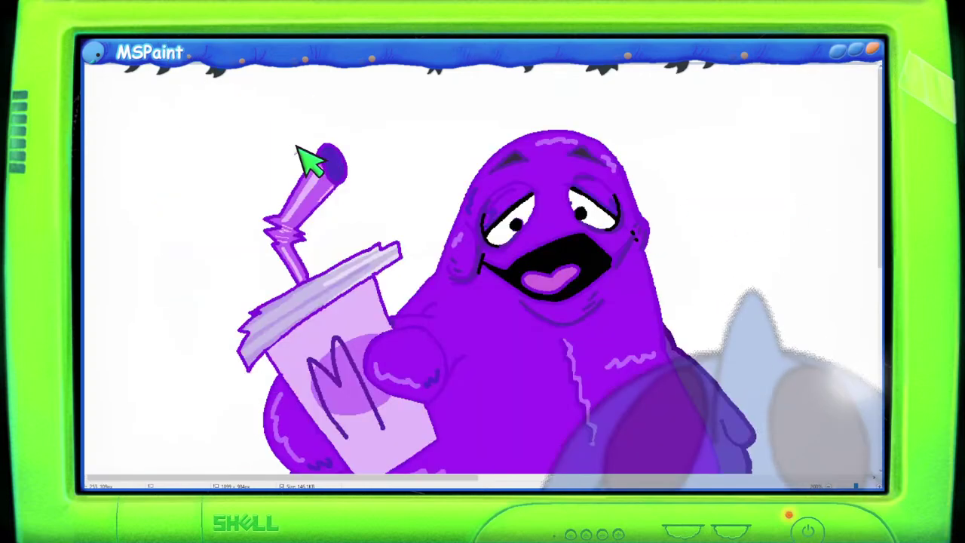
pyautogui.scroll(-5, 319, 157)
pyautogui.scroll(5, 323, 155)
pyautogui.moveTo(316, 147); pyautogui.dragTo(373, 146)
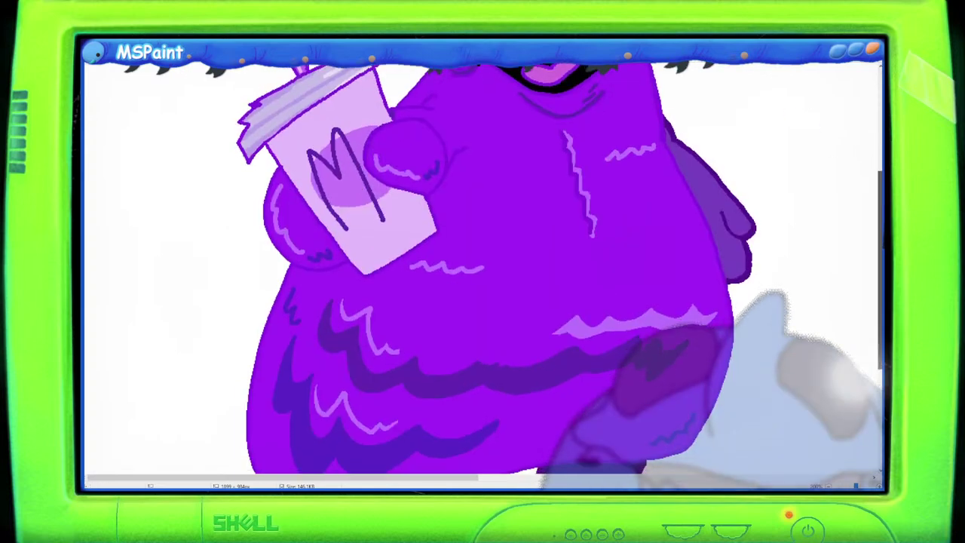
pyautogui.scroll(-2, 291, 189)
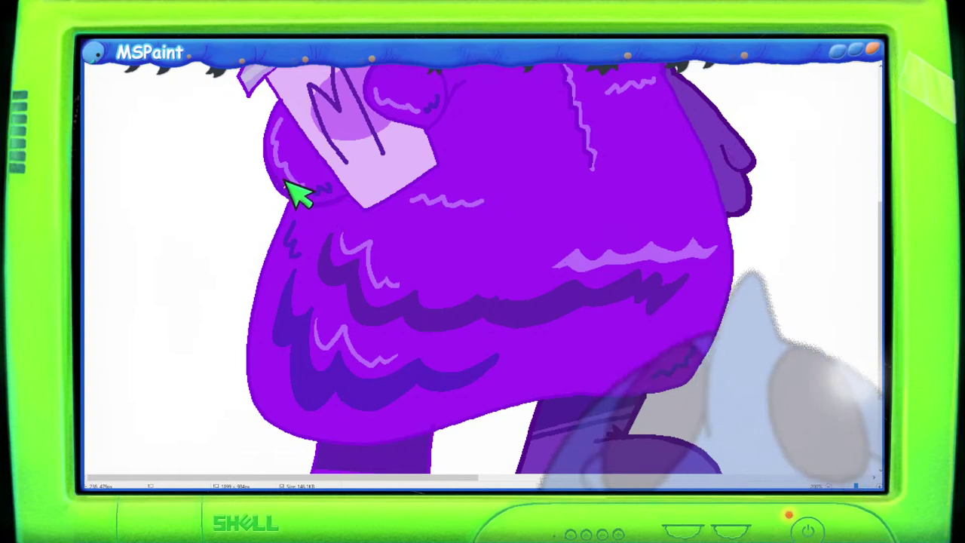
pyautogui.scroll(-3, 759, 198)
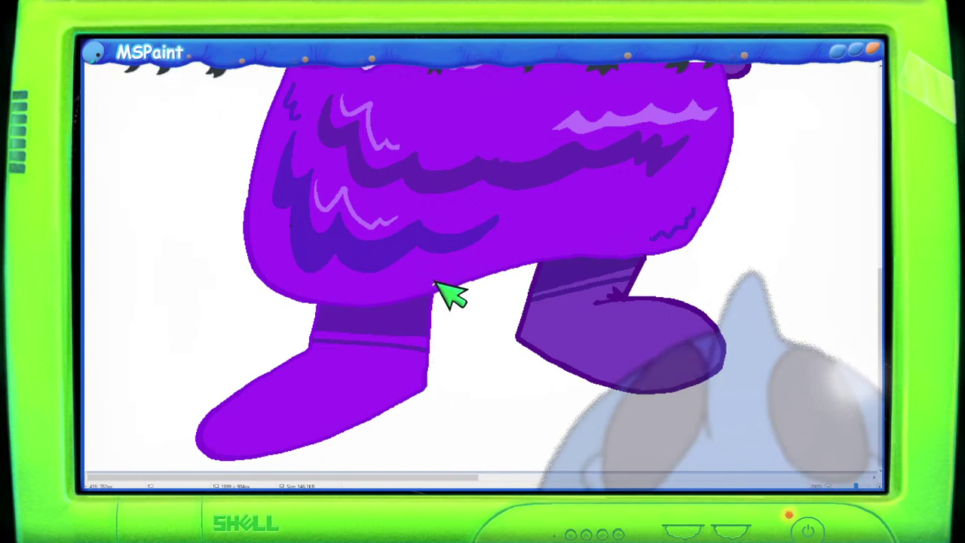
pyautogui.scroll(-1, 461, 192)
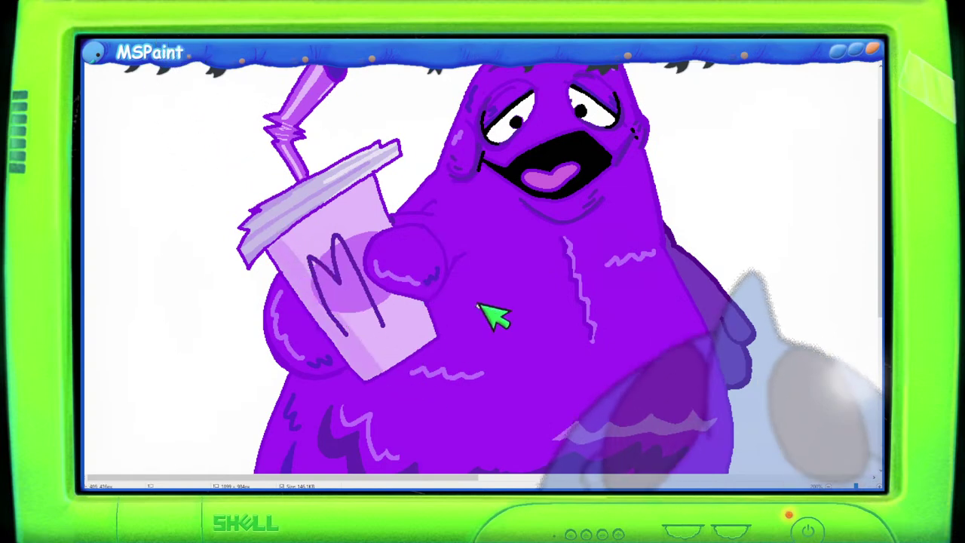
pyautogui.scroll(-1, 496, 313)
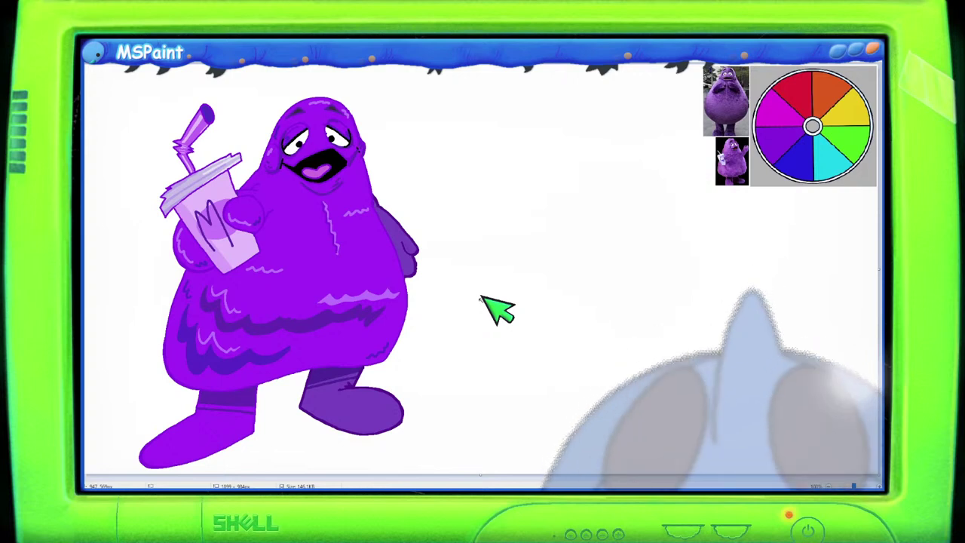
# Brush light-purple highlights down the right arm and the right edge of the head.
pyautogui.scroll(3, 671, 324)
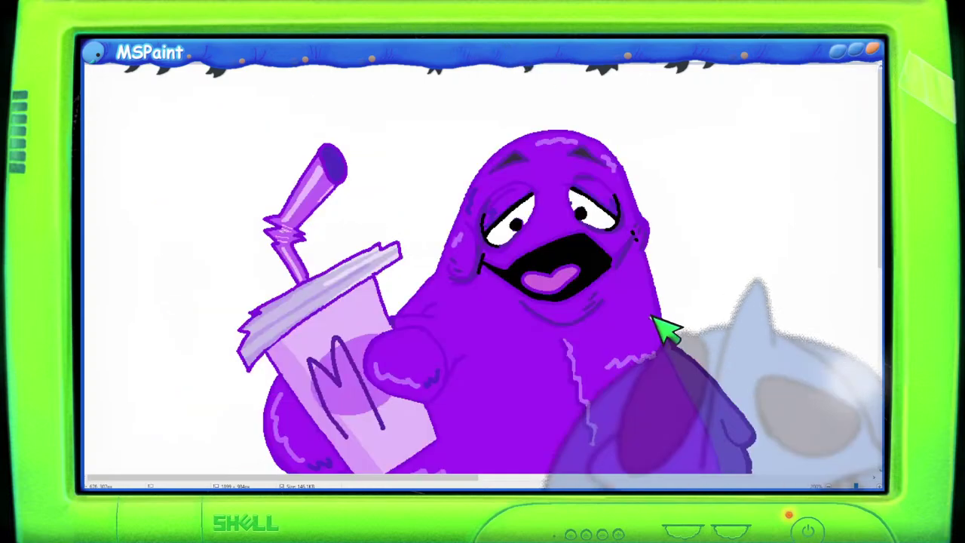
pyautogui.moveTo(490, 478); pyautogui.dragTo(539, 478)
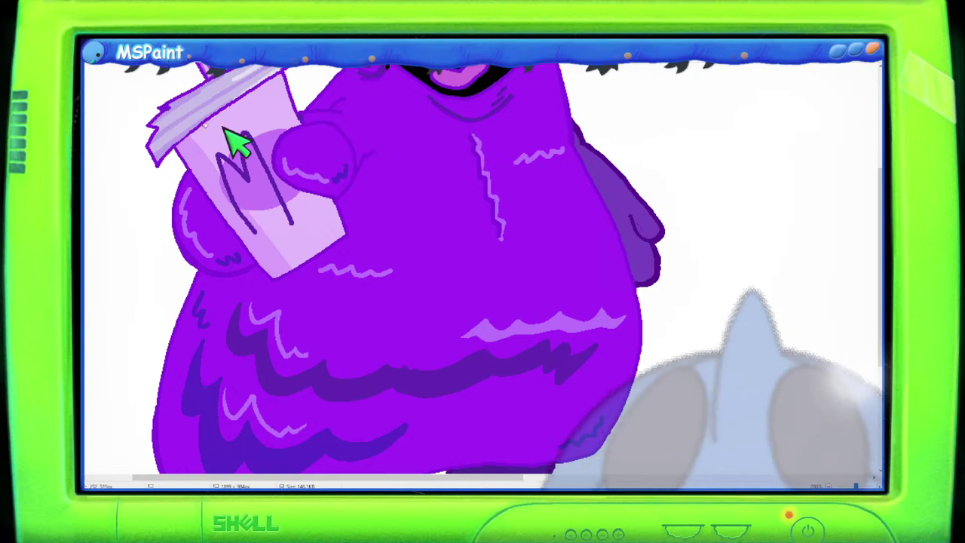
pyautogui.moveTo(609, 236)
pyautogui.mouseDown()
pyautogui.moveTo(620, 243)
pyautogui.moveTo(639, 340)
pyautogui.moveTo(612, 428)
pyautogui.moveTo(595, 443)
pyautogui.mouseUp()
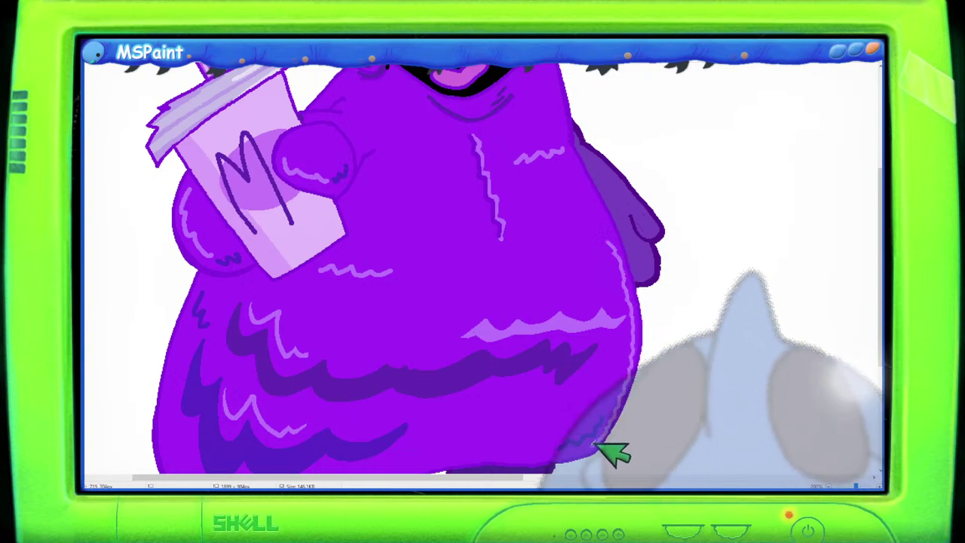
pyautogui.scroll(3, 562, 226)
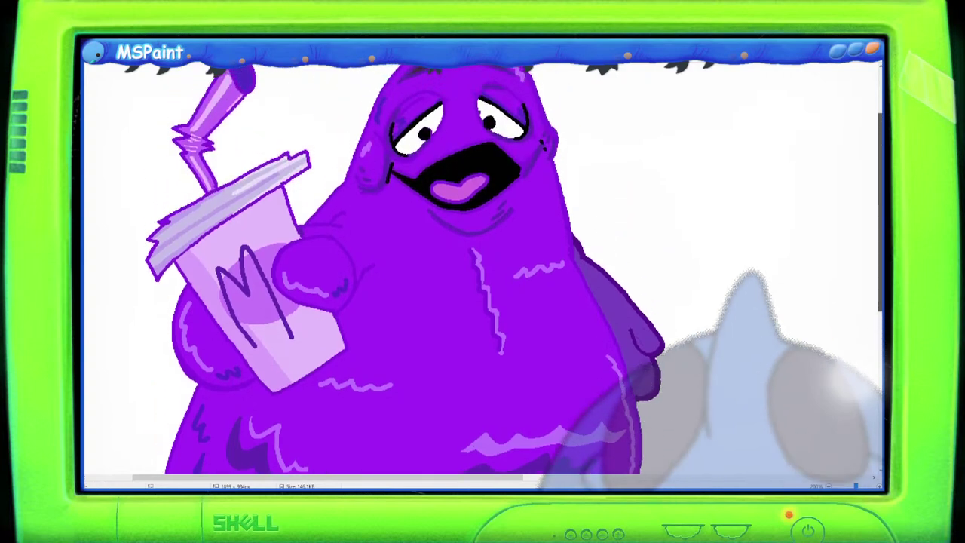
pyautogui.moveTo(554, 181)
pyautogui.mouseDown()
pyautogui.moveTo(566, 241)
pyautogui.moveTo(551, 260)
pyautogui.mouseUp()
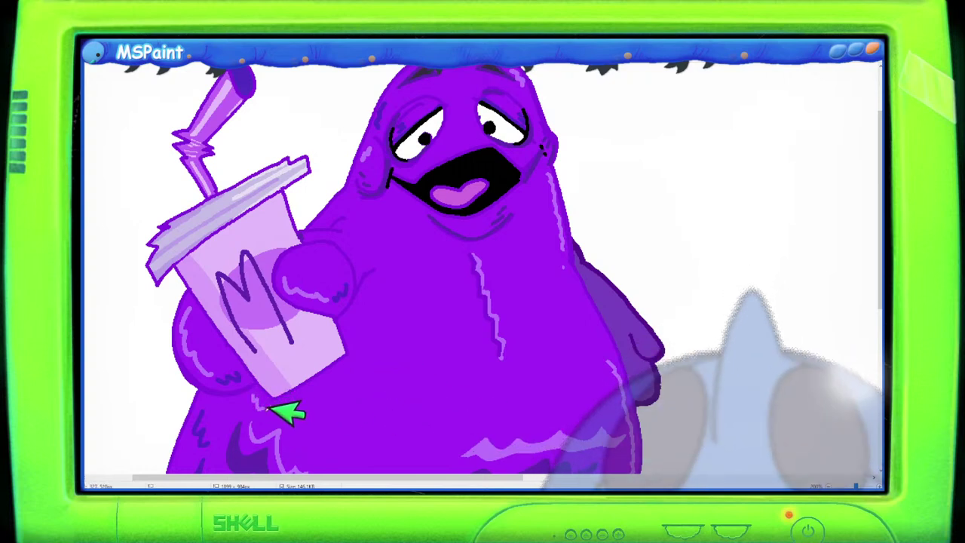
pyautogui.scroll(-4, 417, 334)
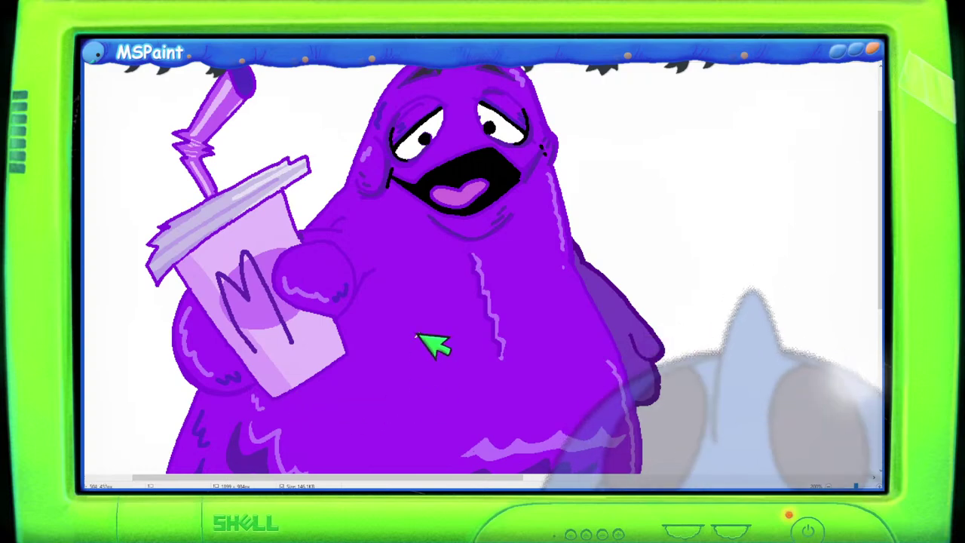
pyautogui.scroll(3, 416, 348)
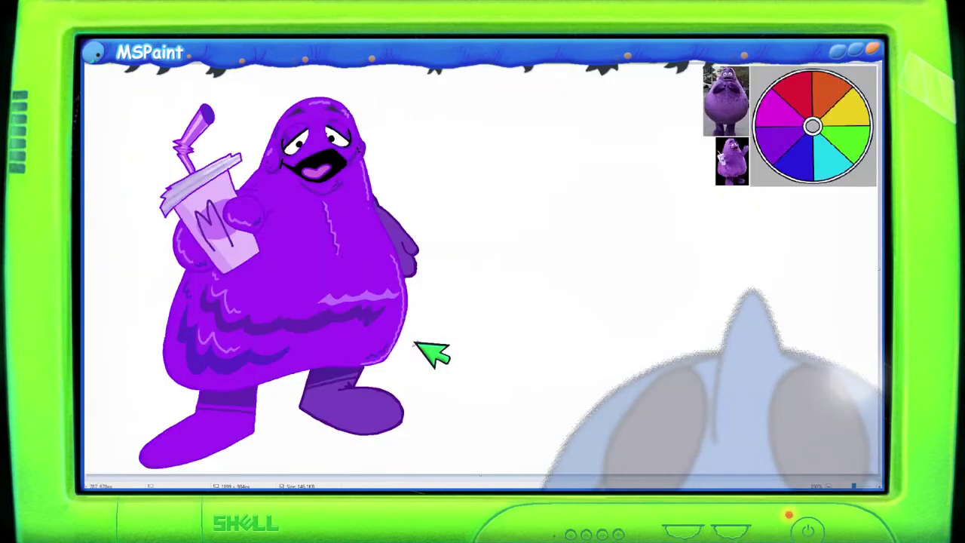
# Scroll up and down over Grimace's lower body to inspect its left and right edges.
pyautogui.scroll(4, 452, 362)
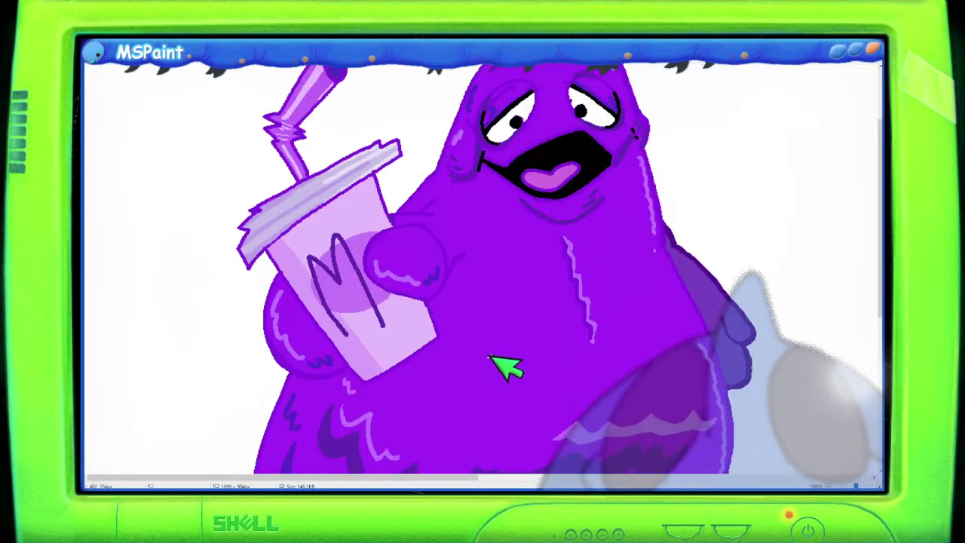
pyautogui.scroll(2, 505, 367)
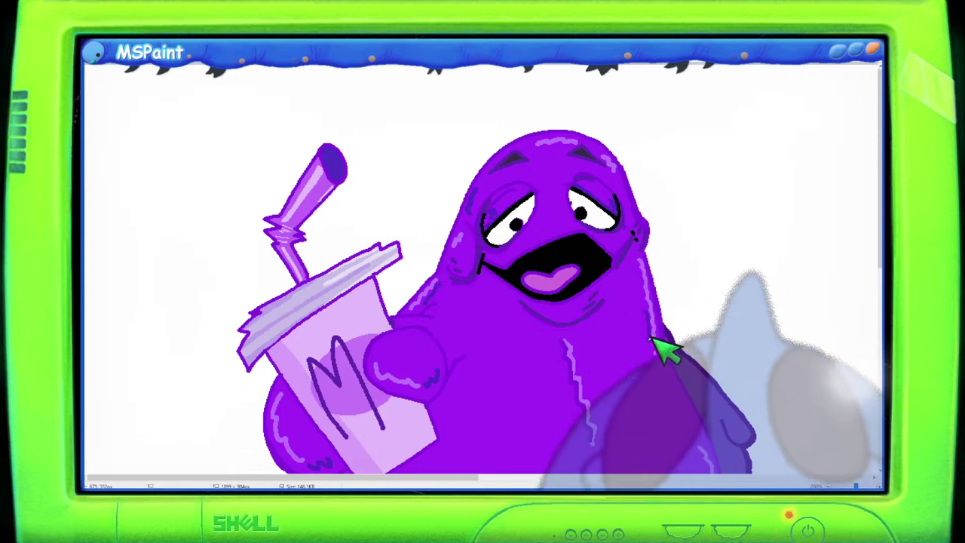
pyautogui.scroll(-6, 674, 316)
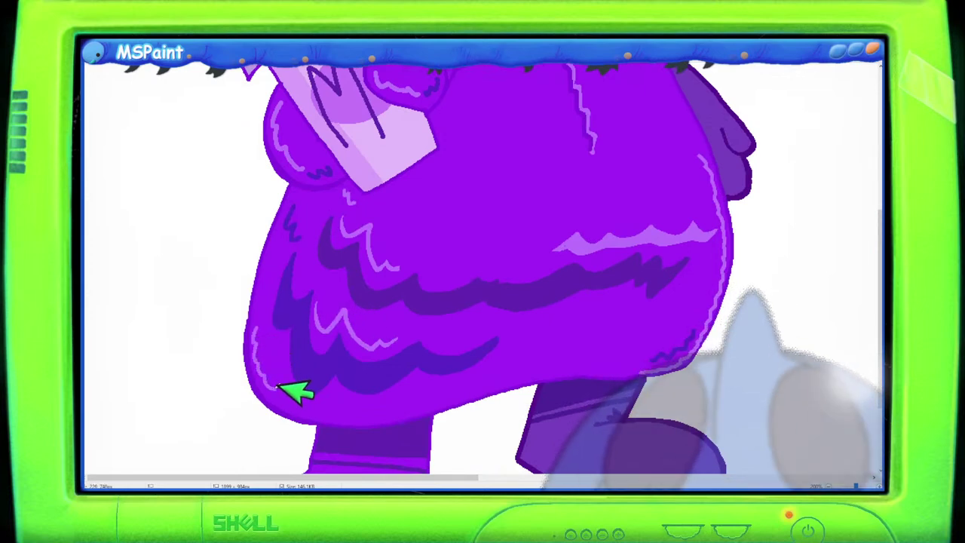
pyautogui.scroll(-5, 311, 403)
pyautogui.scroll(5, 311, 403)
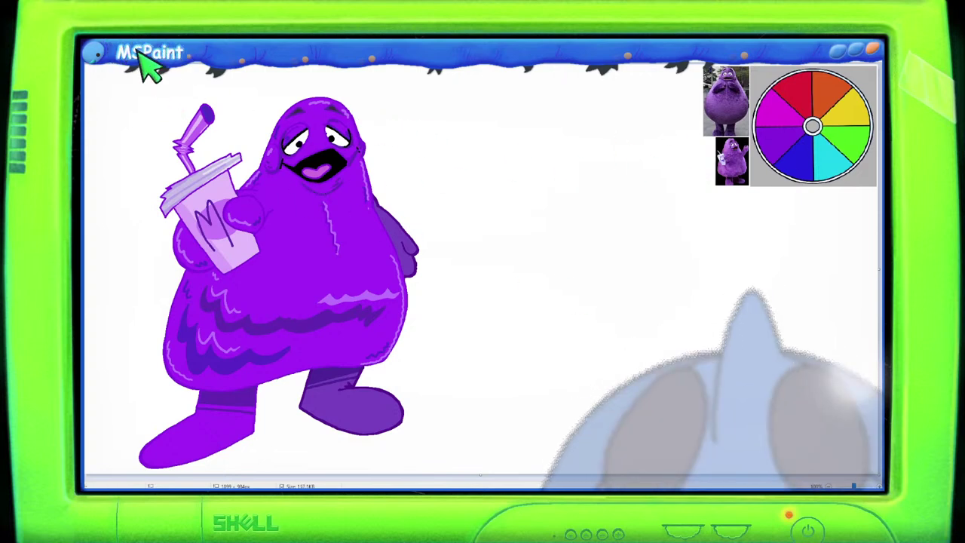
# Select and delete the Grimace drawing, then the reference photos at the top right.
pyautogui.moveTo(92, 68); pyautogui.dragTo(454, 484)
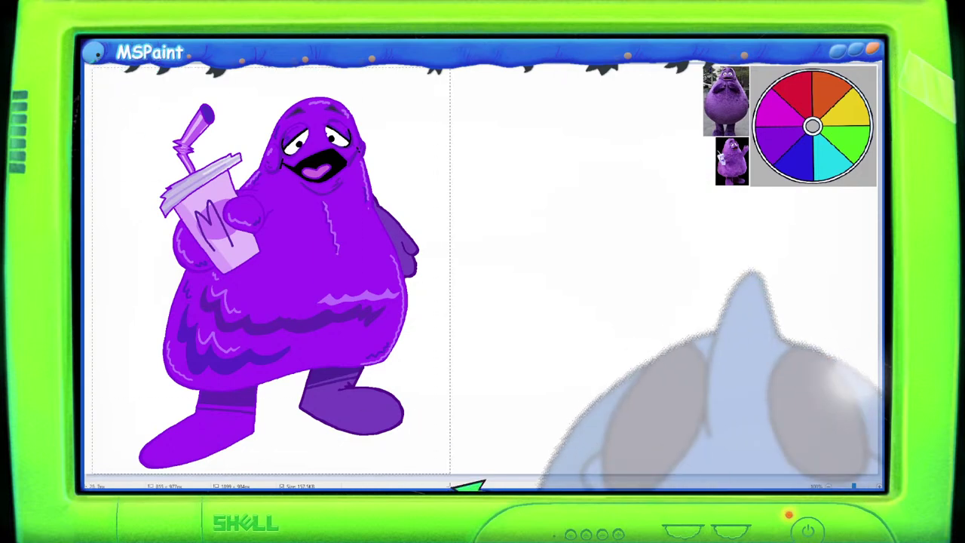
pyautogui.press('Delete')
pyautogui.moveTo(529, 397)
pyautogui.mouseDown()
pyautogui.moveTo(668, 200)
pyautogui.moveTo(730, 42)
pyautogui.mouseUp()
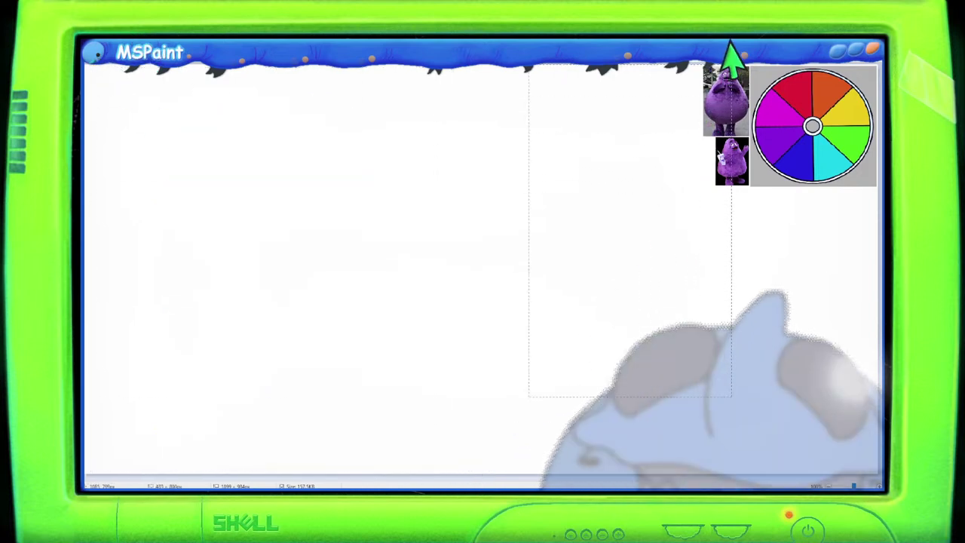
pyautogui.press('Delete')
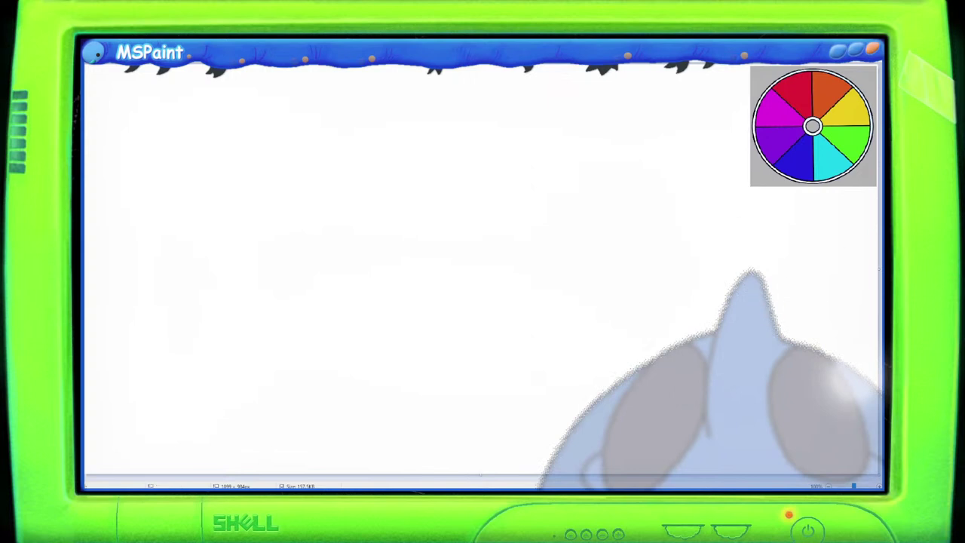
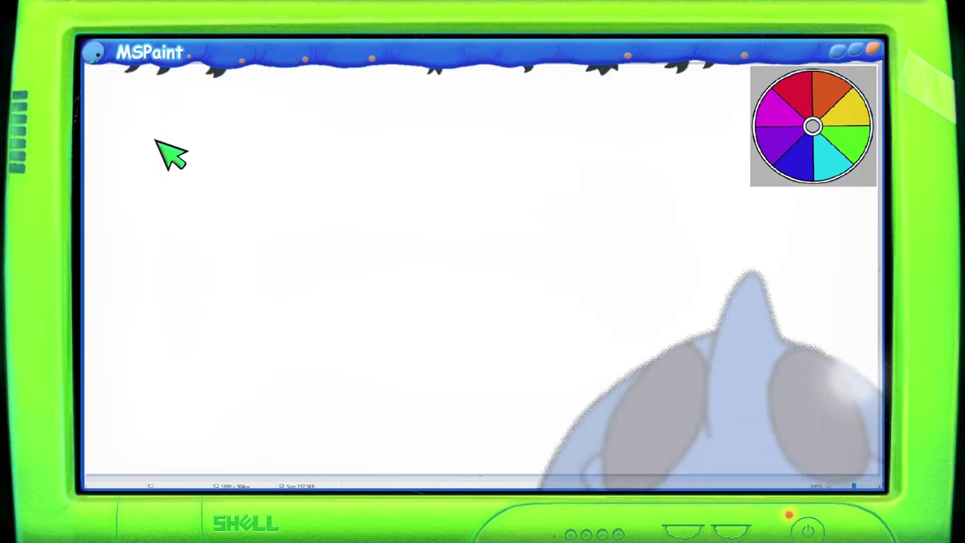
# Paste the purple-suited character reference onto the canvas, discarding two misplaced attempts.
pyautogui.hotkey('ctrl', 'v')
pyautogui.moveTo(170, 156); pyautogui.dragTo(652, 179)
pyautogui.press('Delete')
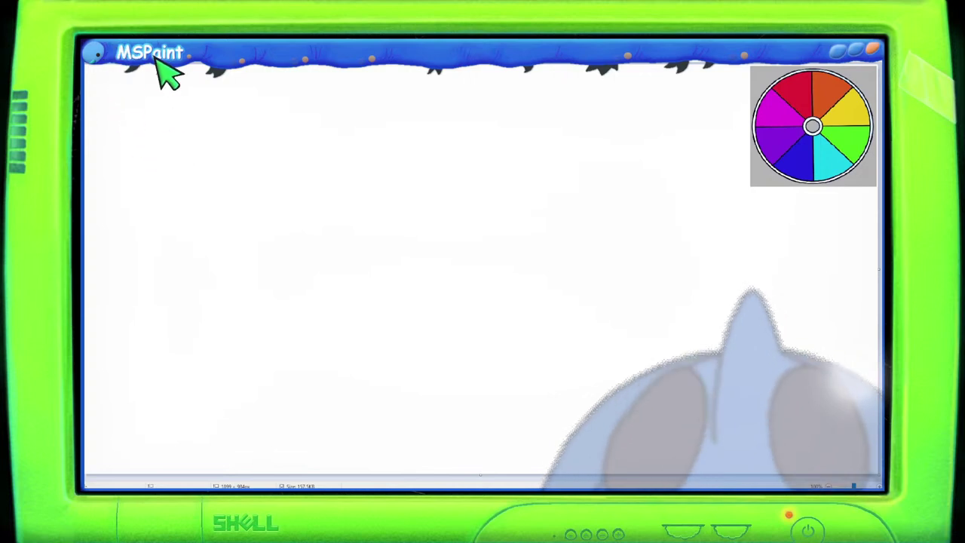
pyautogui.hotkey('ctrl', 'v')
pyautogui.moveTo(138, 128); pyautogui.dragTo(651, 154)
pyautogui.press('Delete')
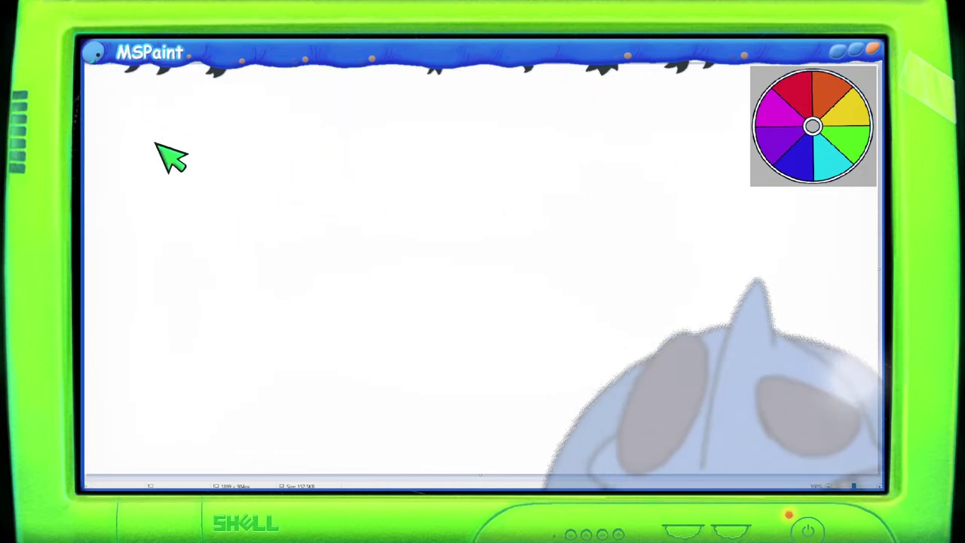
pyautogui.hotkey('ctrl', 'v')
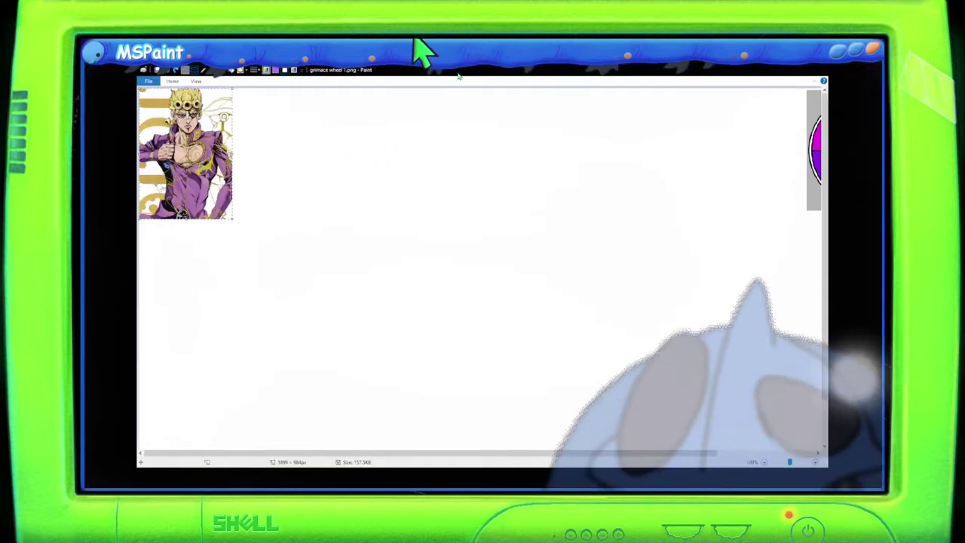
# Move the reference image beside the colour wheel and delete the blank strip beneath it.
pyautogui.moveTo(160, 147)
pyautogui.mouseDown()
pyautogui.moveTo(382, 158)
pyautogui.moveTo(698, 130)
pyautogui.mouseUp()
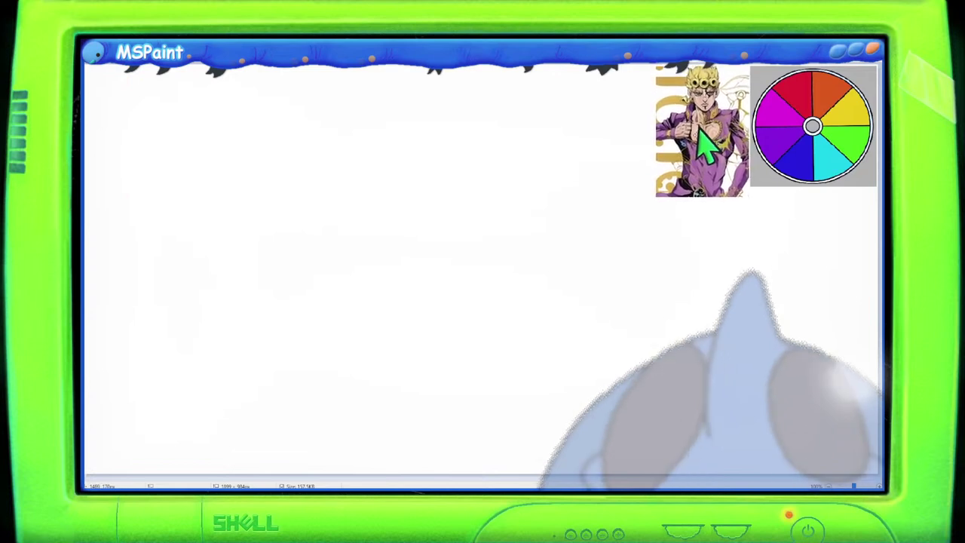
pyautogui.moveTo(820, 272); pyautogui.dragTo(640, 185)
pyautogui.press('Delete')
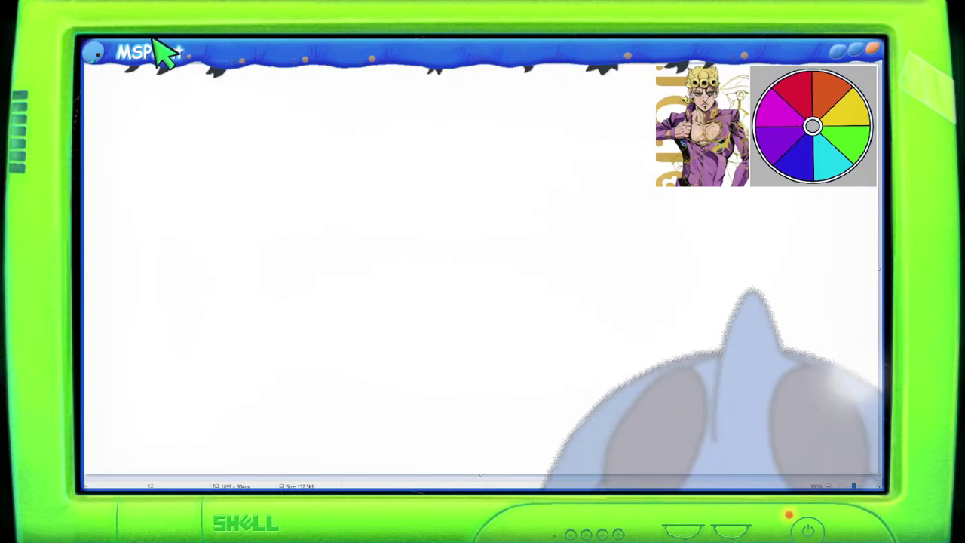
pyautogui.moveTo(365, 183); pyautogui.dragTo(343, 190)
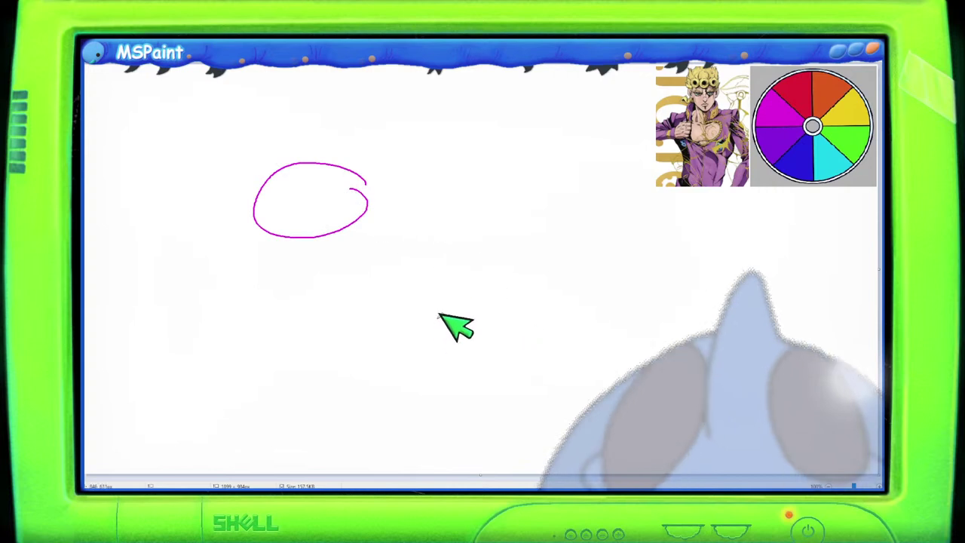
pyautogui.hotkey('ctrl', 'z')
pyautogui.moveTo(408, 200); pyautogui.dragTo(390, 233)
pyautogui.hotkey('ctrl', 'z')
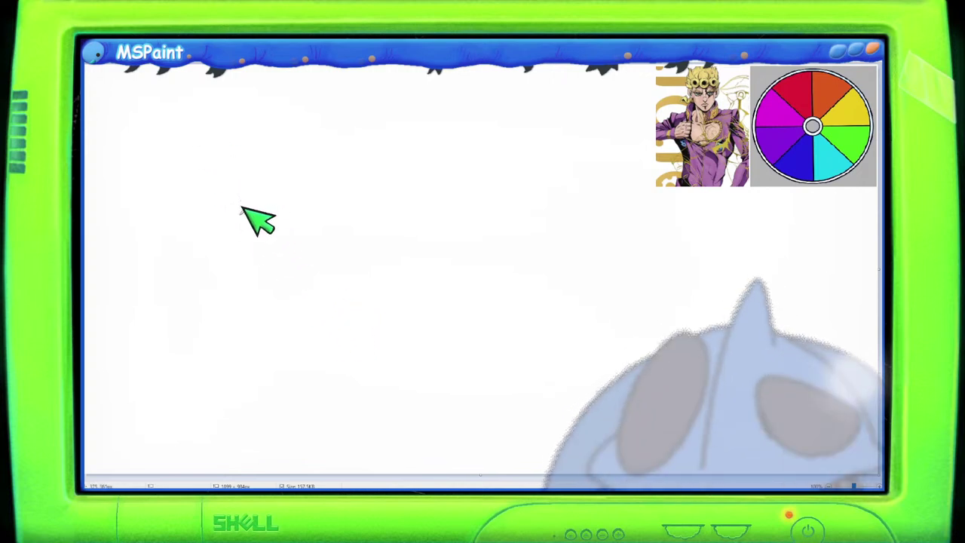
# Draw magenta zigzag outline strokes with a diagonal line ending in a short hook.
pyautogui.moveTo(239, 212)
pyautogui.mouseDown()
pyautogui.moveTo(234, 162)
pyautogui.moveTo(264, 191)
pyautogui.moveTo(267, 182)
pyautogui.moveTo(301, 203)
pyautogui.moveTo(303, 195)
pyautogui.moveTo(286, 184)
pyautogui.moveTo(305, 210)
pyautogui.moveTo(384, 201)
pyautogui.moveTo(370, 189)
pyautogui.moveTo(390, 204)
pyautogui.moveTo(368, 224)
pyautogui.moveTo(386, 202)
pyautogui.moveTo(370, 217)
pyautogui.moveTo(377, 200)
pyautogui.moveTo(350, 216)
pyautogui.moveTo(348, 243)
pyautogui.mouseUp()
pyautogui.hotkey('ctrl', 'z')
pyautogui.hotkey('ctrl', 'z')
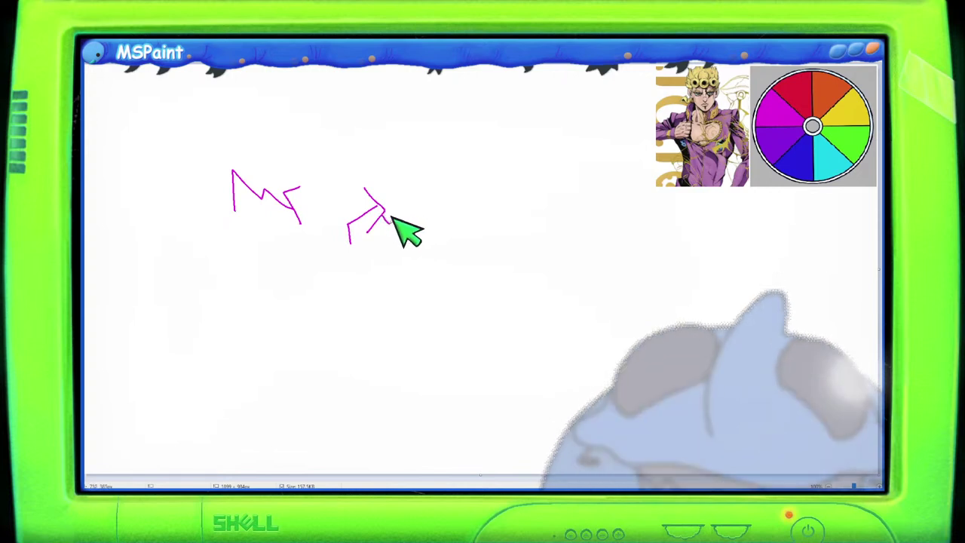
pyautogui.moveTo(393, 216)
pyautogui.mouseDown()
pyautogui.moveTo(452, 205)
pyautogui.moveTo(430, 237)
pyautogui.moveTo(391, 177)
pyautogui.moveTo(439, 247)
pyautogui.moveTo(435, 234)
pyautogui.moveTo(448, 241)
pyautogui.moveTo(441, 256)
pyautogui.moveTo(468, 308)
pyautogui.moveTo(420, 254)
pyautogui.moveTo(466, 309)
pyautogui.mouseUp()
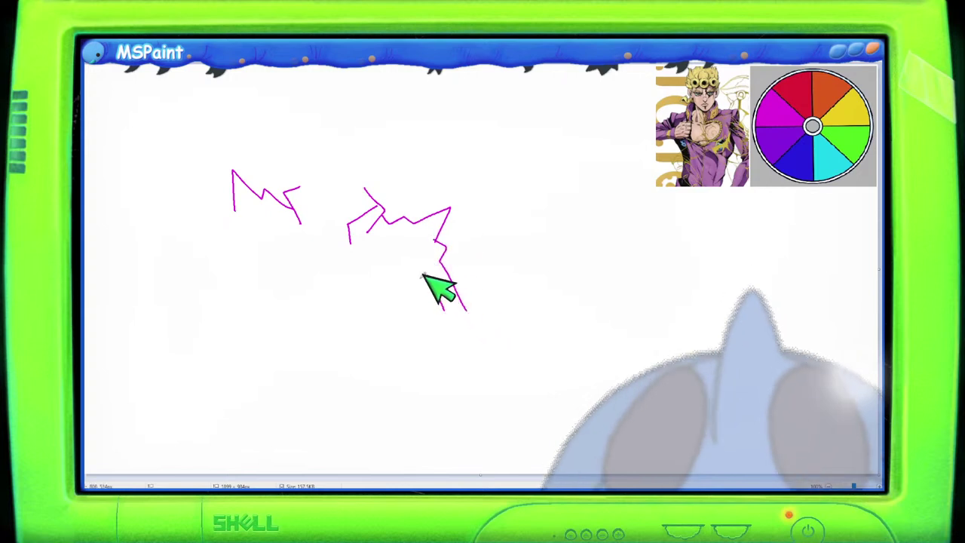
pyautogui.moveTo(414, 261); pyautogui.dragTo(453, 312)
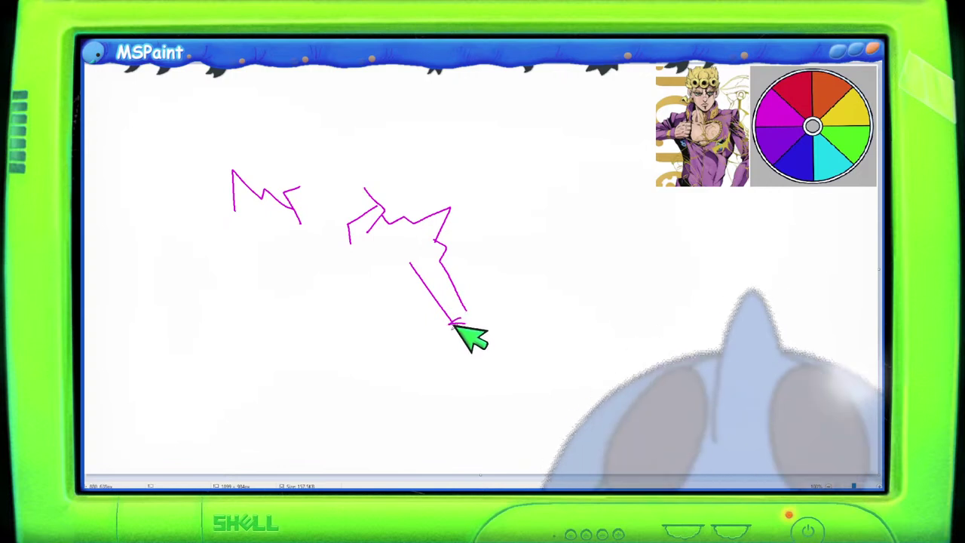
pyautogui.moveTo(463, 322)
pyautogui.mouseDown()
pyautogui.moveTo(408, 371)
pyautogui.moveTo(448, 383)
pyautogui.moveTo(440, 376)
pyautogui.moveTo(452, 402)
pyautogui.moveTo(446, 380)
pyautogui.moveTo(461, 372)
pyautogui.moveTo(456, 362)
pyautogui.moveTo(483, 323)
pyautogui.mouseUp()
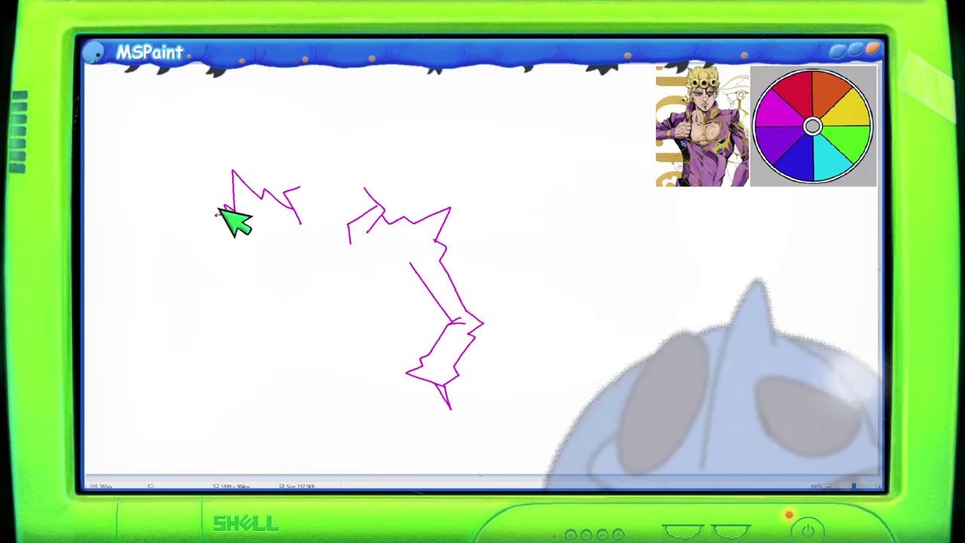
# Draw the horizontal arm outline running left and a jagged fist at its end.
pyautogui.moveTo(218, 214)
pyautogui.mouseDown()
pyautogui.moveTo(156, 215)
pyautogui.moveTo(123, 242)
pyautogui.moveTo(131, 238)
pyautogui.moveTo(141, 258)
pyautogui.moveTo(161, 247)
pyautogui.moveTo(161, 261)
pyautogui.moveTo(179, 254)
pyautogui.moveTo(241, 264)
pyautogui.moveTo(256, 261)
pyautogui.moveTo(256, 234)
pyautogui.mouseUp()
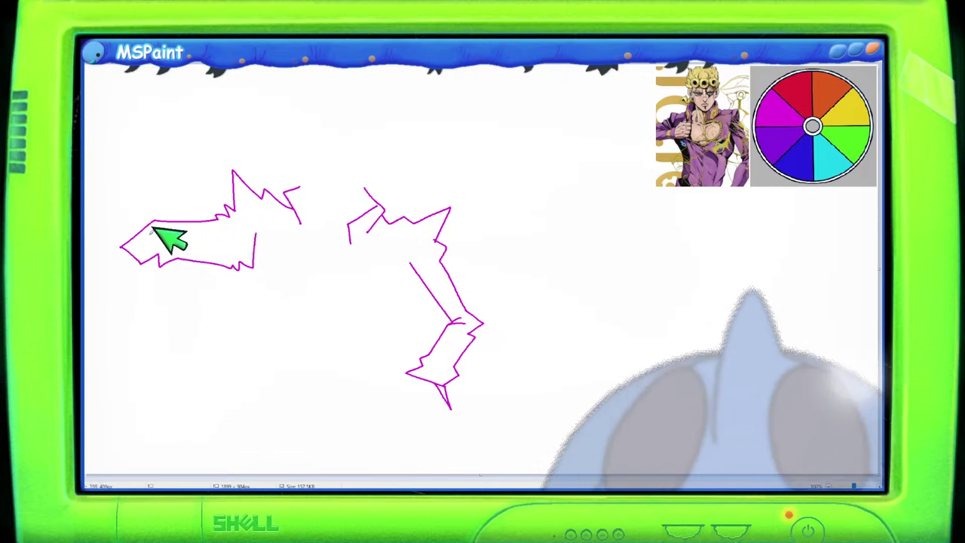
pyautogui.moveTo(138, 240); pyautogui.dragTo(169, 224)
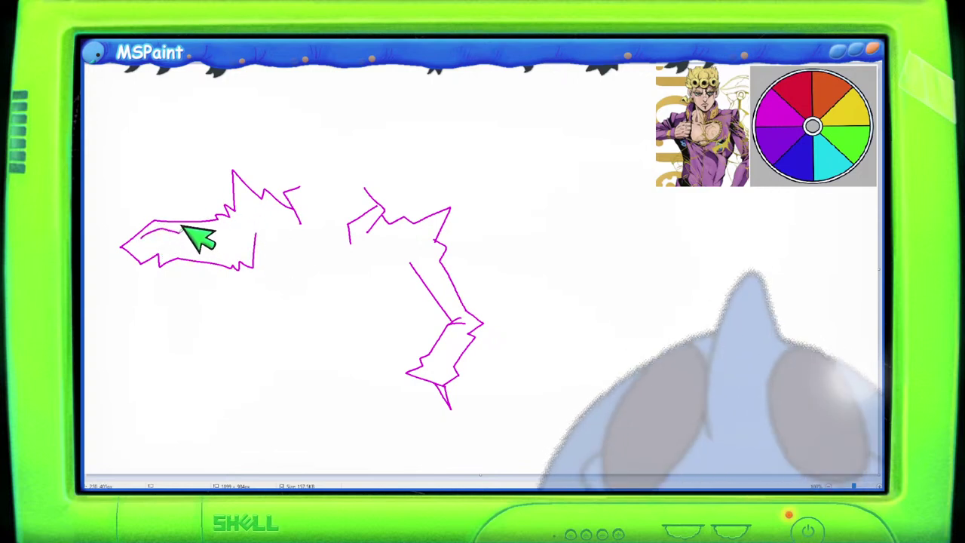
pyautogui.moveTo(183, 223); pyautogui.dragTo(232, 228)
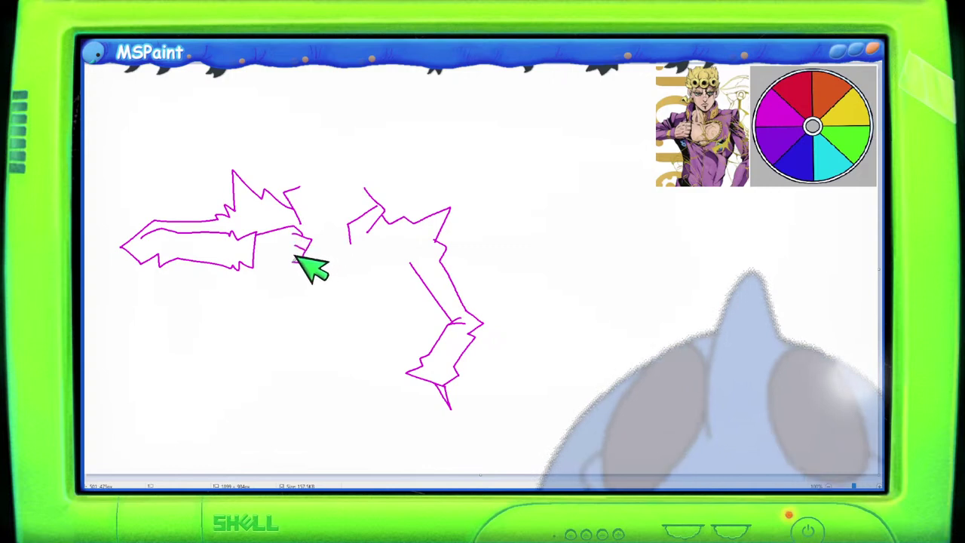
pyautogui.hotkey('ctrl', 'z')
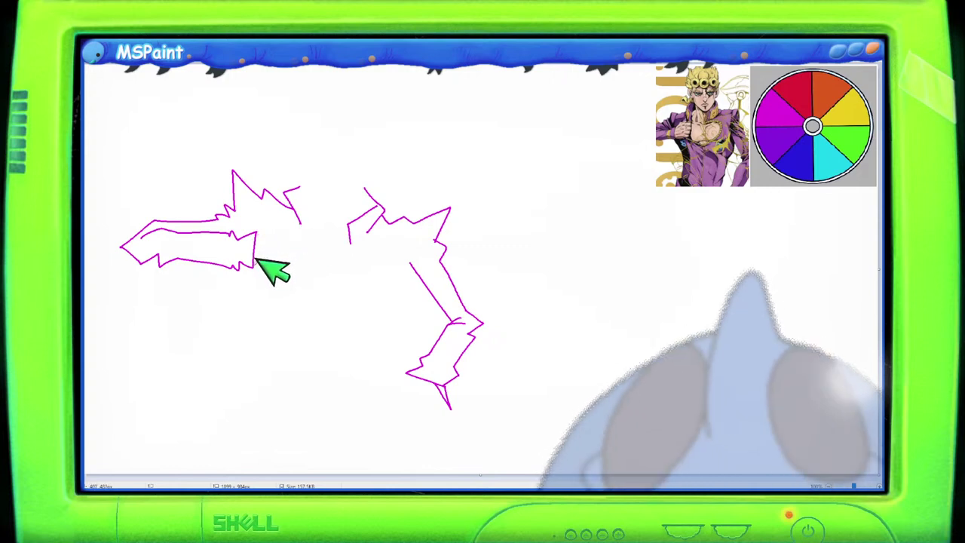
pyautogui.moveTo(257, 259)
pyautogui.mouseDown()
pyautogui.moveTo(291, 273)
pyautogui.moveTo(300, 266)
pyautogui.moveTo(276, 225)
pyautogui.mouseUp()
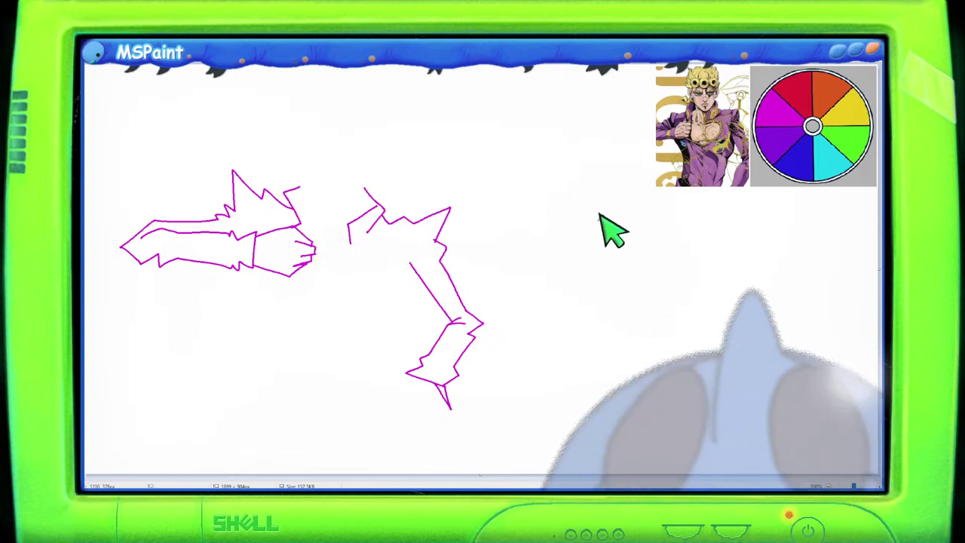
# Sketch magenta curves and arcs beside the reference image, removing the small head circle again.
pyautogui.moveTo(590, 220)
pyautogui.mouseDown()
pyautogui.moveTo(583, 146)
pyautogui.moveTo(517, 97)
pyautogui.moveTo(531, 89)
pyautogui.moveTo(616, 183)
pyautogui.mouseUp()
pyautogui.hotkey('ctrl', 'z')
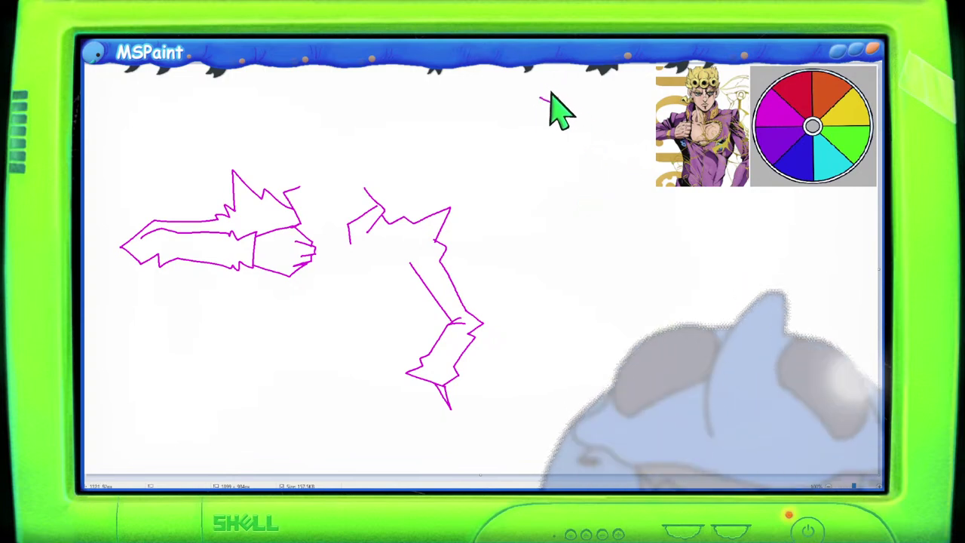
pyautogui.moveTo(539, 97); pyautogui.dragTo(625, 200)
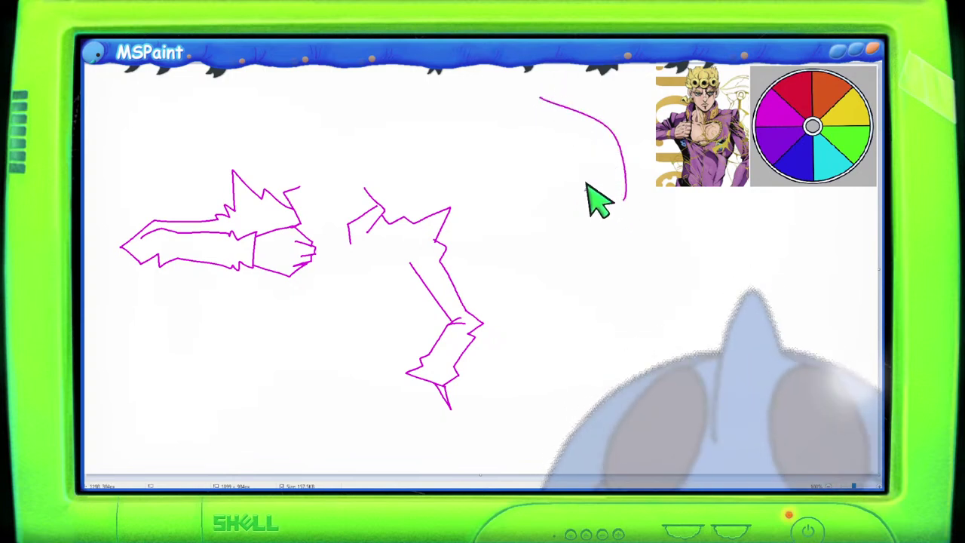
pyautogui.moveTo(557, 117); pyautogui.dragTo(593, 183)
pyautogui.moveTo(531, 208)
pyautogui.mouseDown()
pyautogui.moveTo(597, 209)
pyautogui.moveTo(614, 254)
pyautogui.mouseUp()
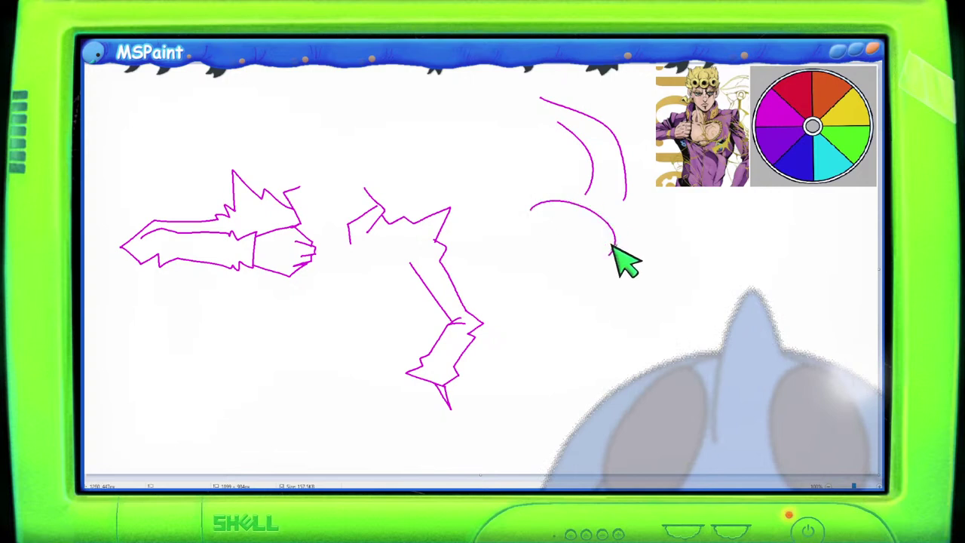
pyautogui.moveTo(510, 178)
pyautogui.mouseDown()
pyautogui.moveTo(562, 188)
pyautogui.moveTo(520, 165)
pyautogui.mouseUp()
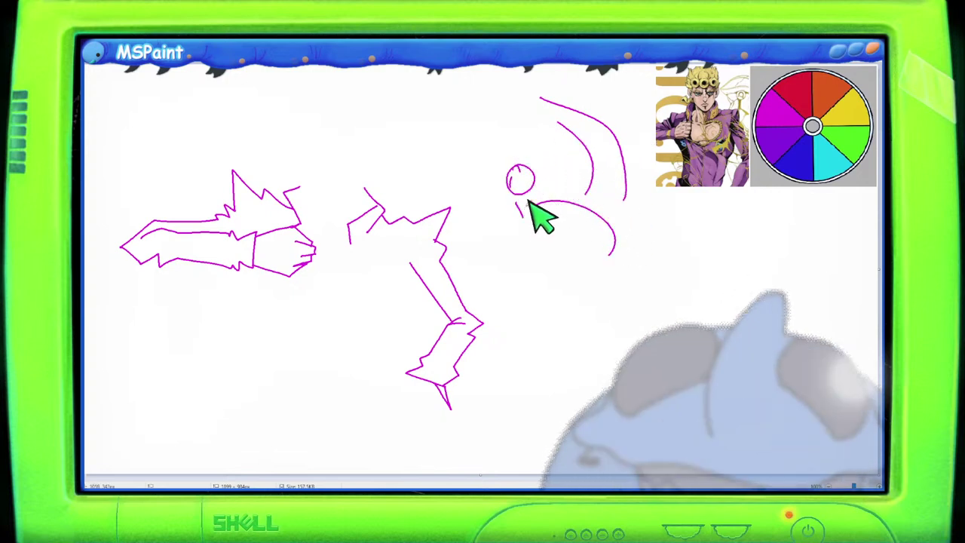
pyautogui.moveTo(518, 203)
pyautogui.mouseDown()
pyautogui.moveTo(520, 215)
pyautogui.moveTo(503, 224)
pyautogui.mouseUp()
pyautogui.moveTo(540, 175); pyautogui.dragTo(586, 218)
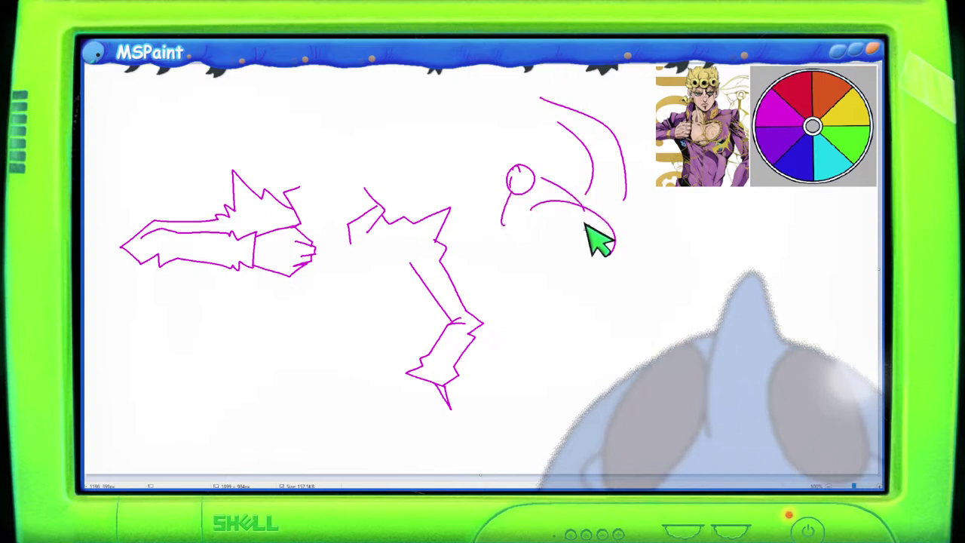
pyautogui.hotkey('ctrl', 'z')
pyautogui.hotkey('ctrl', 'z')
pyautogui.hotkey('ctrl', 'z')
pyautogui.hotkey('ctrl', 'z')
pyautogui.hotkey('ctrl', 'z')
pyautogui.hotkey('ctrl', 'z')
pyautogui.hotkey('ctrl', 'z')
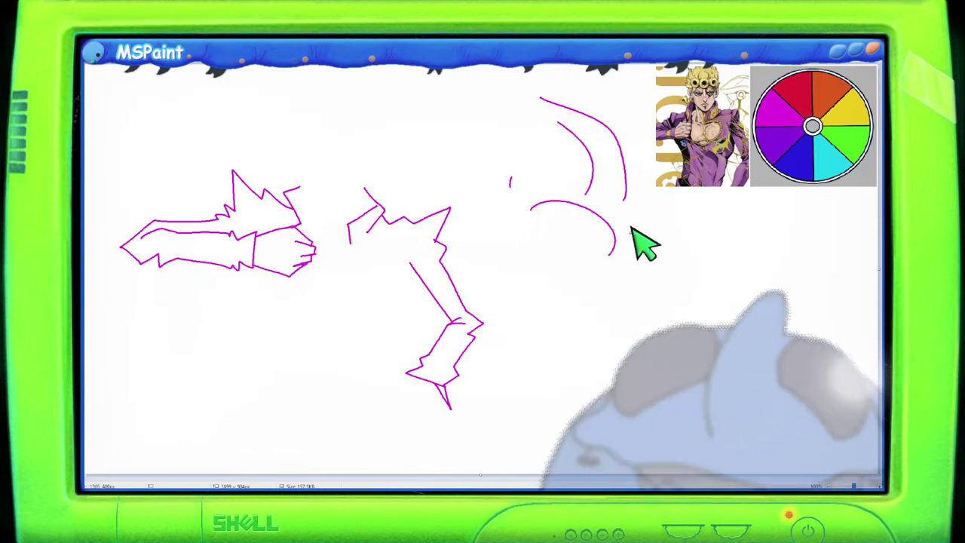
pyautogui.click(485, 280)
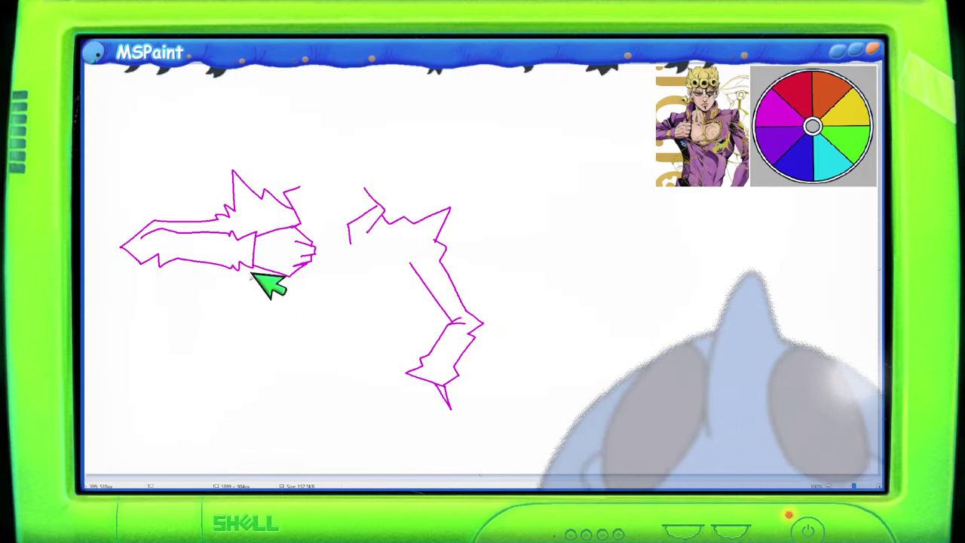
# Draw jagged lines down from the figure into the lower legs and feet.
pyautogui.moveTo(261, 276)
pyautogui.mouseDown()
pyautogui.moveTo(280, 281)
pyautogui.moveTo(331, 345)
pyautogui.mouseUp()
pyautogui.hotkey('ctrl', 'z')
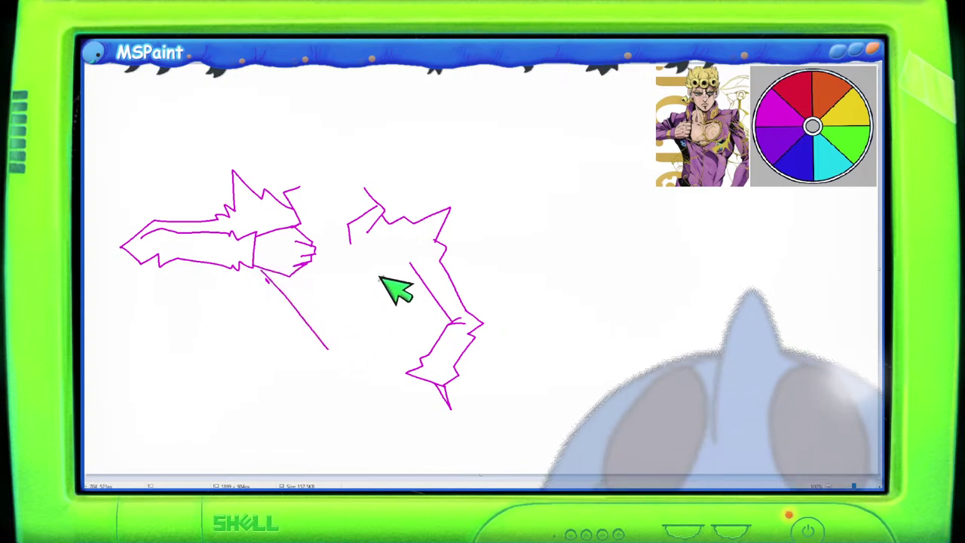
pyautogui.hotkey('ctrl', 'z')
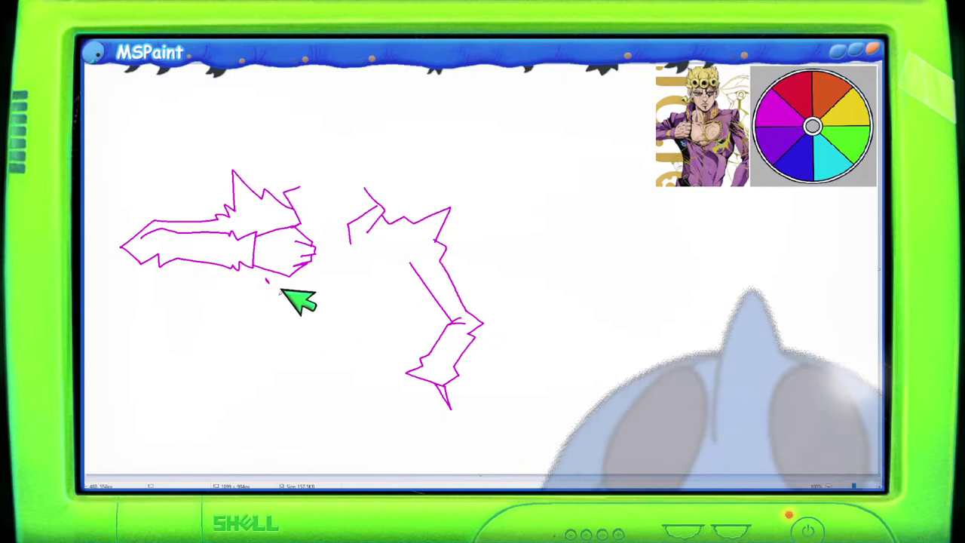
pyautogui.moveTo(262, 275); pyautogui.dragTo(310, 362)
pyautogui.moveTo(386, 260); pyautogui.dragTo(358, 325)
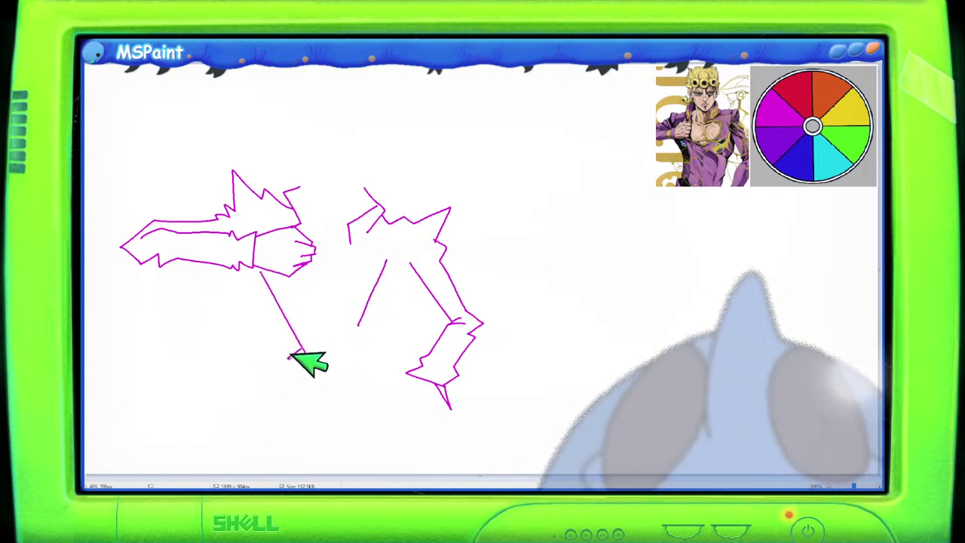
pyautogui.moveTo(293, 374); pyautogui.dragTo(220, 411)
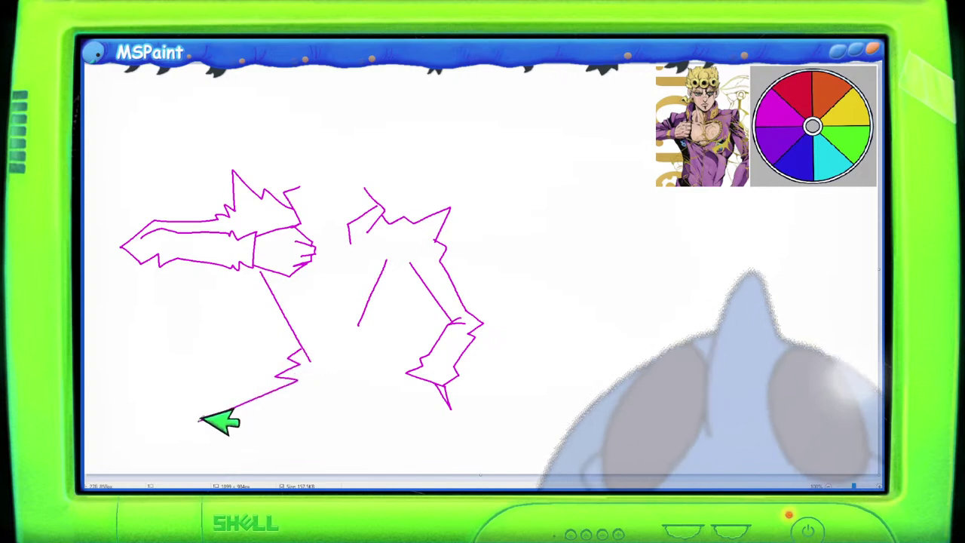
pyautogui.moveTo(269, 428)
pyautogui.mouseDown()
pyautogui.moveTo(315, 414)
pyautogui.moveTo(331, 363)
pyautogui.moveTo(408, 449)
pyautogui.moveTo(367, 404)
pyautogui.moveTo(417, 457)
pyautogui.mouseUp()
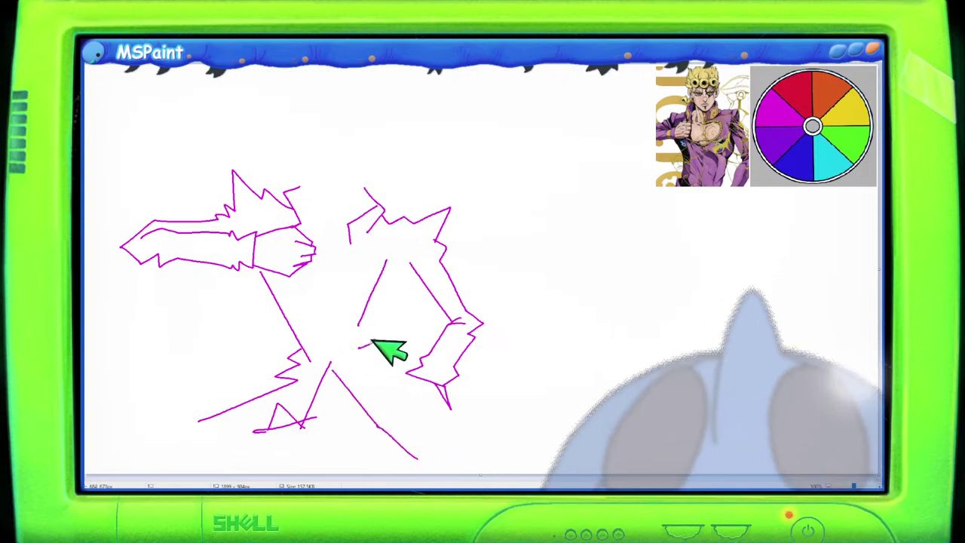
pyautogui.moveTo(371, 341); pyautogui.dragTo(402, 381)
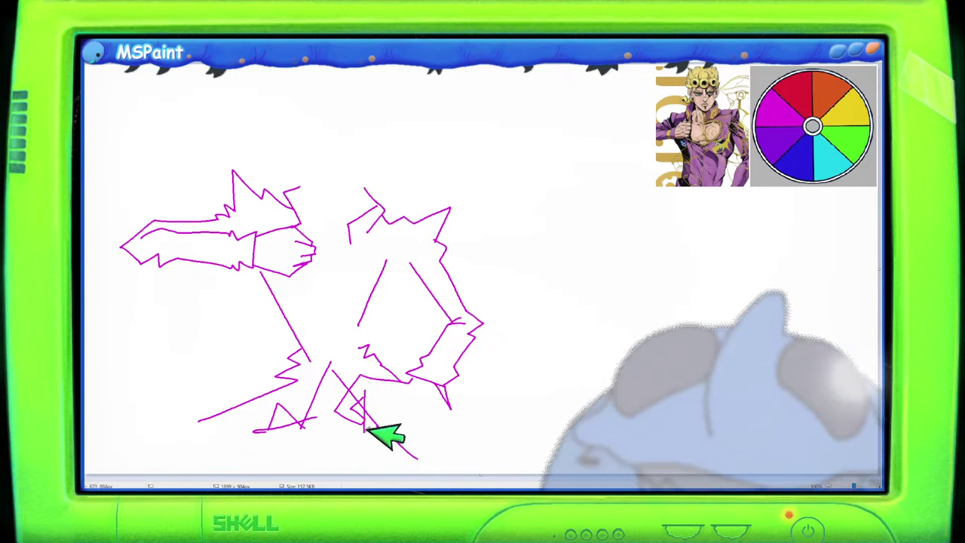
pyautogui.moveTo(383, 401)
pyautogui.mouseDown()
pyautogui.moveTo(383, 431)
pyautogui.moveTo(394, 426)
pyautogui.moveTo(398, 441)
pyautogui.mouseUp()
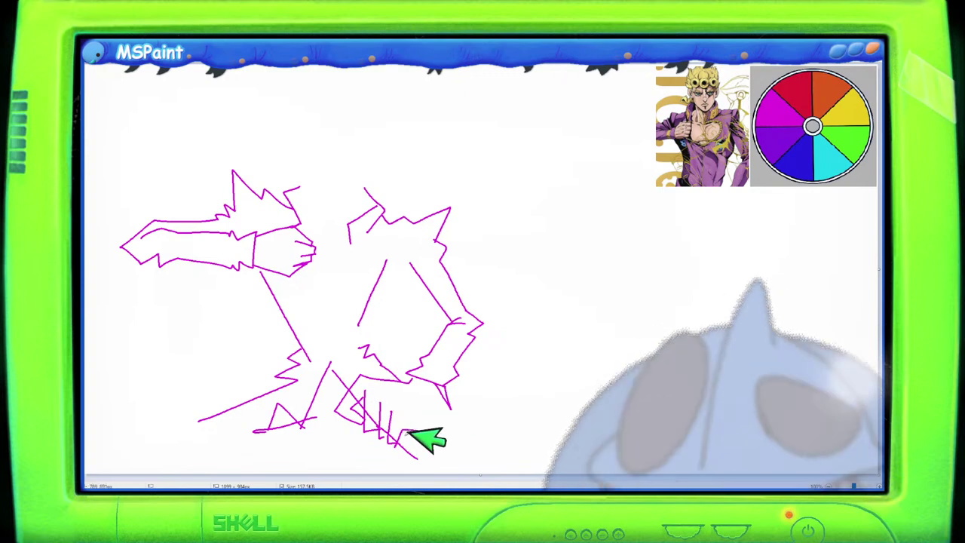
pyautogui.moveTo(426, 422)
pyautogui.mouseDown()
pyautogui.moveTo(444, 423)
pyautogui.moveTo(438, 377)
pyautogui.mouseUp()
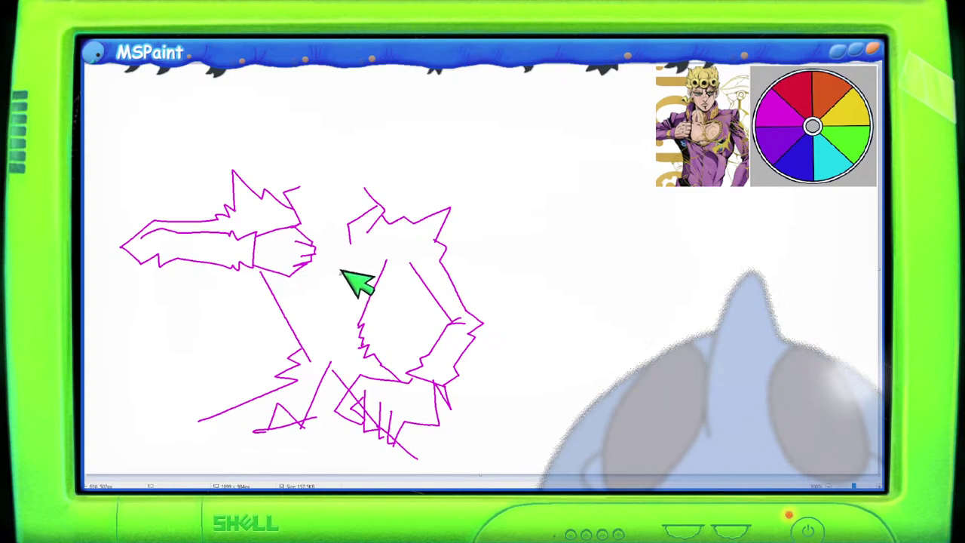
# Draw the left torso edge, a small torso curve, a waist oval and a hair spike.
pyautogui.moveTo(342, 269); pyautogui.dragTo(316, 337)
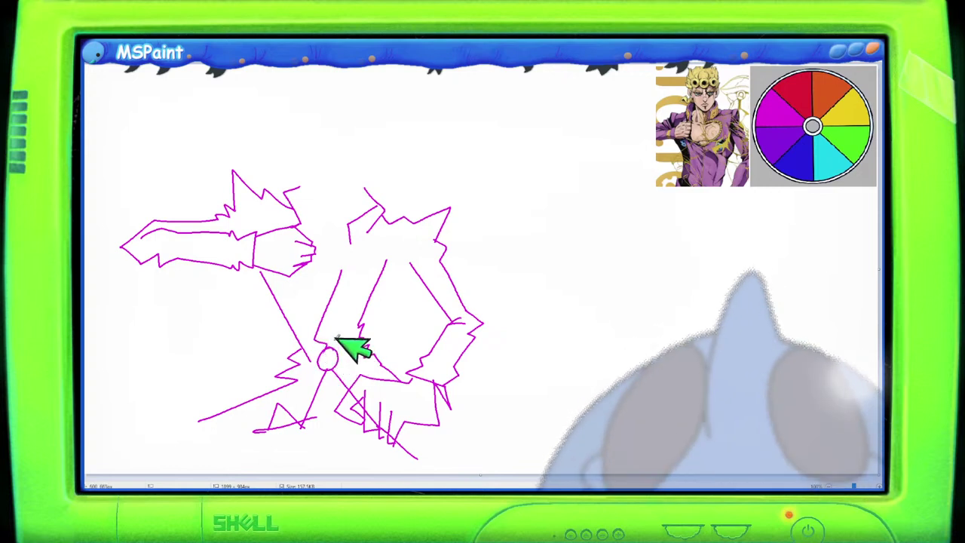
pyautogui.moveTo(368, 257)
pyautogui.mouseDown()
pyautogui.moveTo(387, 263)
pyautogui.moveTo(362, 276)
pyautogui.mouseUp()
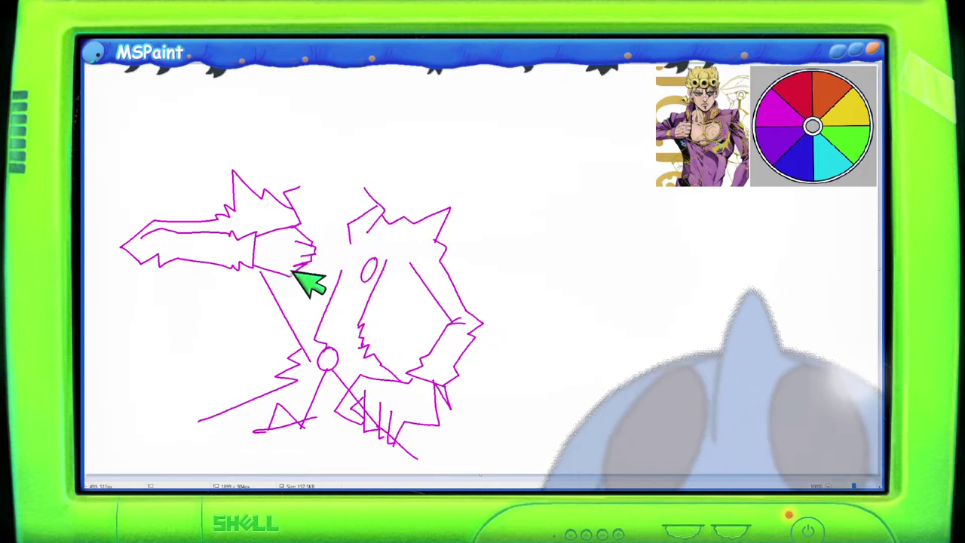
pyautogui.moveTo(284, 274); pyautogui.dragTo(309, 267)
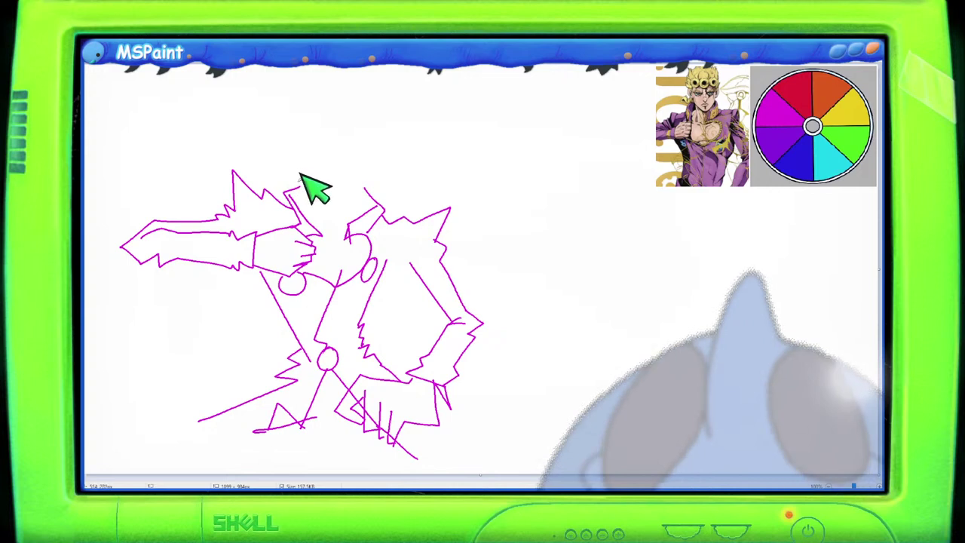
pyautogui.moveTo(257, 181); pyautogui.dragTo(289, 178)
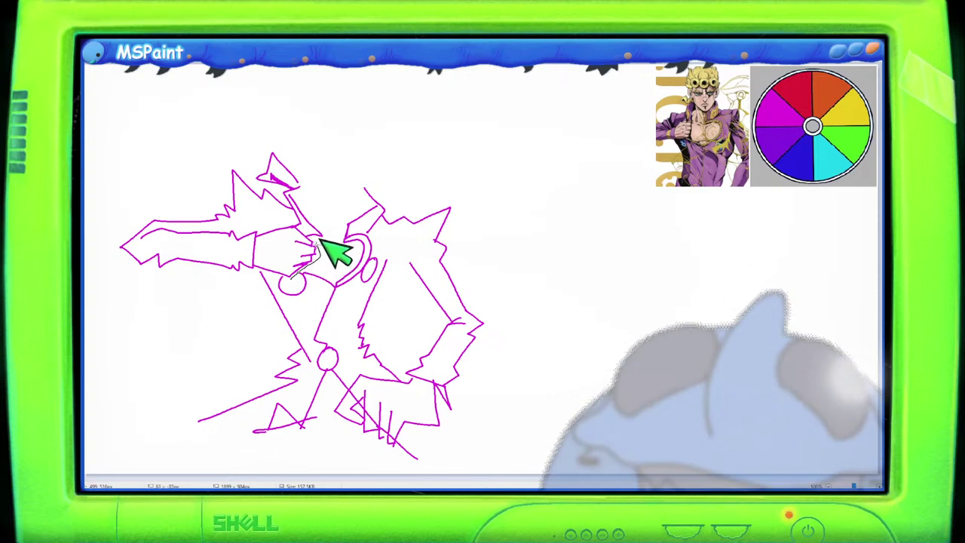
# Try selections around the face, then draw a mouth curve and shoulder lines beside it.
pyautogui.moveTo(293, 215); pyautogui.dragTo(337, 243)
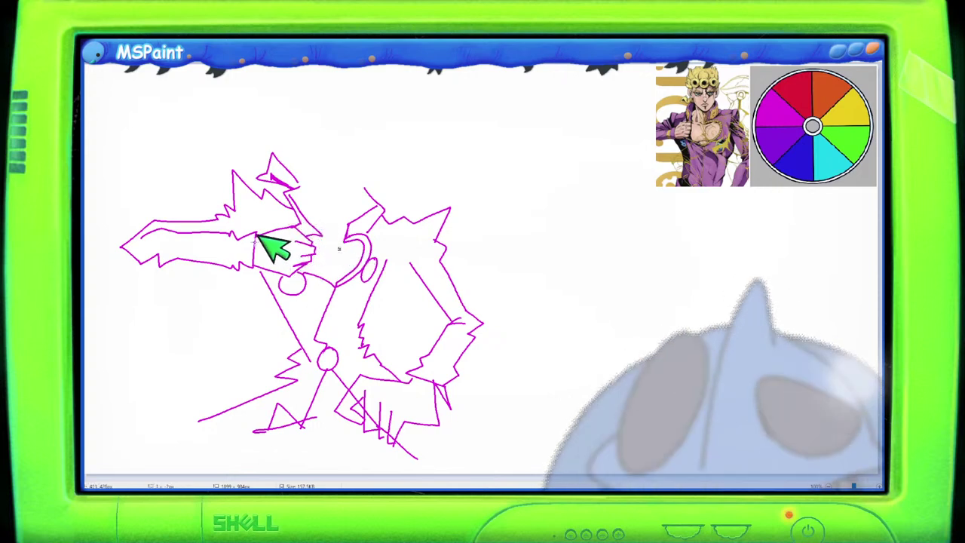
pyautogui.moveTo(259, 233)
pyautogui.mouseDown()
pyautogui.moveTo(254, 268)
pyautogui.moveTo(291, 279)
pyautogui.moveTo(322, 241)
pyautogui.moveTo(302, 221)
pyautogui.moveTo(286, 219)
pyautogui.moveTo(315, 282)
pyautogui.moveTo(303, 264)
pyautogui.moveTo(320, 273)
pyautogui.mouseUp()
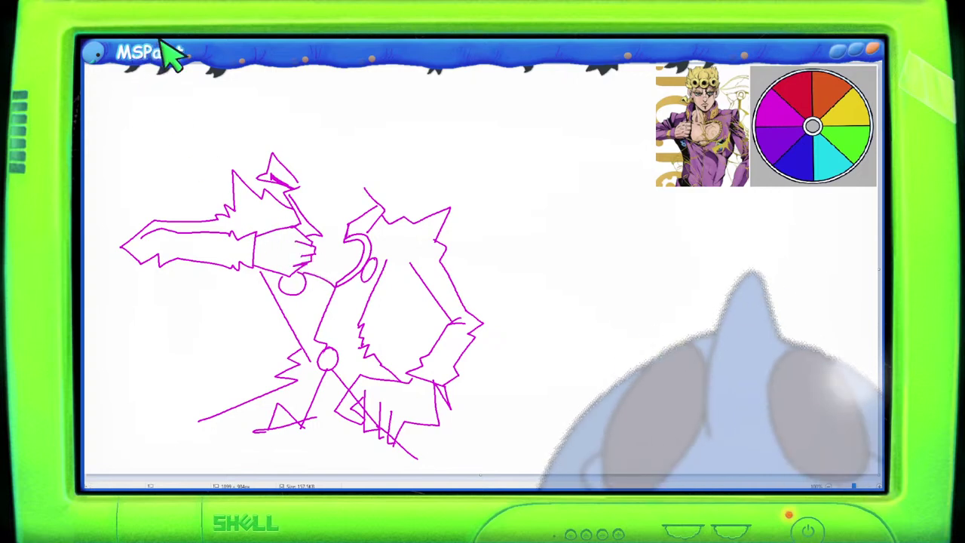
pyautogui.moveTo(264, 264); pyautogui.dragTo(302, 263)
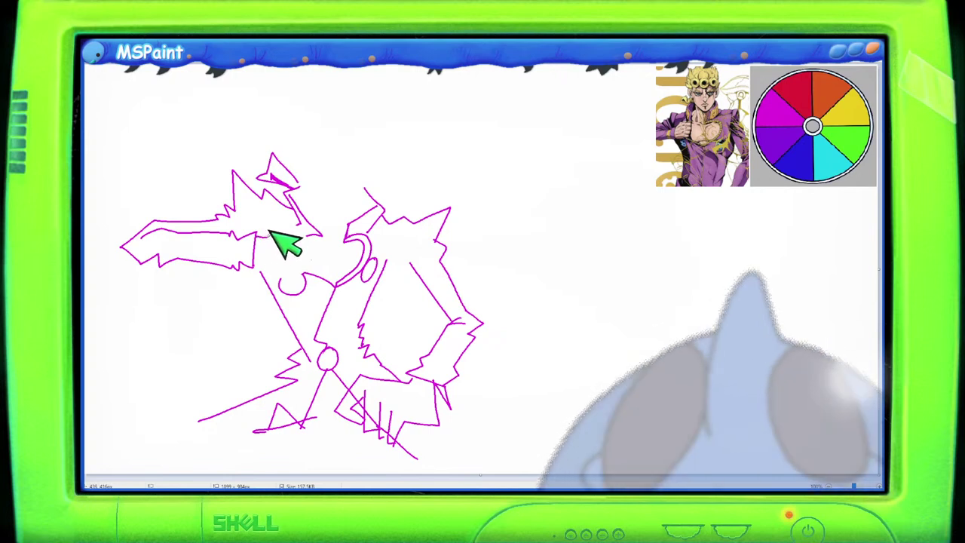
pyautogui.moveTo(305, 218)
pyautogui.mouseDown()
pyautogui.moveTo(319, 242)
pyautogui.moveTo(278, 200)
pyautogui.moveTo(309, 249)
pyautogui.mouseUp()
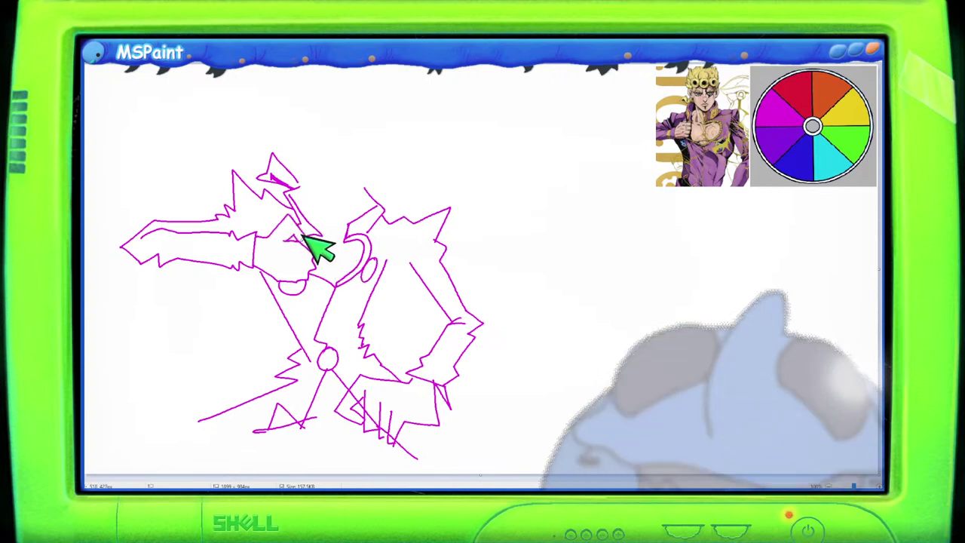
# Delete the messy face lines with a rectangle selection and lasso the outstretched arm.
pyautogui.hotkey('ctrl', 'z')
pyautogui.hotkey('ctrl', 'z')
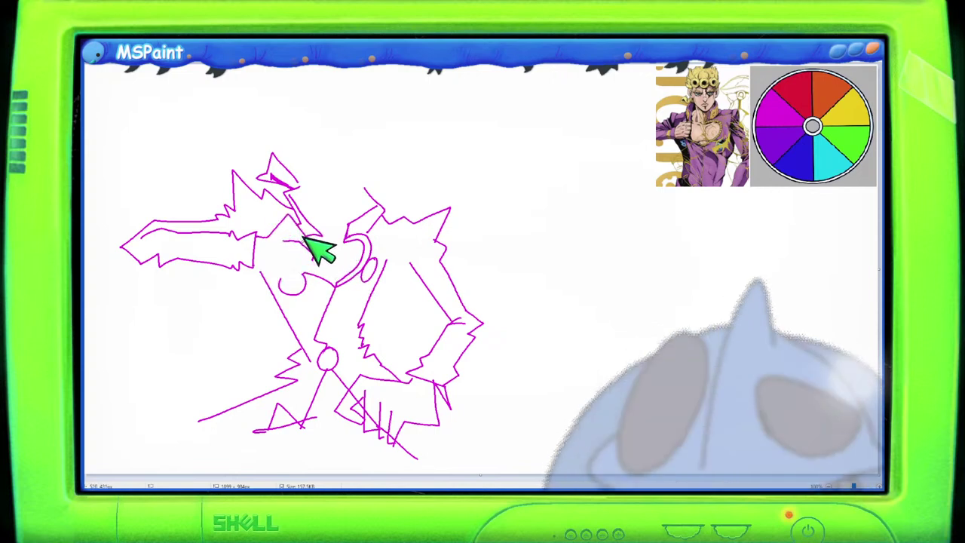
pyautogui.hotkey('ctrl', 'y')
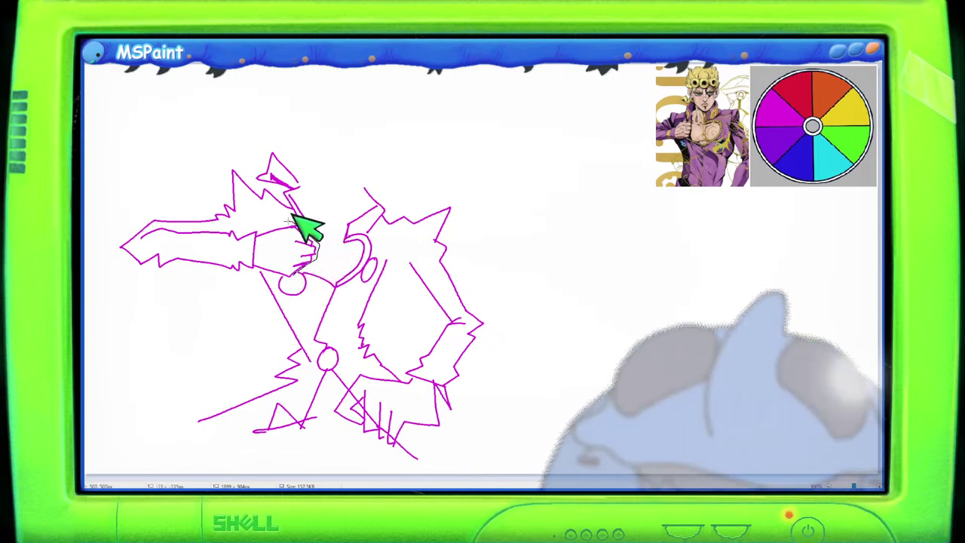
pyautogui.moveTo(256, 223); pyautogui.dragTo(322, 279)
pyautogui.press('Delete')
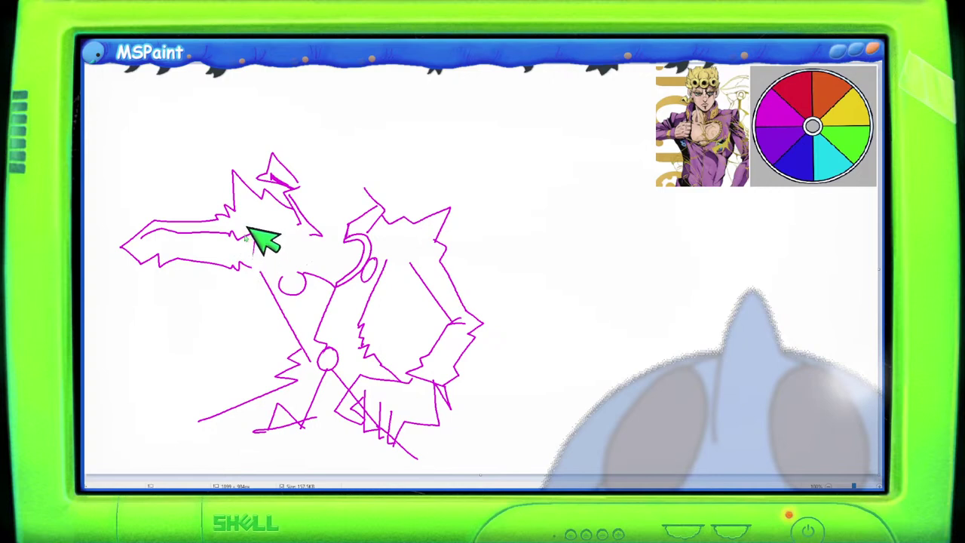
pyautogui.moveTo(213, 218)
pyautogui.mouseDown()
pyautogui.moveTo(133, 222)
pyautogui.moveTo(120, 284)
pyautogui.moveTo(214, 286)
pyautogui.moveTo(255, 268)
pyautogui.moveTo(268, 228)
pyautogui.moveTo(211, 232)
pyautogui.mouseUp()
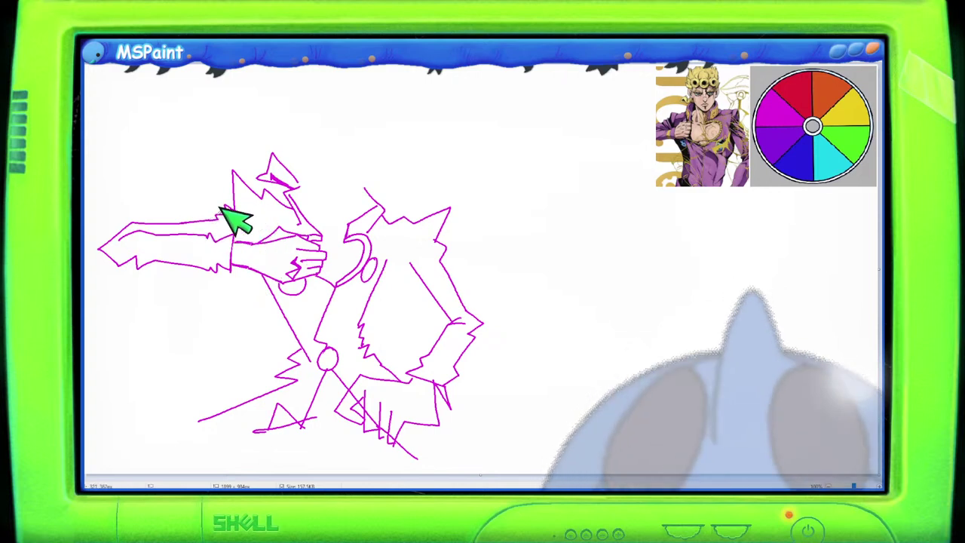
# Sketch magenta hair spikes and a face stroke around the top of the head.
pyautogui.scroll(-2, 258, 253)
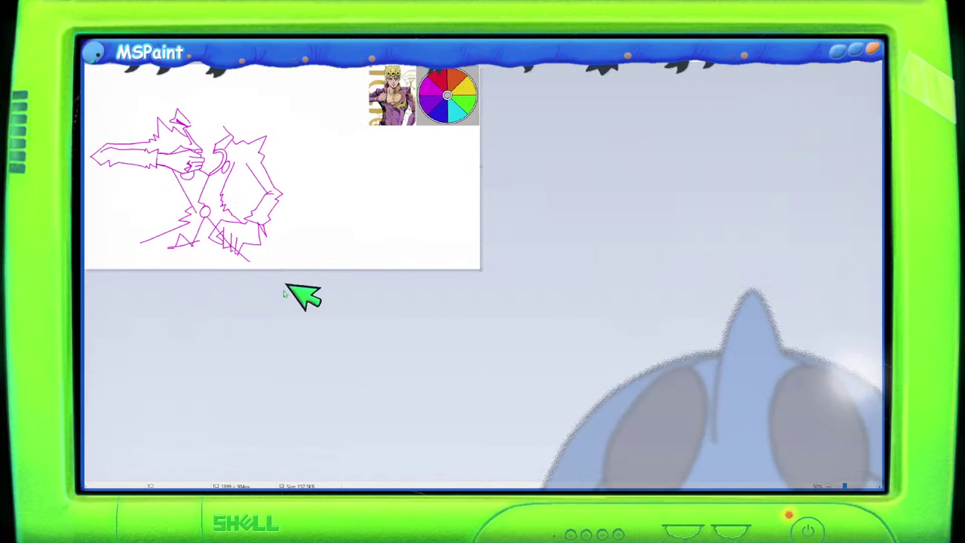
pyautogui.scroll(1, 398, 244)
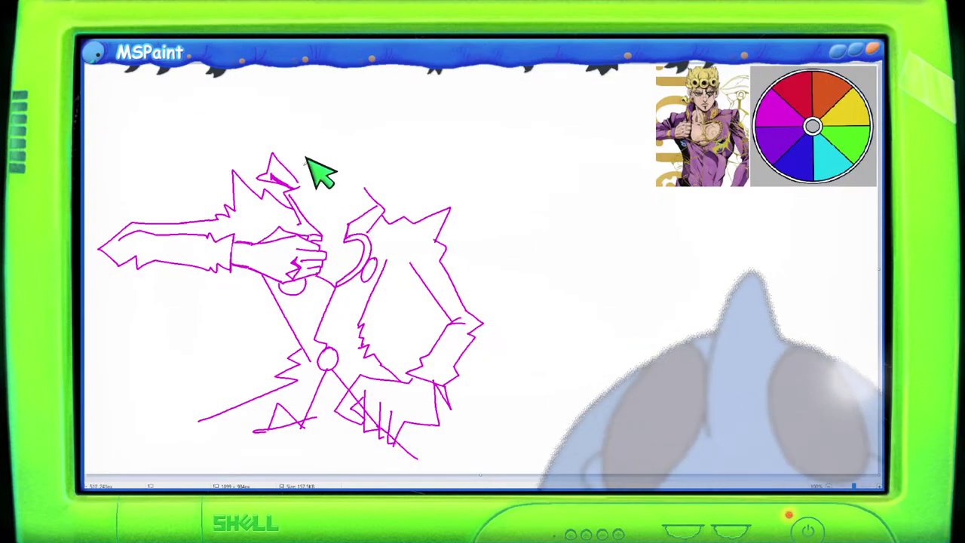
pyautogui.moveTo(299, 151)
pyautogui.mouseDown()
pyautogui.moveTo(346, 188)
pyautogui.moveTo(325, 164)
pyautogui.moveTo(332, 162)
pyautogui.moveTo(354, 187)
pyautogui.mouseUp()
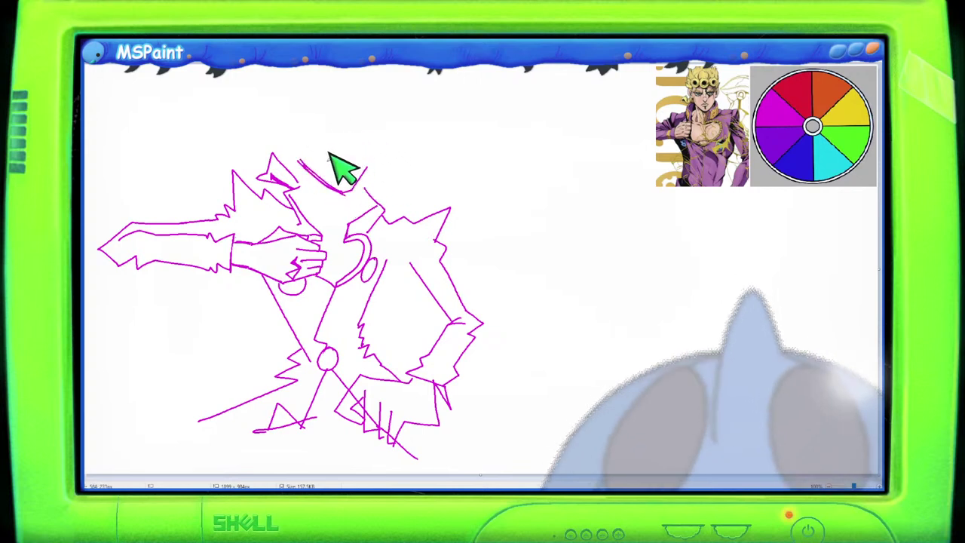
pyautogui.moveTo(326, 160); pyautogui.dragTo(347, 141)
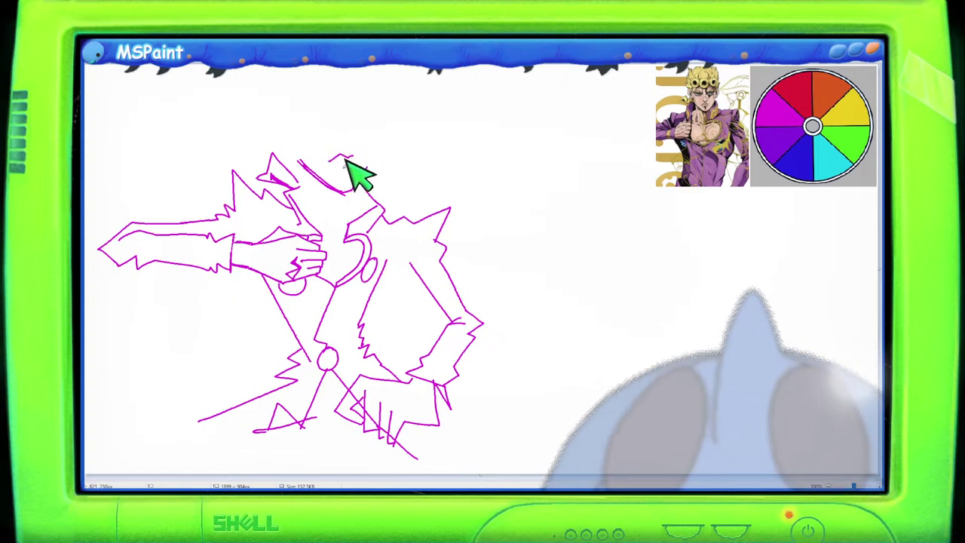
pyautogui.moveTo(347, 161)
pyautogui.mouseDown()
pyautogui.moveTo(334, 159)
pyautogui.moveTo(353, 161)
pyautogui.mouseUp()
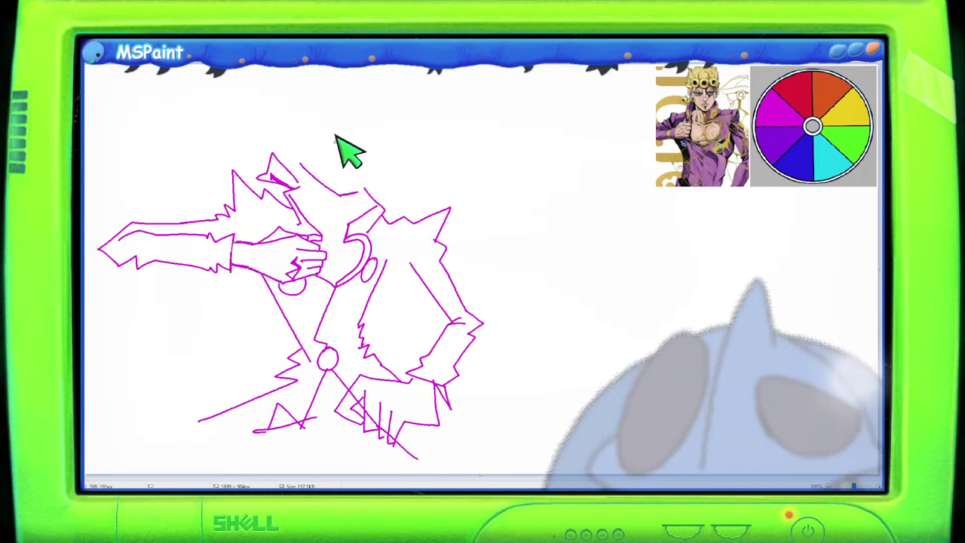
pyautogui.moveTo(362, 188); pyautogui.dragTo(385, 160)
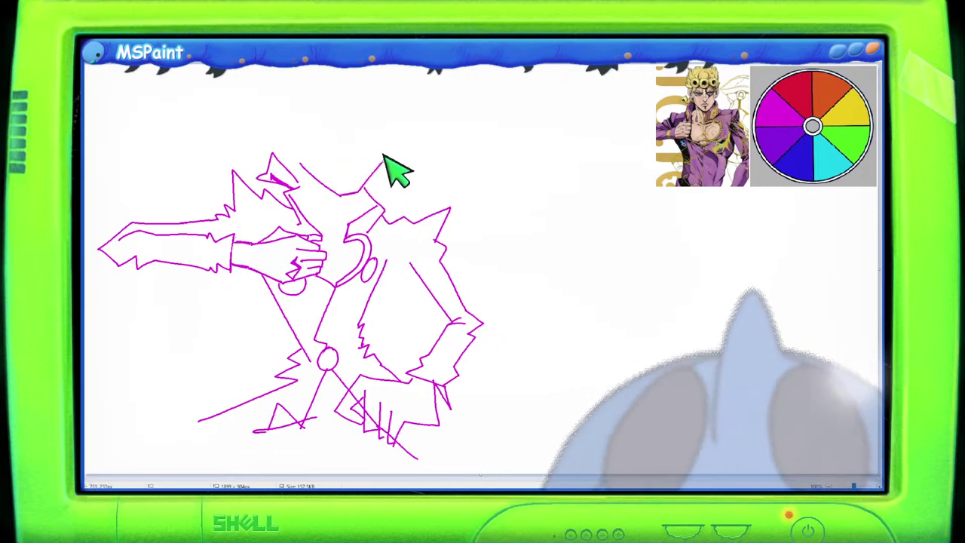
pyautogui.hotkey('ctrl', 'z')
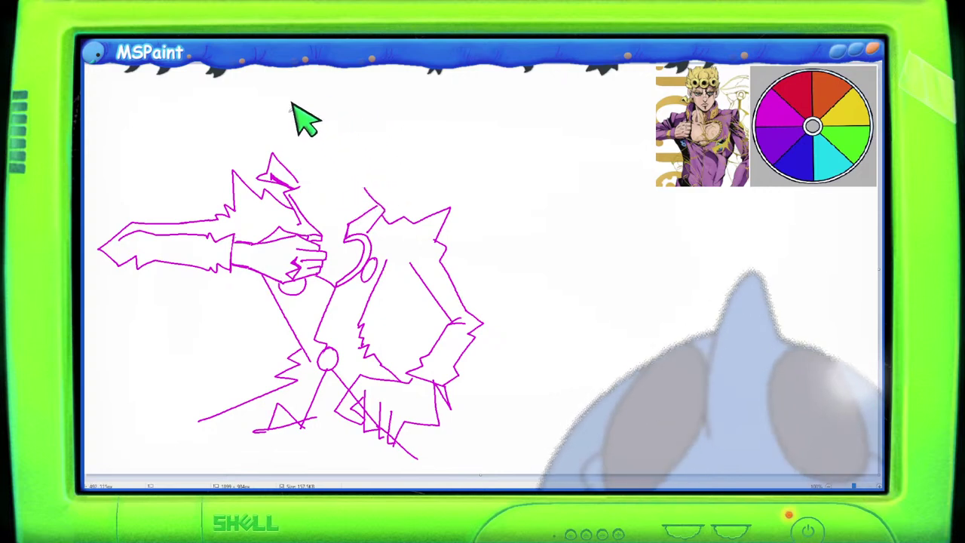
pyautogui.moveTo(300, 131); pyautogui.dragTo(311, 166)
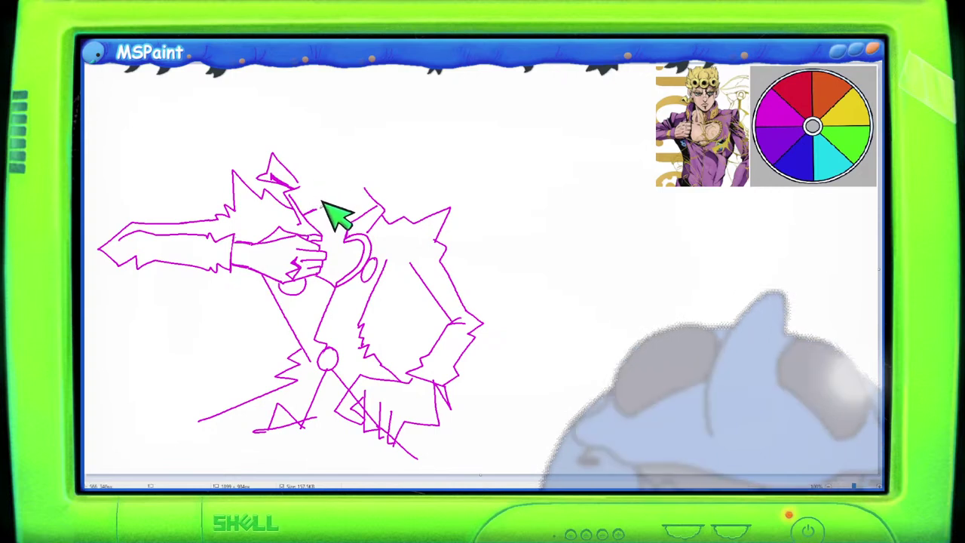
pyautogui.moveTo(319, 198)
pyautogui.mouseDown()
pyautogui.moveTo(315, 185)
pyautogui.moveTo(320, 197)
pyautogui.mouseUp()
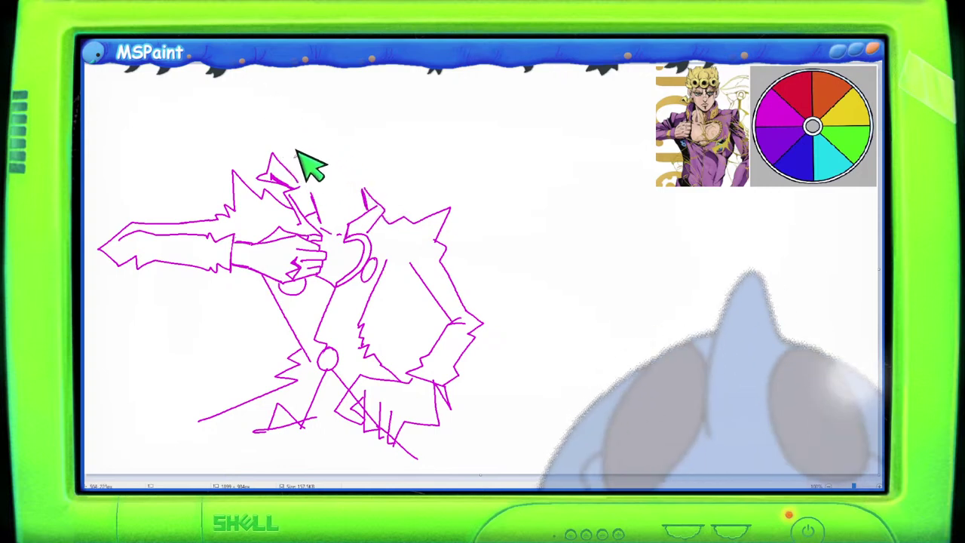
pyautogui.moveTo(296, 151)
pyautogui.mouseDown()
pyautogui.moveTo(304, 177)
pyautogui.moveTo(297, 163)
pyautogui.mouseUp()
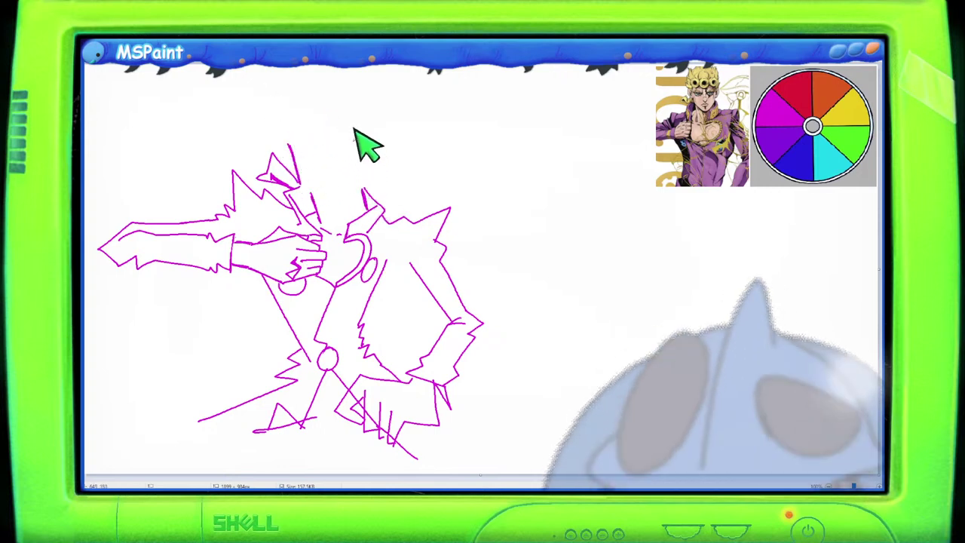
pyautogui.moveTo(362, 129); pyautogui.dragTo(362, 176)
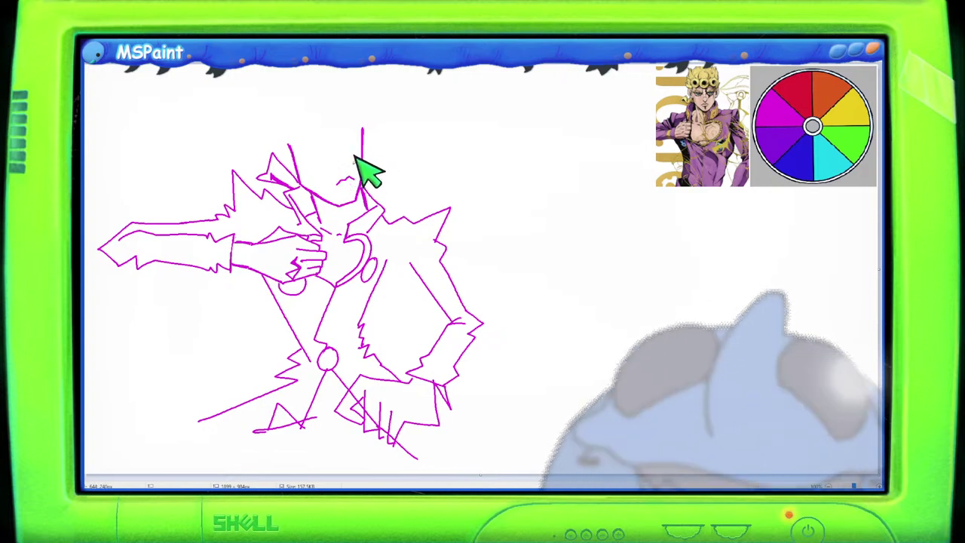
# Undo the stray strokes above the head, then lasso the figure and move it higher.
pyautogui.hotkey('ctrl', 'z')
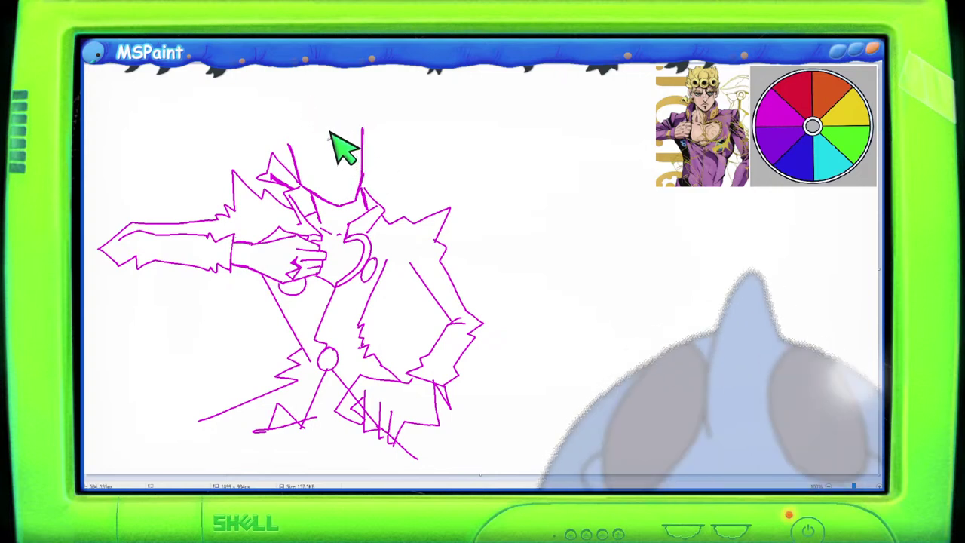
pyautogui.hotkey('ctrl', 'z')
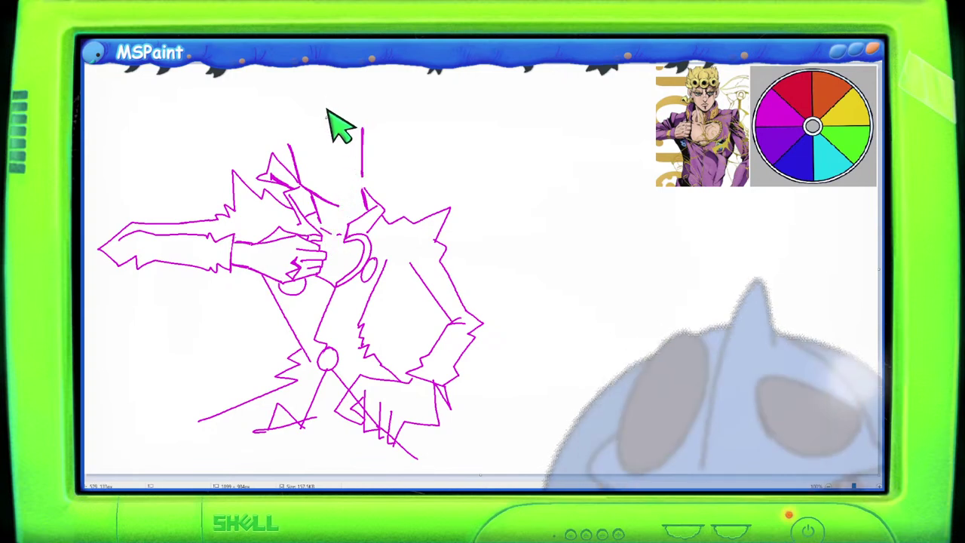
pyautogui.hotkey('ctrl', 'z')
pyautogui.hotkey('ctrl', 'z')
pyautogui.hotkey('ctrl', 'z')
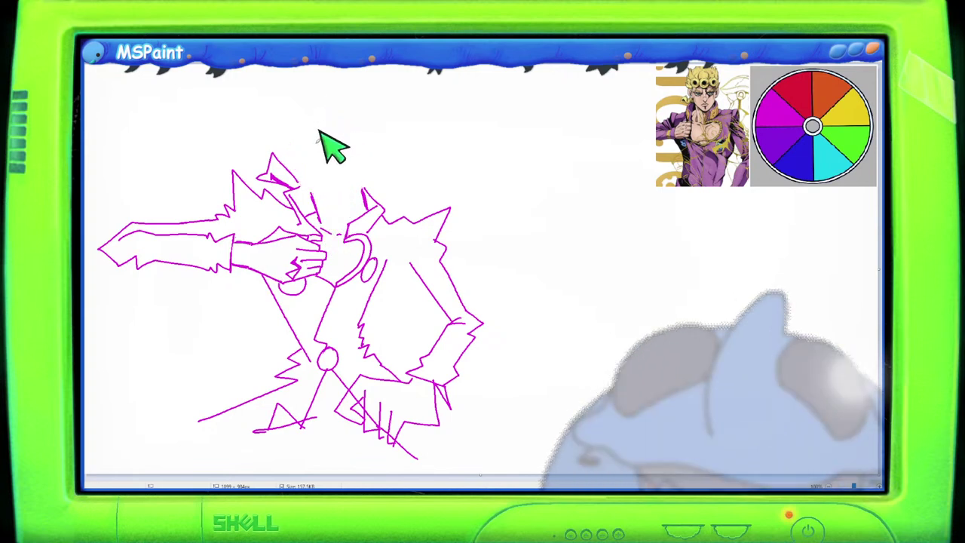
pyautogui.moveTo(355, 133)
pyautogui.mouseDown()
pyautogui.moveTo(174, 125)
pyautogui.moveTo(162, 411)
pyautogui.moveTo(573, 446)
pyautogui.moveTo(443, 138)
pyautogui.moveTo(415, 155)
pyautogui.moveTo(418, 100)
pyautogui.mouseUp()
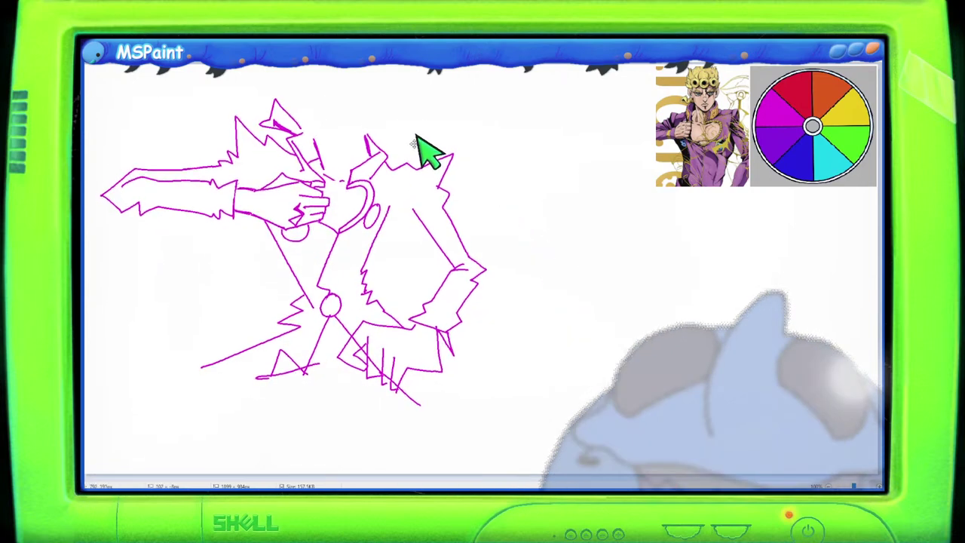
pyautogui.click(159, 57)
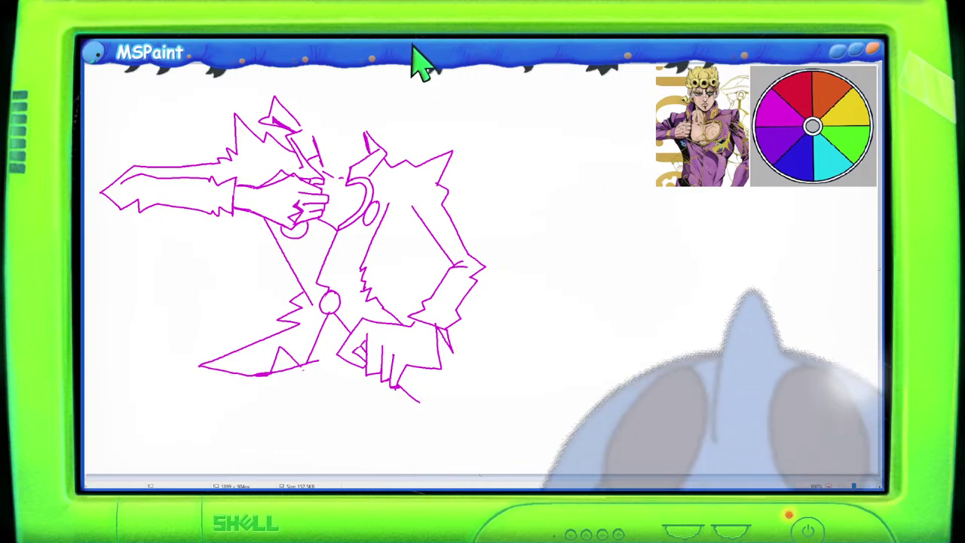
# Drag the canvas's bottom edge down to make room for the legs.
pyautogui.scroll(-2, 465, 307)
pyautogui.moveTo(281, 269)
pyautogui.mouseDown()
pyautogui.moveTo(294, 345)
pyautogui.moveTo(286, 410)
pyautogui.mouseUp()
pyautogui.scroll(2, 297, 388)
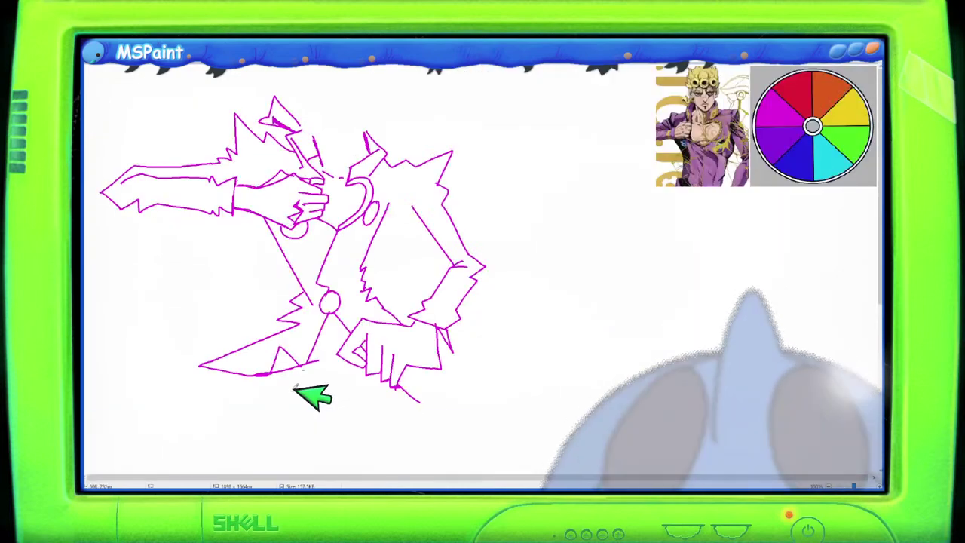
pyautogui.scroll(-4, 355, 362)
pyautogui.scroll(2, 486, 330)
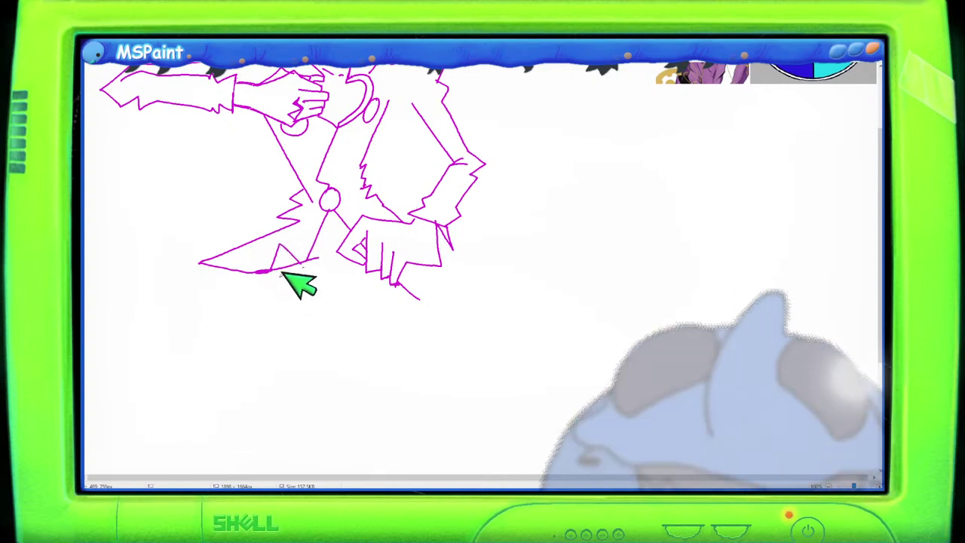
# Draw both legs below the hips, bending one at the knee and ending the other in a foot.
pyautogui.moveTo(280, 268)
pyautogui.mouseDown()
pyautogui.moveTo(327, 356)
pyautogui.moveTo(329, 386)
pyautogui.mouseUp()
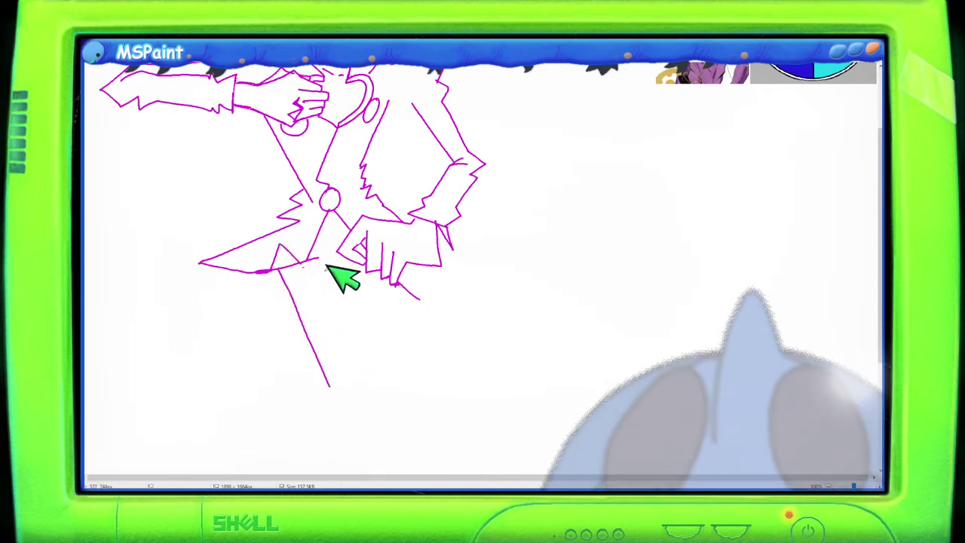
pyautogui.moveTo(332, 247)
pyautogui.mouseDown()
pyautogui.moveTo(352, 389)
pyautogui.moveTo(340, 376)
pyautogui.moveTo(327, 398)
pyautogui.moveTo(293, 357)
pyautogui.moveTo(306, 385)
pyautogui.moveTo(329, 383)
pyautogui.moveTo(253, 402)
pyautogui.moveTo(217, 452)
pyautogui.mouseUp()
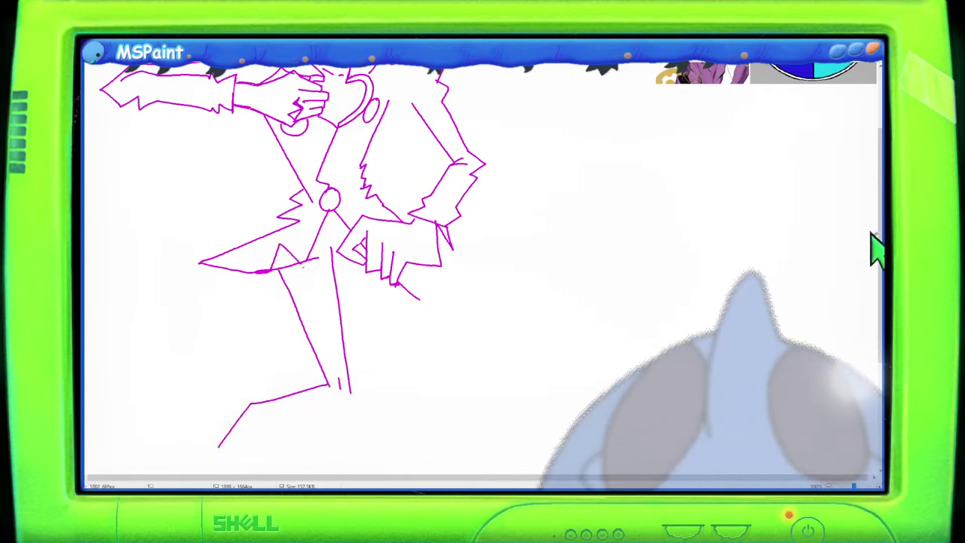
pyautogui.scroll(-5, 862, 308)
pyautogui.moveTo(220, 297)
pyautogui.mouseDown()
pyautogui.moveTo(235, 348)
pyautogui.moveTo(237, 327)
pyautogui.moveTo(248, 331)
pyautogui.moveTo(242, 319)
pyautogui.moveTo(352, 240)
pyautogui.mouseUp()
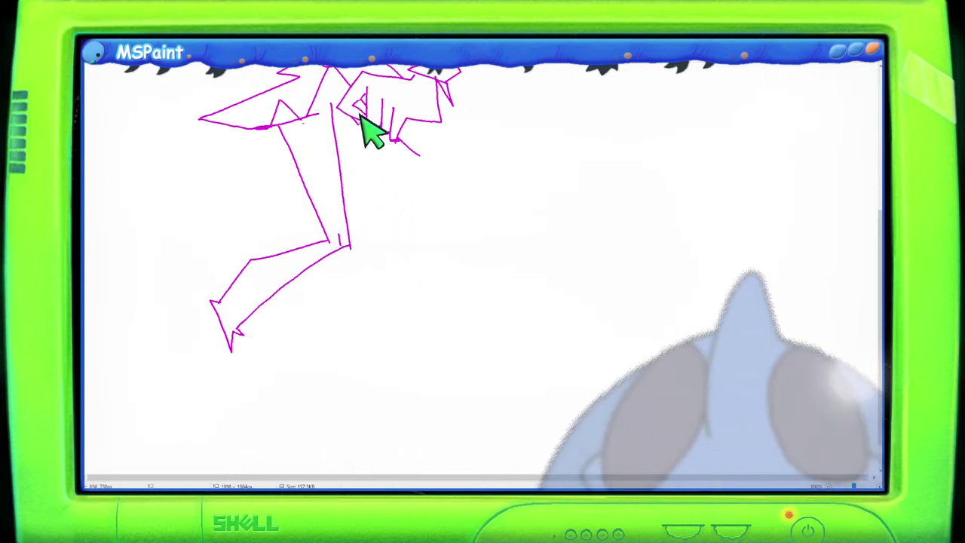
pyautogui.moveTo(361, 119); pyautogui.dragTo(429, 231)
pyautogui.moveTo(428, 156)
pyautogui.mouseDown()
pyautogui.moveTo(449, 210)
pyautogui.moveTo(453, 279)
pyautogui.moveTo(473, 290)
pyautogui.moveTo(494, 367)
pyautogui.moveTo(517, 303)
pyautogui.mouseUp()
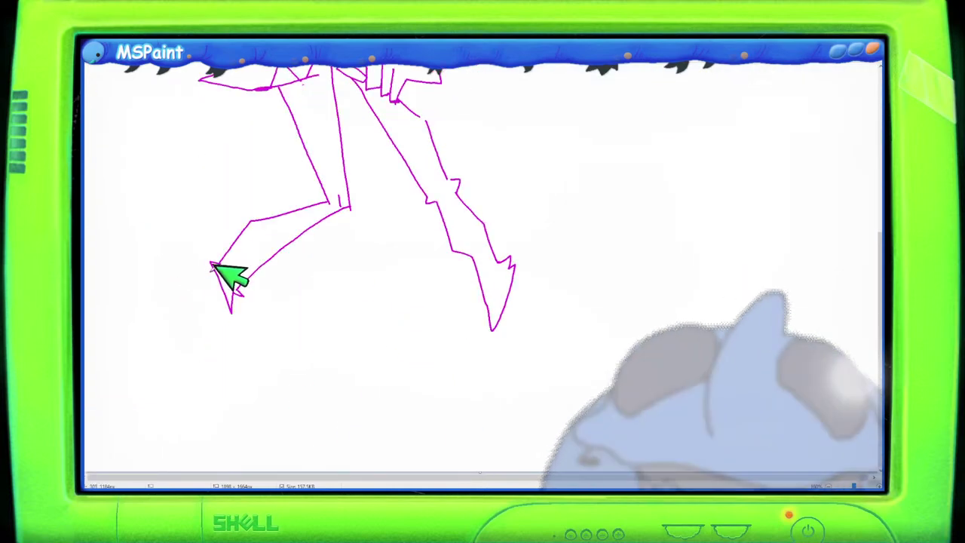
# Draw the left foot, redraw it after an undo, then add the right foot.
pyautogui.moveTo(205, 274); pyautogui.dragTo(200, 296)
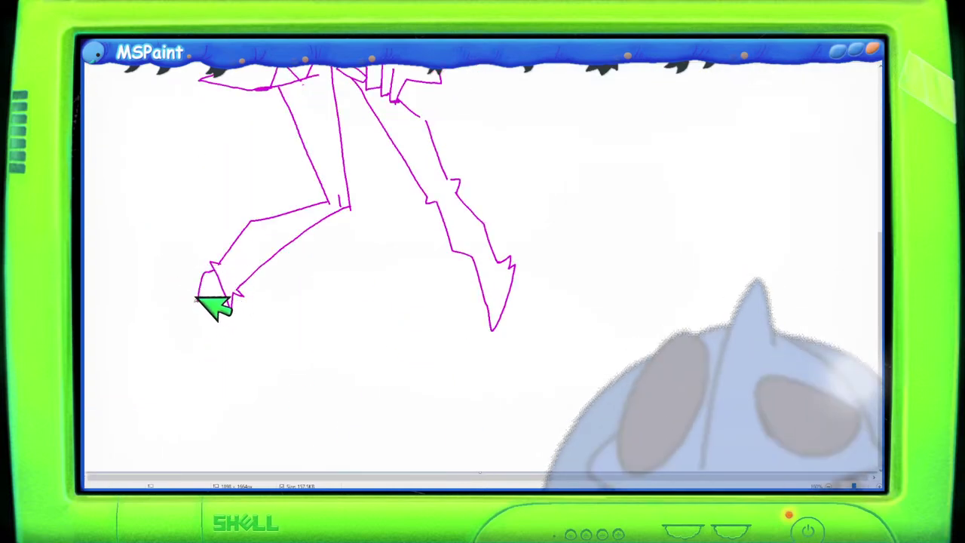
pyautogui.hotkey('ctrl', 'z')
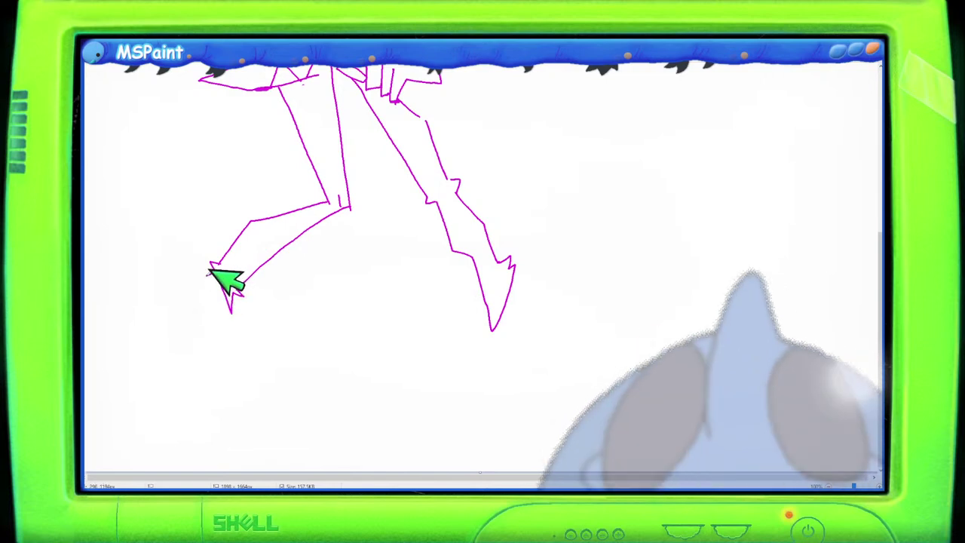
pyautogui.moveTo(230, 276)
pyautogui.mouseDown()
pyautogui.moveTo(199, 289)
pyautogui.moveTo(205, 359)
pyautogui.moveTo(224, 386)
pyautogui.moveTo(236, 381)
pyautogui.moveTo(230, 334)
pyautogui.mouseUp()
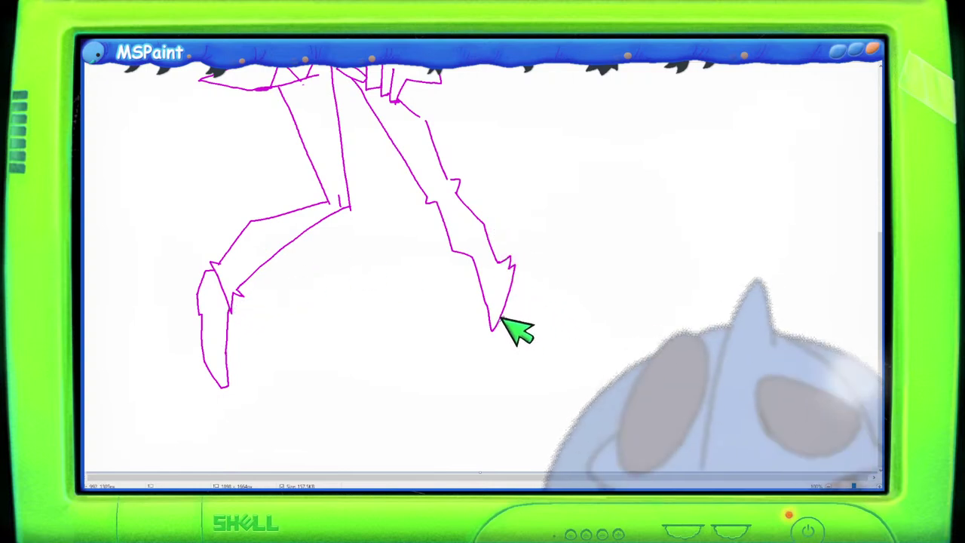
pyautogui.moveTo(514, 359)
pyautogui.mouseDown()
pyautogui.moveTo(532, 377)
pyautogui.moveTo(545, 371)
pyautogui.moveTo(535, 317)
pyautogui.mouseUp()
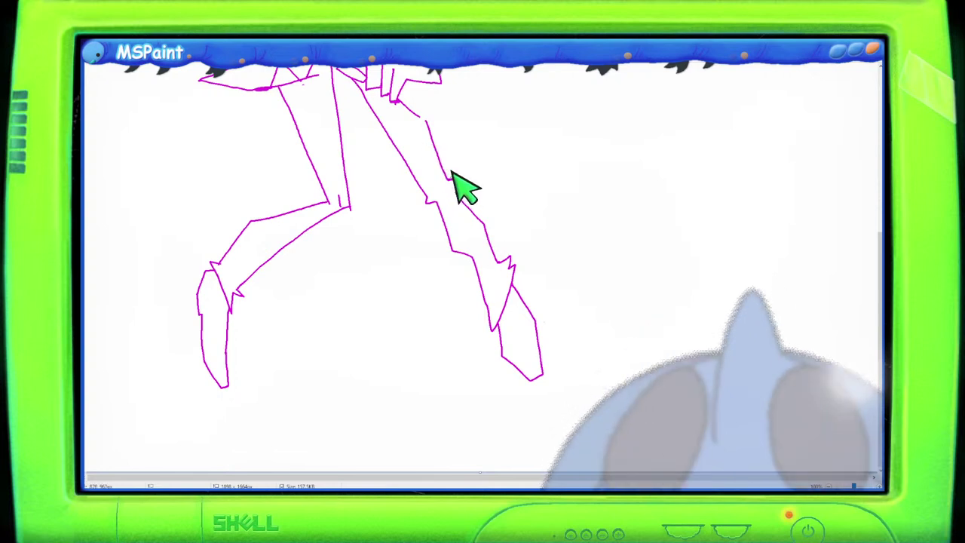
pyautogui.moveTo(880, 248); pyautogui.dragTo(881, 184)
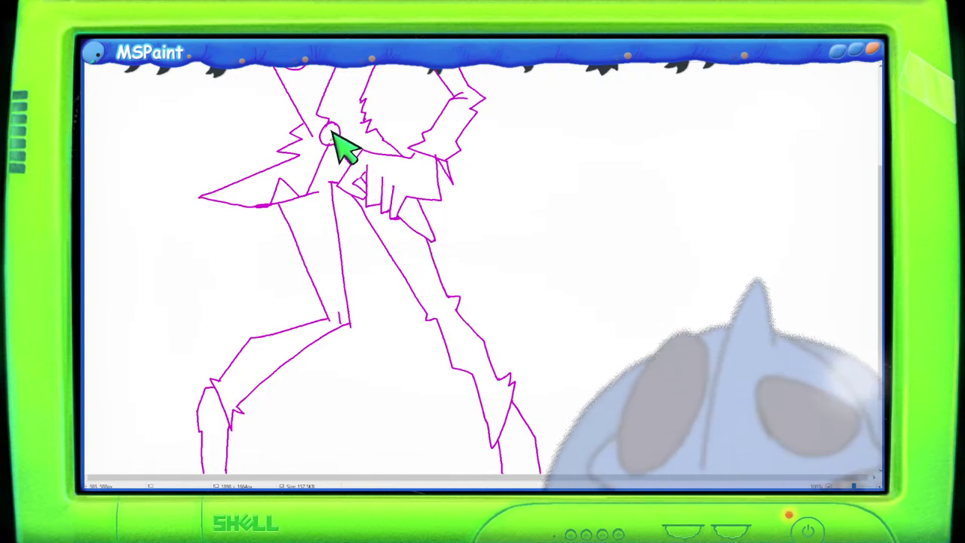
# Lasso the whole posing figure and drag it slightly lower on the canvas.
pyautogui.scroll(3, 380, 106)
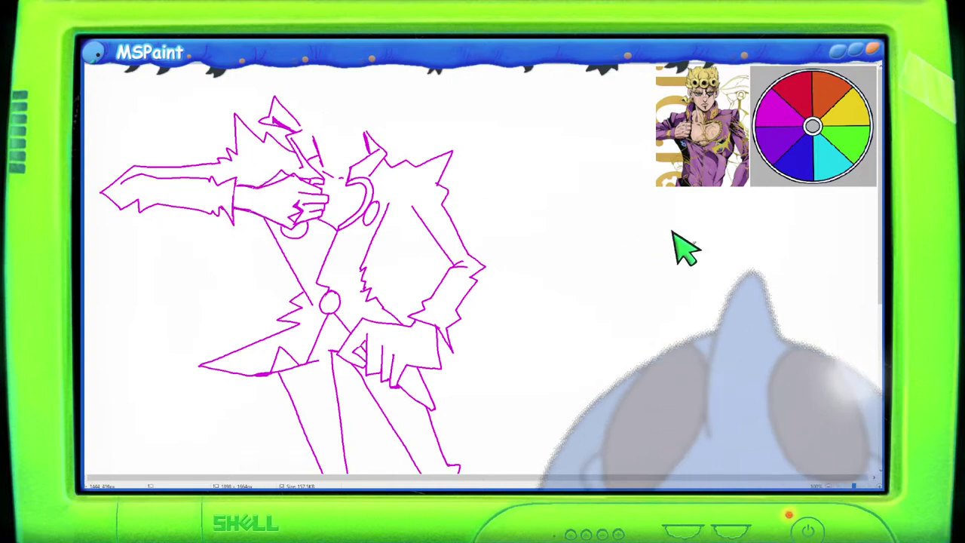
pyautogui.scroll(-1, 535, 306)
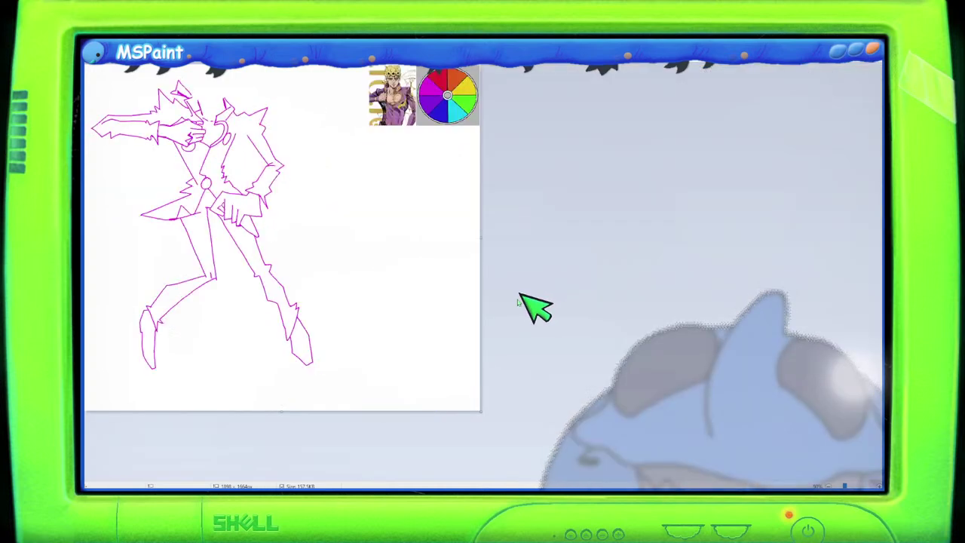
pyautogui.moveTo(221, 54)
pyautogui.mouseDown()
pyautogui.moveTo(96, 64)
pyautogui.moveTo(84, 110)
pyautogui.moveTo(99, 161)
pyautogui.moveTo(84, 381)
pyautogui.moveTo(217, 377)
pyautogui.moveTo(243, 349)
pyautogui.moveTo(360, 325)
pyautogui.moveTo(307, 209)
pyautogui.moveTo(319, 104)
pyautogui.moveTo(298, 74)
pyautogui.moveTo(226, 62)
pyautogui.mouseUp()
pyautogui.moveTo(219, 149); pyautogui.dragTo(218, 172)
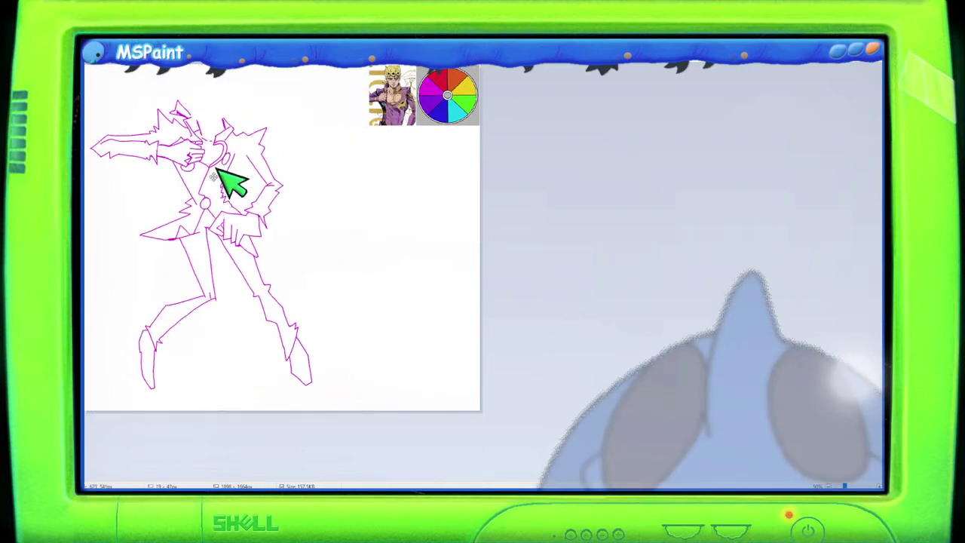
pyautogui.scroll(1, 486, 256)
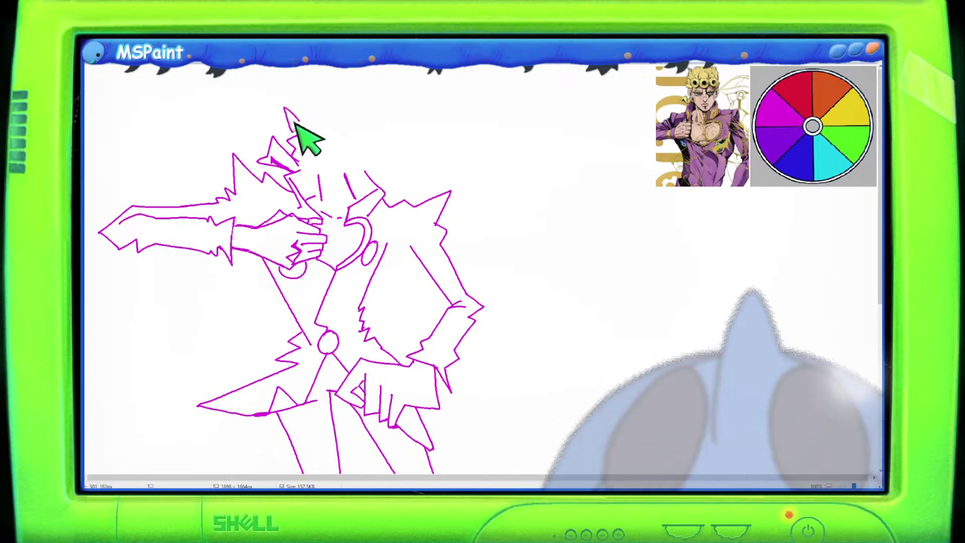
# Try two hair strokes above the head, undo them, then lasso the top spike.
pyautogui.moveTo(293, 110); pyautogui.dragTo(298, 126)
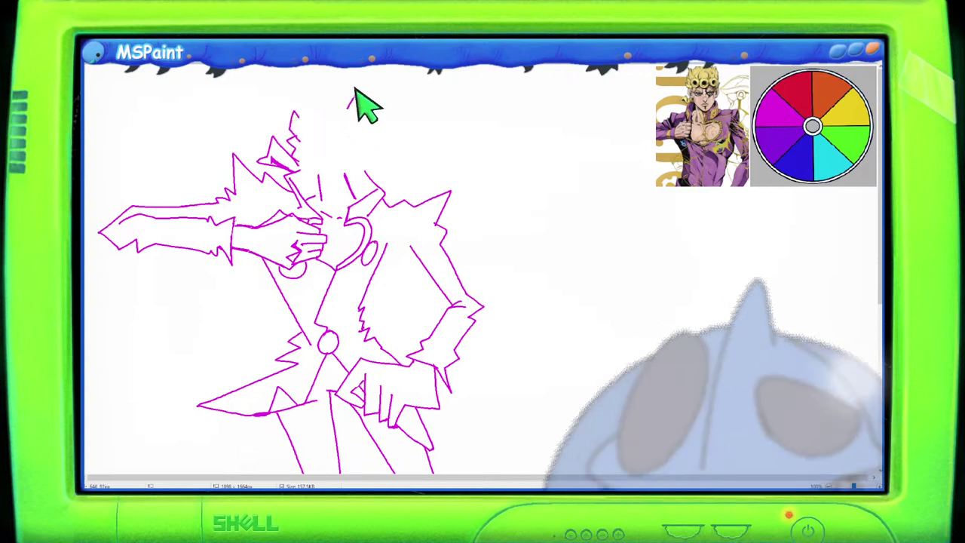
pyautogui.moveTo(353, 98); pyautogui.dragTo(361, 126)
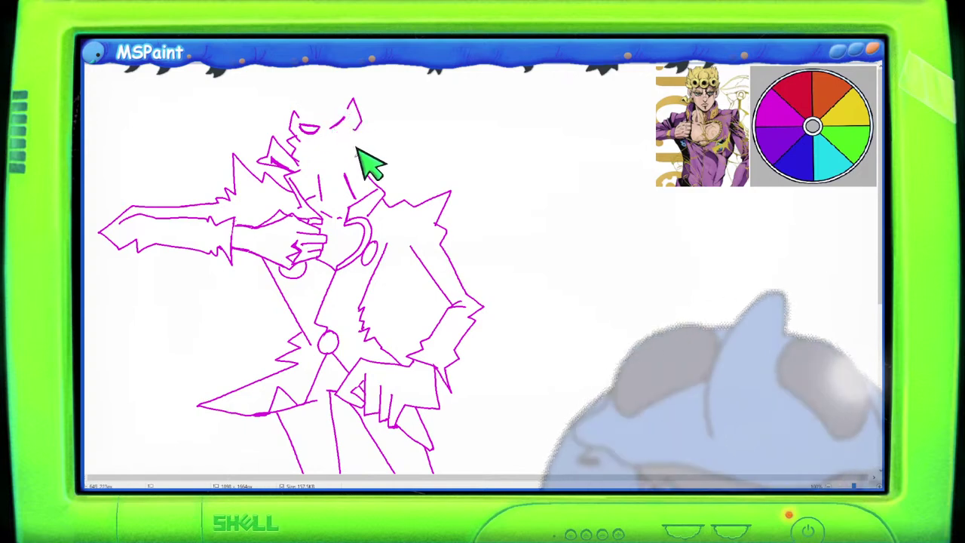
pyautogui.hotkey('ctrl', 'z')
pyautogui.hotkey('ctrl', 'z')
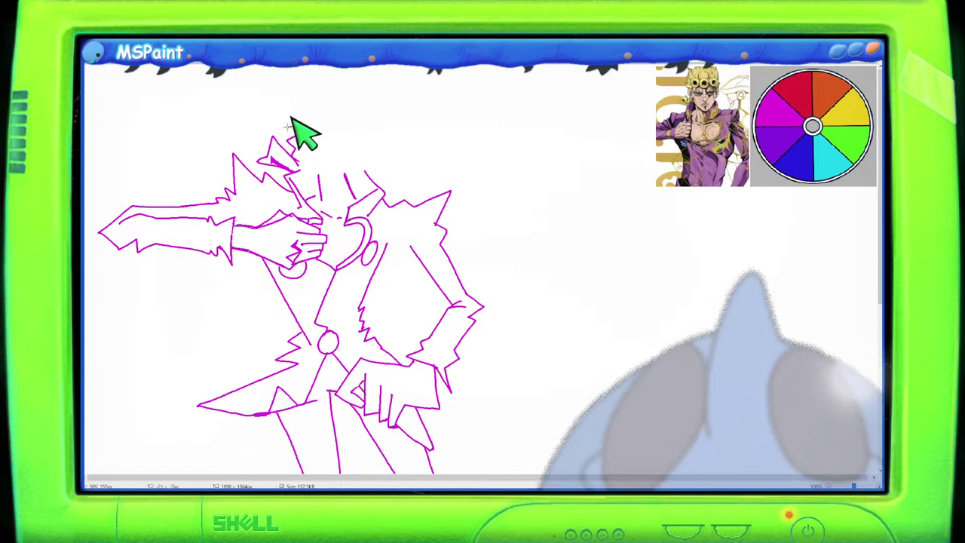
pyautogui.moveTo(291, 119)
pyautogui.mouseDown()
pyautogui.moveTo(258, 136)
pyautogui.moveTo(259, 156)
pyautogui.moveTo(300, 163)
pyautogui.moveTo(311, 151)
pyautogui.moveTo(305, 109)
pyautogui.moveTo(289, 141)
pyautogui.moveTo(186, 114)
pyautogui.mouseUp()
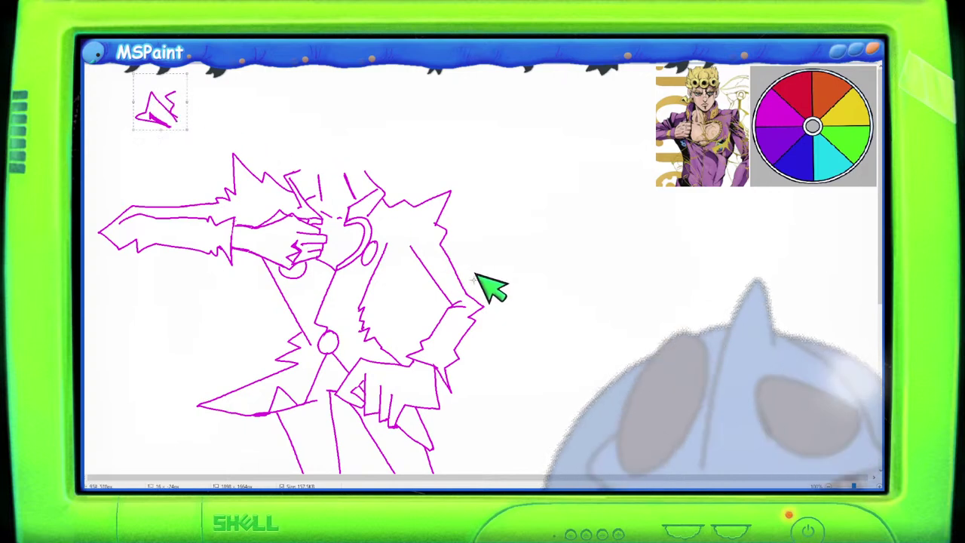
# Drop the spike in the top-left corner and draw curved hair strands atop the head.
pyautogui.click(155, 62)
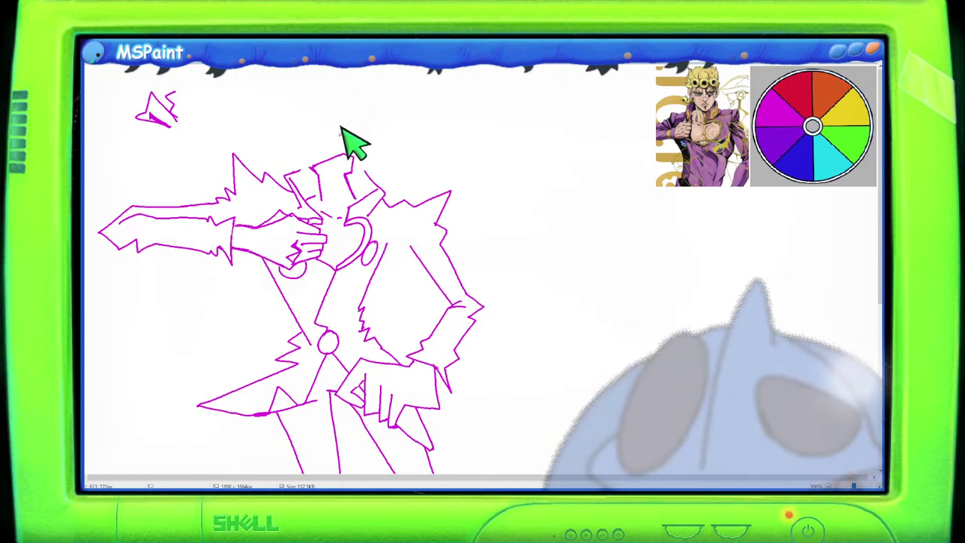
pyautogui.moveTo(354, 129); pyautogui.dragTo(347, 130)
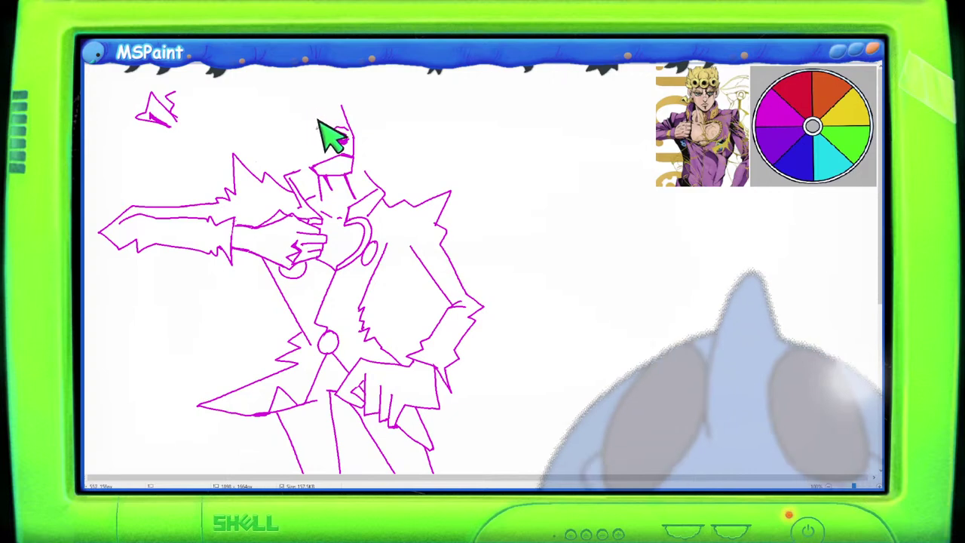
pyautogui.moveTo(305, 122); pyautogui.dragTo(318, 118)
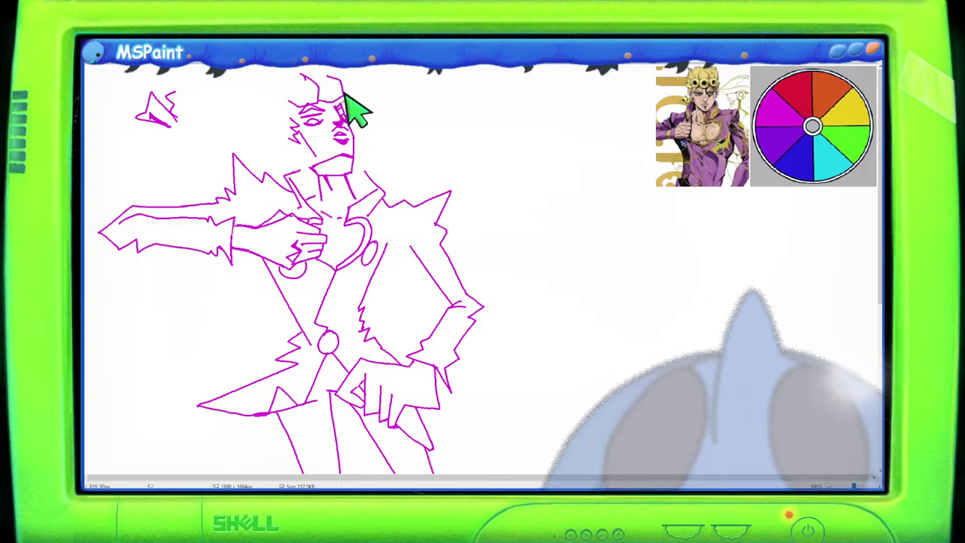
pyautogui.moveTo(373, 101); pyautogui.dragTo(332, 75)
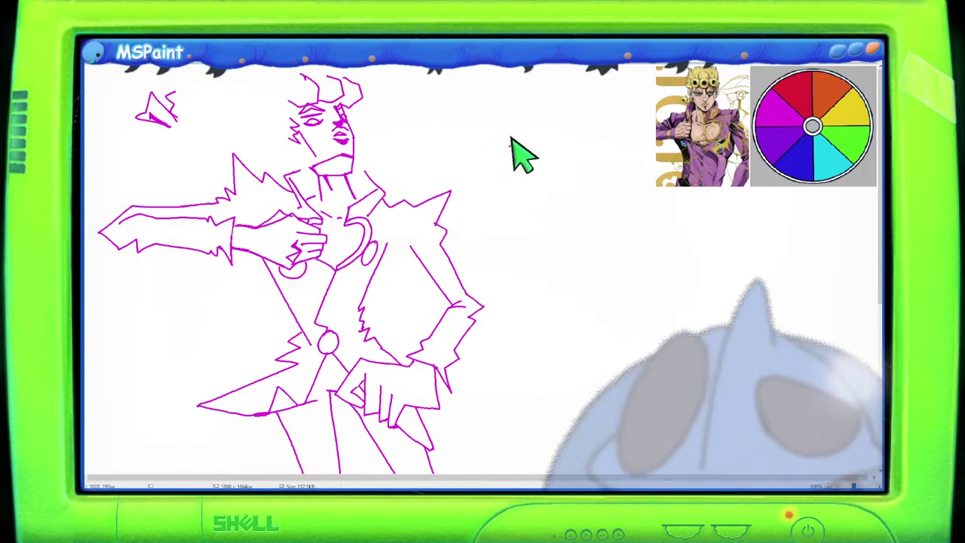
# Scribble solid magenta under the chin for the neck, undoing a stray hair curl.
pyautogui.moveTo(511, 141); pyautogui.dragTo(520, 143)
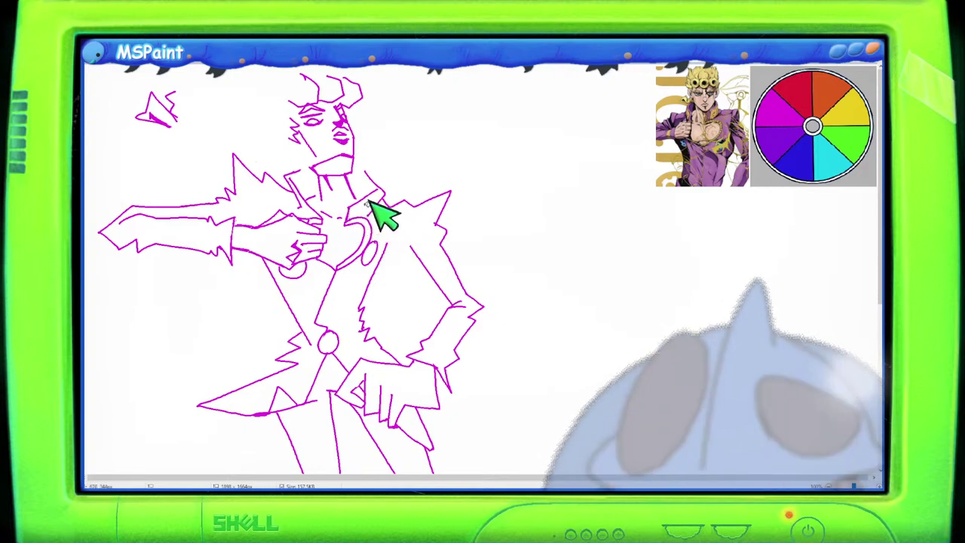
pyautogui.moveTo(315, 169)
pyautogui.mouseDown()
pyautogui.moveTo(349, 156)
pyautogui.moveTo(338, 163)
pyautogui.mouseUp()
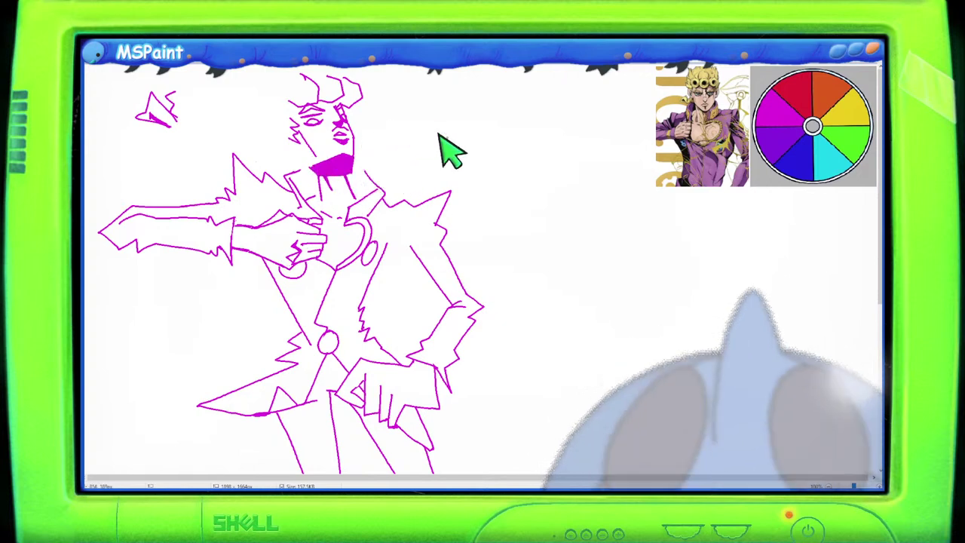
pyautogui.moveTo(327, 80); pyautogui.dragTo(319, 97)
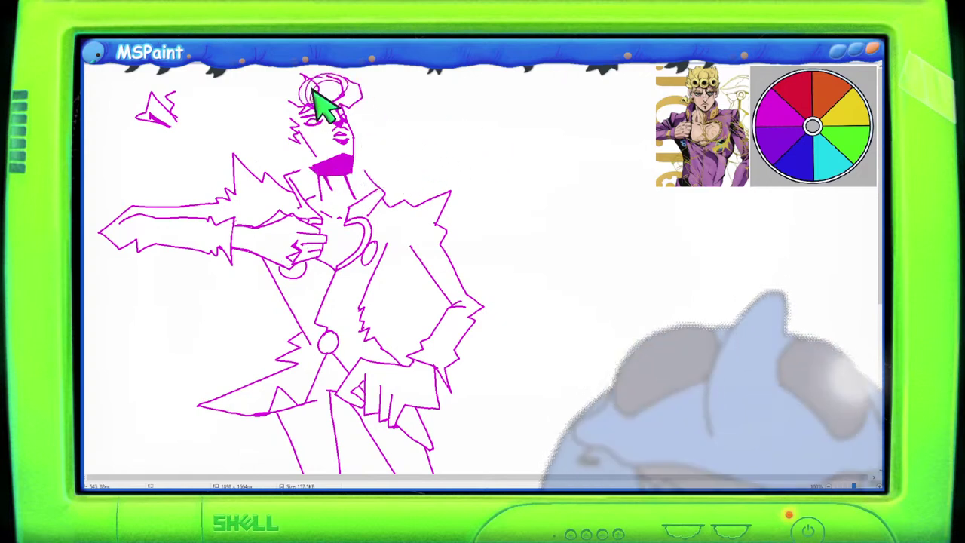
pyautogui.hotkey('ctrl', 'z')
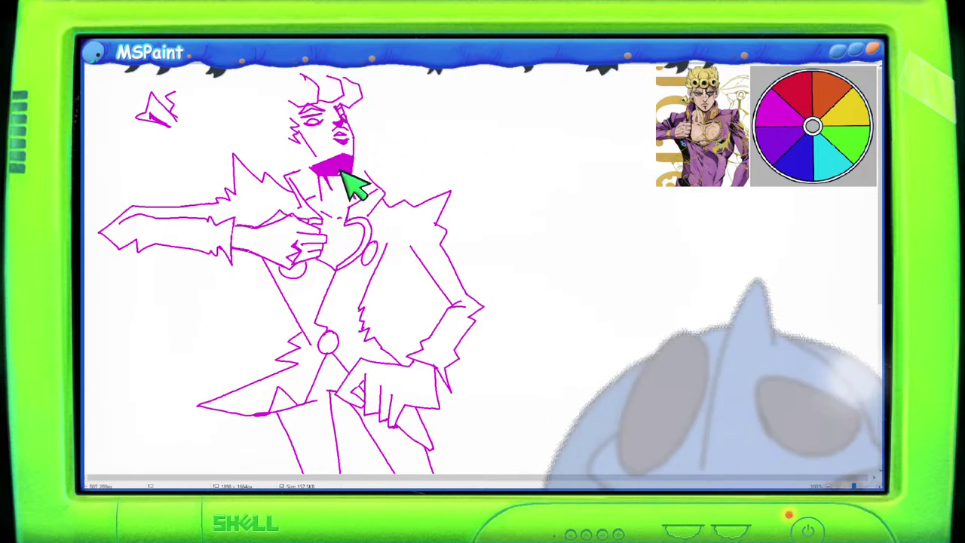
pyautogui.moveTo(337, 149)
pyautogui.mouseDown()
pyautogui.moveTo(357, 157)
pyautogui.moveTo(357, 144)
pyautogui.moveTo(351, 161)
pyautogui.moveTo(360, 145)
pyautogui.mouseUp()
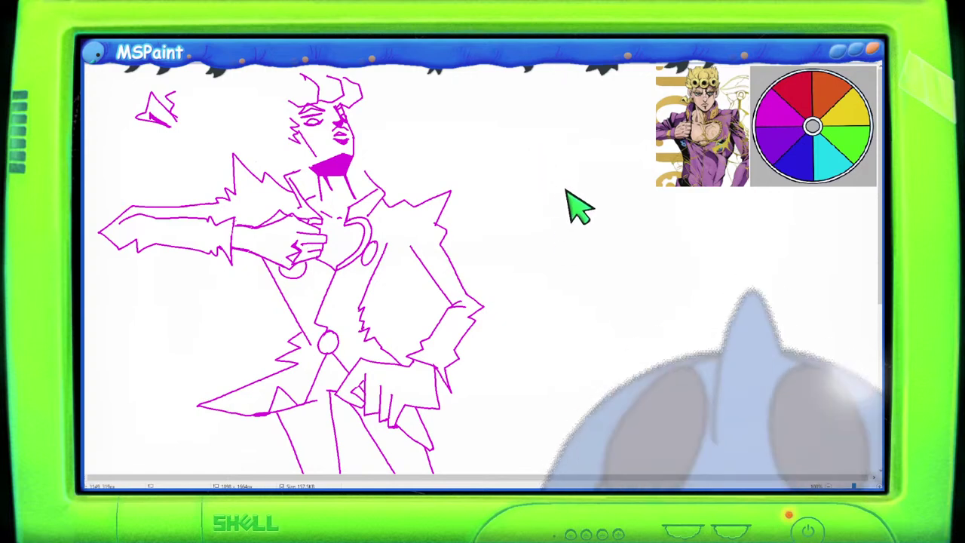
# Draw two narrowed eyes with upper and lower lid lines for the close-up face.
pyautogui.moveTo(543, 175); pyautogui.dragTo(544, 198)
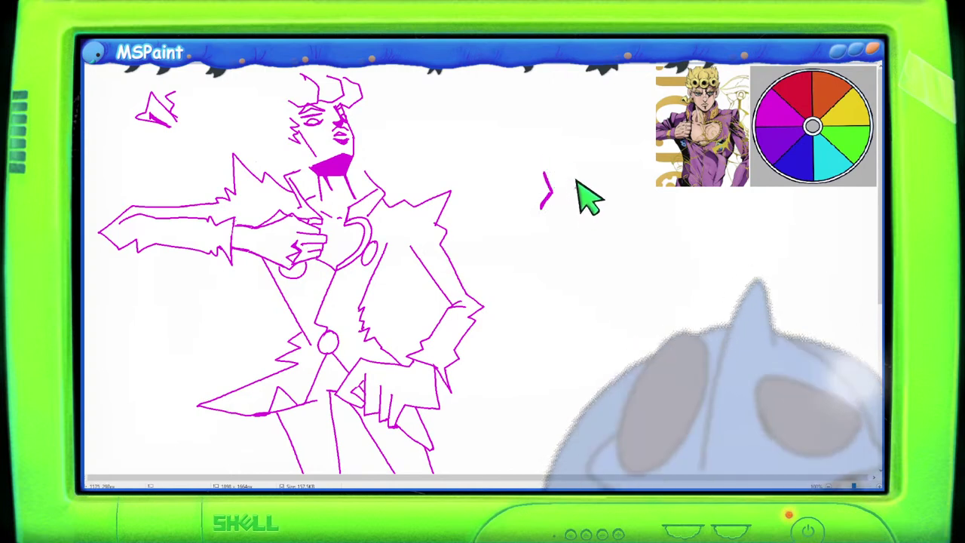
pyautogui.moveTo(572, 188)
pyautogui.mouseDown()
pyautogui.moveTo(574, 166)
pyautogui.moveTo(575, 205)
pyautogui.mouseUp()
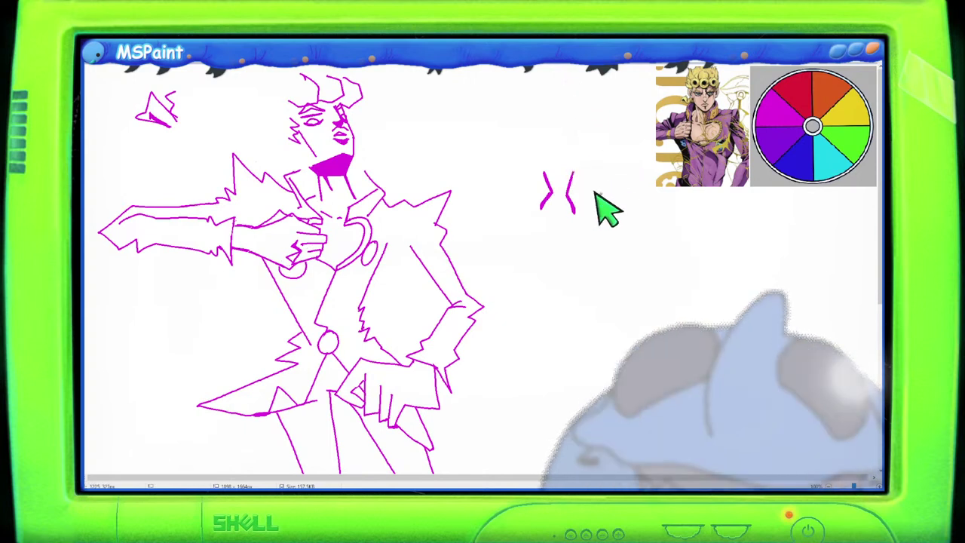
pyautogui.moveTo(570, 194); pyautogui.dragTo(606, 194)
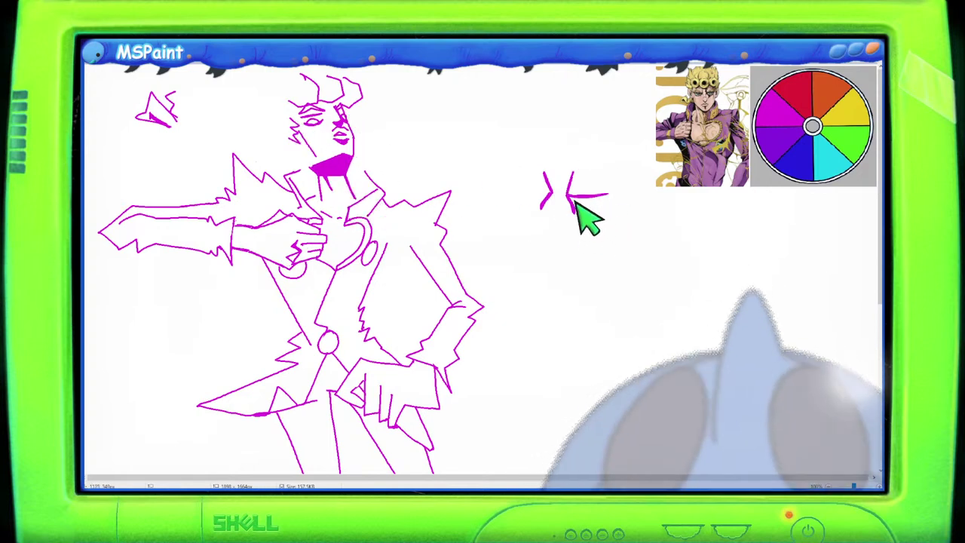
pyautogui.moveTo(606, 200); pyautogui.dragTo(579, 205)
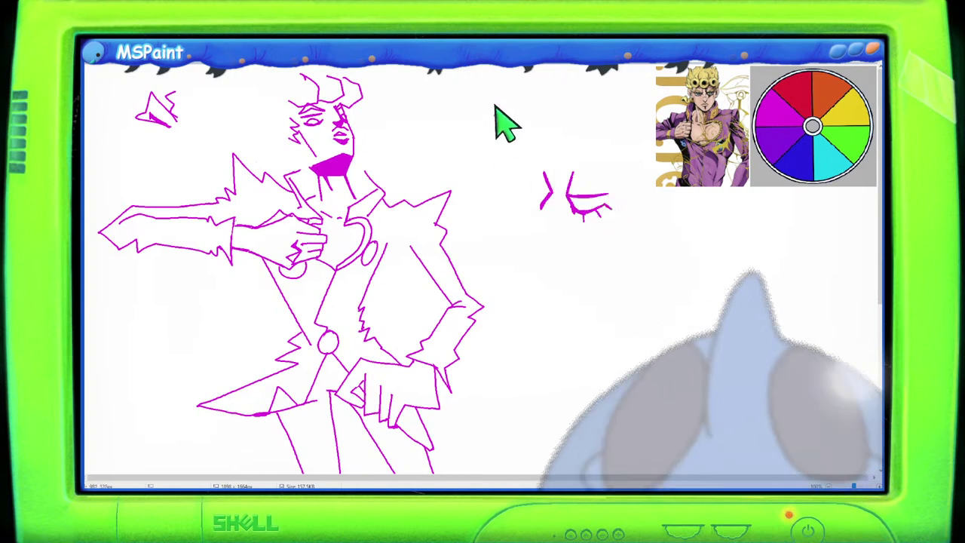
pyautogui.moveTo(511, 193); pyautogui.dragTo(541, 201)
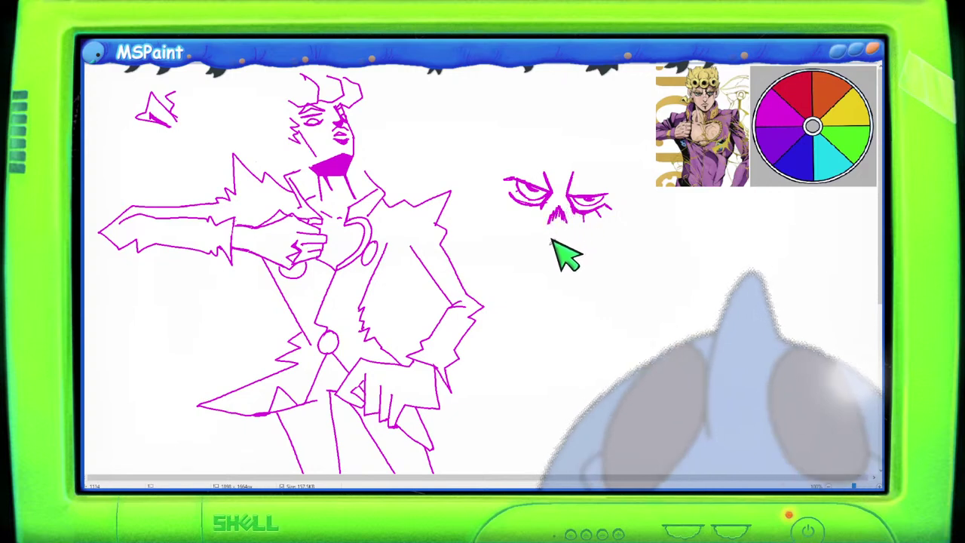
# Add the nose, mouth line and lower lip, then lasso the nose-and-mouth area.
pyautogui.moveTo(555, 249)
pyautogui.mouseDown()
pyautogui.moveTo(552, 241)
pyautogui.moveTo(563, 241)
pyautogui.moveTo(541, 257)
pyautogui.mouseUp()
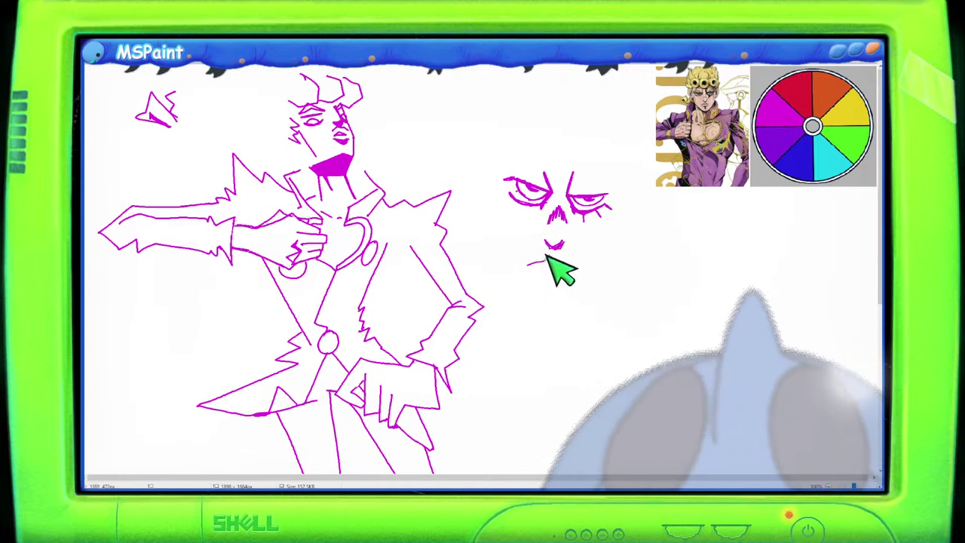
pyautogui.moveTo(545, 256); pyautogui.dragTo(566, 255)
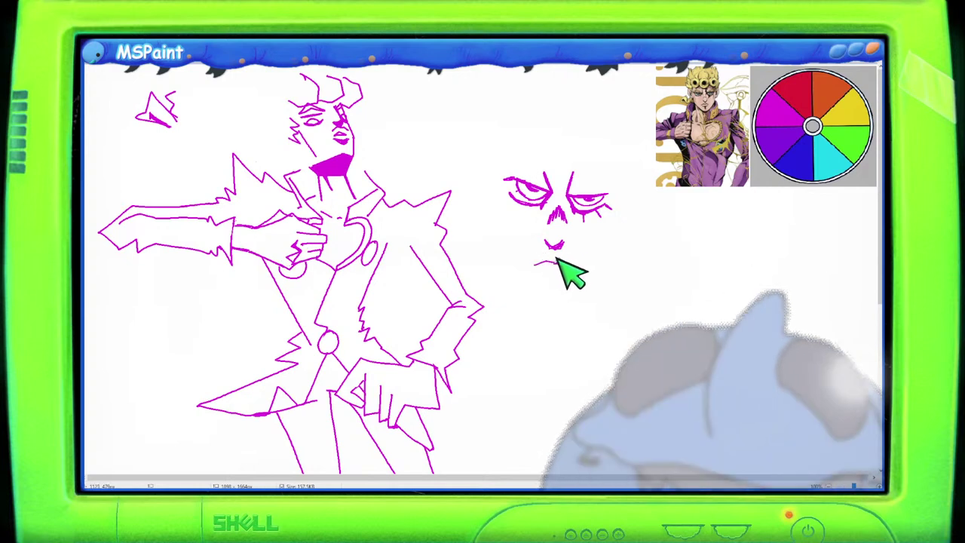
pyautogui.moveTo(537, 262); pyautogui.dragTo(573, 264)
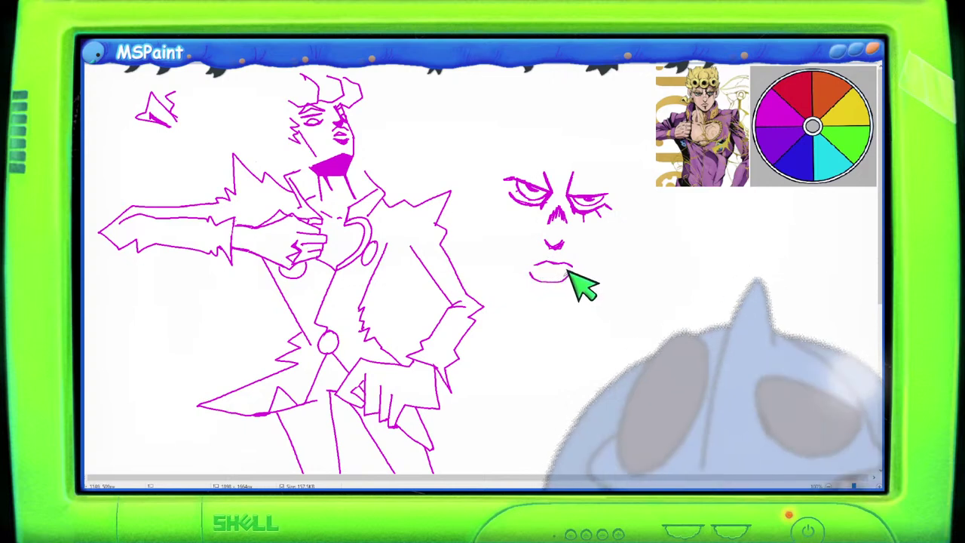
pyautogui.moveTo(537, 275); pyautogui.dragTo(566, 277)
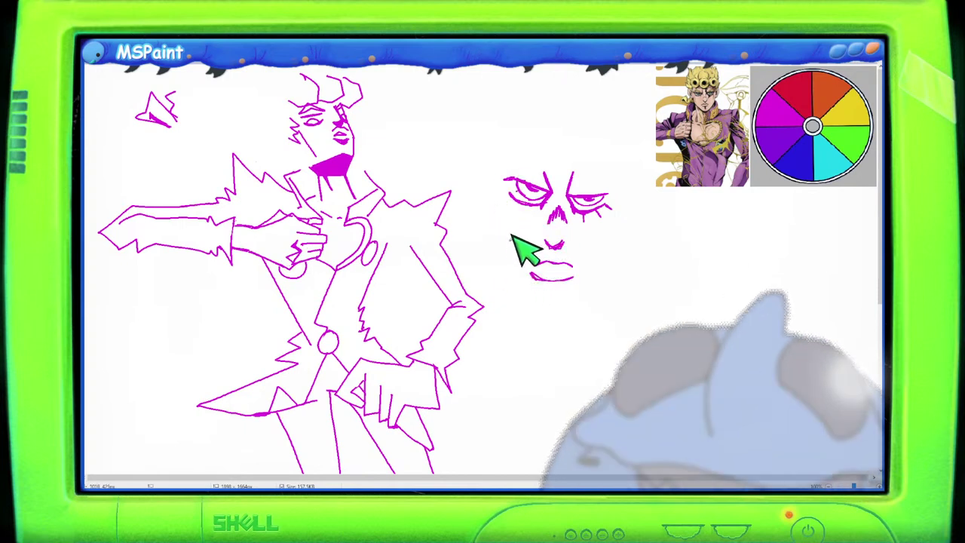
pyautogui.moveTo(533, 227)
pyautogui.mouseDown()
pyautogui.moveTo(531, 290)
pyautogui.moveTo(588, 259)
pyautogui.mouseUp()
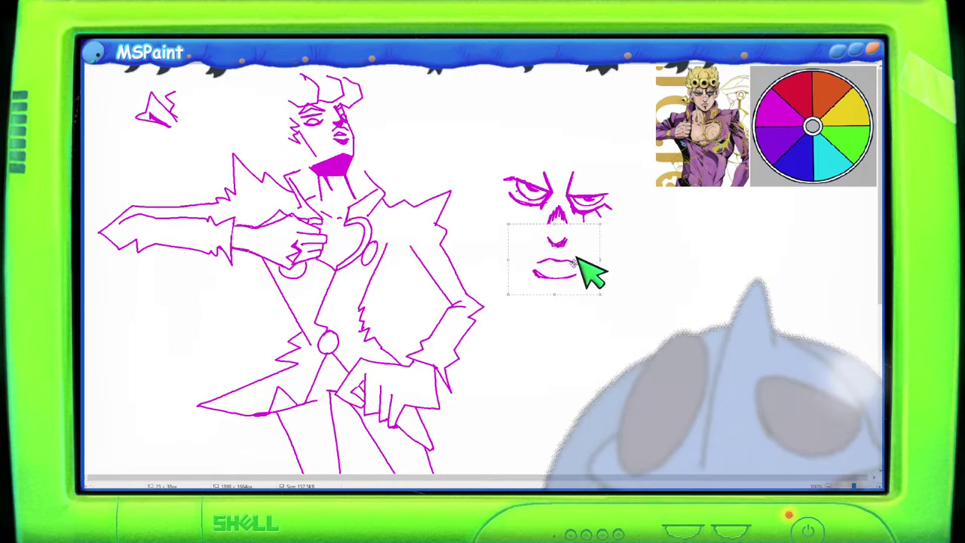
# Deselect, then draw the face's left side, right jaw up to the eye, and an arc over the head.
pyautogui.click(517, 243)
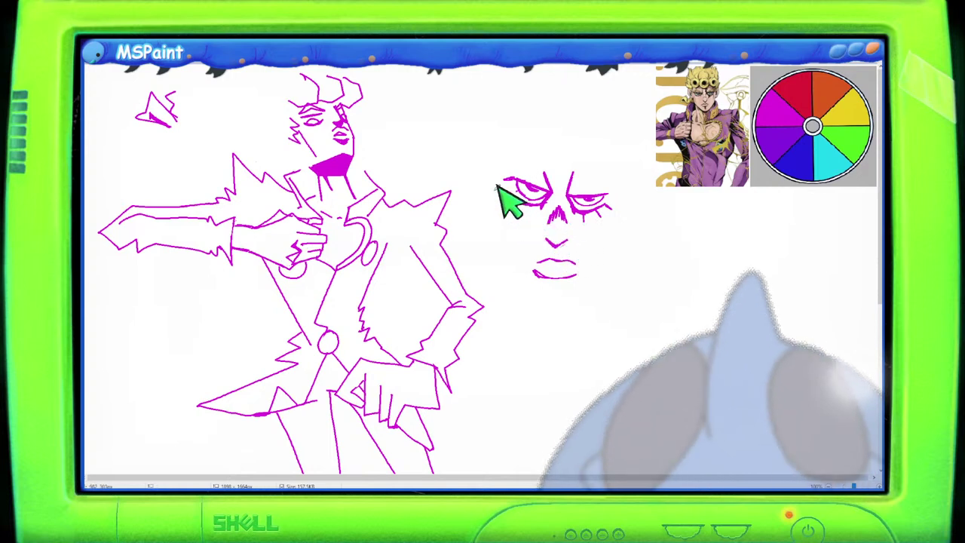
pyautogui.moveTo(498, 183)
pyautogui.mouseDown()
pyautogui.moveTo(512, 284)
pyautogui.moveTo(491, 236)
pyautogui.moveTo(507, 276)
pyautogui.moveTo(499, 240)
pyautogui.moveTo(512, 277)
pyautogui.moveTo(513, 267)
pyautogui.moveTo(549, 306)
pyautogui.moveTo(517, 266)
pyautogui.moveTo(550, 305)
pyautogui.moveTo(517, 287)
pyautogui.moveTo(550, 305)
pyautogui.moveTo(590, 287)
pyautogui.moveTo(575, 228)
pyautogui.moveTo(606, 262)
pyautogui.moveTo(584, 290)
pyautogui.moveTo(607, 248)
pyautogui.mouseUp()
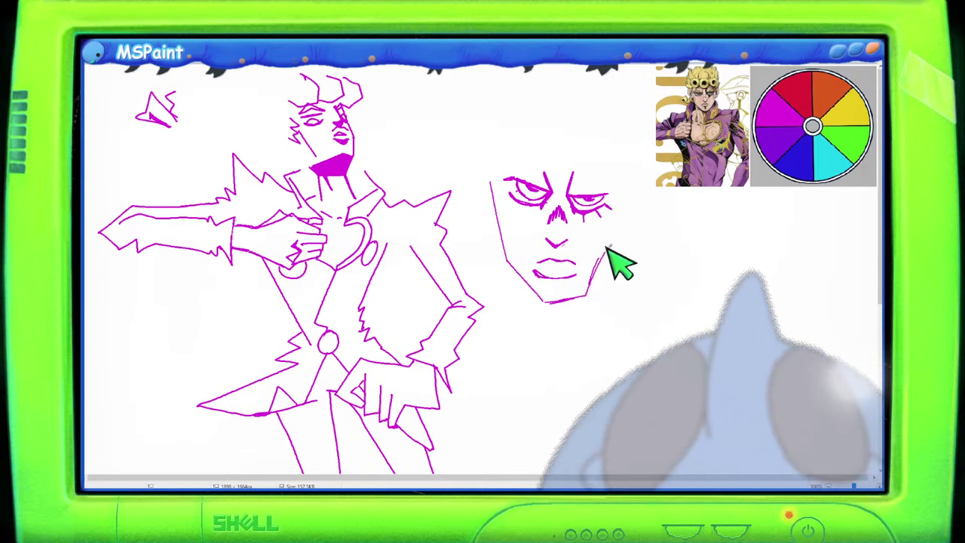
pyautogui.moveTo(613, 201)
pyautogui.mouseDown()
pyautogui.moveTo(610, 240)
pyautogui.moveTo(618, 184)
pyautogui.moveTo(616, 255)
pyautogui.moveTo(620, 205)
pyautogui.mouseUp()
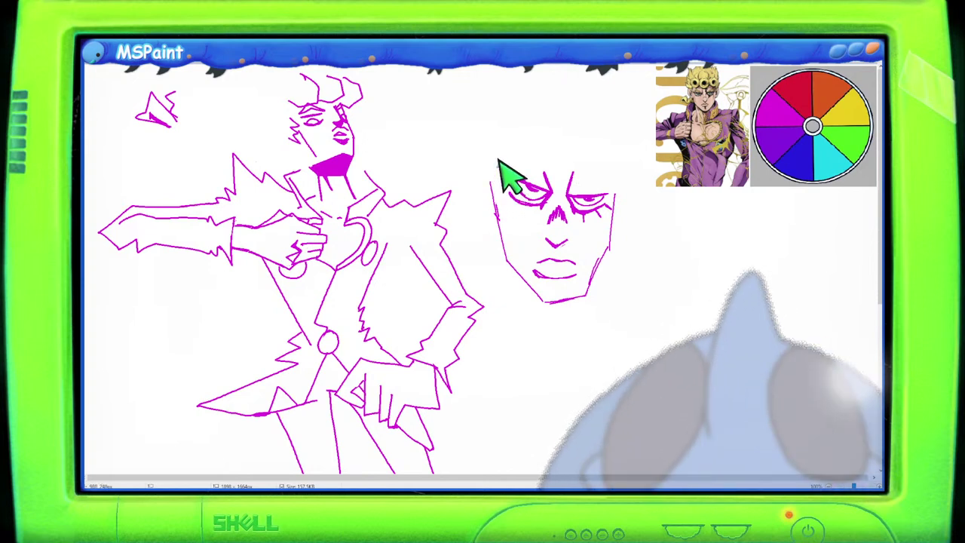
pyautogui.moveTo(497, 156); pyautogui.dragTo(504, 181)
pyautogui.moveTo(523, 120); pyautogui.dragTo(502, 126)
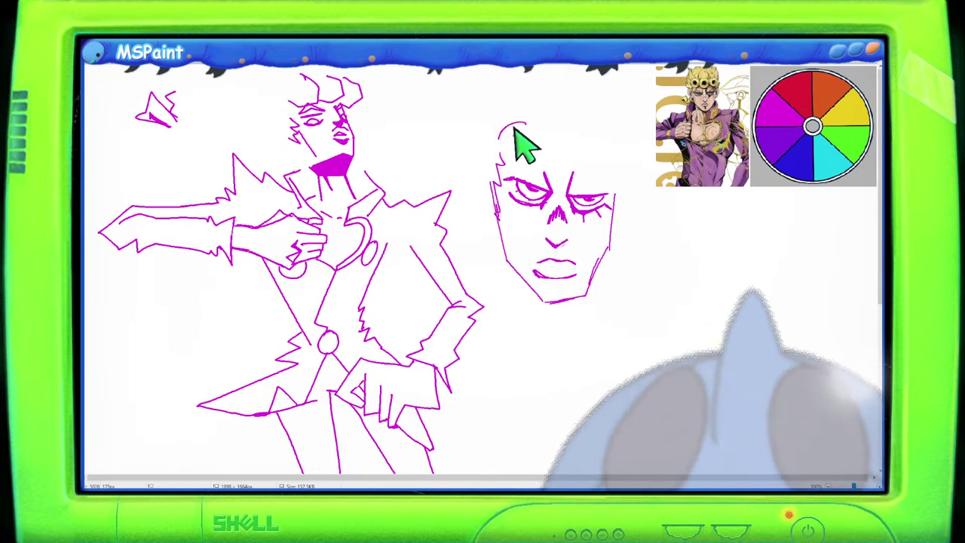
# Draw three round hair curls across the top of the close-up head.
pyautogui.moveTo(520, 107); pyautogui.dragTo(501, 155)
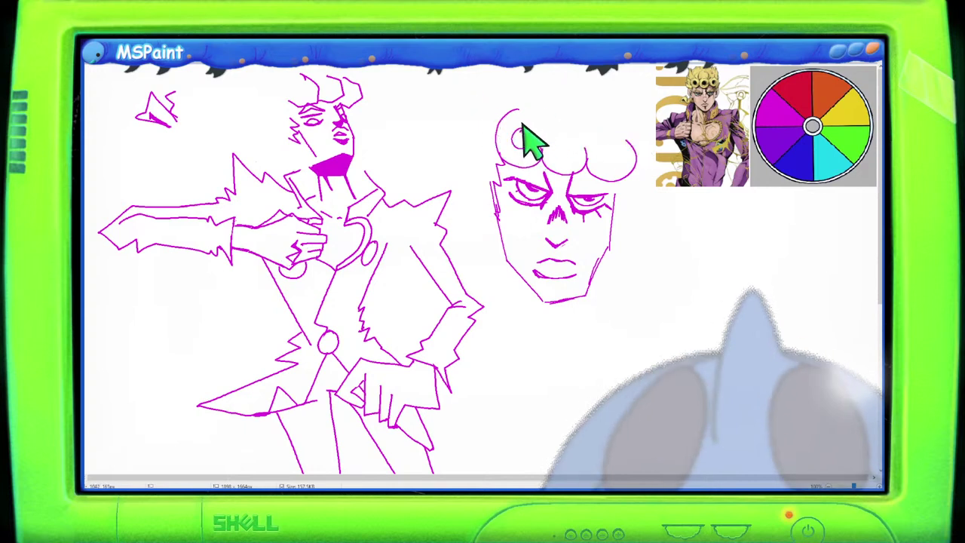
pyautogui.moveTo(528, 127)
pyautogui.mouseDown()
pyautogui.moveTo(555, 138)
pyautogui.moveTo(570, 128)
pyautogui.mouseUp()
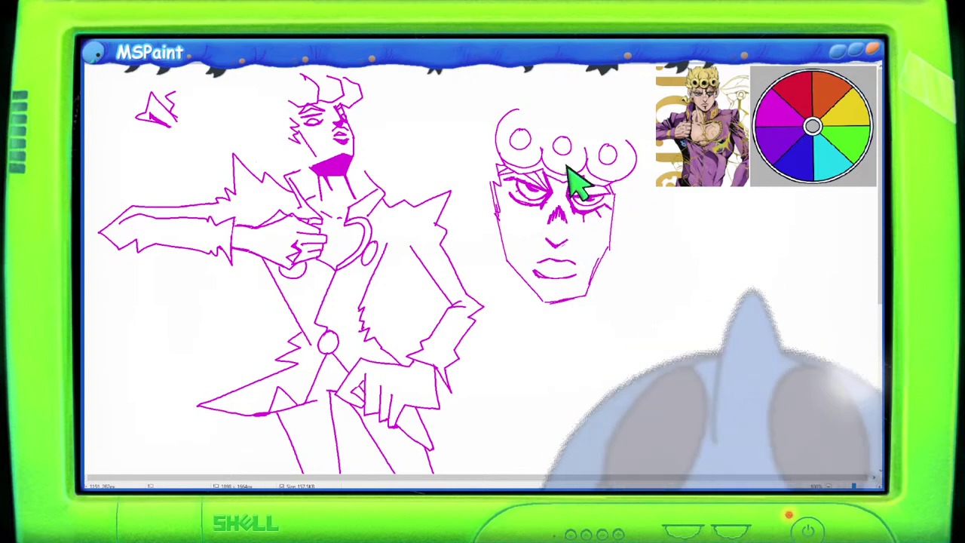
pyautogui.moveTo(534, 260); pyautogui.dragTo(576, 268)
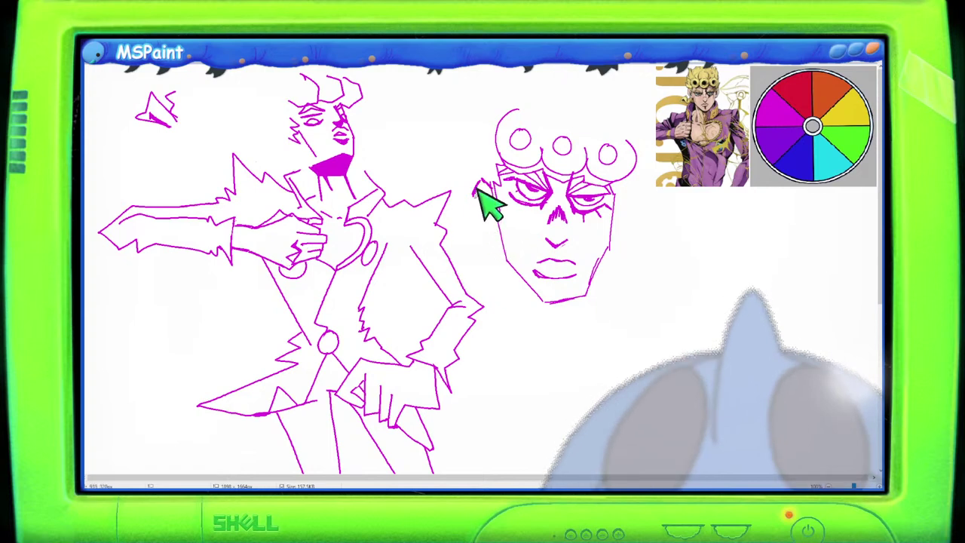
# Add the left face and hair edges, then lasso the whole head and shift it down.
pyautogui.moveTo(481, 181)
pyautogui.mouseDown()
pyautogui.moveTo(478, 208)
pyautogui.moveTo(496, 228)
pyautogui.mouseUp()
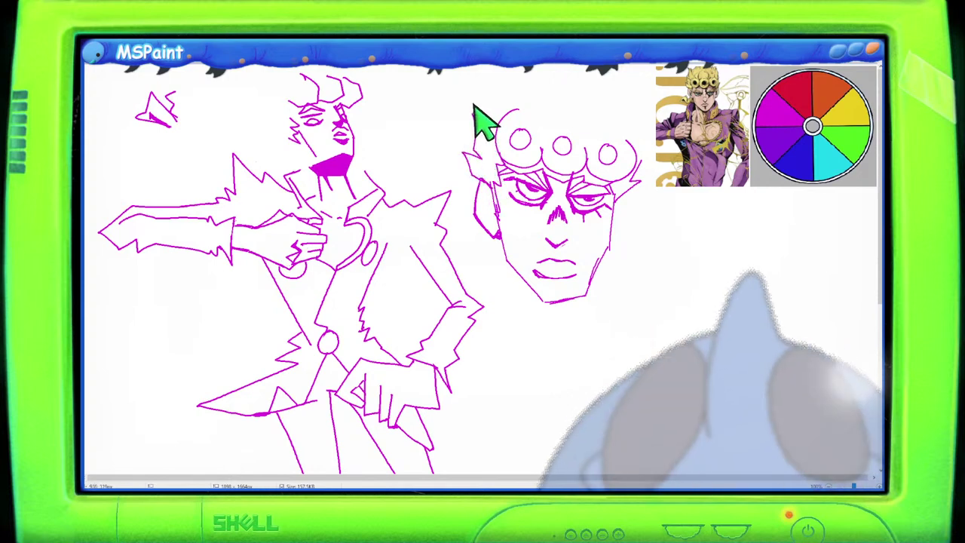
pyautogui.moveTo(474, 119); pyautogui.dragTo(481, 81)
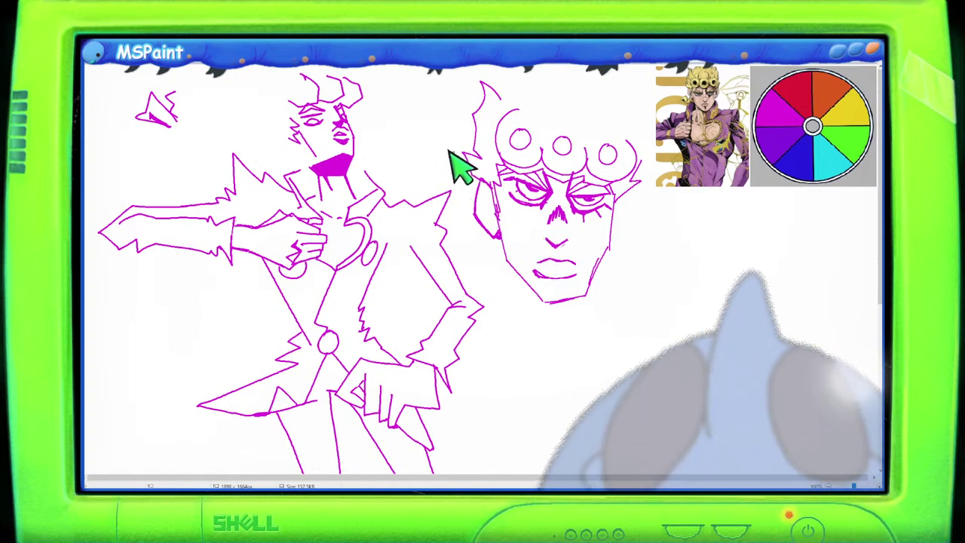
pyautogui.moveTo(513, 60)
pyautogui.mouseDown()
pyautogui.moveTo(446, 128)
pyautogui.moveTo(491, 273)
pyautogui.moveTo(614, 304)
pyautogui.moveTo(650, 189)
pyautogui.mouseUp()
pyautogui.moveTo(573, 138); pyautogui.dragTo(585, 169)
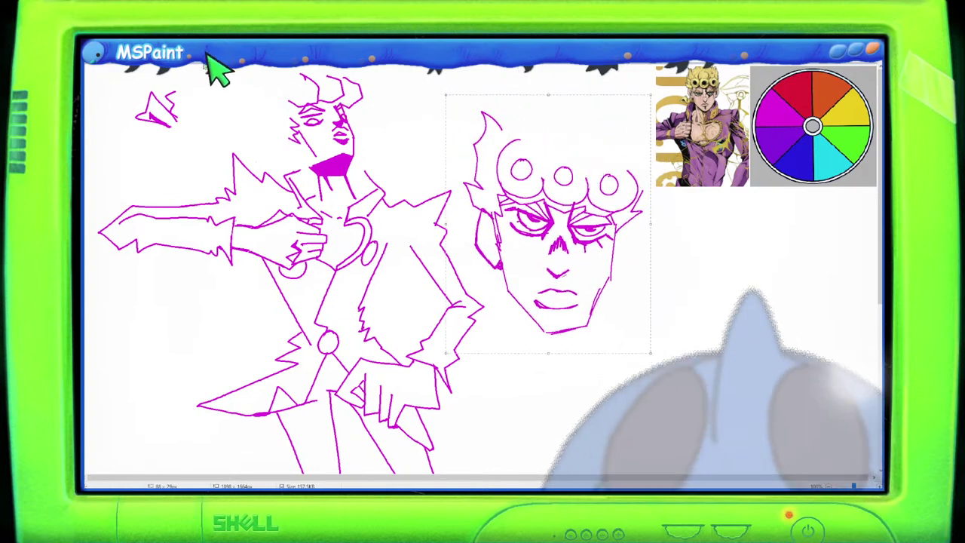
# Set the moved close-up head in place and trace around the small figure's head.
pyautogui.click(501, 89)
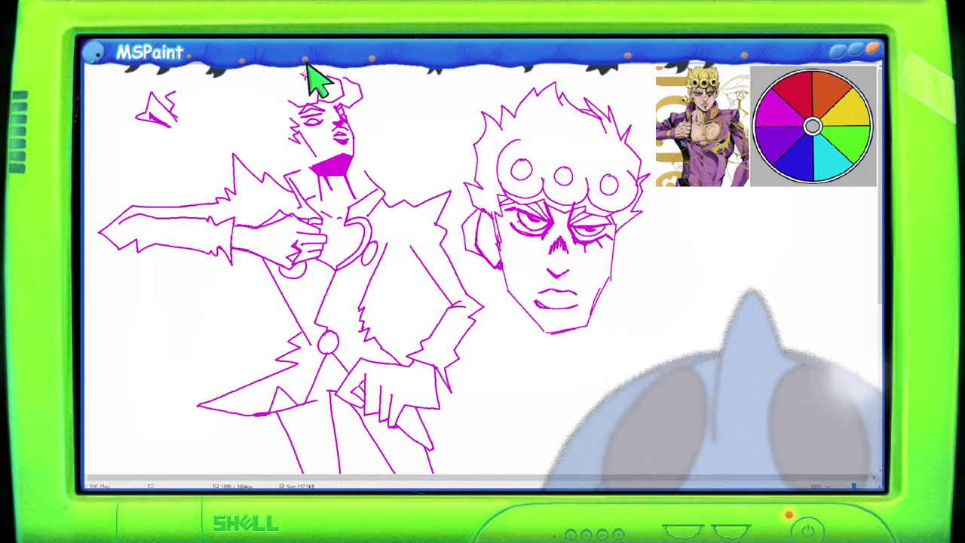
pyautogui.moveTo(306, 69)
pyautogui.mouseDown()
pyautogui.moveTo(267, 107)
pyautogui.moveTo(339, 187)
pyautogui.moveTo(363, 105)
pyautogui.mouseUp()
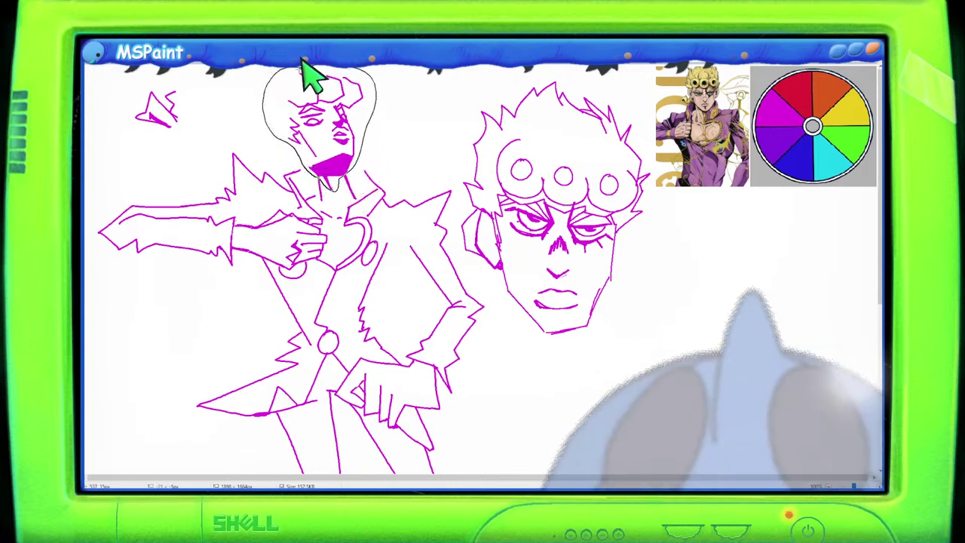
# Undo the small figure's head strokes and begin lassoing the large close-up head.
pyautogui.hotkey('ctrl', 'z')
pyautogui.hotkey('ctrl', 'z')
pyautogui.hotkey('ctrl', 'z')
pyautogui.hotkey('ctrl', 'z')
pyautogui.hotkey('ctrl', 'z')
pyautogui.hotkey('ctrl', 'z')
pyautogui.hotkey('ctrl', 'z')
pyautogui.hotkey('ctrl', 'z')
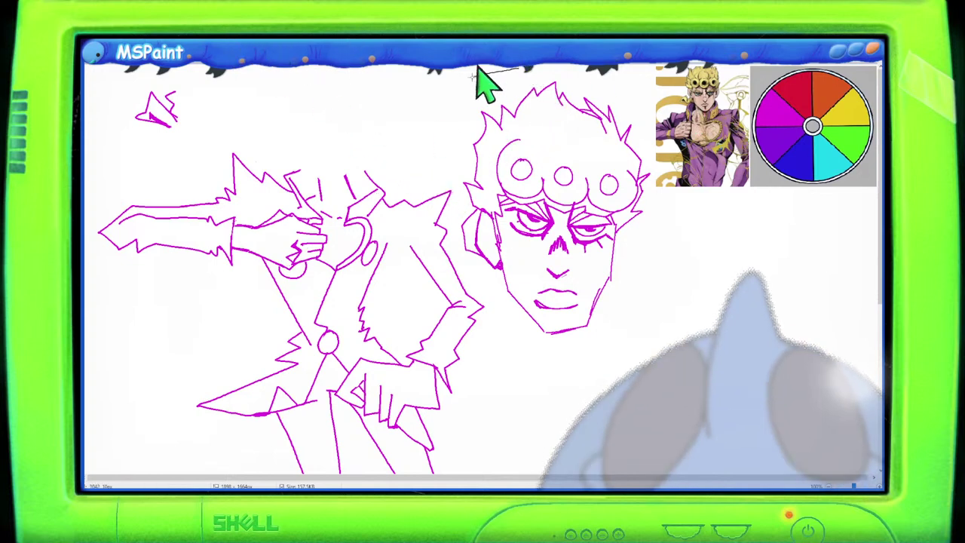
pyautogui.moveTo(477, 71)
pyautogui.mouseDown()
pyautogui.moveTo(458, 224)
pyautogui.moveTo(516, 317)
pyautogui.moveTo(576, 348)
pyautogui.moveTo(638, 284)
pyautogui.moveTo(654, 165)
pyautogui.moveTo(638, 108)
pyautogui.moveTo(609, 73)
pyautogui.moveTo(532, 79)
pyautogui.mouseUp()
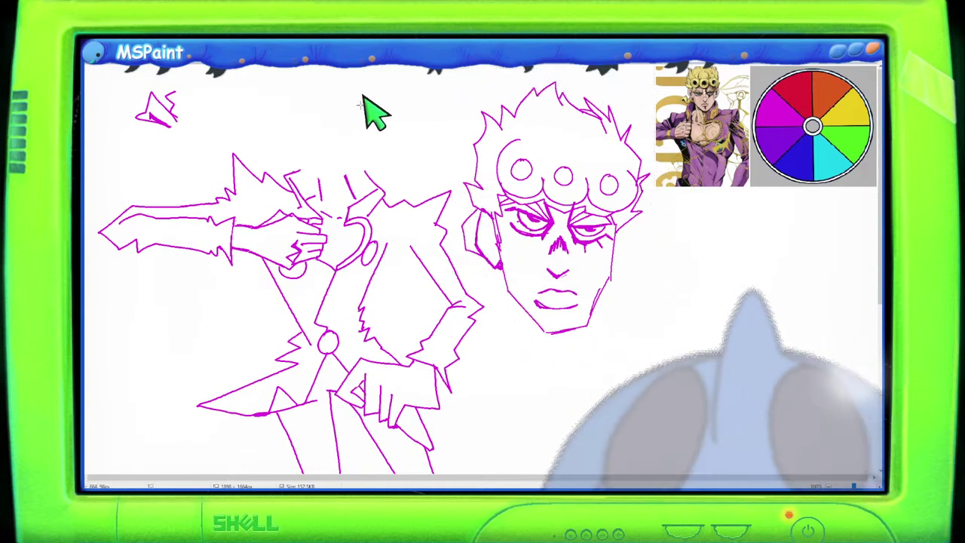
# Copy the large close-up head and paste a copy over the small figure's body.
pyautogui.hotkey('ctrl', 'c')
pyautogui.hotkey('ctrl', 'v')
pyautogui.moveTo(172, 146); pyautogui.dragTo(291, 163)
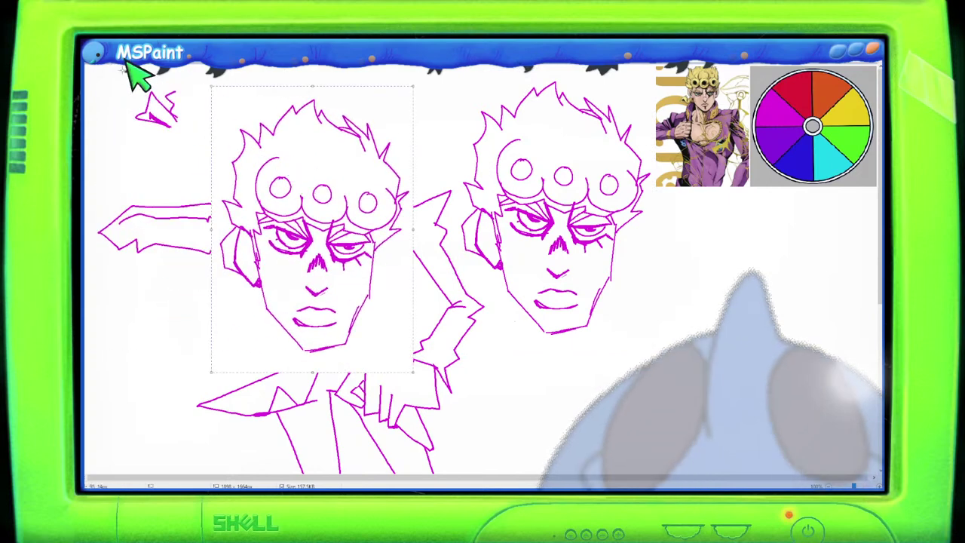
pyautogui.hotkey('ctrl', 'z')
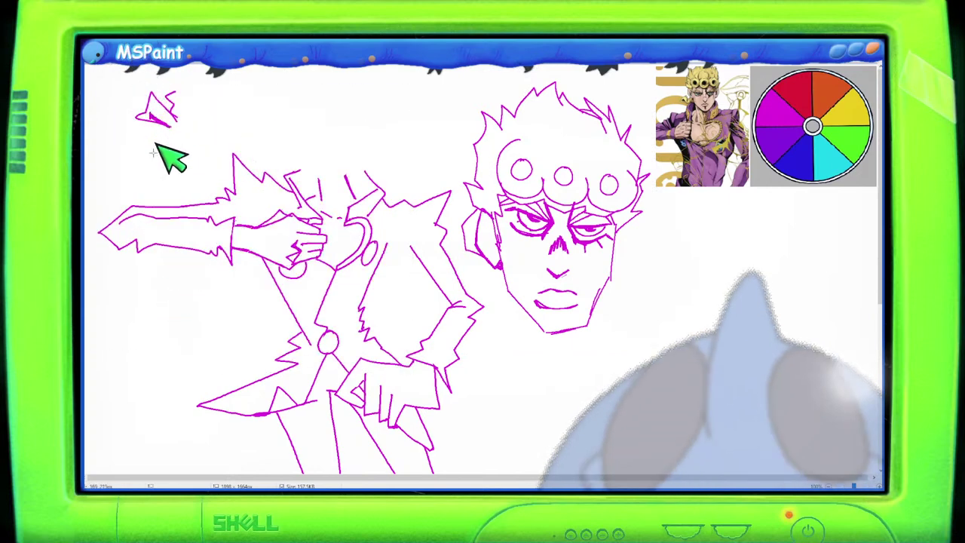
pyautogui.hotkey('ctrl', 'v')
pyautogui.moveTo(170, 163)
pyautogui.mouseDown()
pyautogui.moveTo(327, 173)
pyautogui.moveTo(336, 163)
pyautogui.mouseUp()
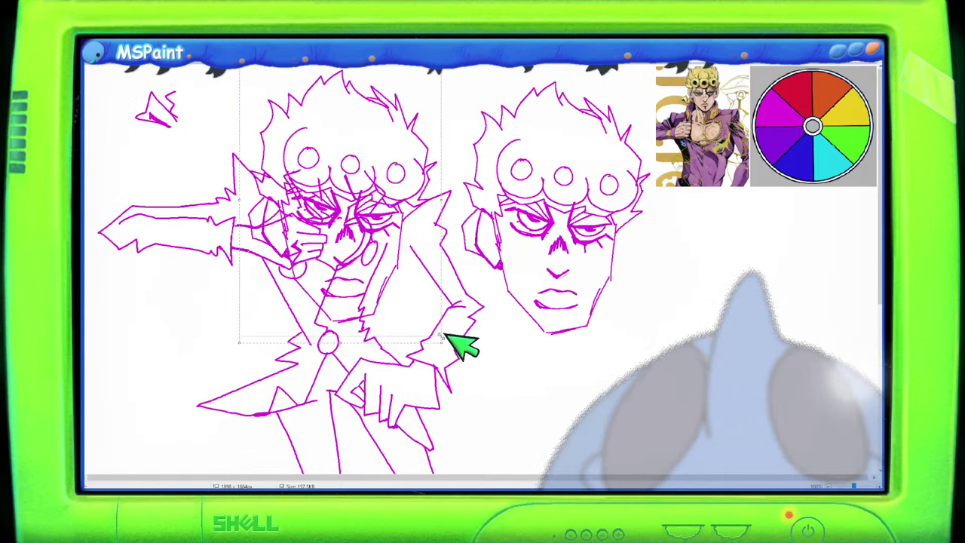
# Shrink the pasted head to fit the body and nudge it onto the neck.
pyautogui.moveTo(440, 343); pyautogui.dragTo(383, 237)
pyautogui.moveTo(332, 185); pyautogui.dragTo(362, 183)
pyautogui.moveTo(406, 224); pyautogui.dragTo(351, 171)
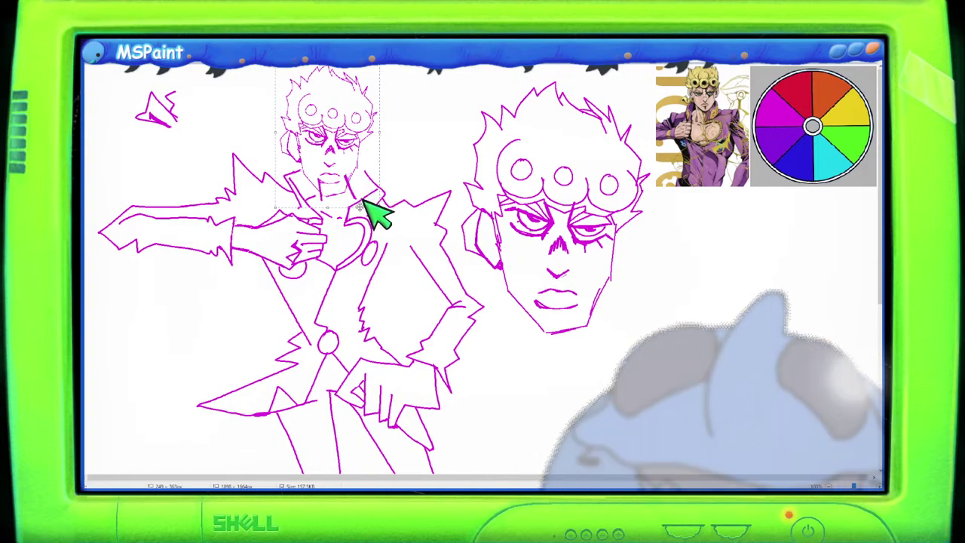
pyautogui.moveTo(375, 190)
pyautogui.mouseDown()
pyautogui.moveTo(379, 181)
pyautogui.moveTo(355, 173)
pyautogui.moveTo(381, 191)
pyautogui.moveTo(356, 171)
pyautogui.moveTo(379, 185)
pyautogui.moveTo(360, 170)
pyautogui.moveTo(369, 187)
pyautogui.mouseUp()
pyautogui.press('Escape')
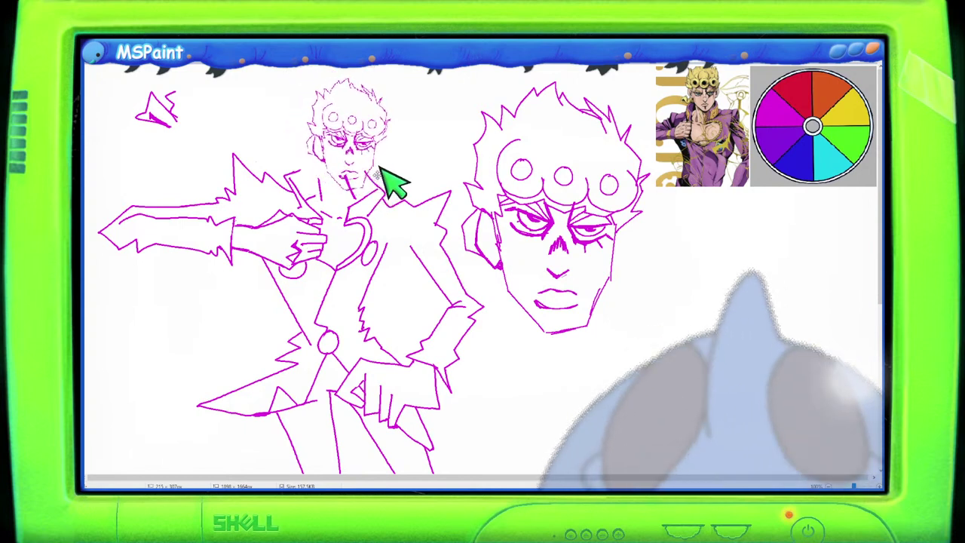
pyautogui.moveTo(368, 169); pyautogui.dragTo(348, 158)
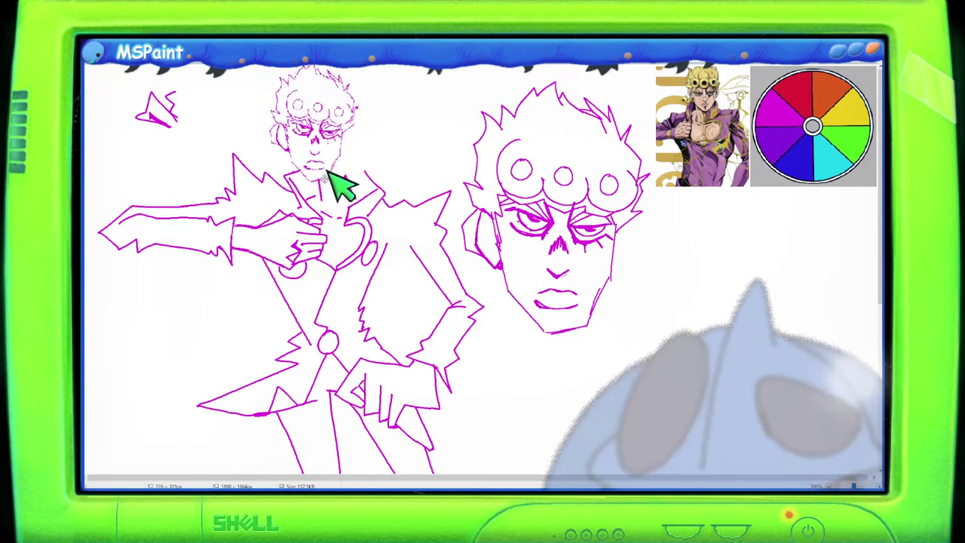
pyautogui.moveTo(328, 173)
pyautogui.mouseDown()
pyautogui.moveTo(386, 176)
pyautogui.moveTo(329, 171)
pyautogui.mouseUp()
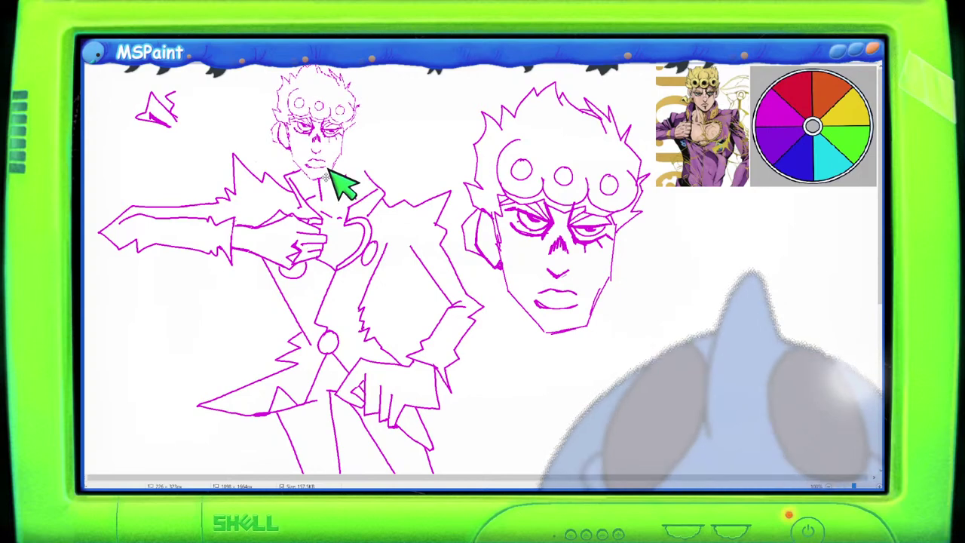
# Free-form select the whole posing figure and stretch it slightly larger, then begin outlining its head.
pyautogui.scroll(-5, 409, 181)
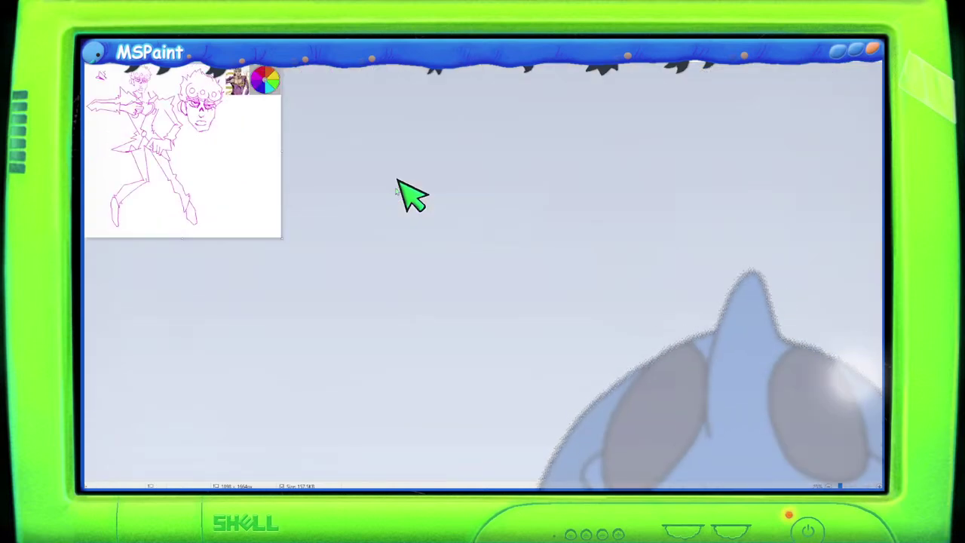
pyautogui.scroll(5, 397, 182)
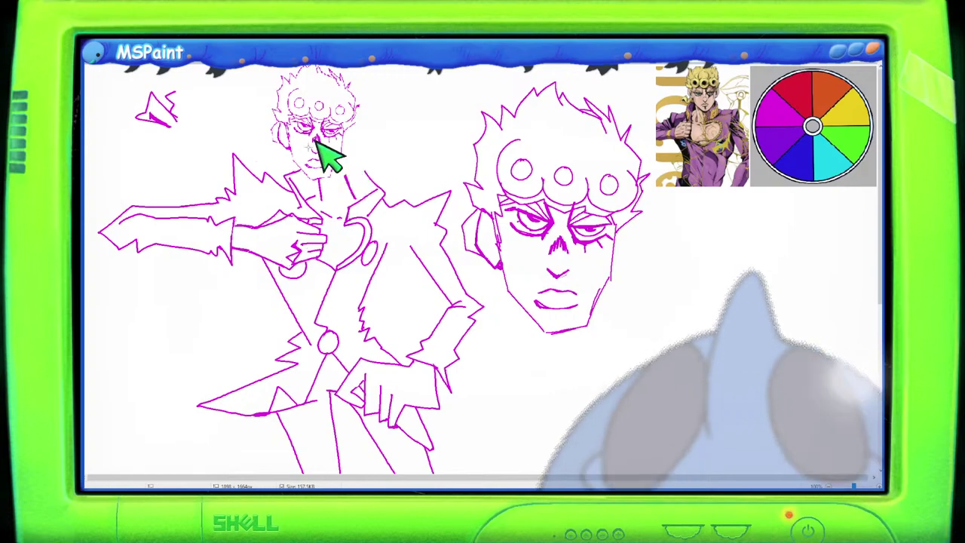
pyautogui.scroll(-5, 320, 181)
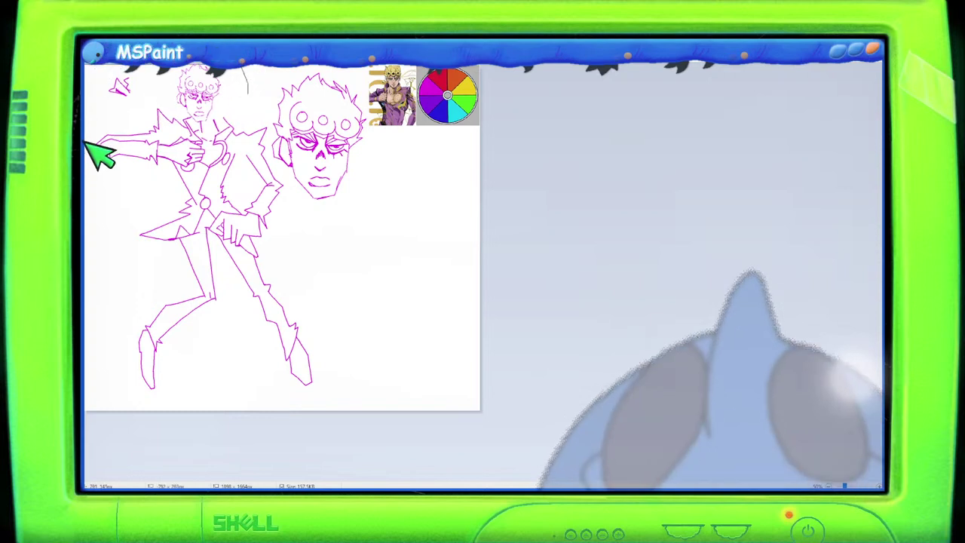
pyautogui.moveTo(85, 200)
pyautogui.mouseDown()
pyautogui.moveTo(112, 284)
pyautogui.moveTo(204, 416)
pyautogui.moveTo(240, 377)
pyautogui.mouseUp()
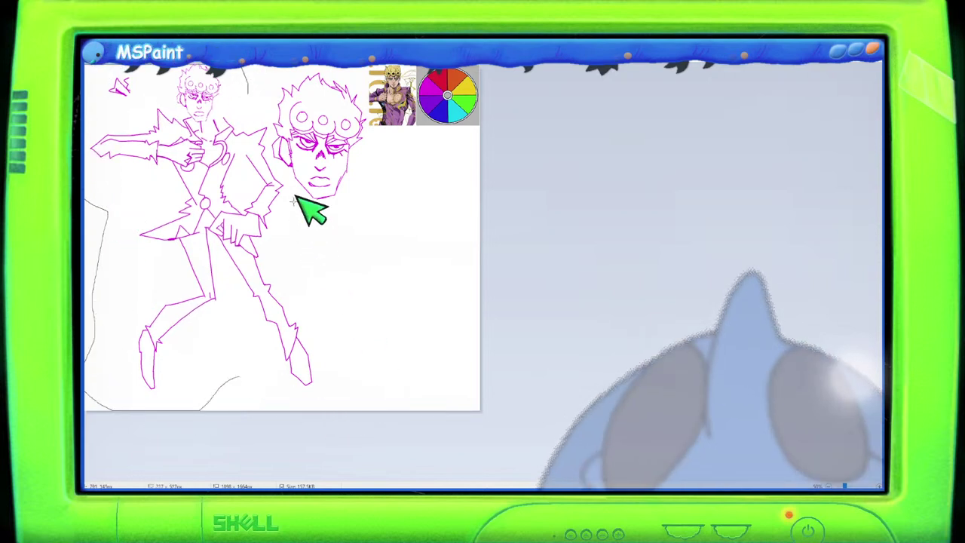
pyautogui.moveTo(296, 198)
pyautogui.mouseDown()
pyautogui.moveTo(270, 143)
pyautogui.moveTo(271, 108)
pyautogui.moveTo(253, 91)
pyautogui.moveTo(237, 129)
pyautogui.mouseUp()
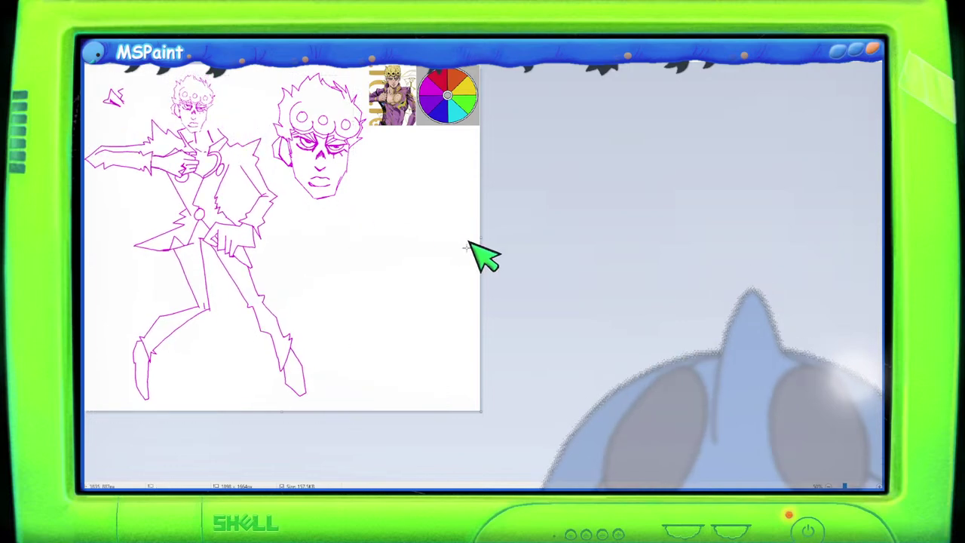
pyautogui.scroll(1, 485, 254)
pyautogui.moveTo(285, 75)
pyautogui.mouseDown()
pyautogui.moveTo(251, 142)
pyautogui.moveTo(293, 185)
pyautogui.moveTo(334, 204)
pyautogui.moveTo(343, 172)
pyautogui.mouseUp()
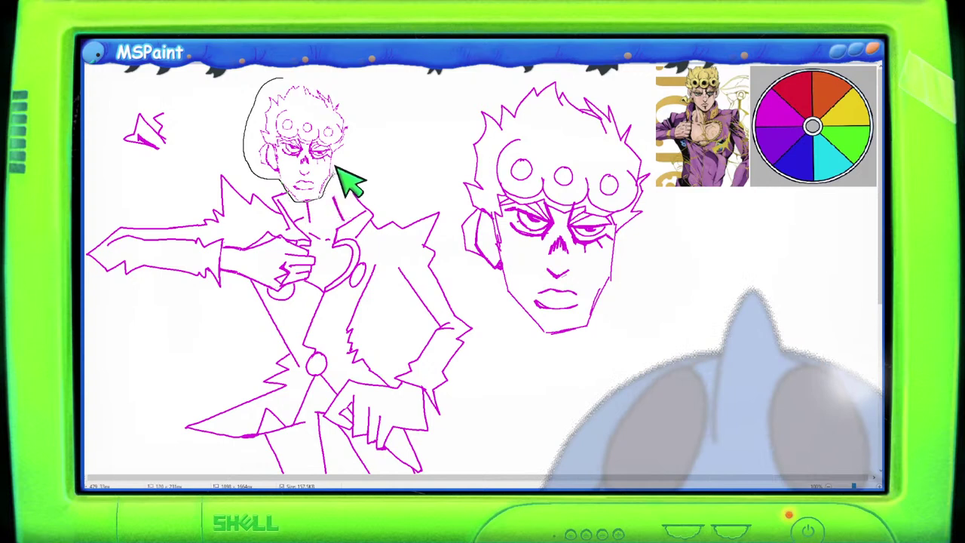
# Resize the selected small head with its corner handle and reseat it on the neck.
pyautogui.moveTo(369, 126)
pyautogui.mouseDown()
pyautogui.moveTo(244, 144)
pyautogui.moveTo(282, 186)
pyautogui.moveTo(340, 205)
pyautogui.moveTo(370, 124)
pyautogui.mouseUp()
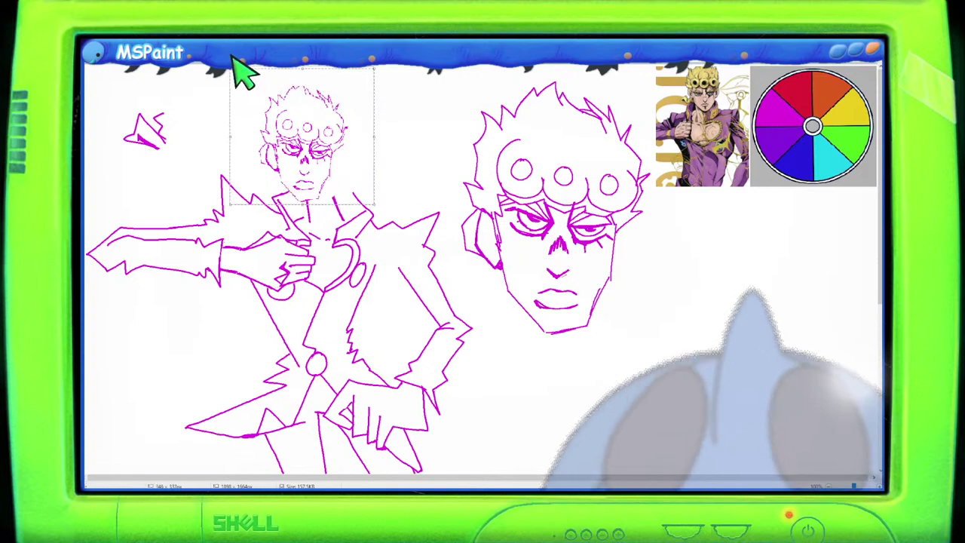
pyautogui.moveTo(235, 61); pyautogui.dragTo(300, 116)
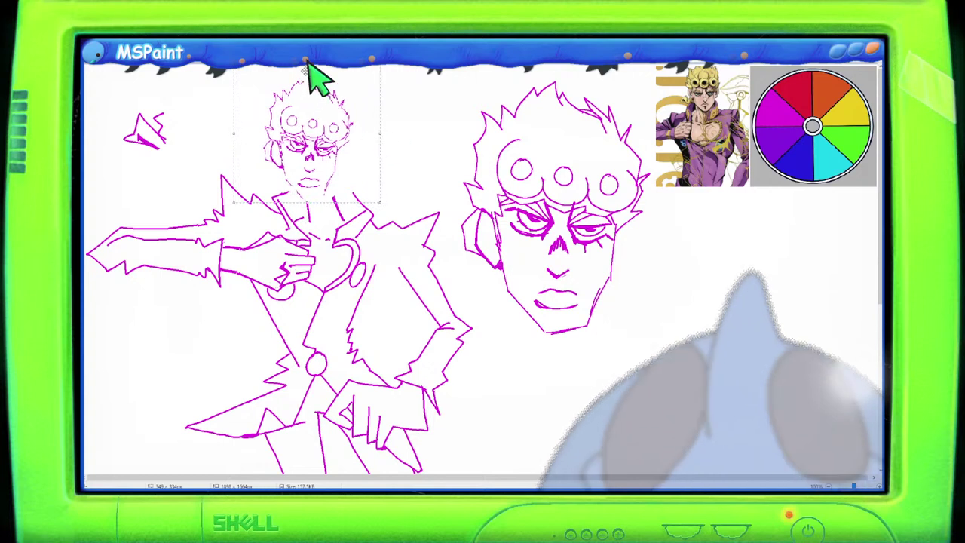
pyautogui.click(312, 198)
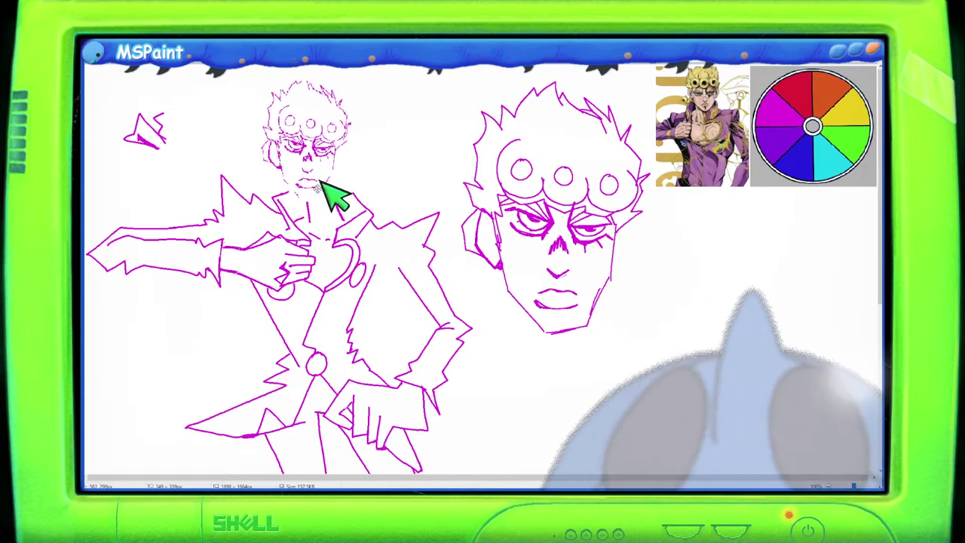
# Box-select the stray scribble in the canvas's top-left corner and delete it.
pyautogui.scroll(-3, 425, 180)
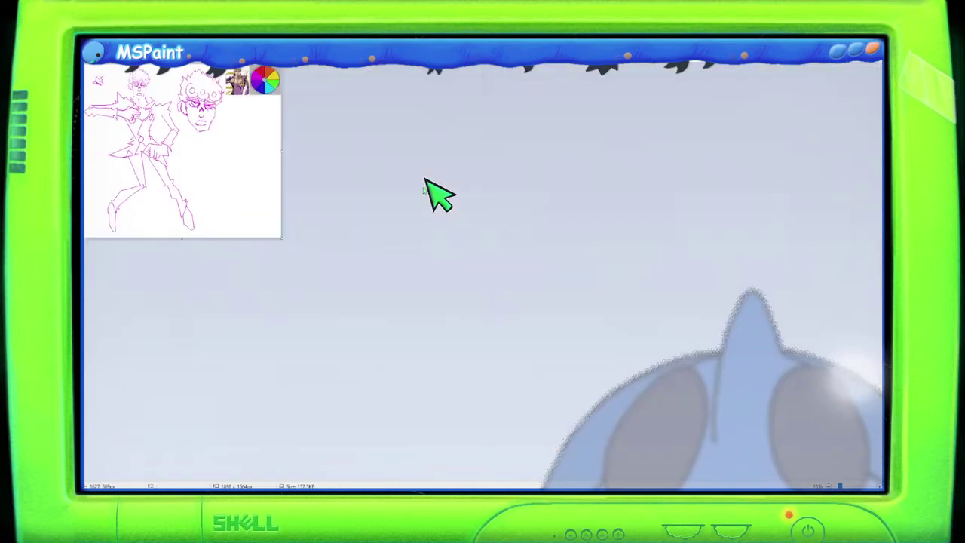
pyautogui.scroll(4, 399, 193)
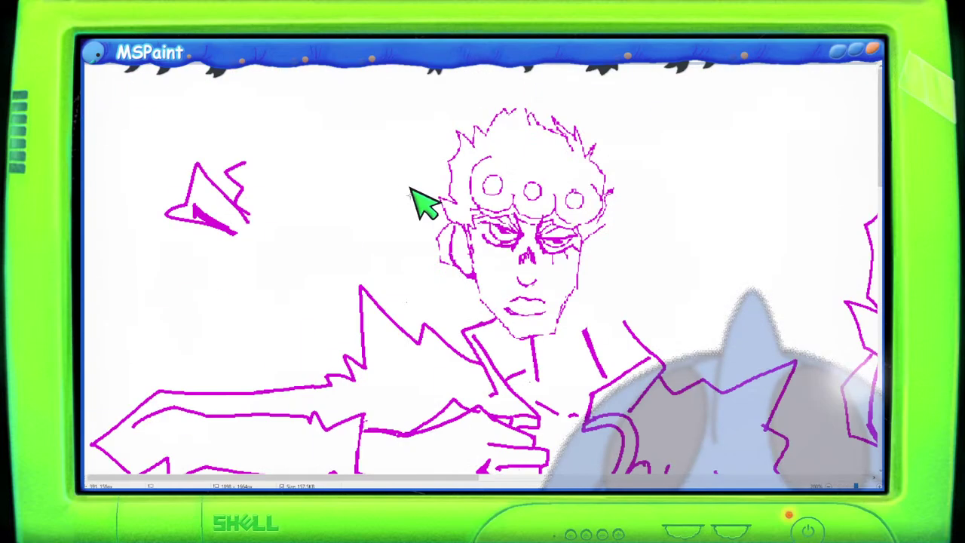
pyautogui.scroll(-2, 413, 190)
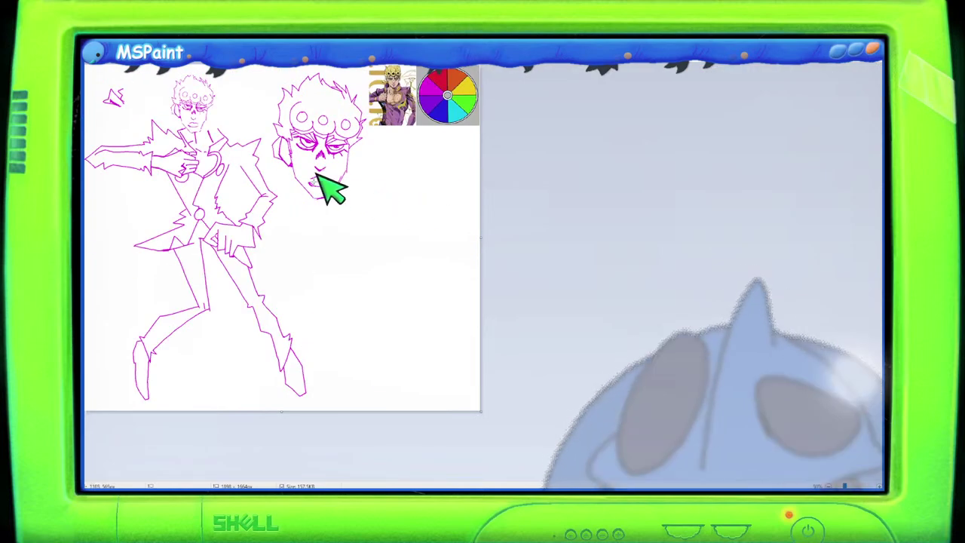
pyautogui.scroll(-3, 317, 174)
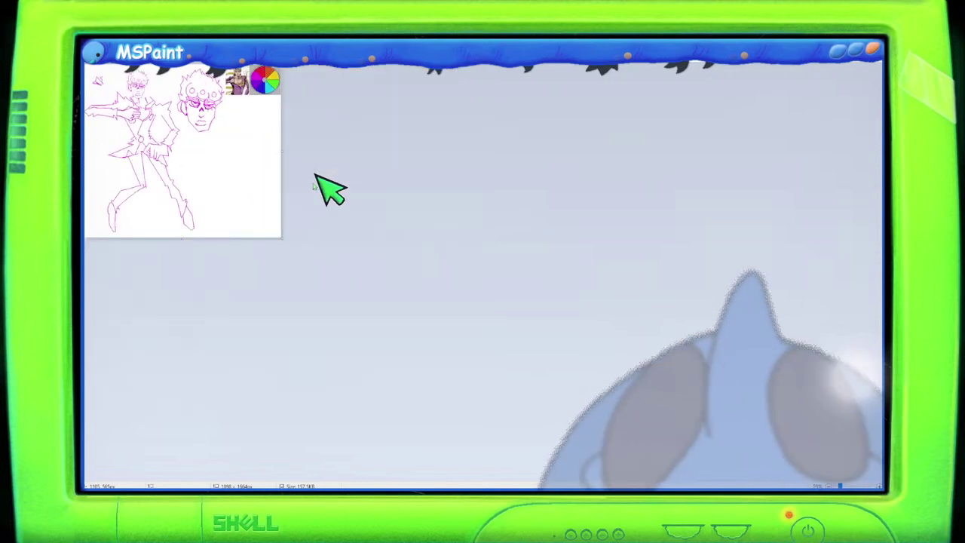
pyautogui.scroll(4, 315, 175)
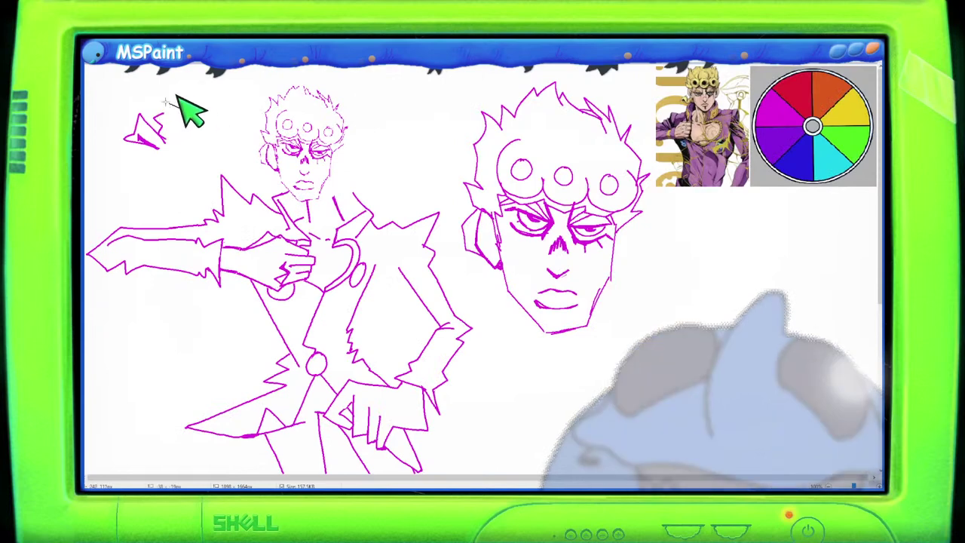
pyautogui.moveTo(105, 94)
pyautogui.mouseDown()
pyautogui.moveTo(150, 172)
pyautogui.moveTo(211, 167)
pyautogui.mouseUp()
pyautogui.press('Delete')
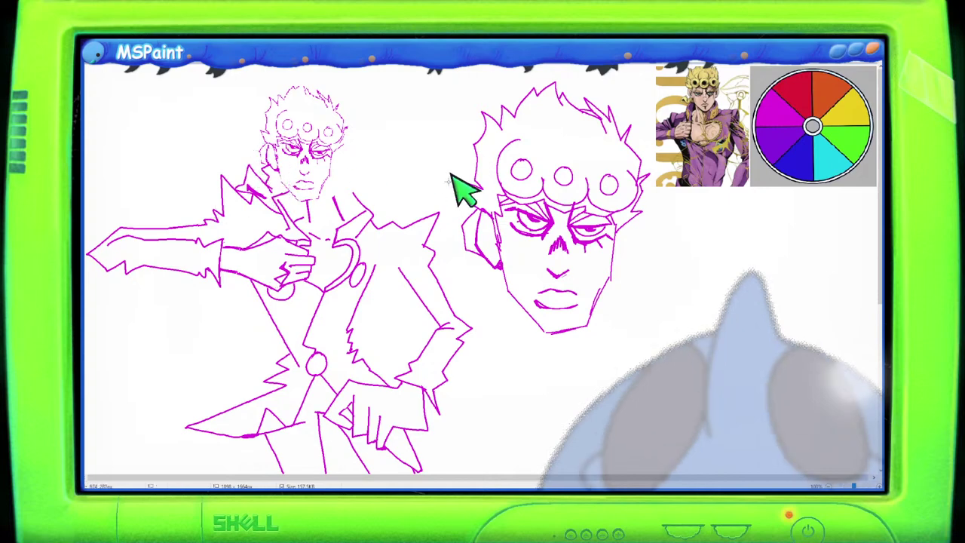
pyautogui.keyDown('ctrl'); pyautogui.scroll(-3, 446, 198); pyautogui.keyUp('ctrl')
pyautogui.keyDown('ctrl'); pyautogui.scroll(4, 445, 197); pyautogui.keyUp('ctrl')
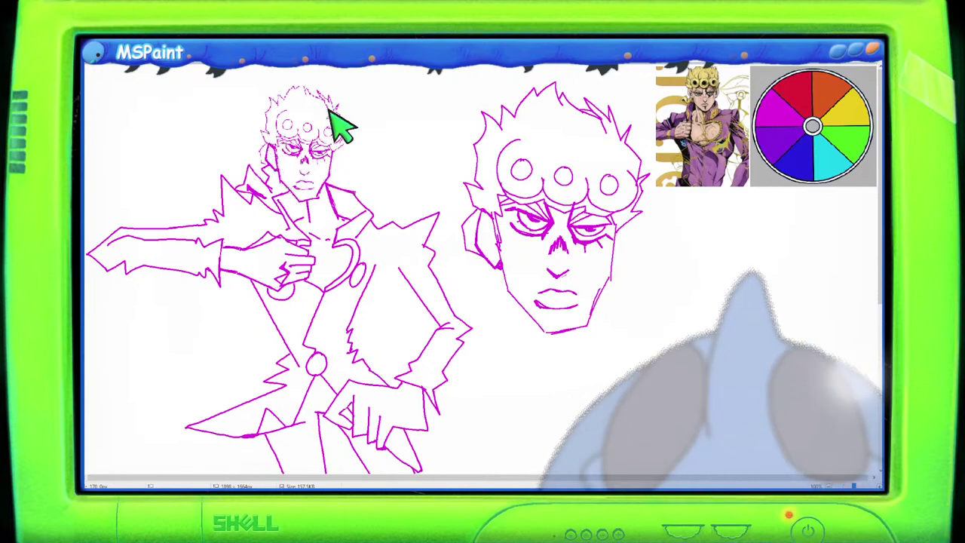
pyautogui.scroll(2, 431, 222)
pyautogui.moveTo(491, 478); pyautogui.dragTo(624, 486)
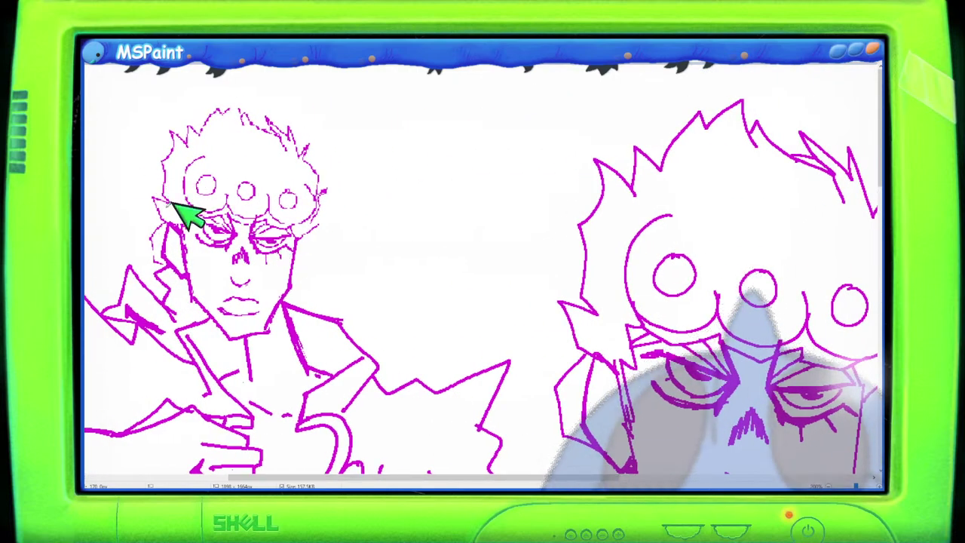
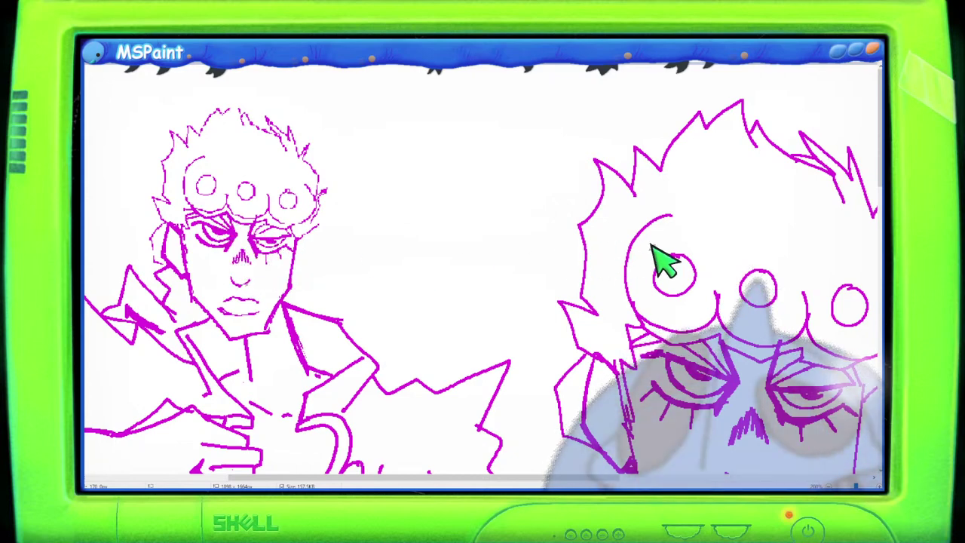
# Retrace the hair's left edge and the round hair ornaments in bold magenta strokes.
pyautogui.scroll(-3, 652, 258)
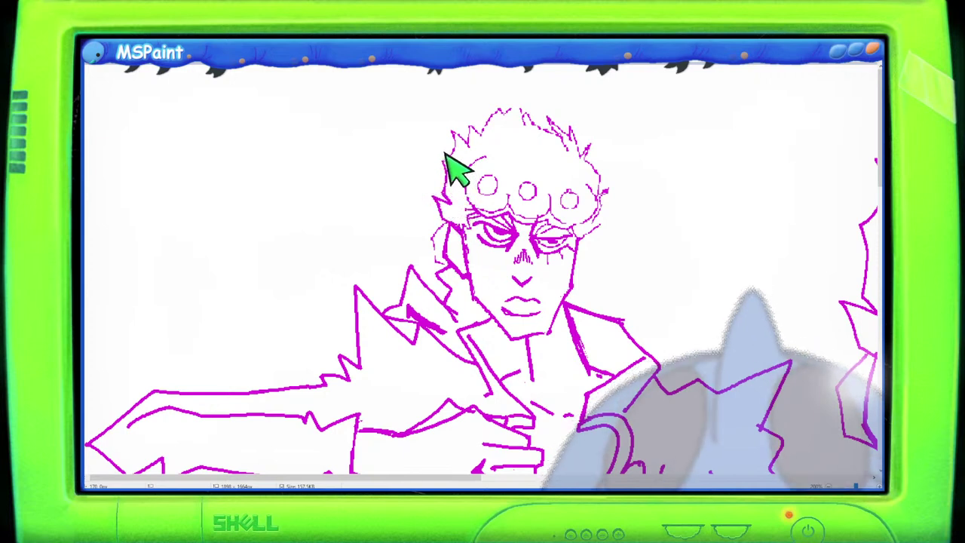
pyautogui.moveTo(444, 160); pyautogui.dragTo(455, 139)
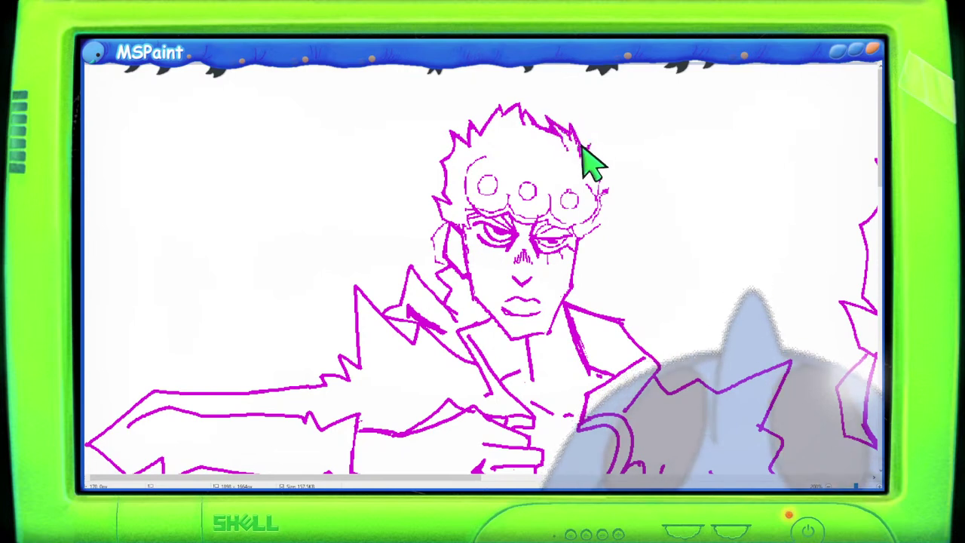
pyautogui.moveTo(493, 172)
pyautogui.mouseDown()
pyautogui.moveTo(528, 188)
pyautogui.moveTo(526, 178)
pyautogui.moveTo(555, 162)
pyautogui.moveTo(582, 192)
pyautogui.mouseUp()
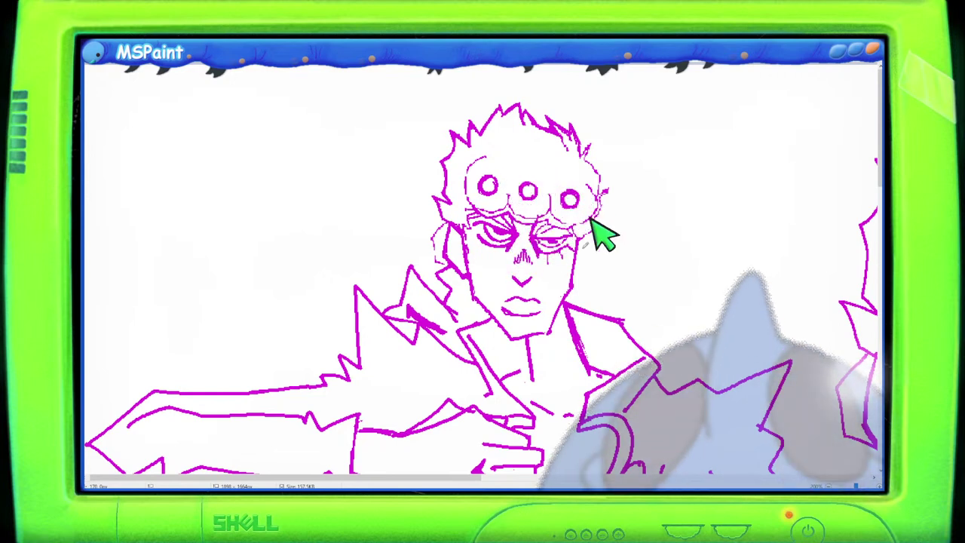
pyautogui.moveTo(502, 478); pyautogui.dragTo(594, 482)
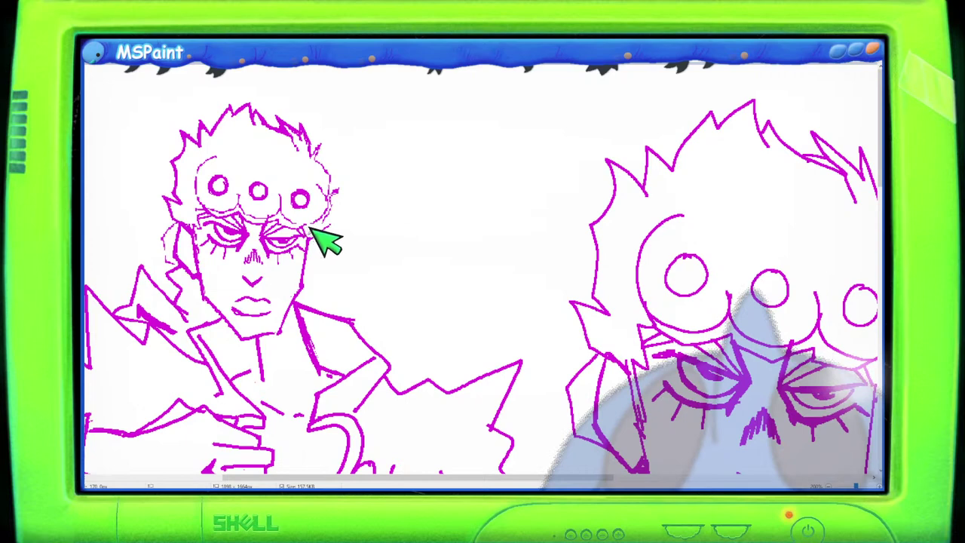
pyautogui.hscroll(3, 345, 477)
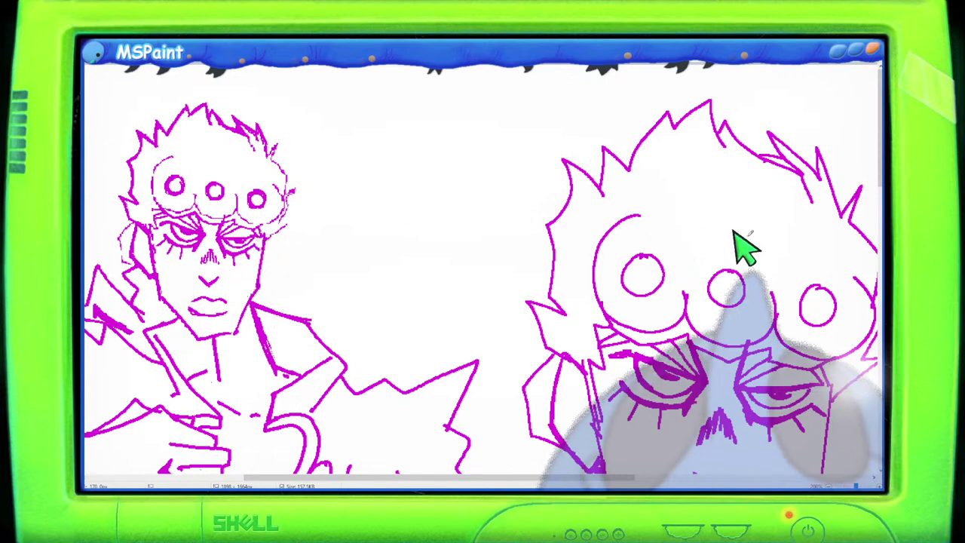
pyautogui.scroll(-3, 746, 196)
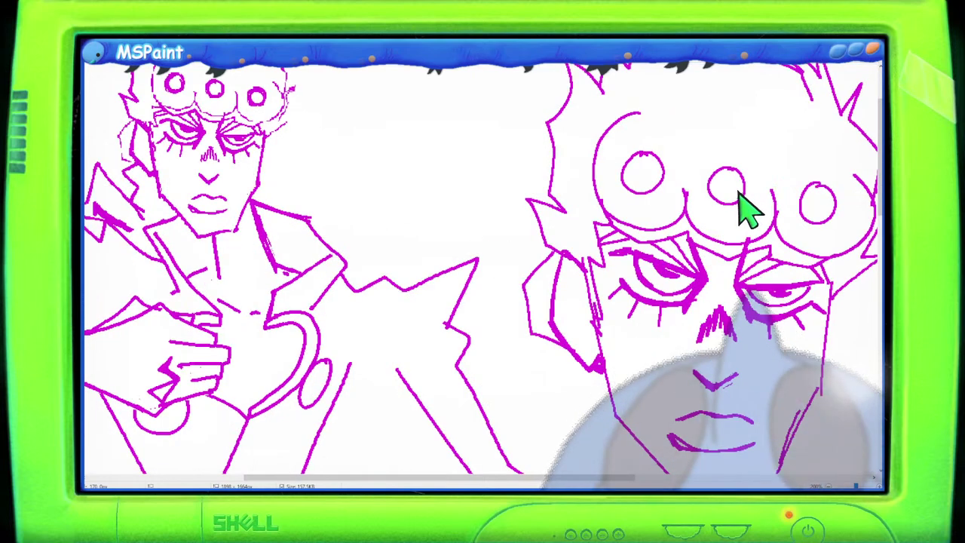
pyautogui.scroll(-3, 382, 263)
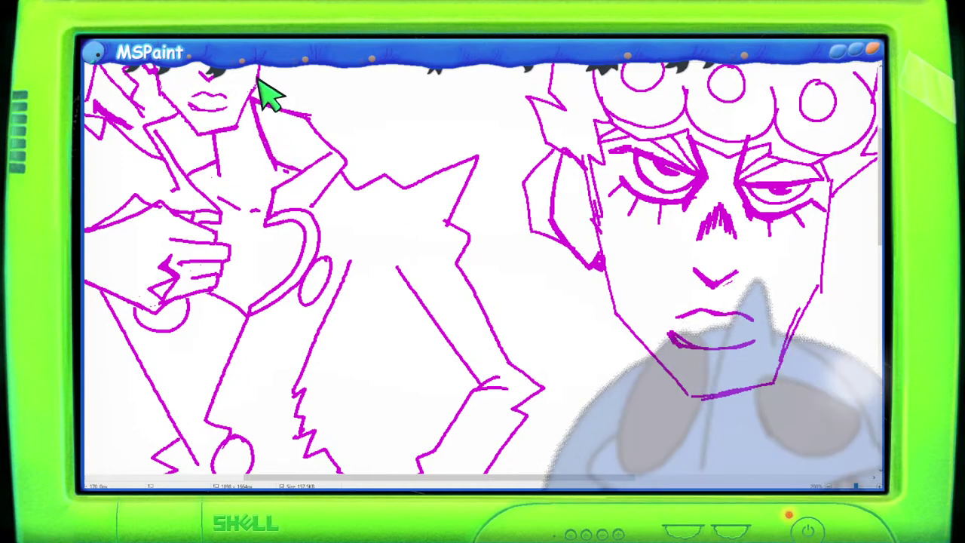
pyautogui.scroll(-3, 291, 157)
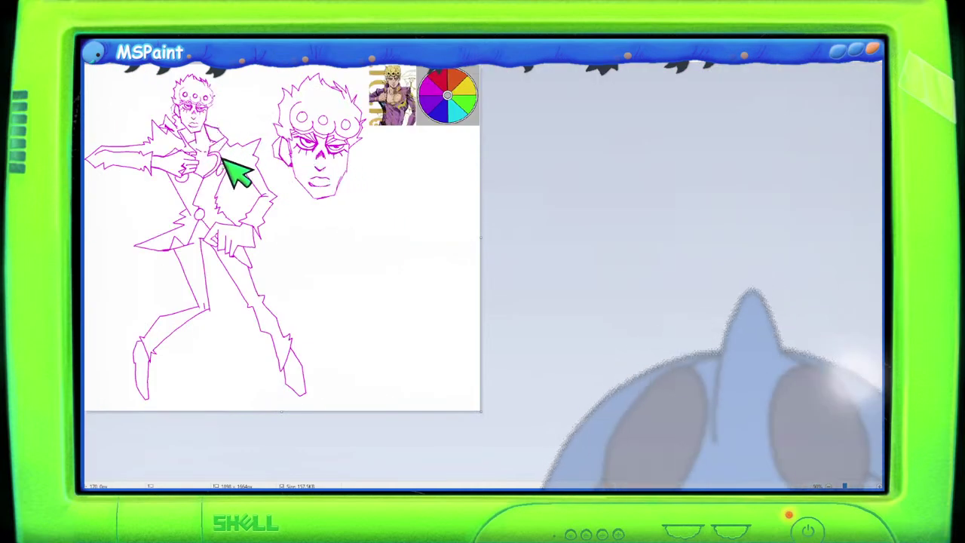
pyautogui.scroll(2, 268, 207)
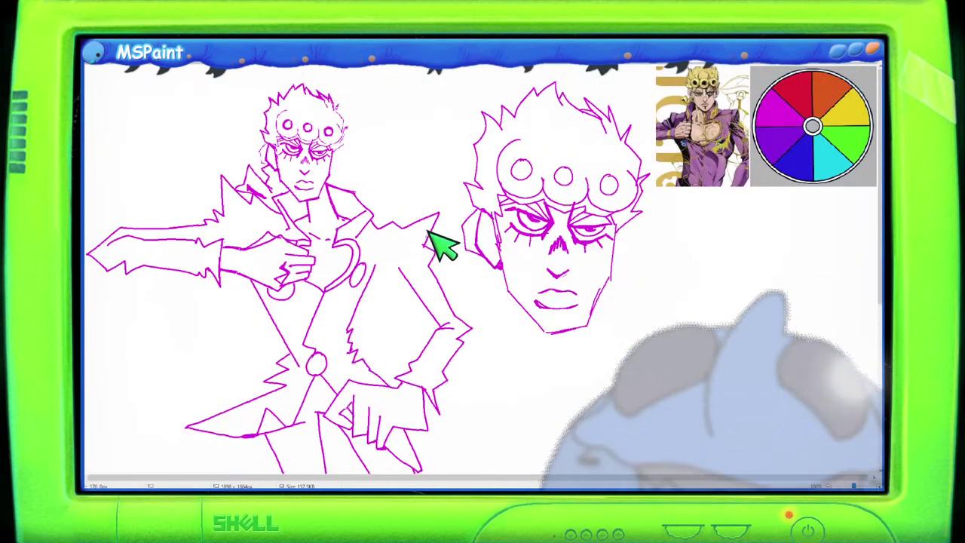
pyautogui.scroll(2, 437, 256)
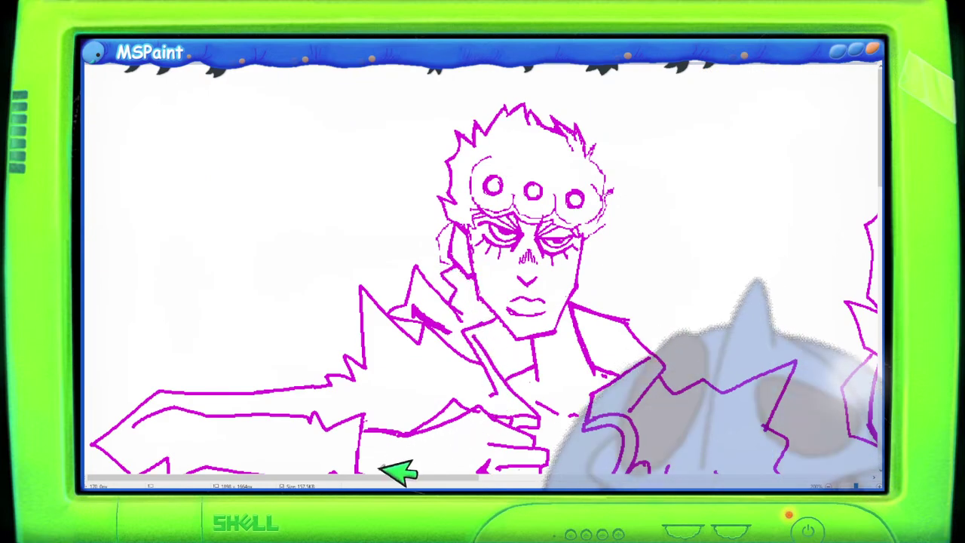
pyautogui.moveTo(407, 479); pyautogui.dragTo(569, 481)
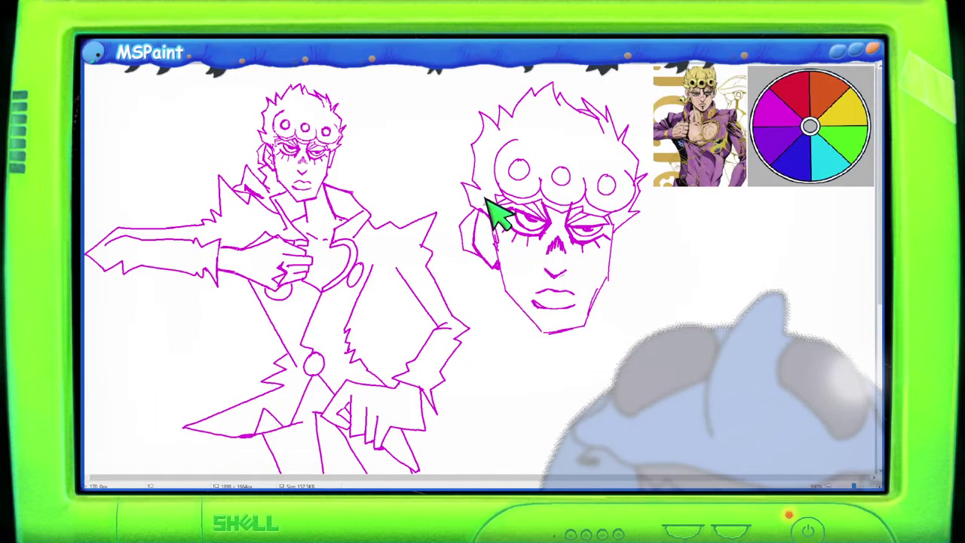
pyautogui.scroll(-3, 494, 215)
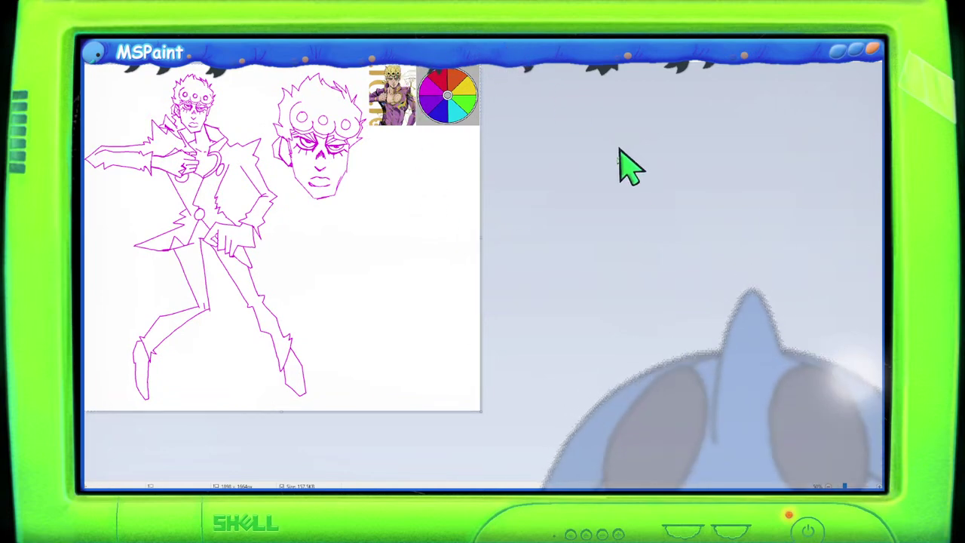
# Switch the full-body figure's lineart to black, leaving the head study magenta.
pyautogui.scroll(2, 566, 183)
pyautogui.scroll(-3, 269, 134)
pyautogui.scroll(3, 269, 134)
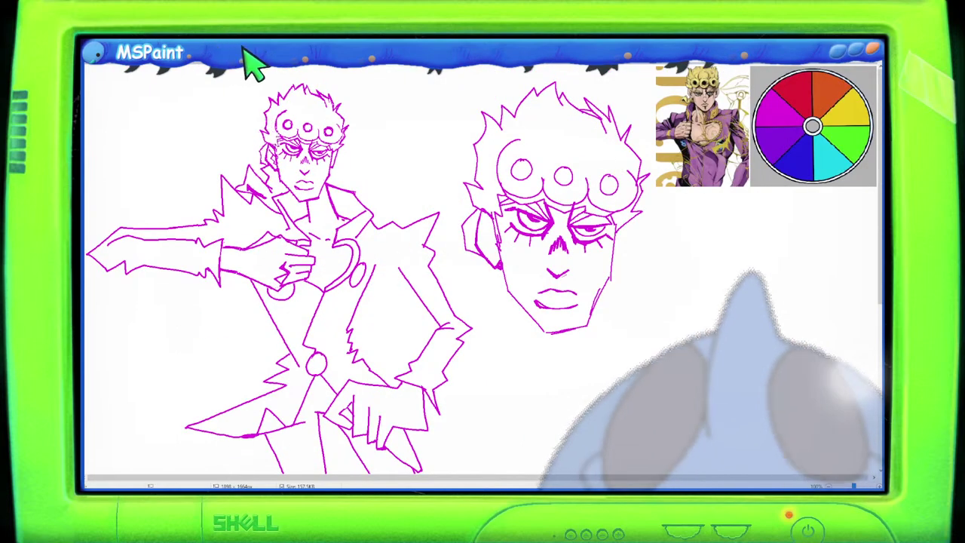
pyautogui.click(291, 172)
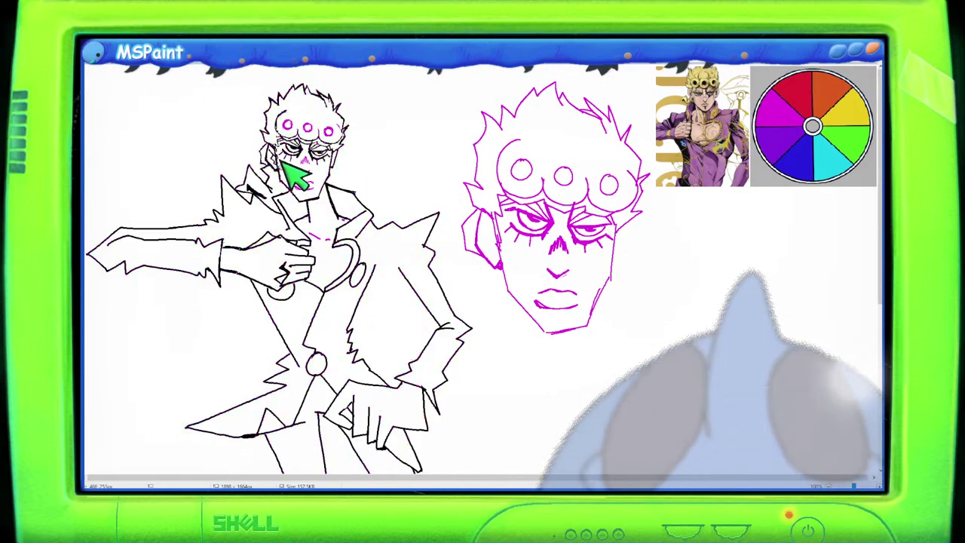
pyautogui.scroll(-2, 331, 211)
pyautogui.scroll(2, 335, 209)
pyautogui.scroll(-4, 330, 209)
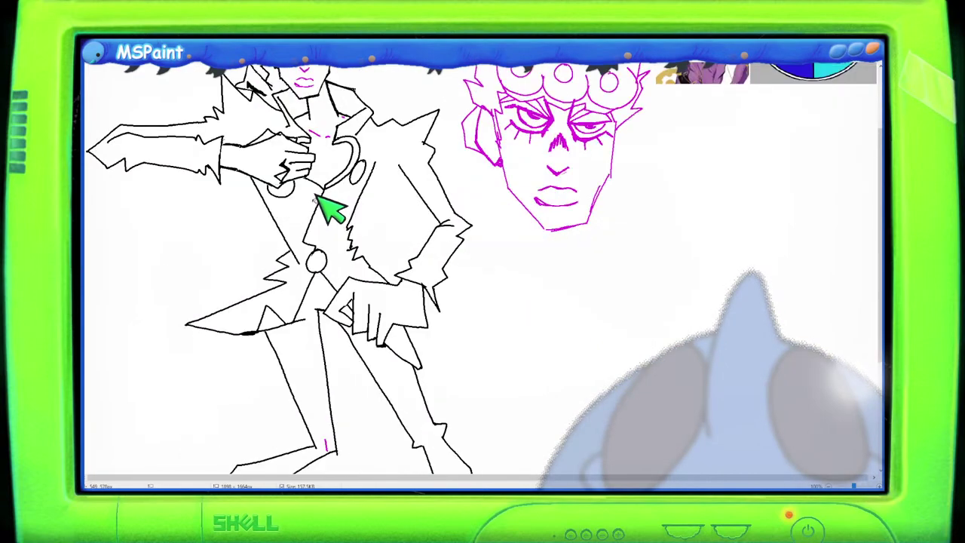
pyautogui.scroll(4, 294, 174)
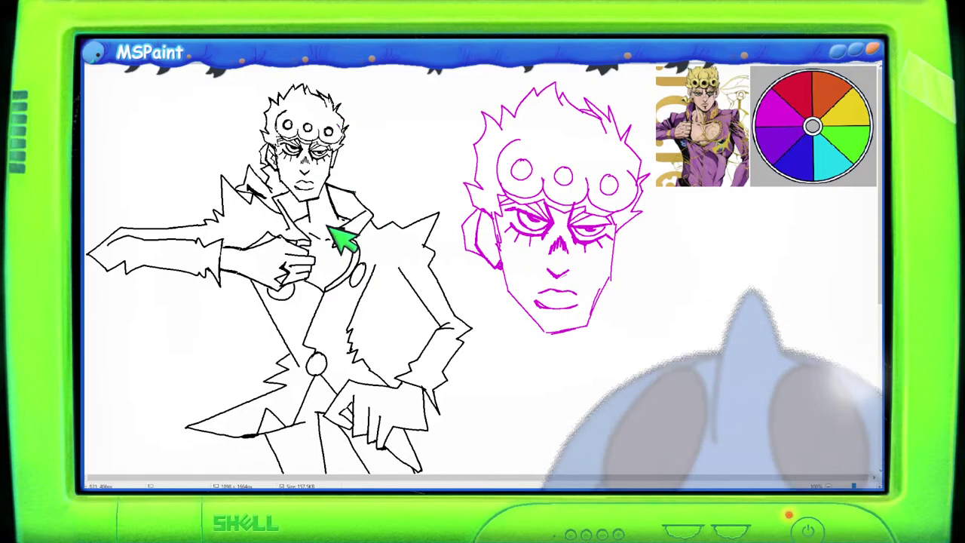
pyautogui.scroll(-5, 362, 256)
pyautogui.scroll(5, 344, 264)
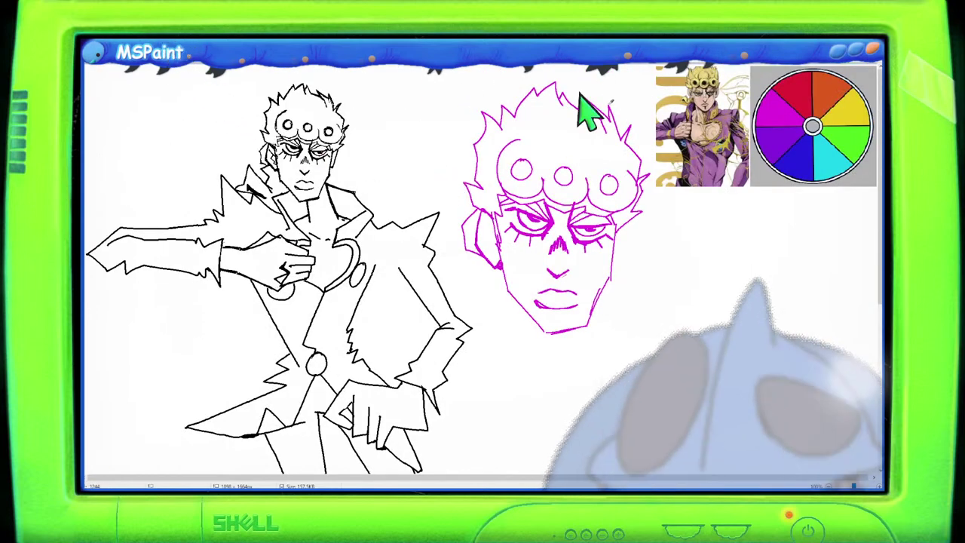
# Fill the arm, shoulder and remaining white coat areas magenta.
pyautogui.click(227, 232)
pyautogui.click(302, 306)
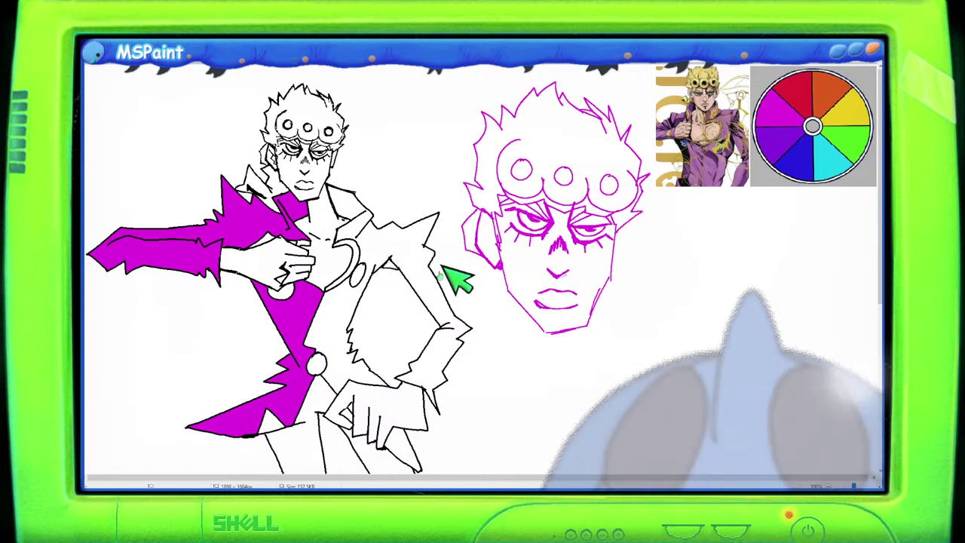
pyautogui.click(345, 307)
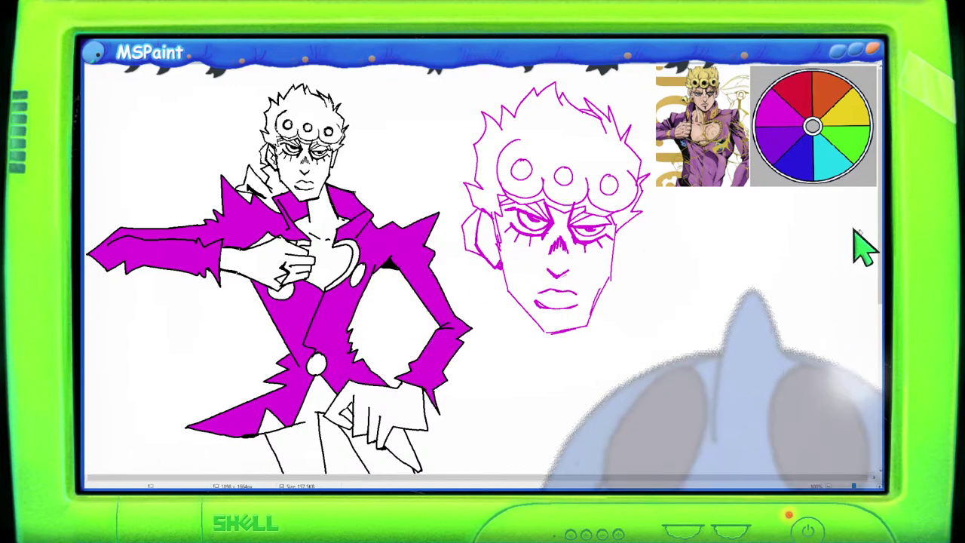
# Fill both legs, the gap near the hand and the jacket triangle magenta.
pyautogui.scroll(-5, 811, 350)
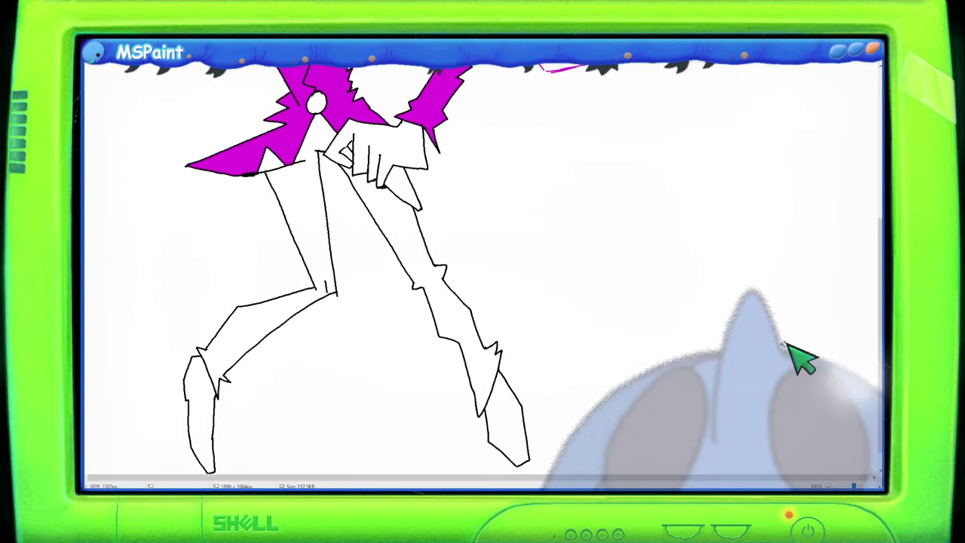
pyautogui.click(332, 237)
pyautogui.click(396, 240)
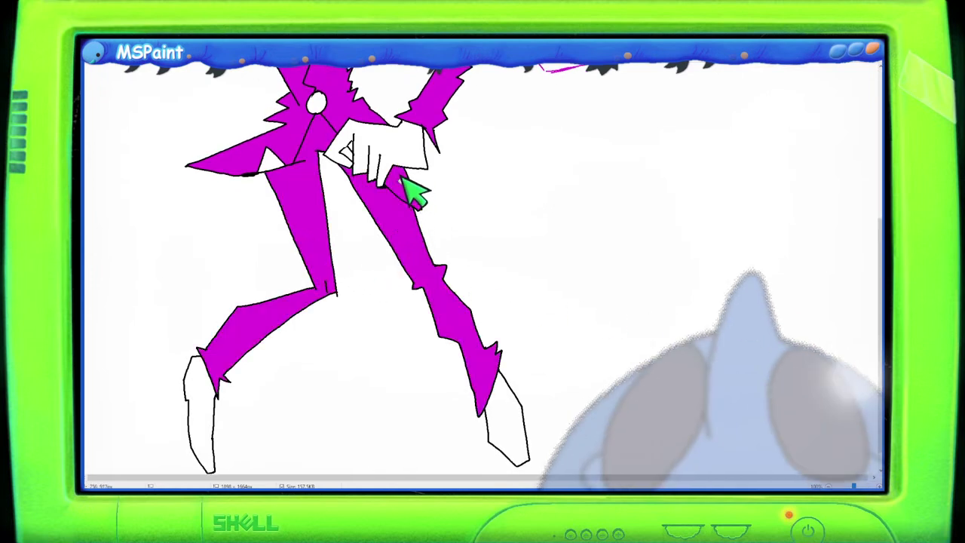
pyautogui.click(351, 149)
pyautogui.click(275, 160)
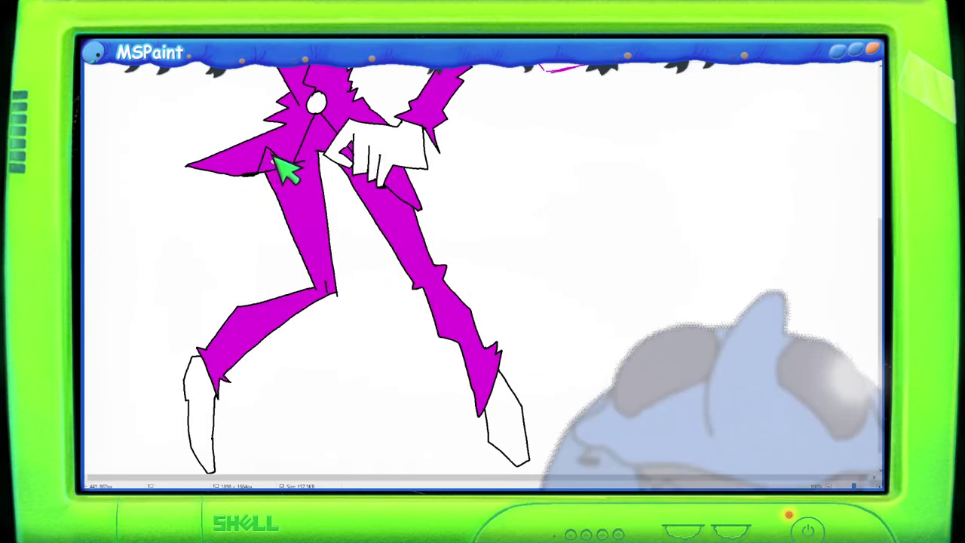
pyautogui.scroll(2, 859, 317)
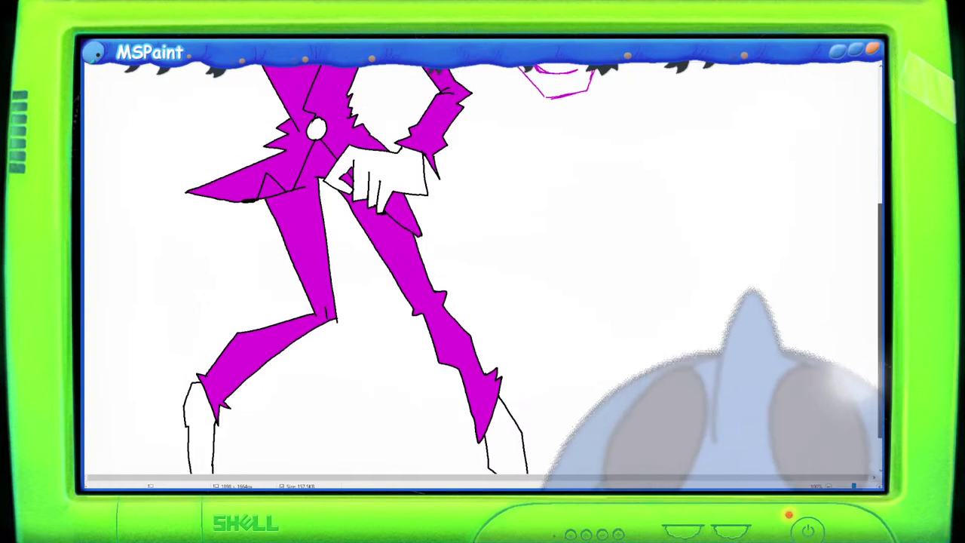
pyautogui.scroll(-3, 877, 340)
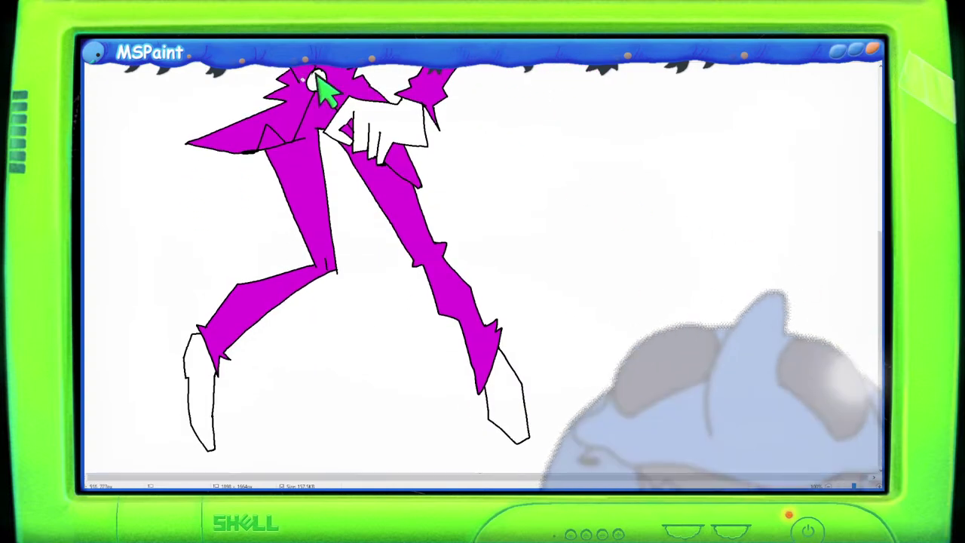
# Pick a light blue in Edit Colors and fill both shoes with it.
pyautogui.hotkey('alt', 'h')
pyautogui.press('e')
pyautogui.press('c')
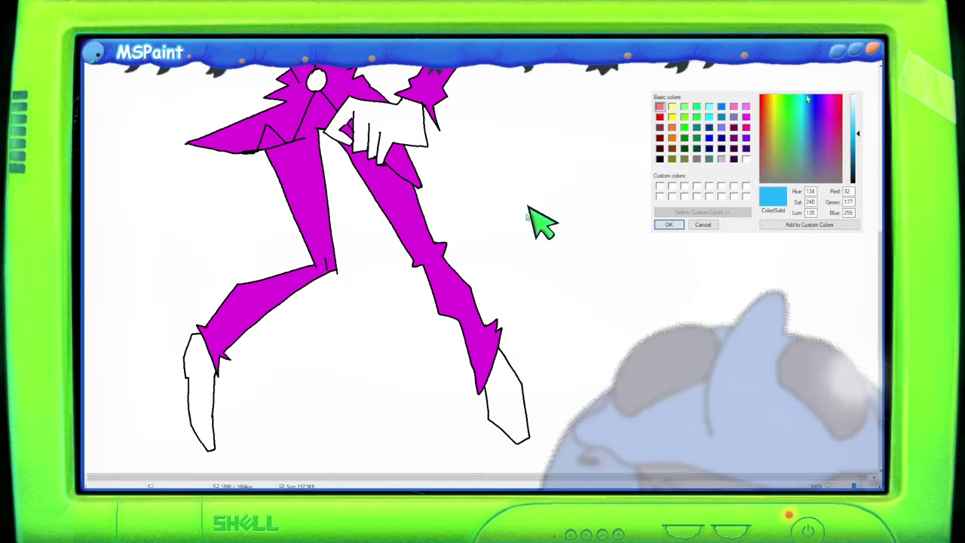
pyautogui.click(669, 224)
pyautogui.click(200, 381)
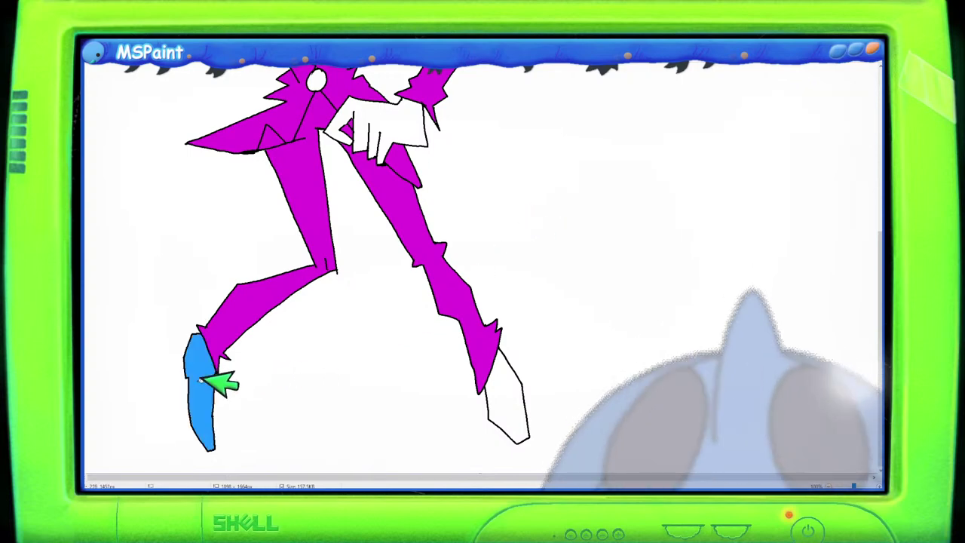
pyautogui.click(494, 386)
# Fill the chest brooch, lower jacket button and lapel oval blue.
pyautogui.scroll(10, 787, 367)
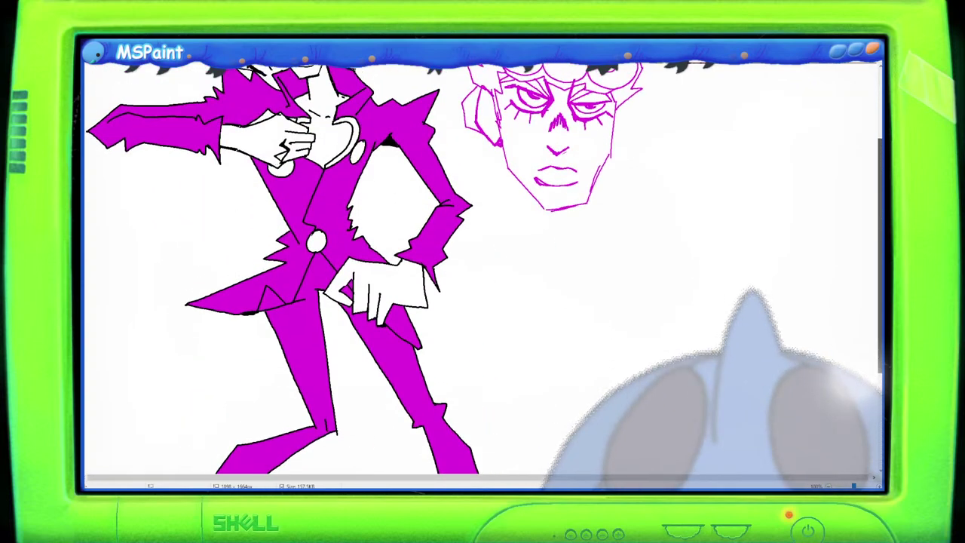
pyautogui.scroll(2, 757, 226)
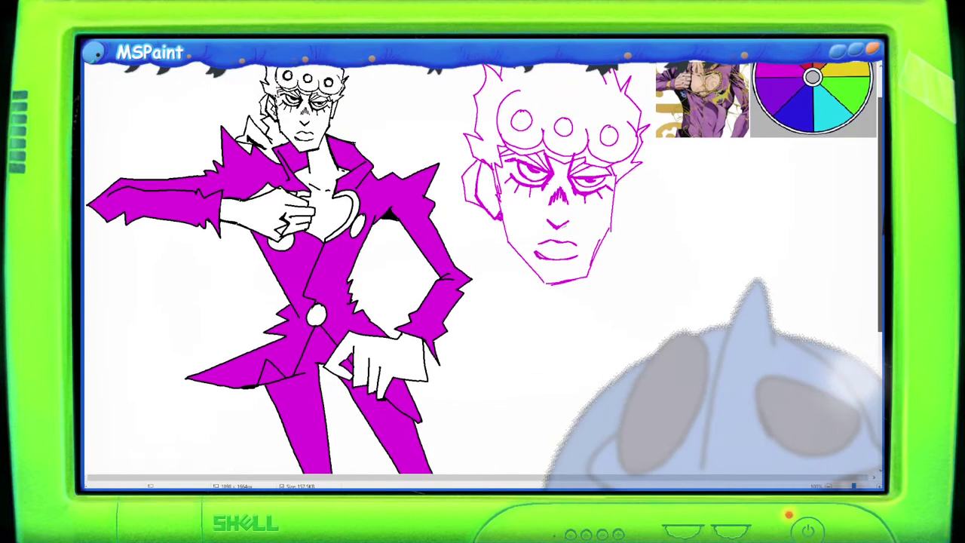
pyautogui.click(280, 242)
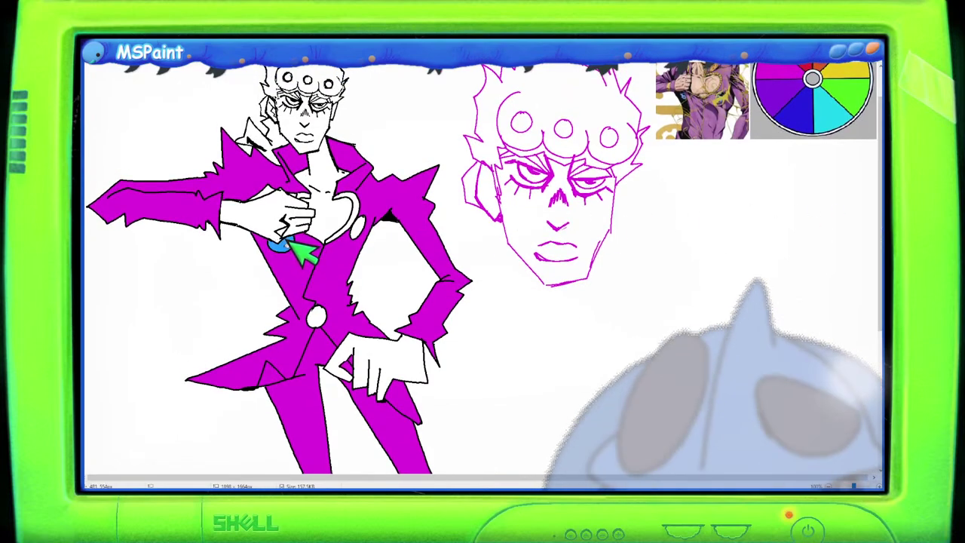
pyautogui.click(316, 317)
pyautogui.click(361, 227)
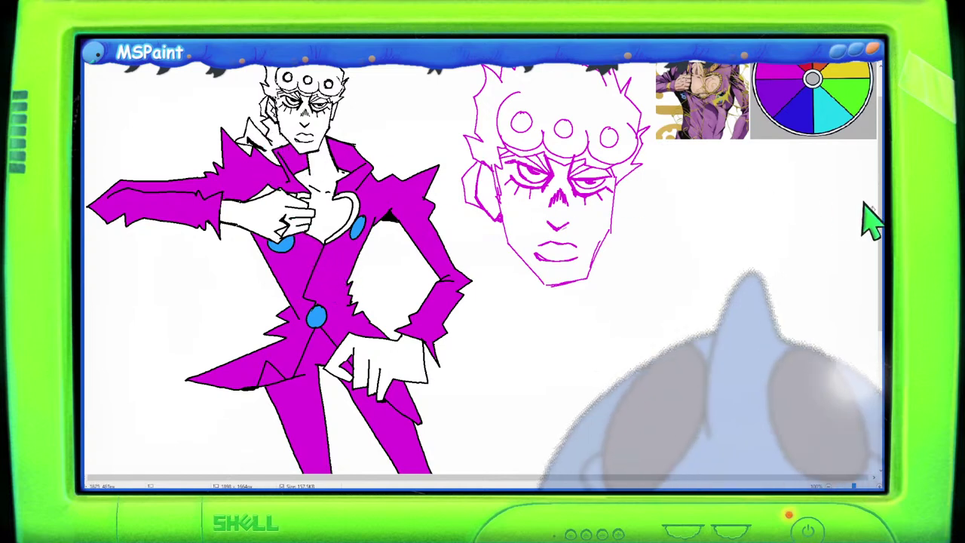
pyautogui.scroll(1, 871, 223)
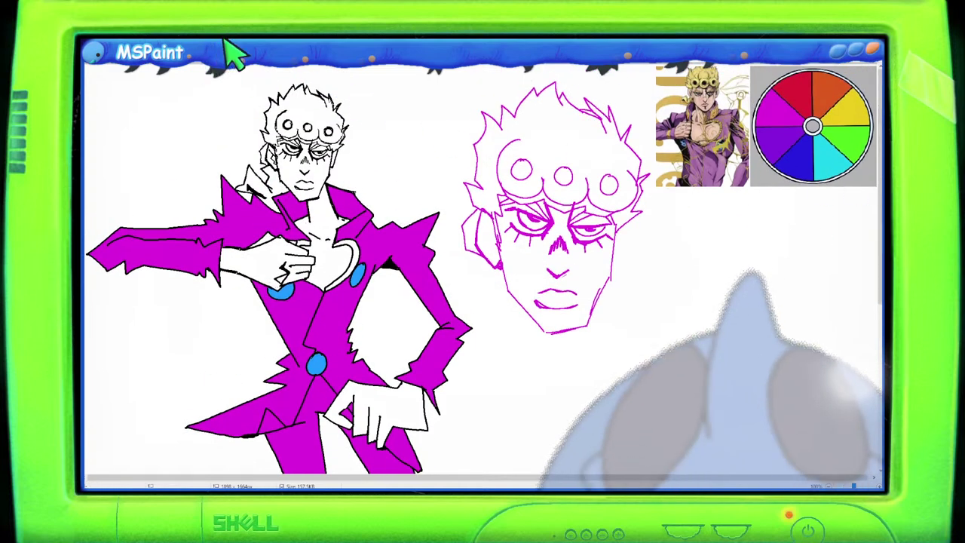
# Choose a bright yellow, fill the hair with it, and undo the spill onto the collar.
pyautogui.click(773, 98)
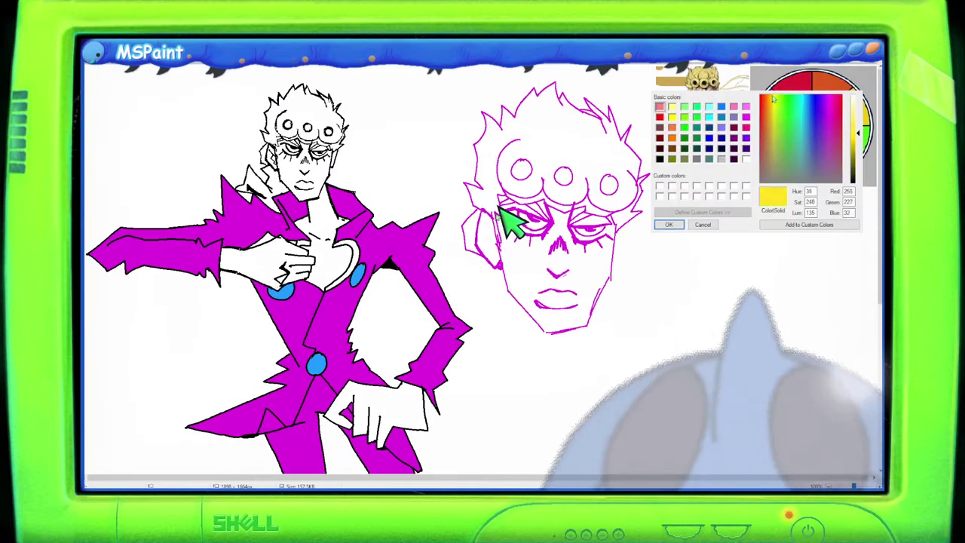
pyautogui.click(773, 97)
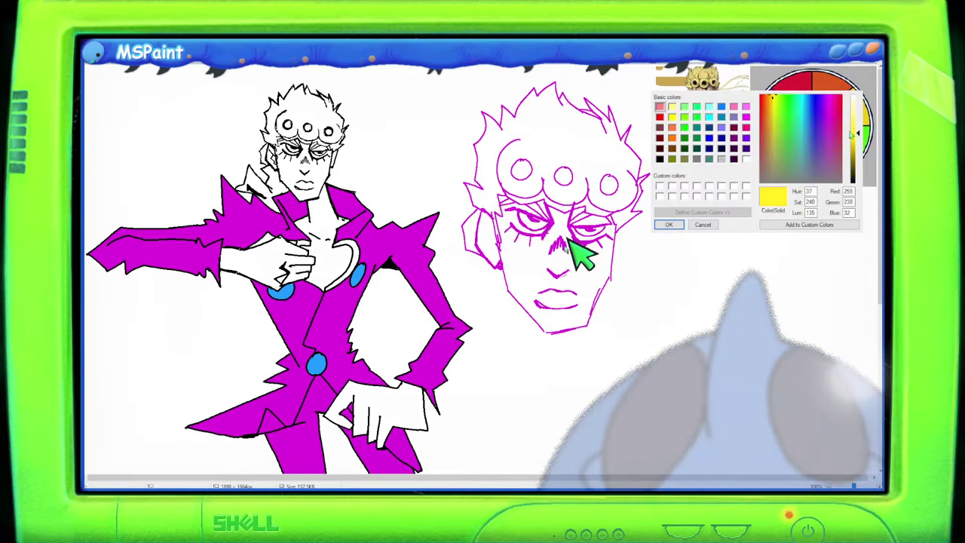
pyautogui.click(667, 225)
pyautogui.click(317, 101)
pyautogui.hotkey('ctrl', 'z')
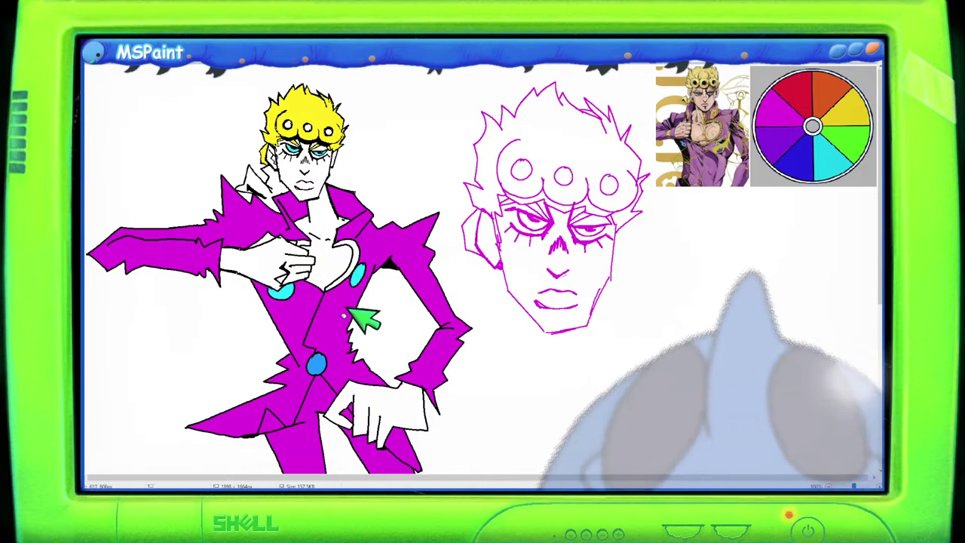
pyautogui.scroll(-1, 325, 362)
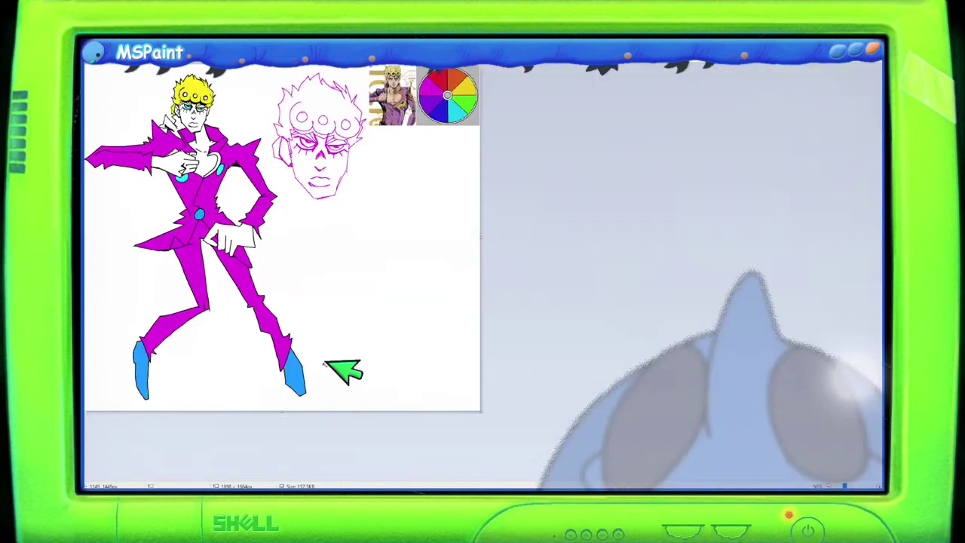
pyautogui.scroll(1, 326, 362)
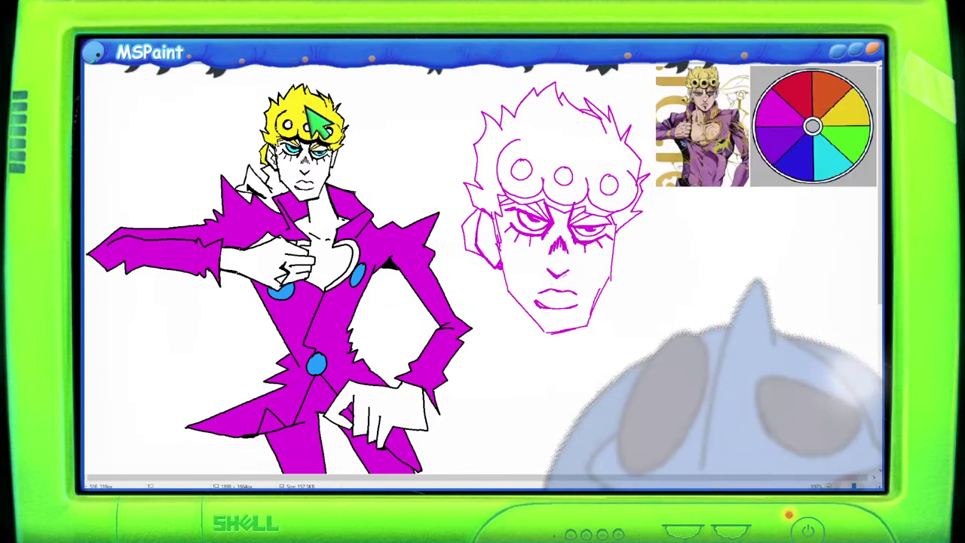
pyautogui.scroll(-5, 333, 205)
pyautogui.scroll(5, 334, 204)
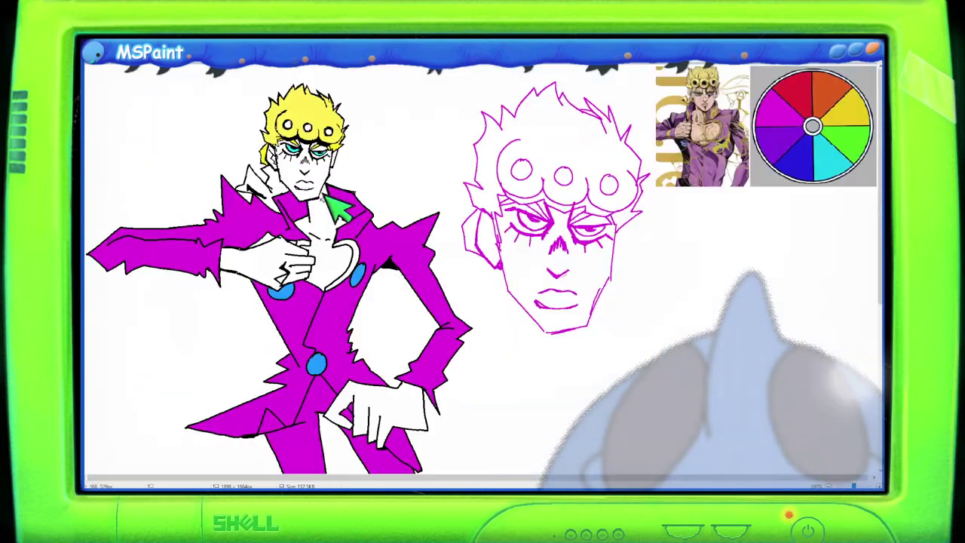
pyautogui.scroll(-5, 367, 198)
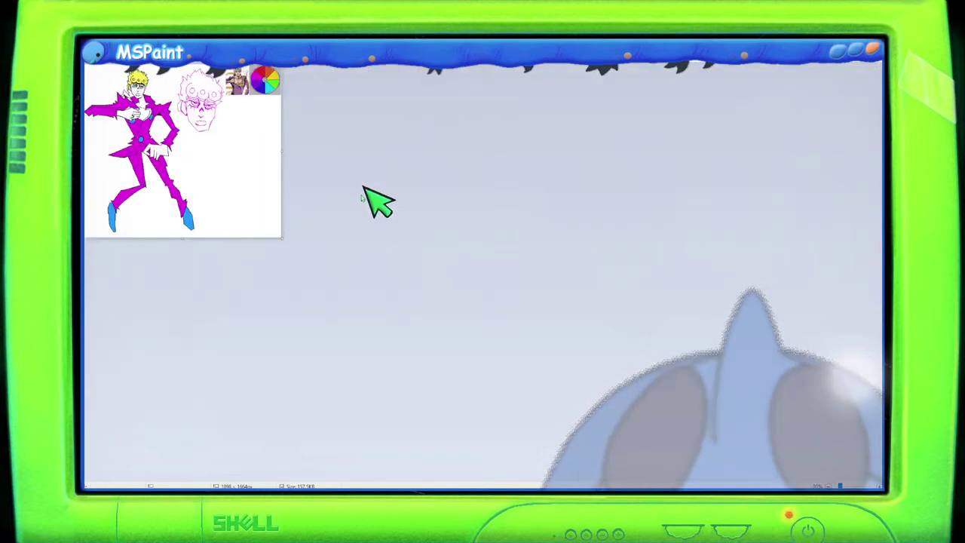
pyautogui.scroll(5, 366, 192)
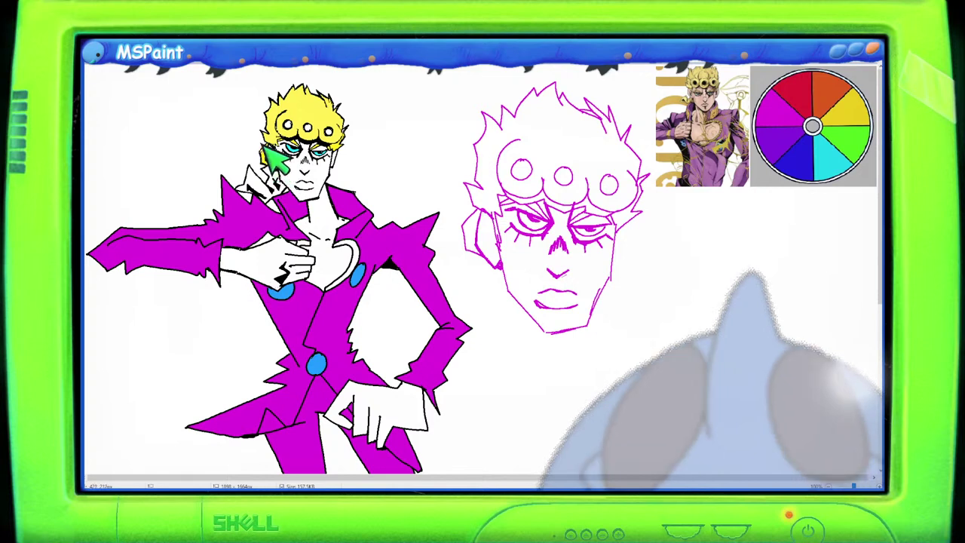
# Fill the neck-side hair strand yellow and the hand on the chest pale skin tone.
pyautogui.click(268, 183)
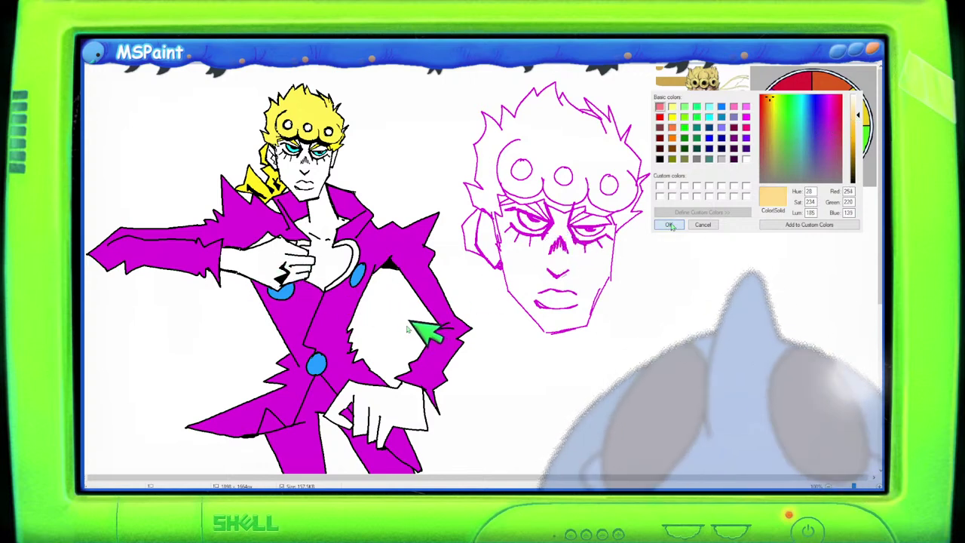
pyautogui.click(281, 253)
pyautogui.hotkey('ctrl', 'z')
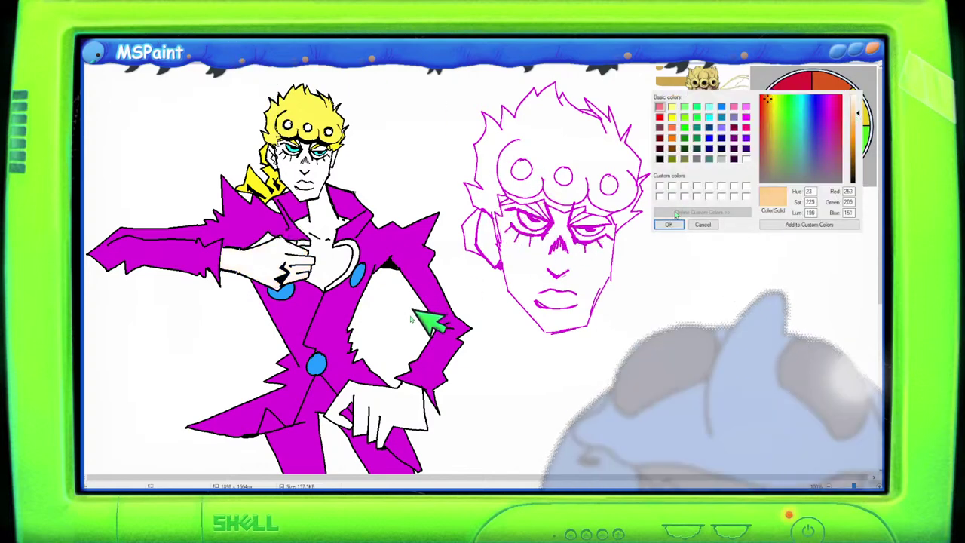
pyautogui.click(280, 256)
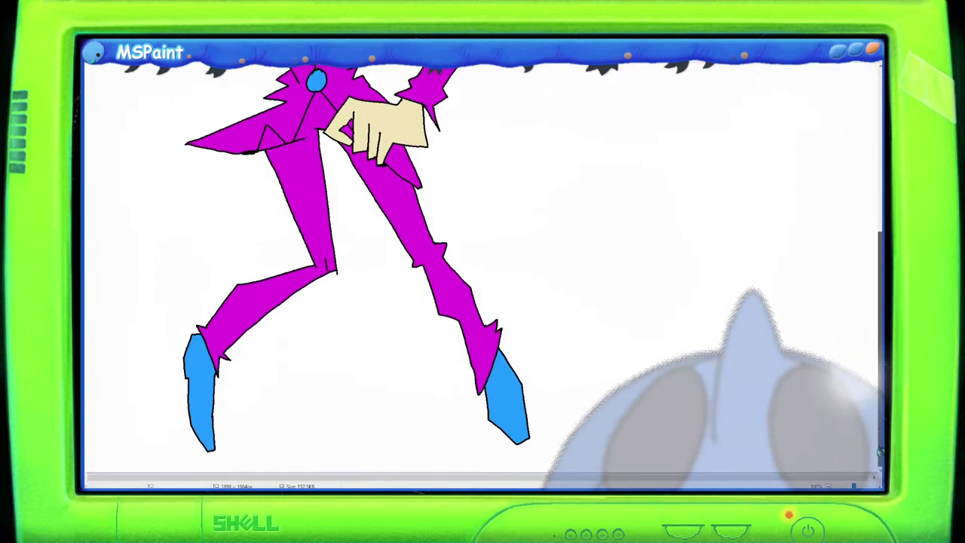
# Fill the necklace trim on the chest yellow.
pyautogui.scroll(8, 483, 268)
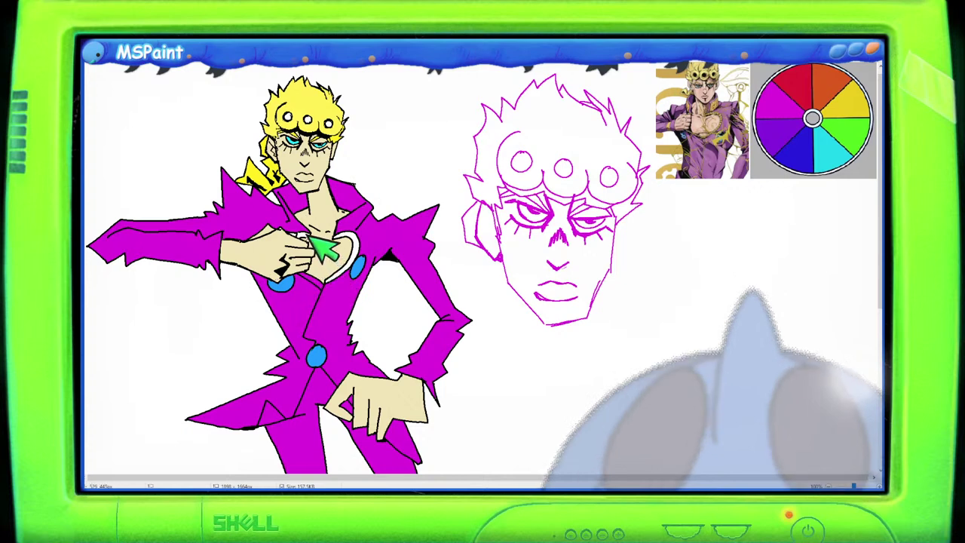
pyautogui.click(322, 277)
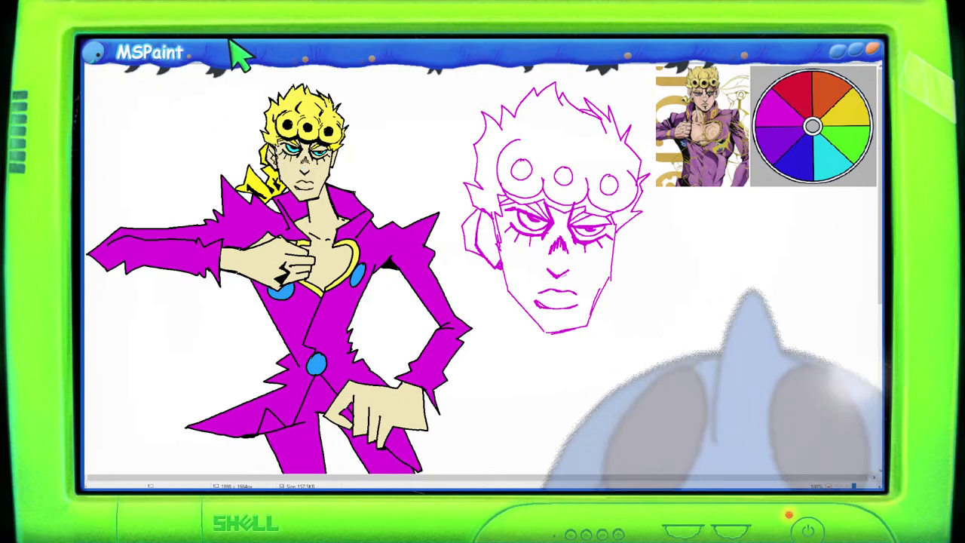
pyautogui.moveTo(584, 230); pyautogui.dragTo(582, 215)
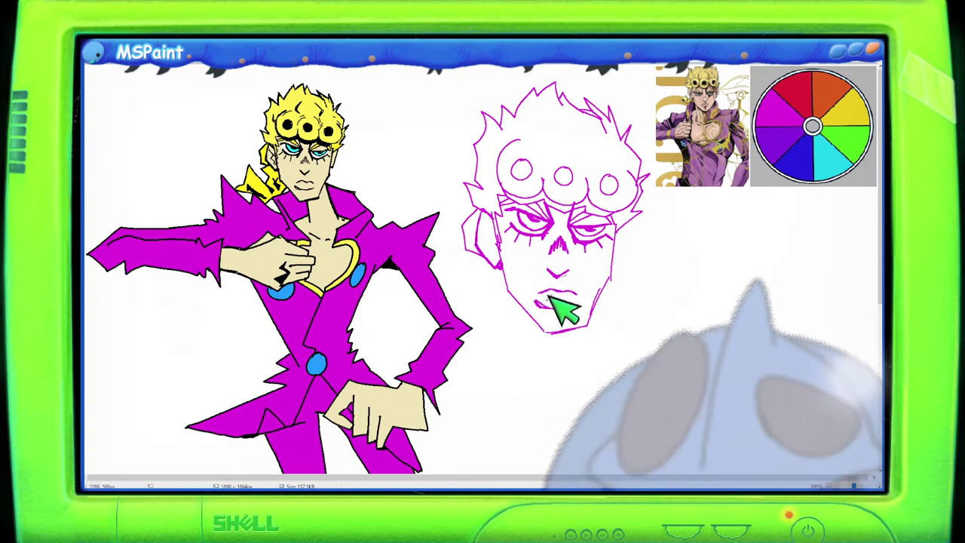
pyautogui.scroll(-3, 814, 254)
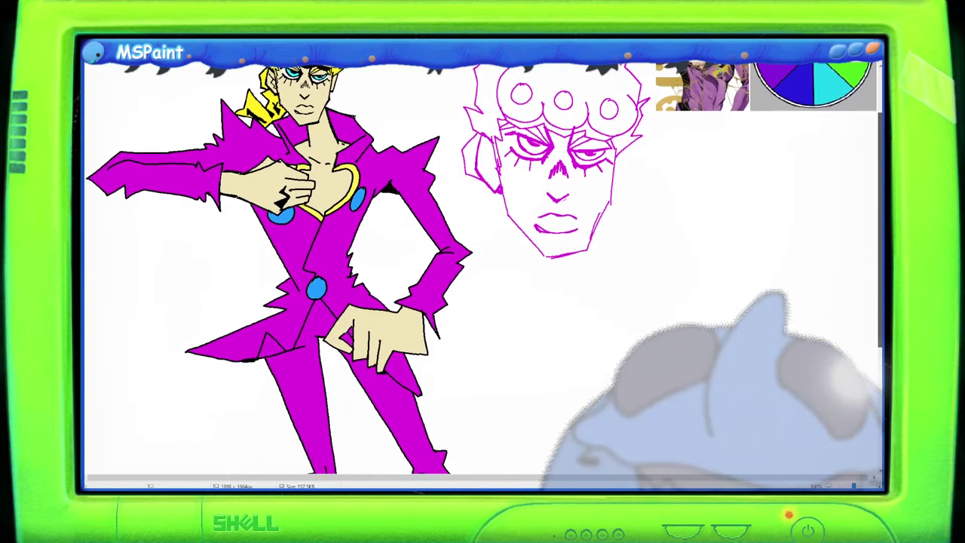
pyautogui.scroll(-4, 482, 272)
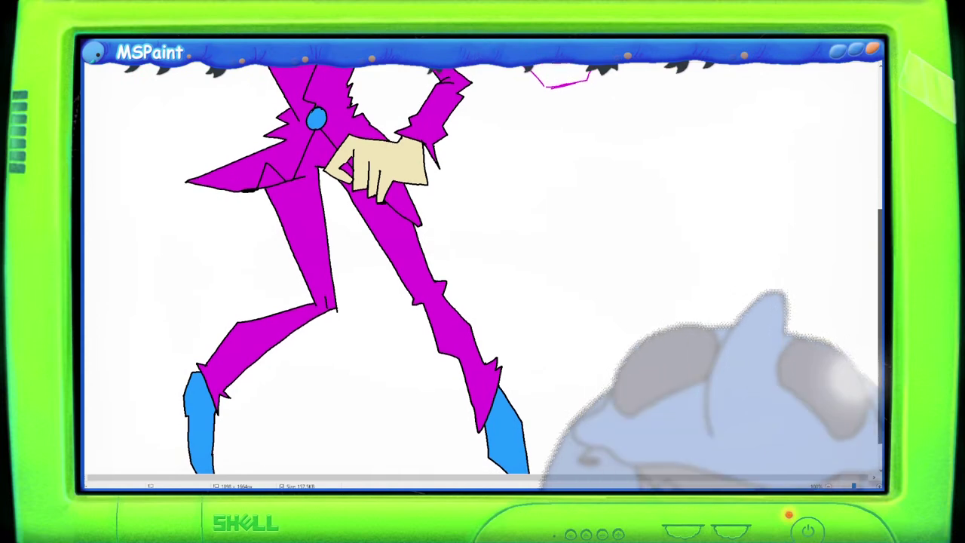
pyautogui.scroll(6, 539, 264)
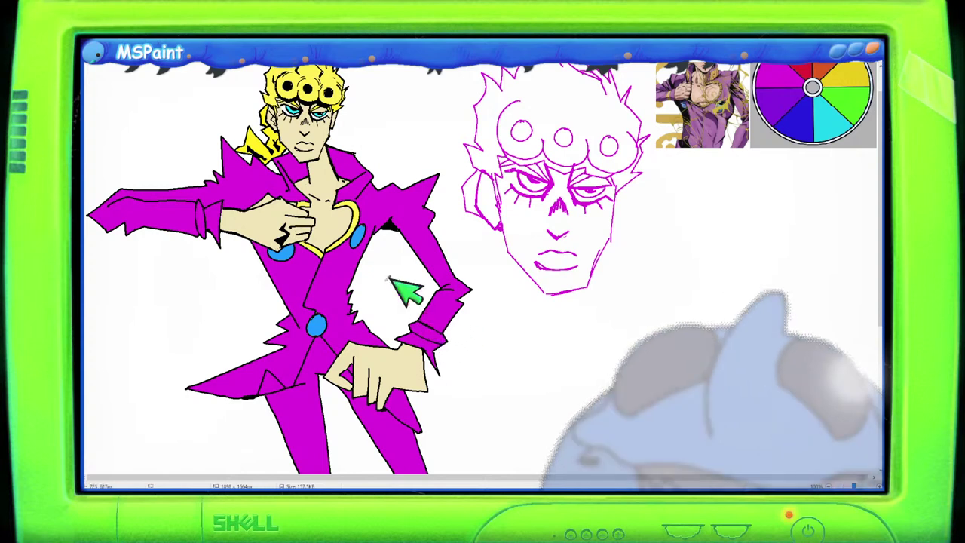
# Fill the right and left sleeve cuffs yellow.
pyautogui.click(430, 336)
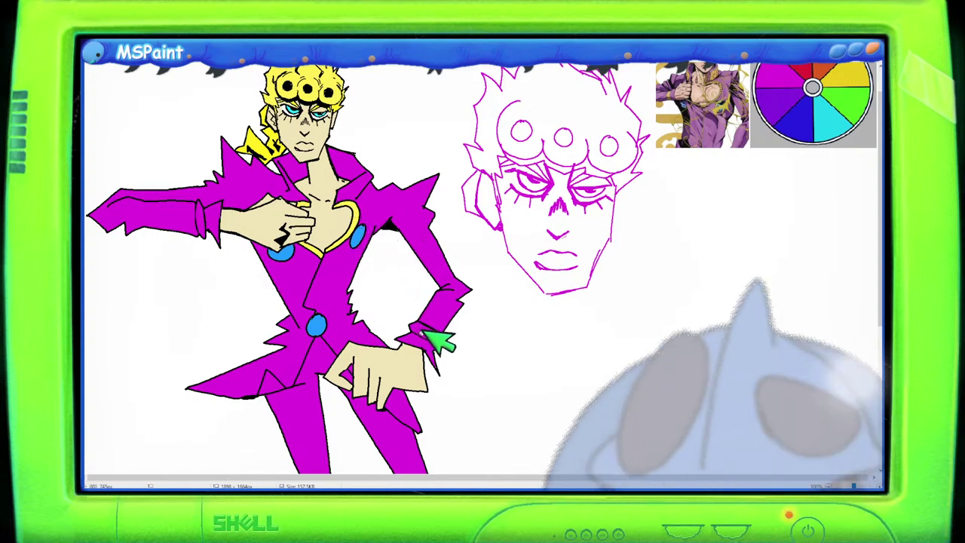
pyautogui.click(199, 219)
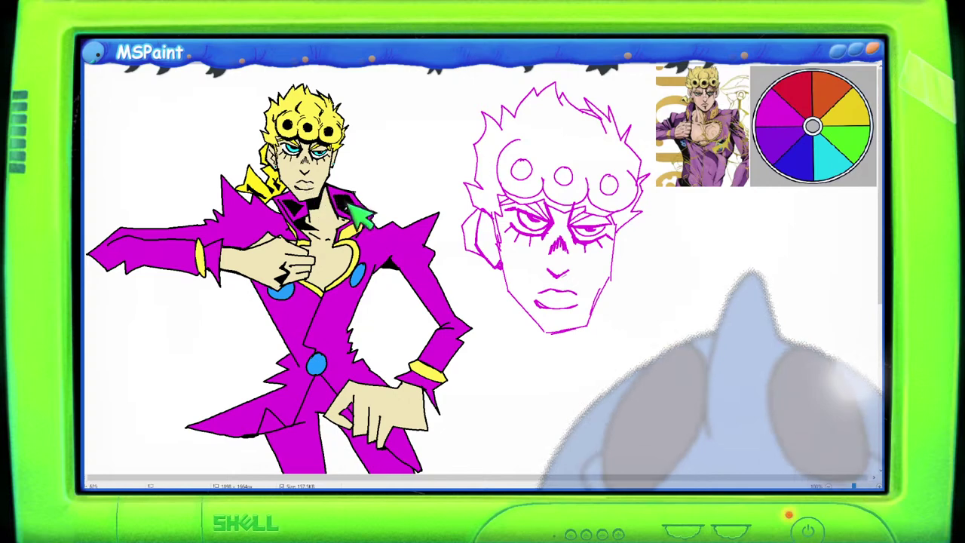
# Scroll the canvas to bring the collar and right shoulder into view.
pyautogui.scroll(-5, 349, 218)
pyautogui.scroll(5, 354, 217)
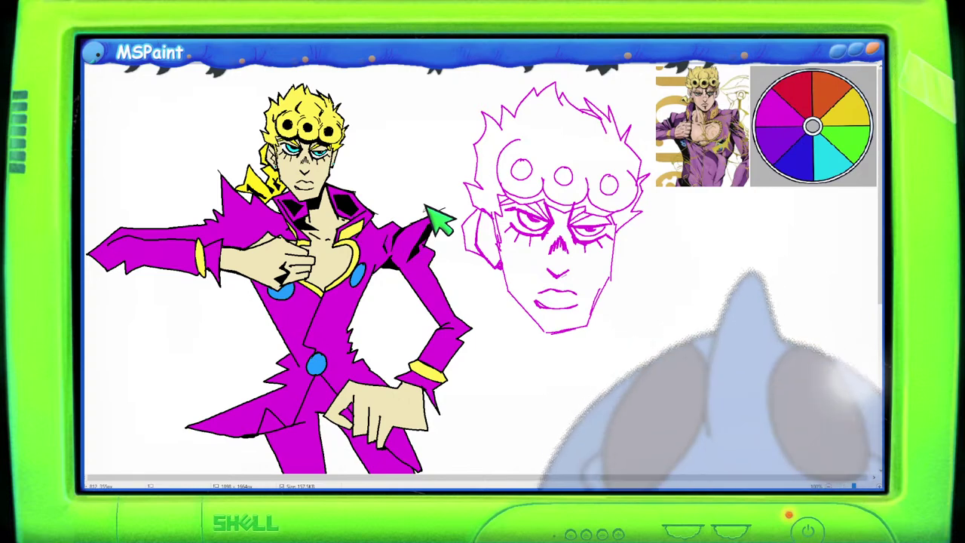
# Scroll down to the figure's trouser legs.
pyautogui.scroll(-3, 433, 226)
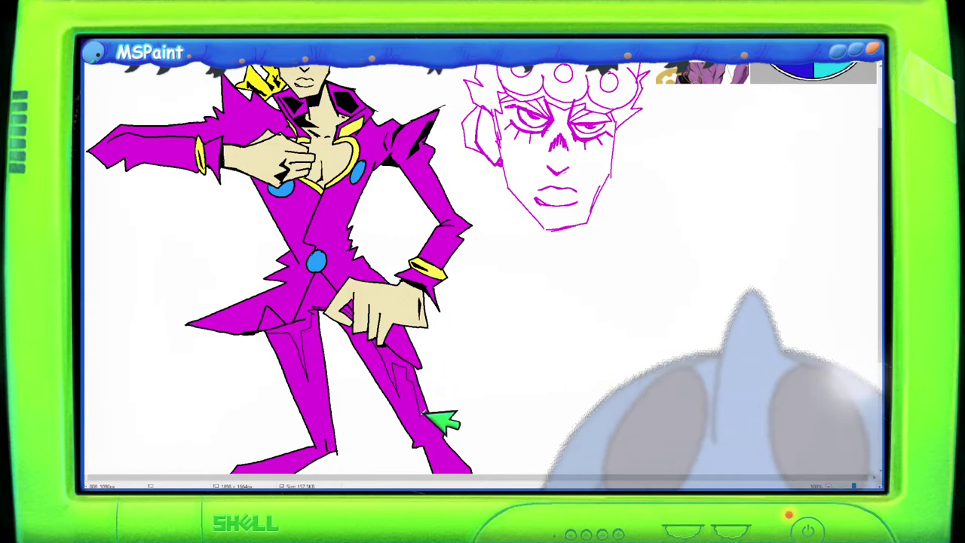
# Fill the leg shadow and crotch area black, then undo a stray ellipse stroke beside the face.
pyautogui.click(407, 364)
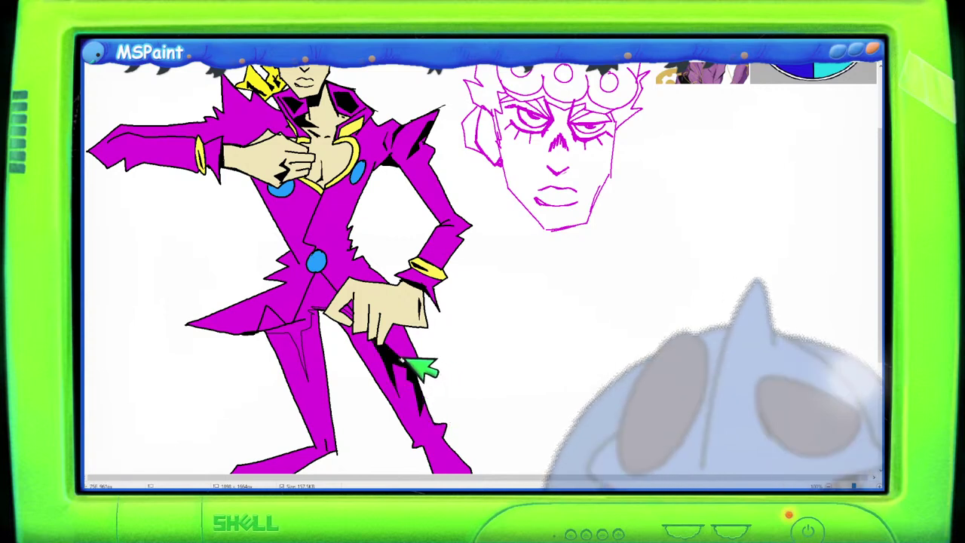
pyautogui.click(331, 298)
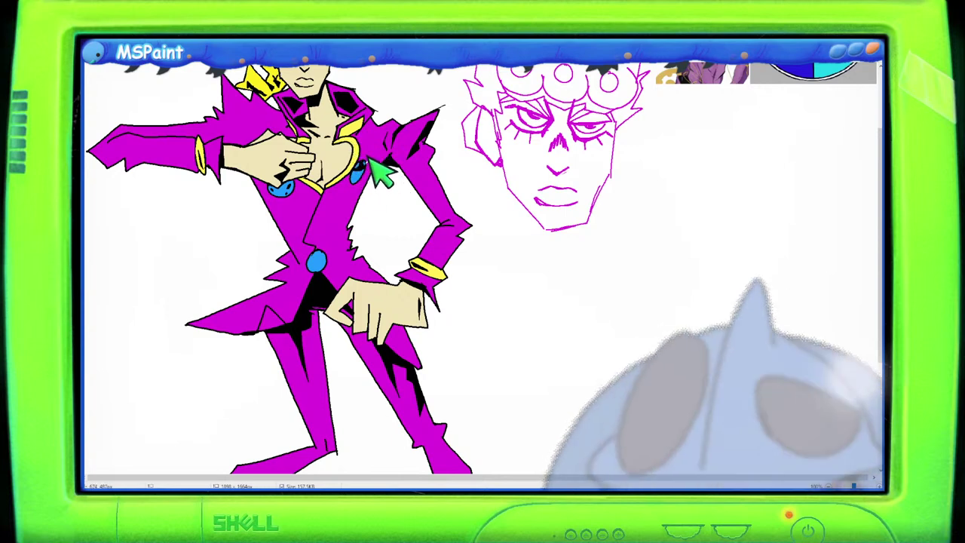
pyautogui.moveTo(711, 219)
pyautogui.mouseDown()
pyautogui.moveTo(735, 254)
pyautogui.moveTo(781, 224)
pyautogui.moveTo(720, 205)
pyautogui.moveTo(725, 214)
pyautogui.moveTo(710, 228)
pyautogui.moveTo(726, 205)
pyautogui.moveTo(741, 217)
pyautogui.moveTo(766, 226)
pyautogui.mouseUp()
pyautogui.hotkey('ctrl', 'z')
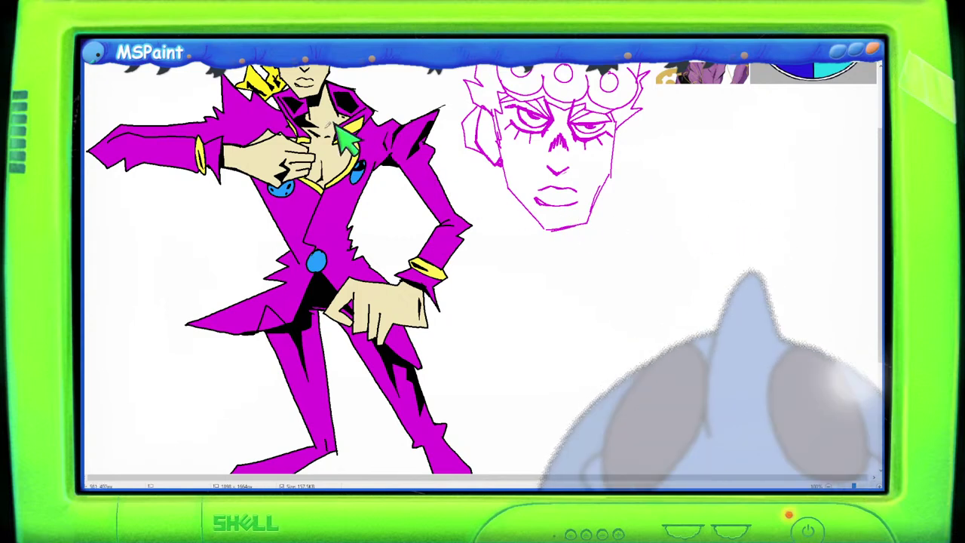
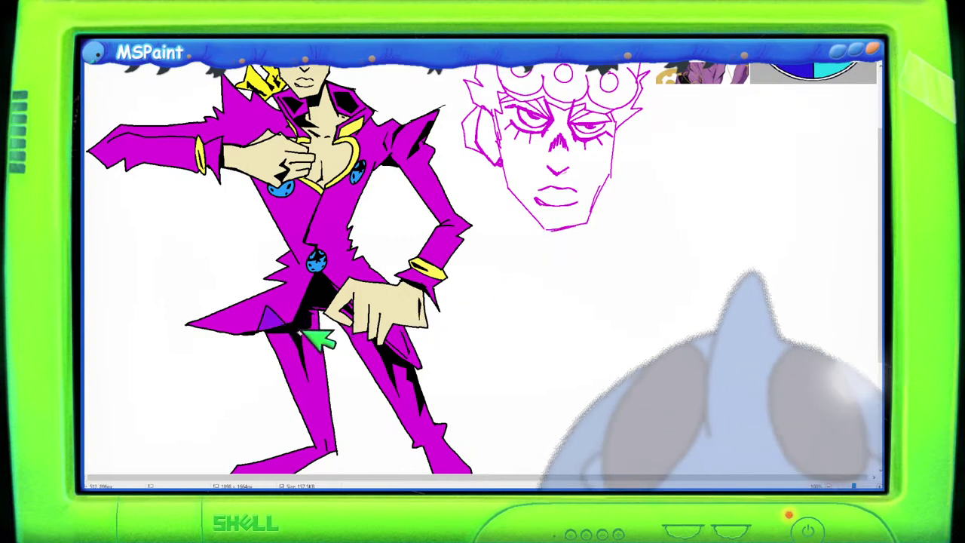
# Paint a jagged black shadow on the magenta suit's upper legs below the coat.
pyautogui.moveTo(318, 338)
pyautogui.mouseDown()
pyautogui.moveTo(273, 315)
pyautogui.moveTo(315, 354)
pyautogui.moveTo(264, 320)
pyautogui.mouseUp()
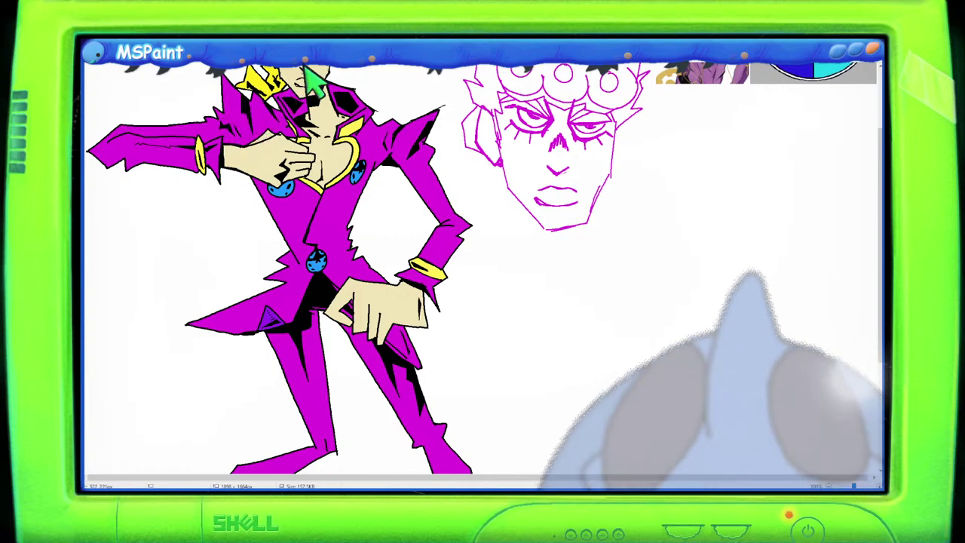
# Scroll the canvas down to the magenta trouser legs above the blue shoes.
pyautogui.scroll(-2, 302, 279)
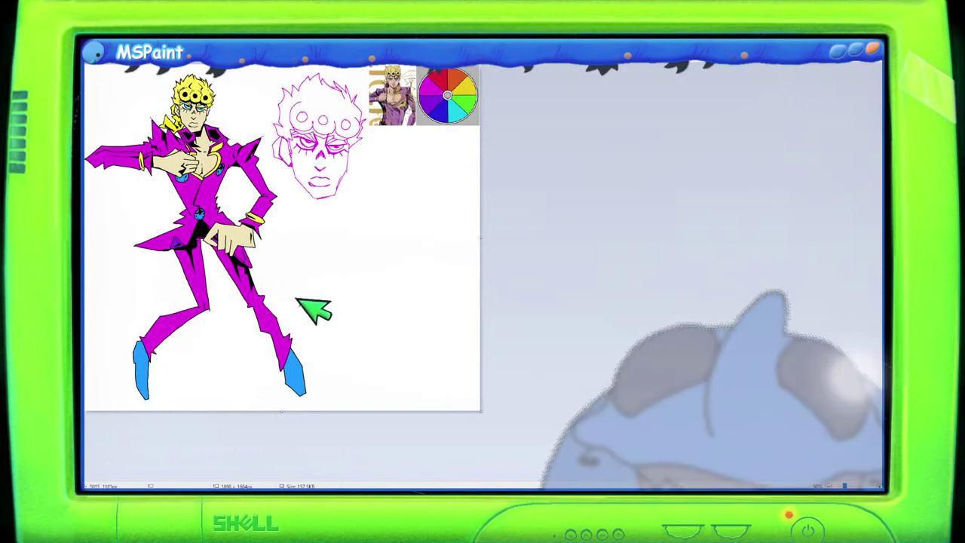
pyautogui.scroll(2, 327, 315)
pyautogui.scroll(-3, 323, 298)
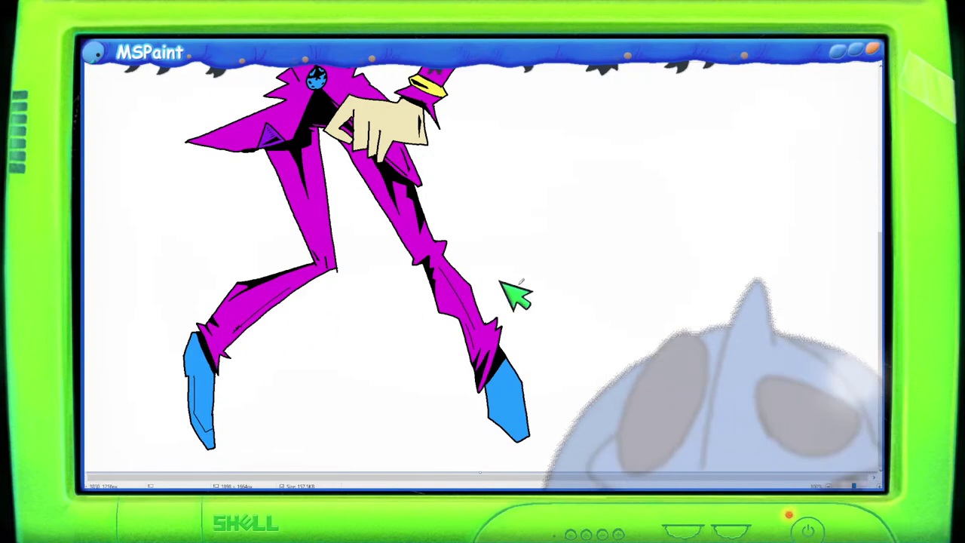
# Scroll up from the shaded legs to the blond head and the pink face sketch.
pyautogui.scroll(5, 829, 260)
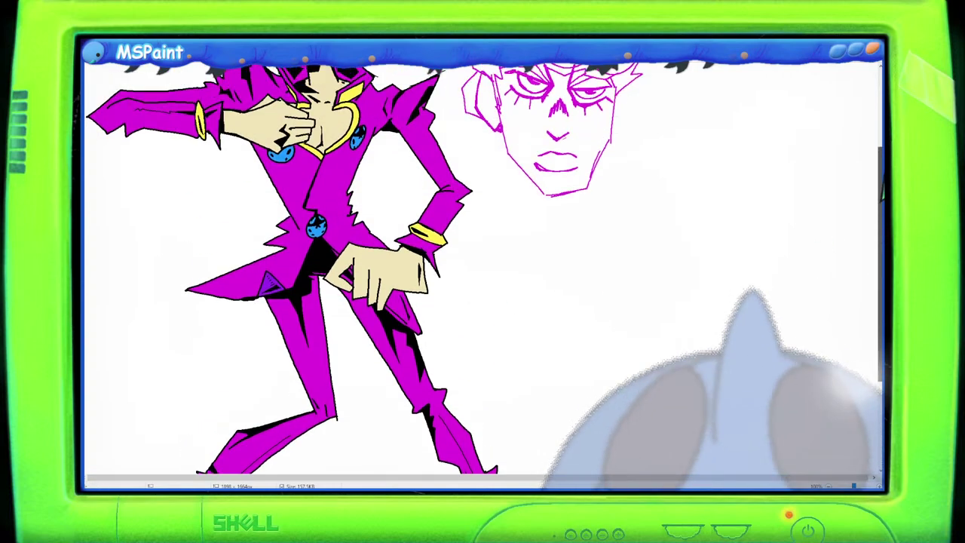
pyautogui.scroll(3, 456, 294)
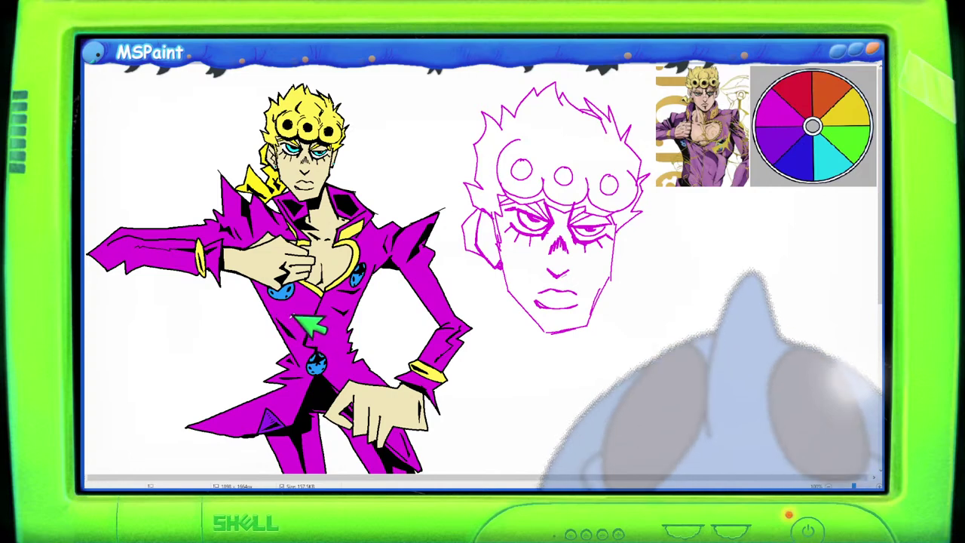
# Scroll down past the trouser legs to the shoes at the bottom of the figure.
pyautogui.scroll(-1, 857, 250)
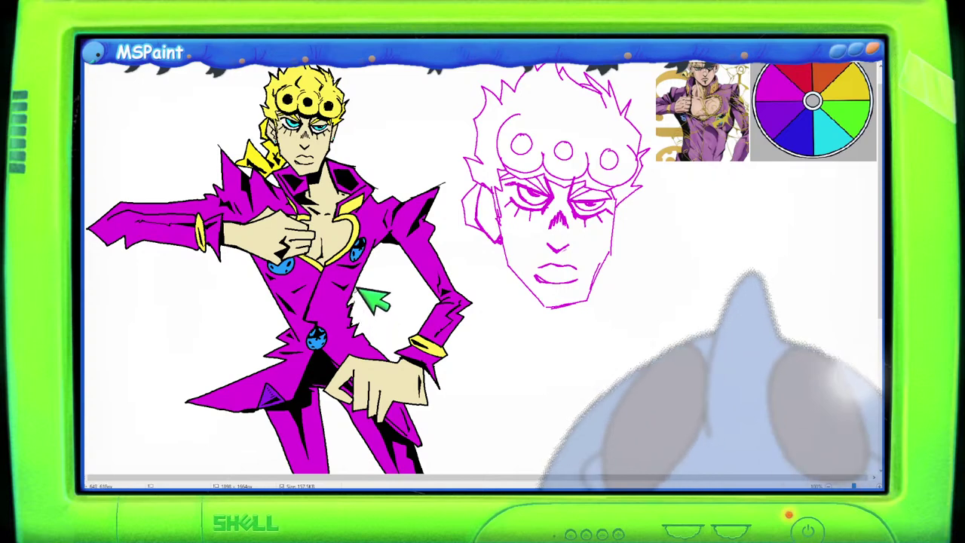
pyautogui.scroll(-5, 875, 410)
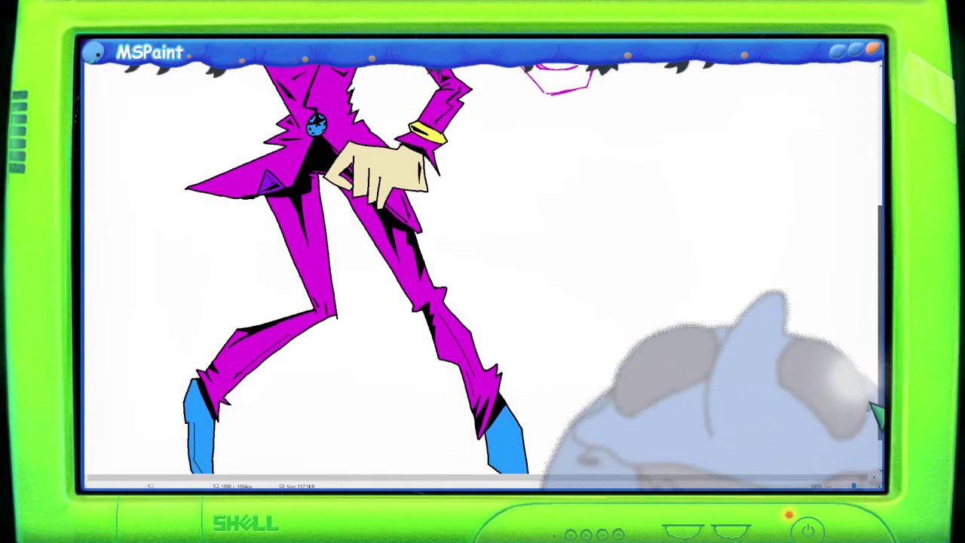
# Scroll down to the shoes, then back up over the shaded trouser legs.
pyautogui.scroll(-1, 875, 411)
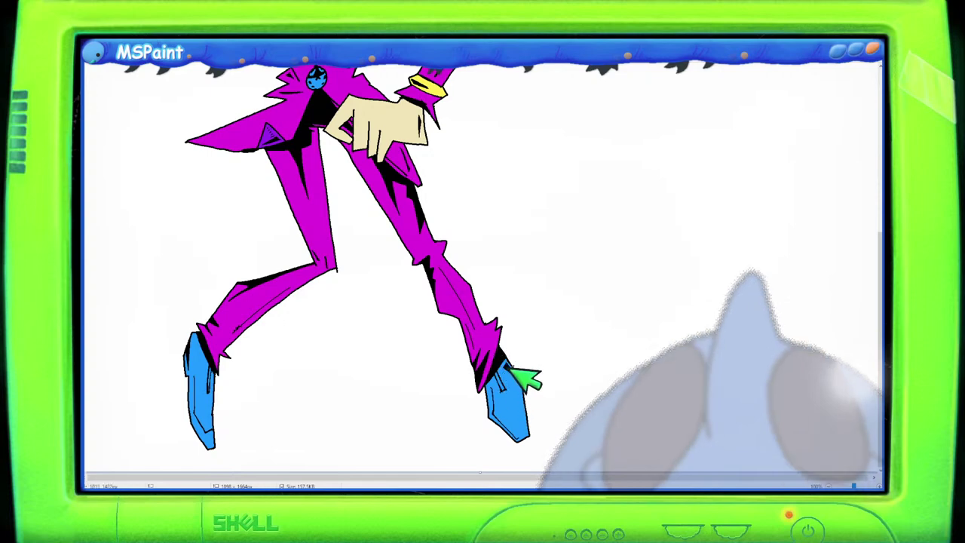
pyautogui.scroll(5, 880, 287)
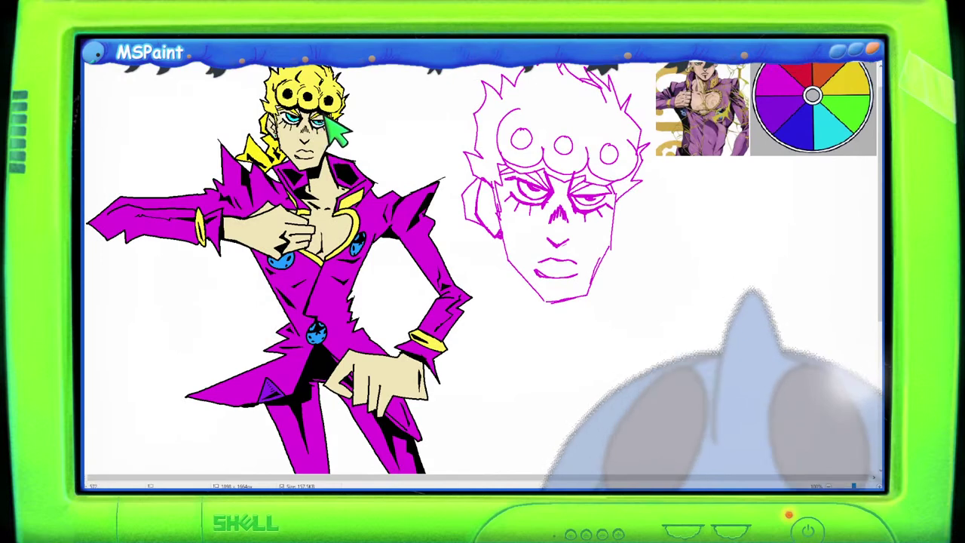
# Scroll the canvas down to the blue shoes to work on their light blue highlights.
pyautogui.scroll(-5, 837, 208)
pyautogui.scroll(5, 837, 368)
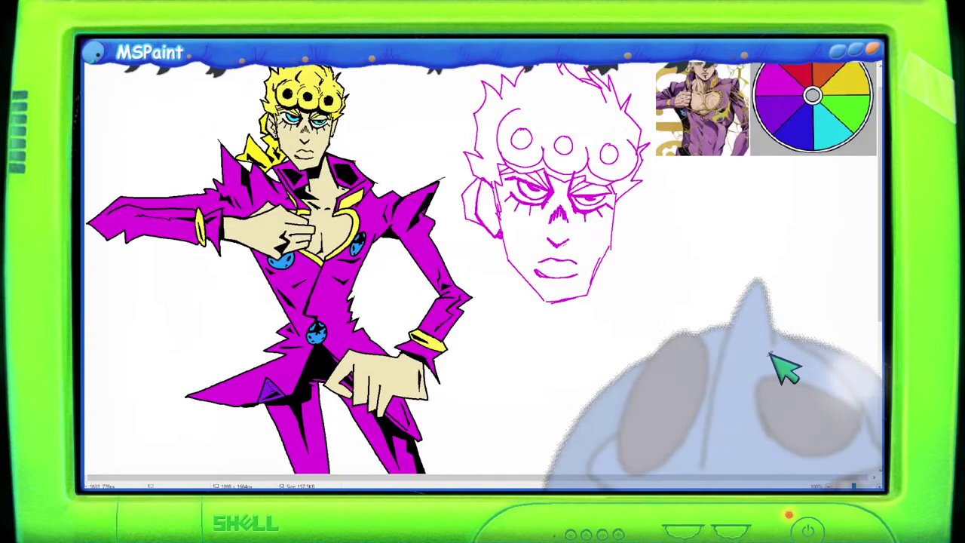
pyautogui.scroll(-5, 867, 427)
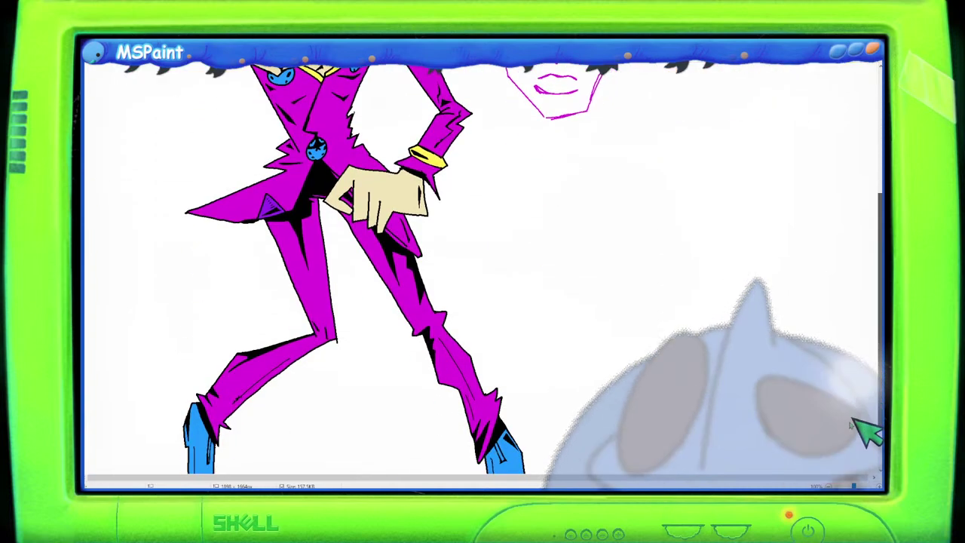
pyautogui.scroll(-1, 874, 394)
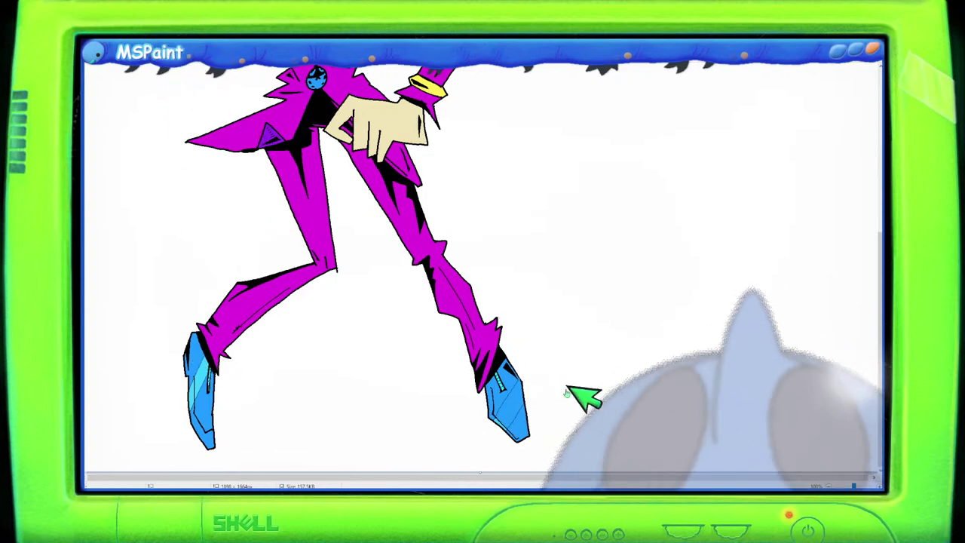
pyautogui.scroll(-3, 550, 388)
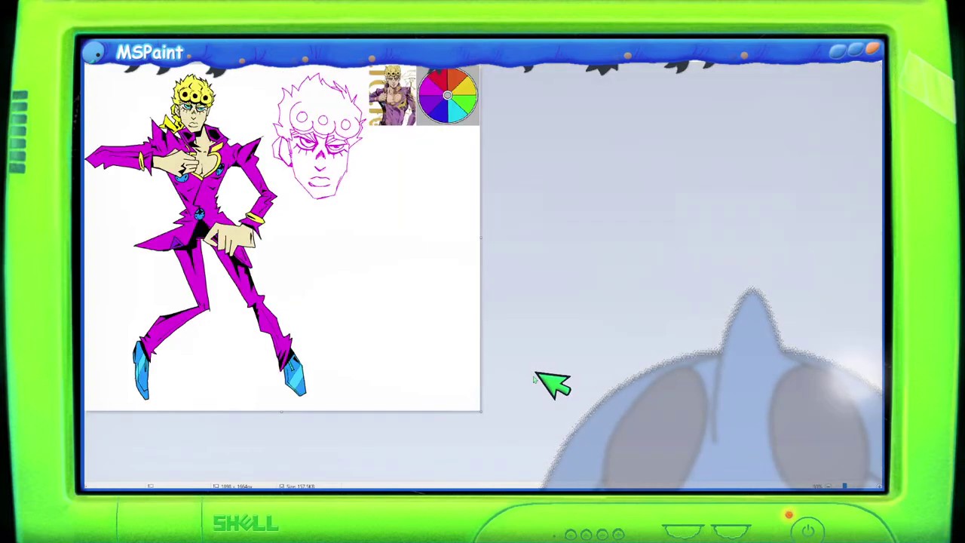
pyautogui.scroll(3, 547, 387)
pyautogui.scroll(-5, 545, 387)
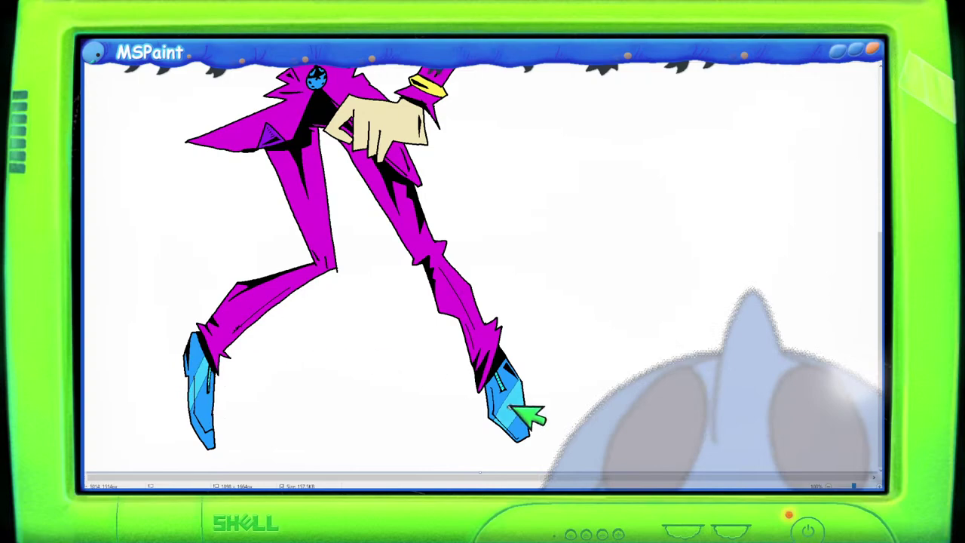
pyautogui.scroll(-5, 510, 404)
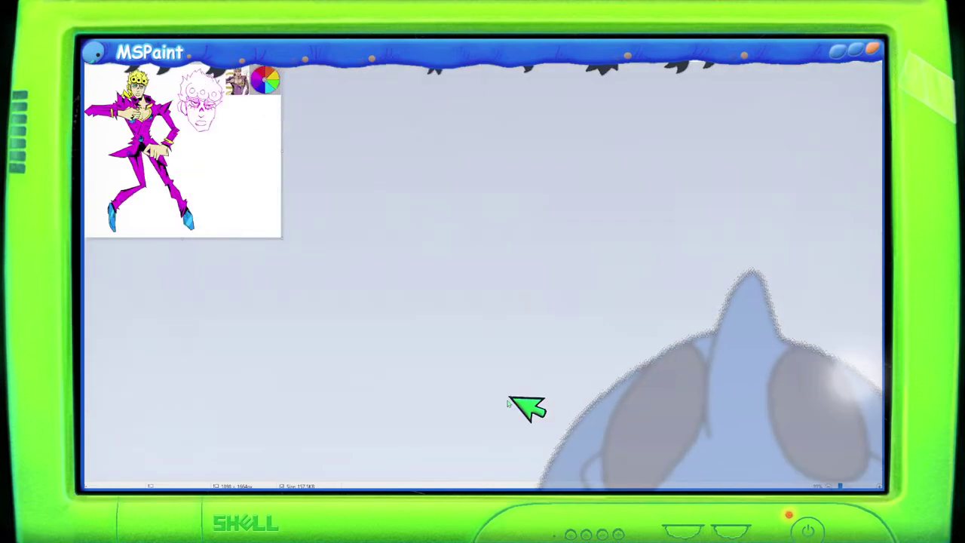
pyautogui.scroll(5, 509, 403)
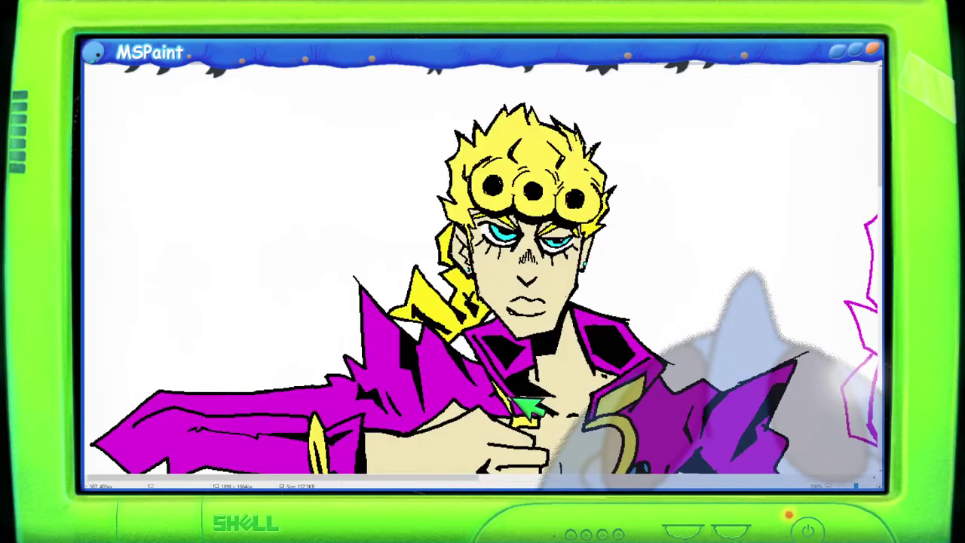
pyautogui.scroll(-2, 528, 407)
pyautogui.moveTo(463, 474); pyautogui.dragTo(581, 478)
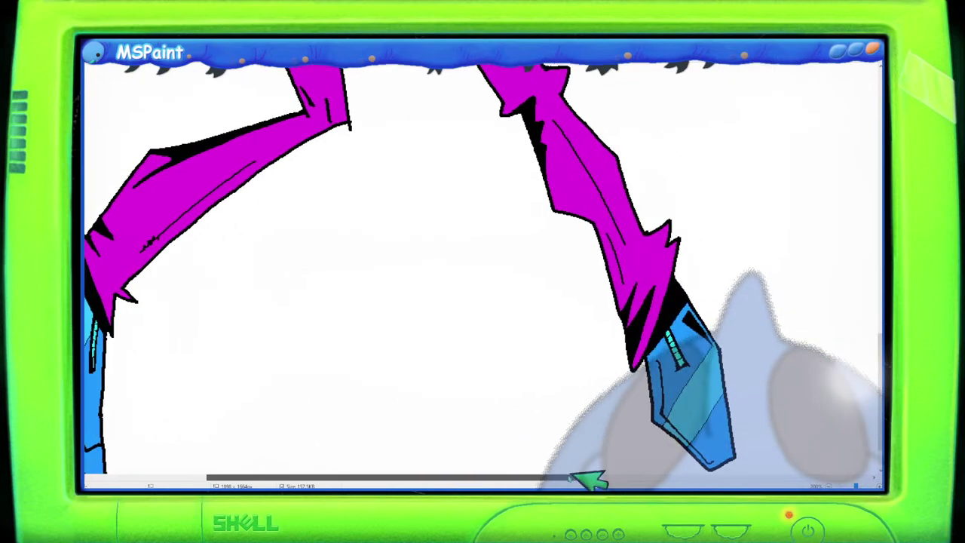
pyautogui.scroll(-2, 588, 479)
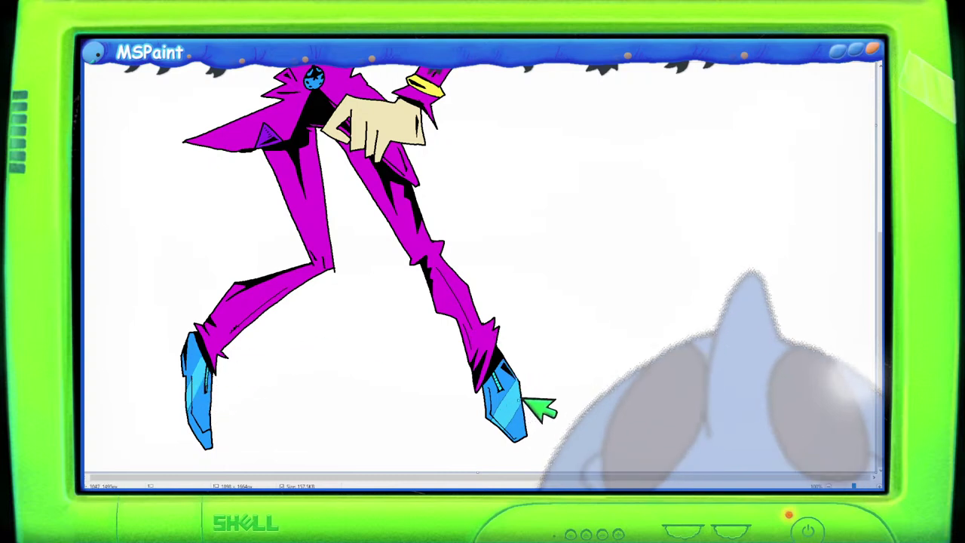
pyautogui.scroll(-3, 537, 345)
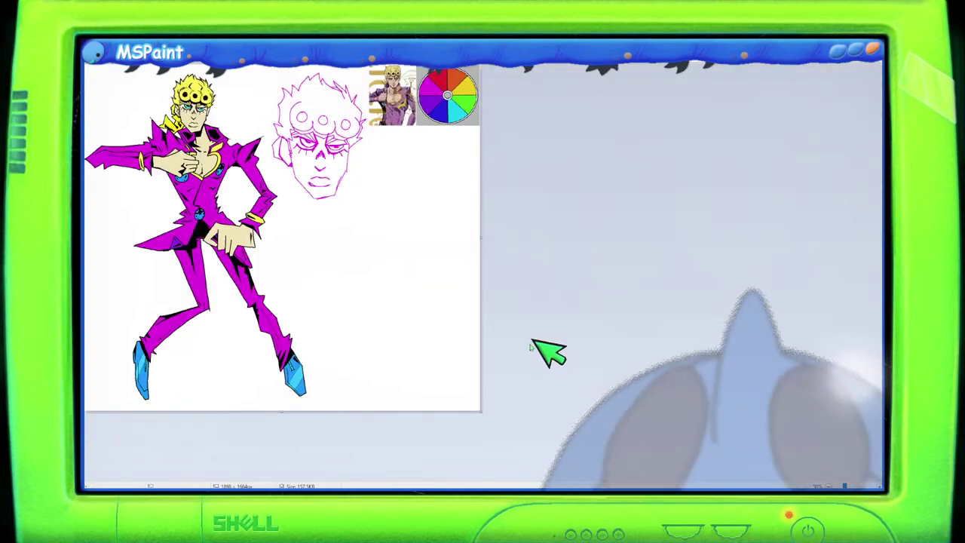
pyautogui.scroll(-3, 531, 344)
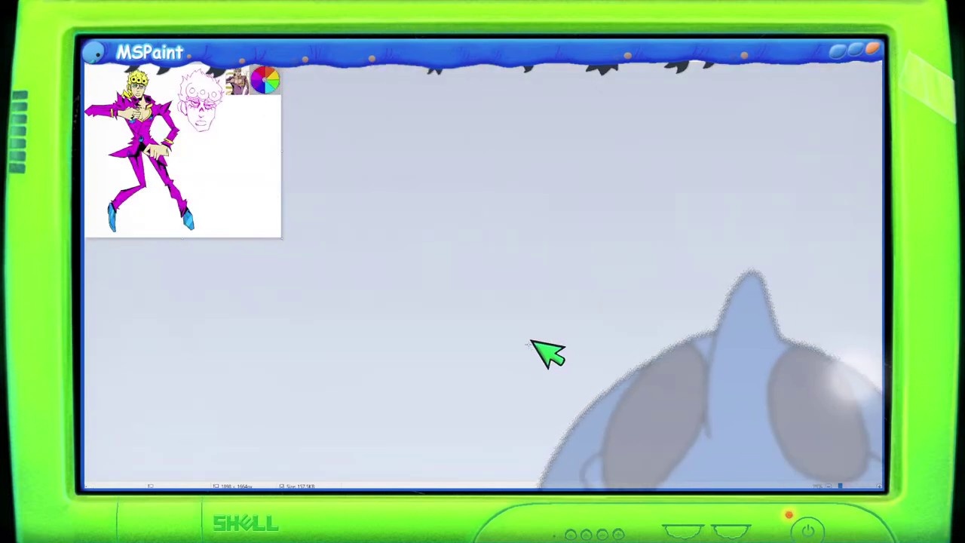
pyautogui.scroll(5, 537, 347)
pyautogui.scroll(-5, 543, 348)
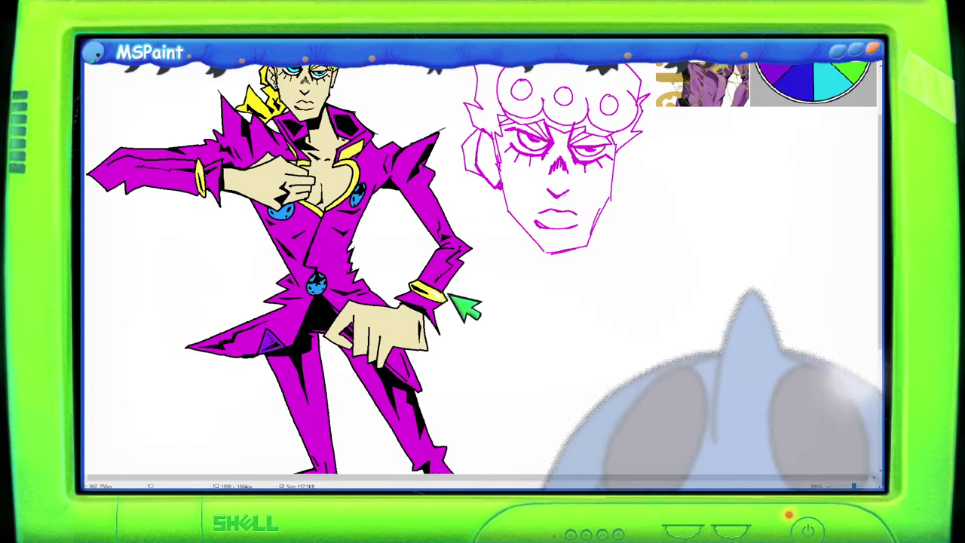
pyautogui.moveTo(880, 233); pyautogui.dragTo(880, 188)
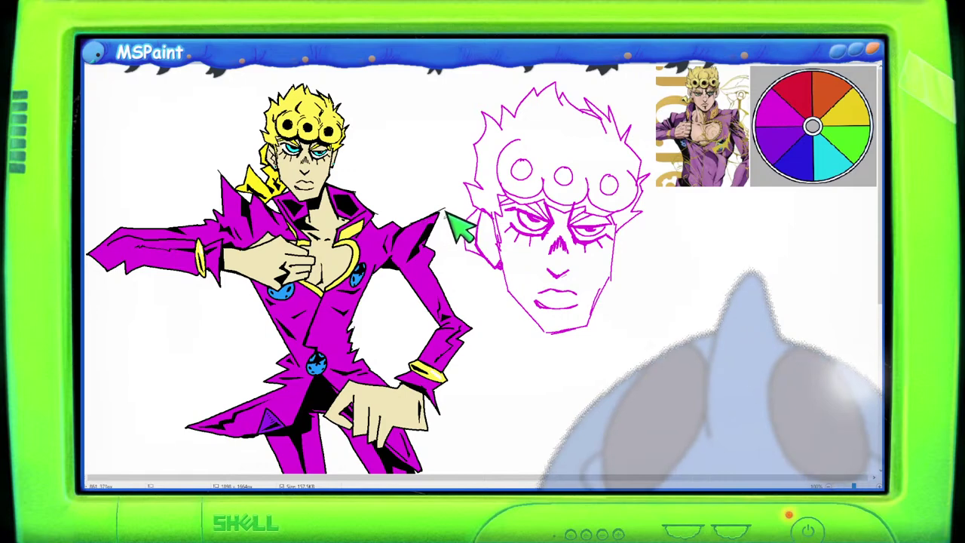
pyautogui.scroll(-5, 513, 189)
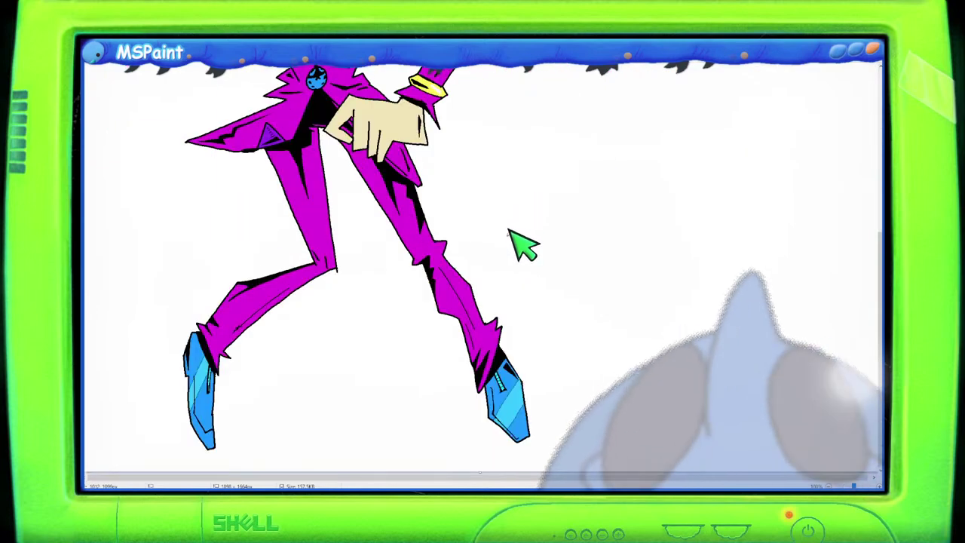
pyautogui.scroll(5, 520, 226)
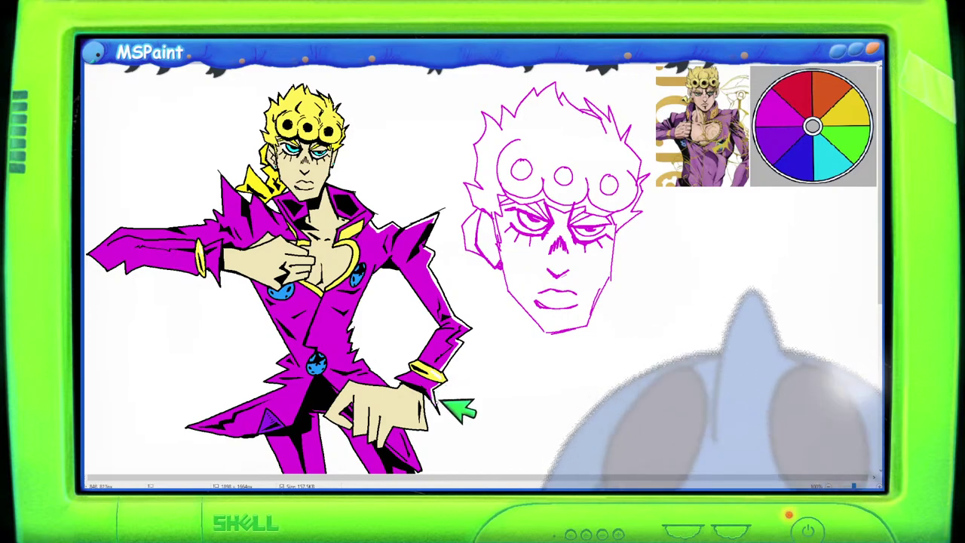
pyautogui.scroll(-2, 461, 399)
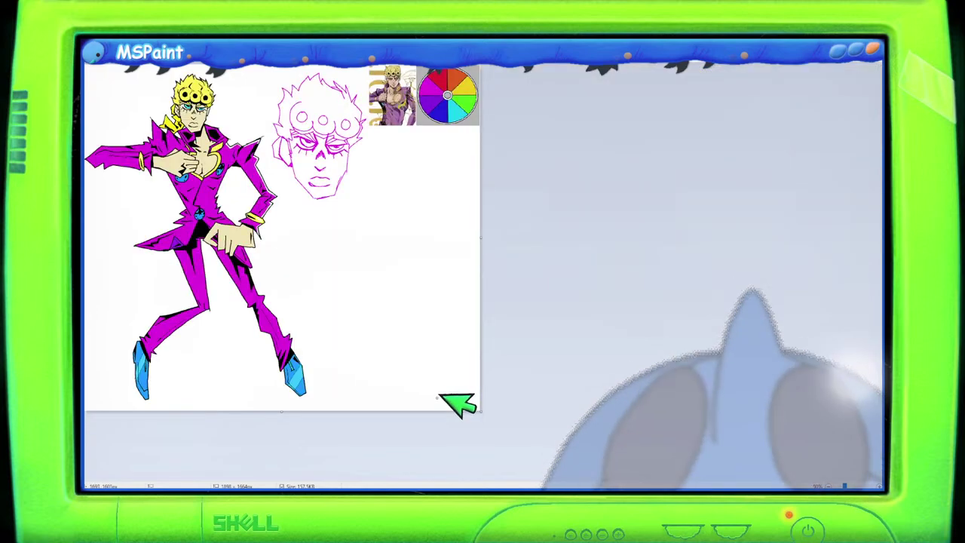
pyautogui.scroll(2, 438, 397)
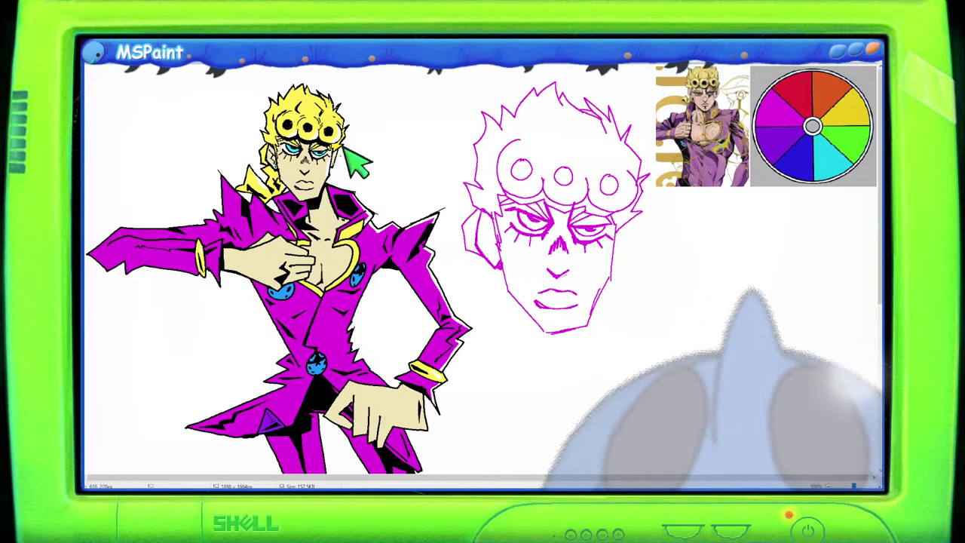
pyautogui.scroll(-3, 784, 226)
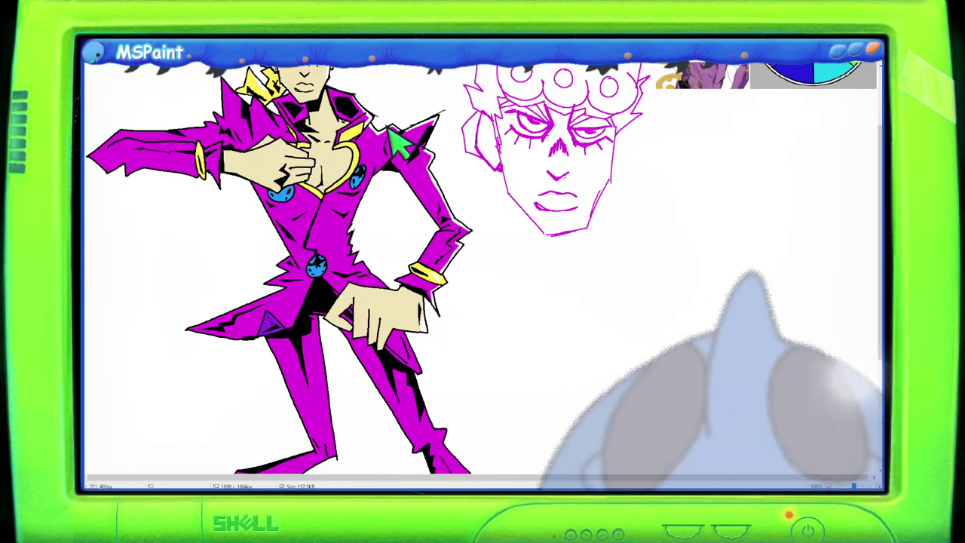
pyautogui.scroll(-5, 402, 145)
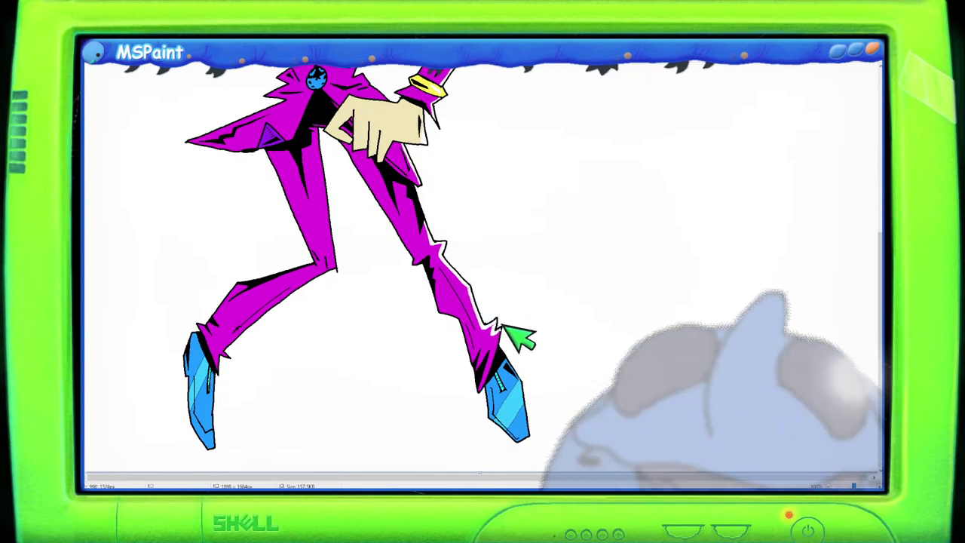
pyautogui.scroll(-3, 511, 328)
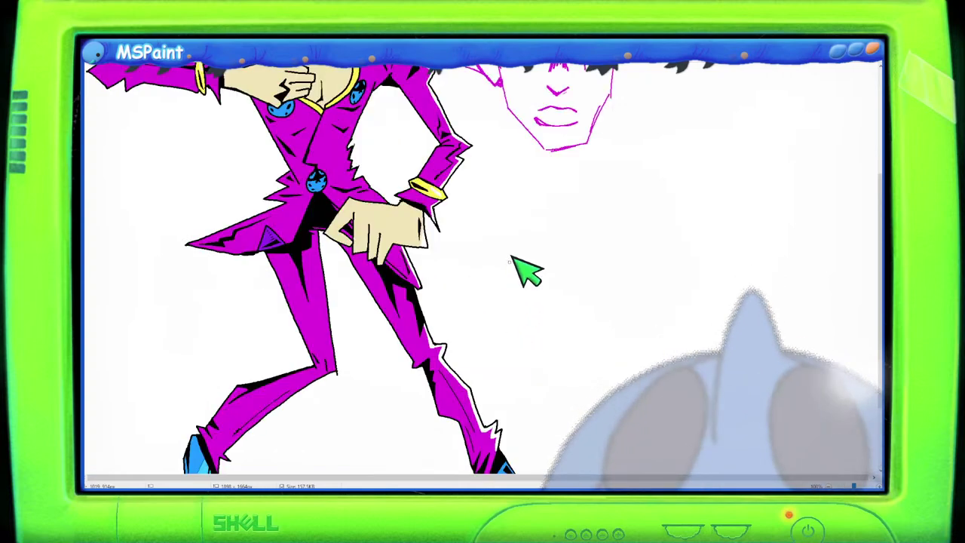
pyautogui.scroll(3, 254, 205)
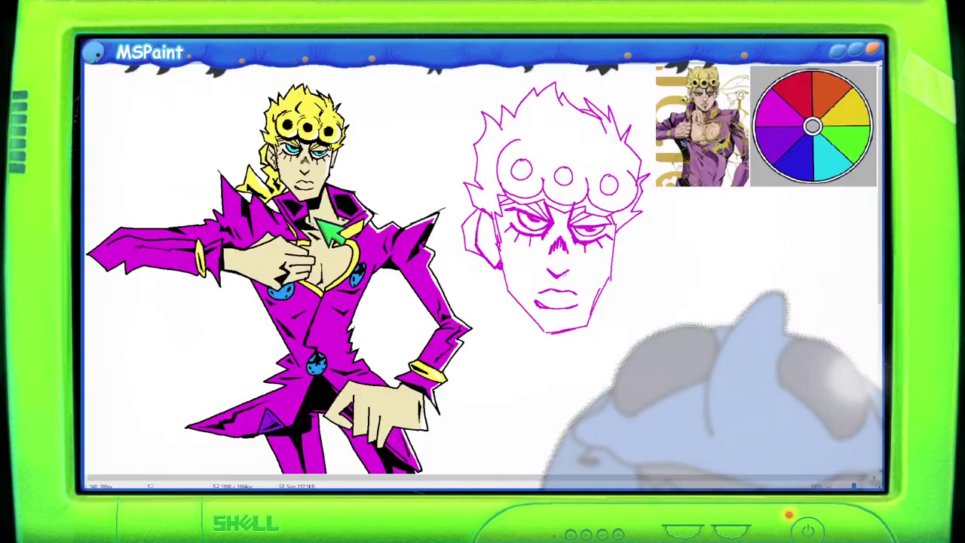
pyautogui.scroll(-1, 467, 255)
pyautogui.scroll(3, 470, 257)
pyautogui.scroll(-3, 472, 258)
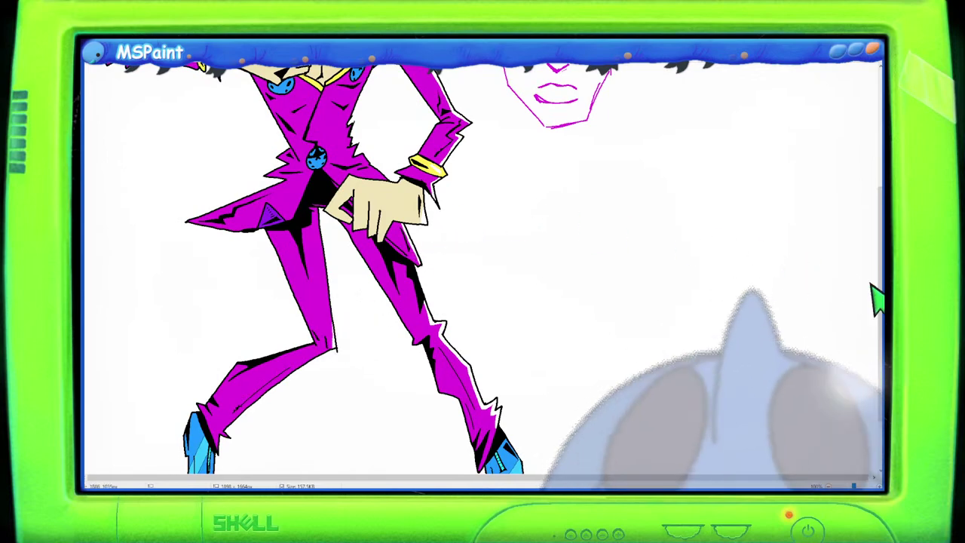
pyautogui.scroll(4, 877, 300)
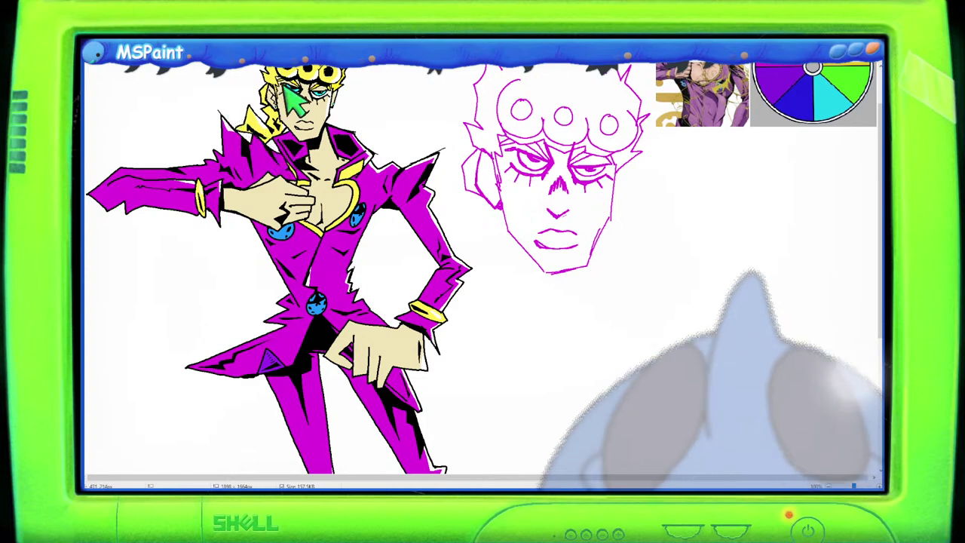
pyautogui.scroll(-2, 283, 100)
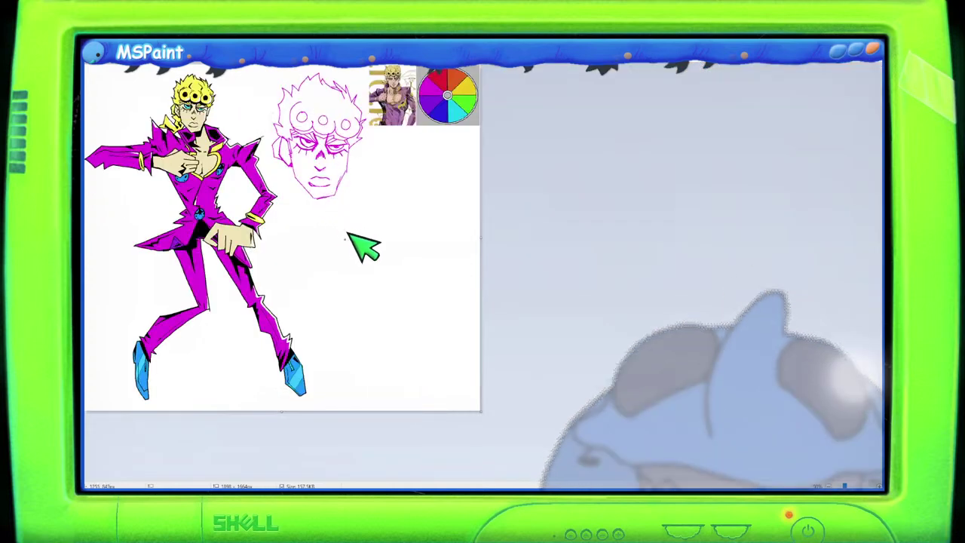
pyautogui.scroll(2, 351, 236)
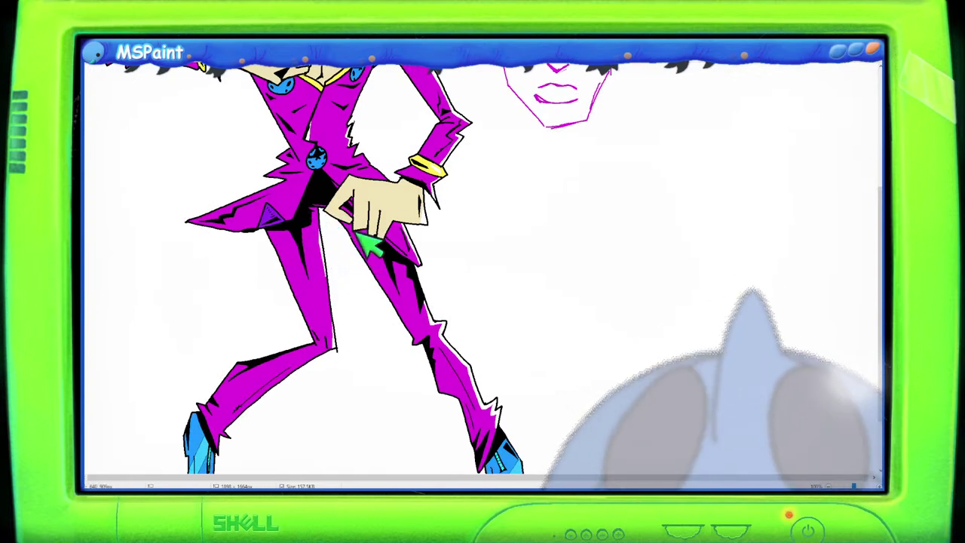
pyautogui.scroll(-2, 369, 243)
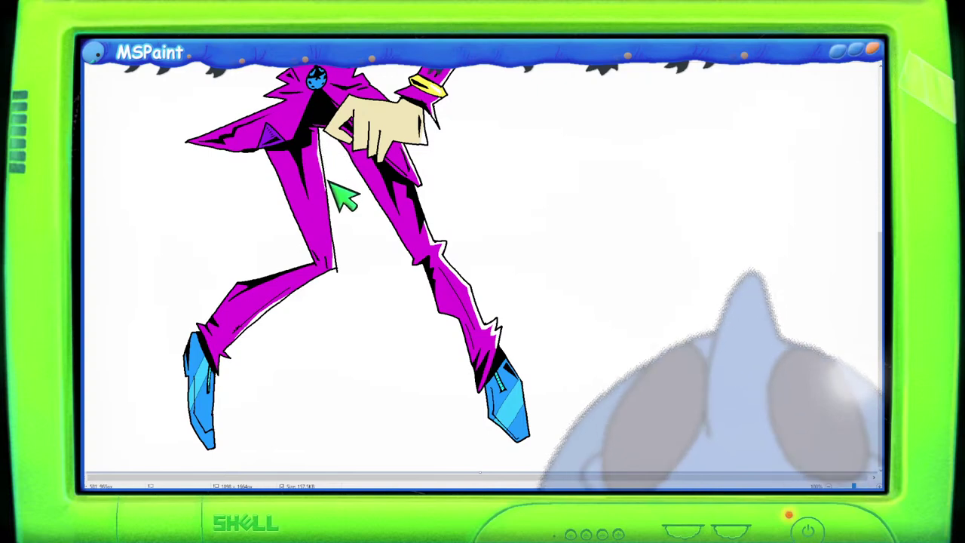
pyautogui.moveTo(879, 248); pyautogui.dragTo(879, 147)
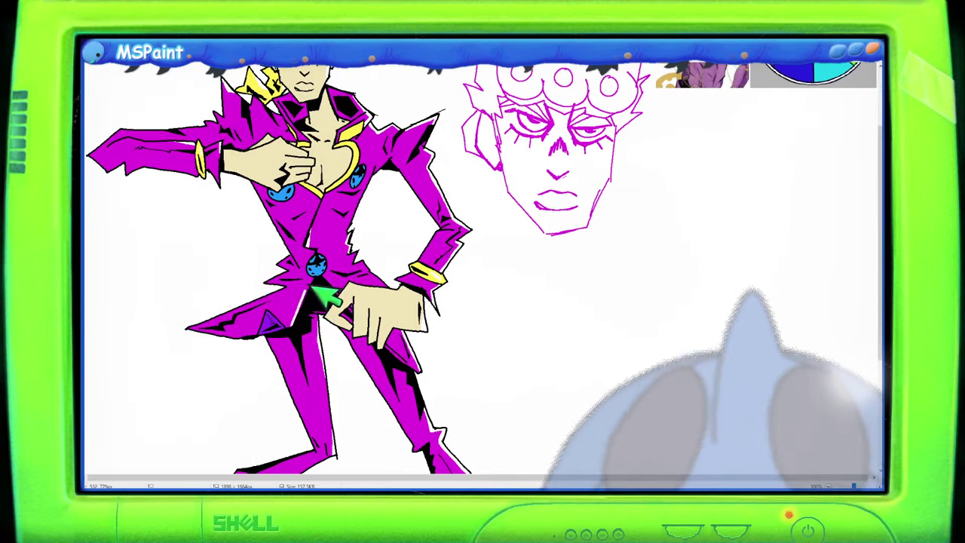
pyautogui.scroll(-3, 320, 321)
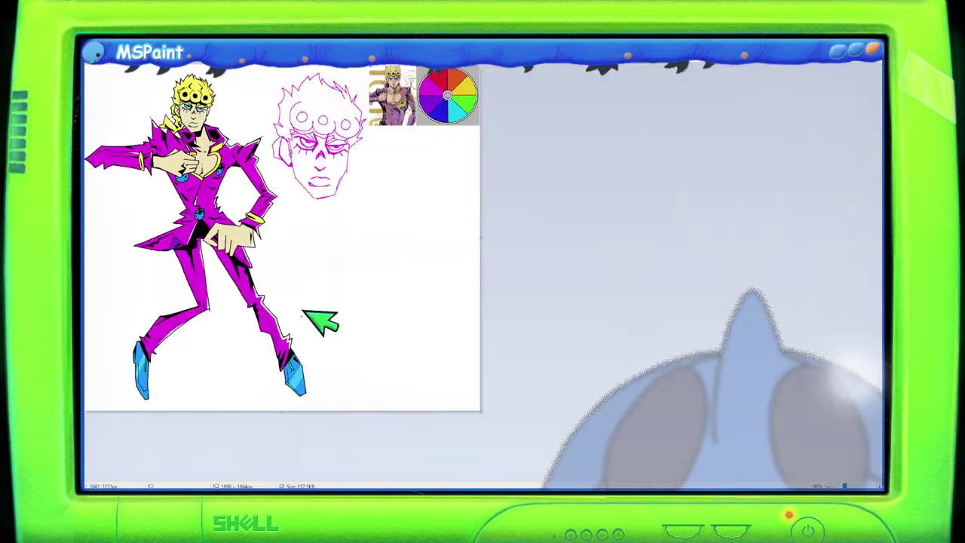
pyautogui.scroll(3, 392, 339)
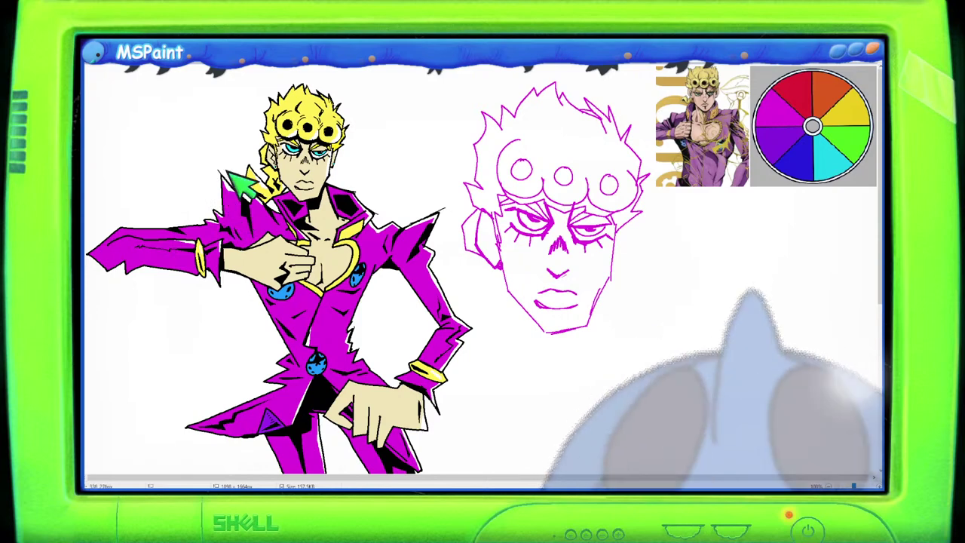
pyautogui.scroll(-2, 258, 219)
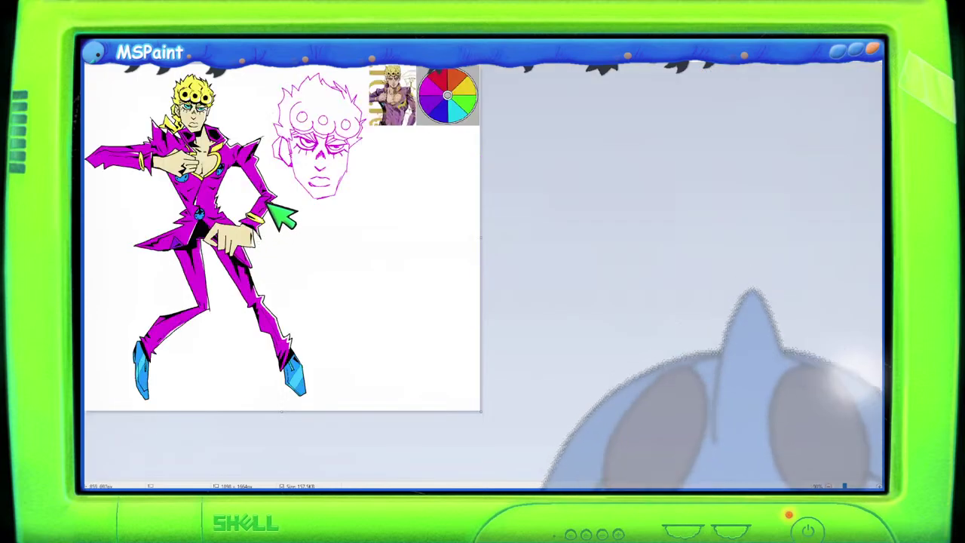
pyautogui.scroll(3, 393, 307)
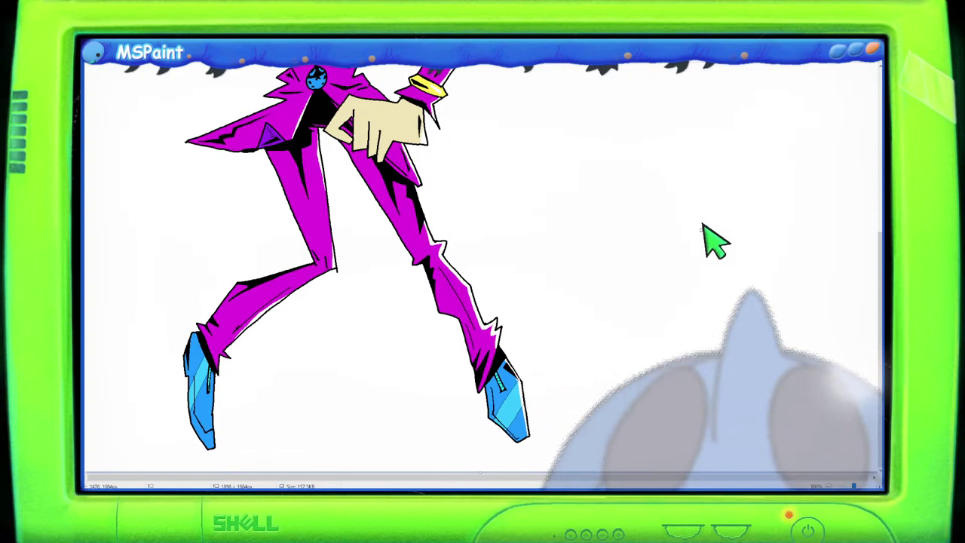
pyautogui.scroll(-3, 714, 241)
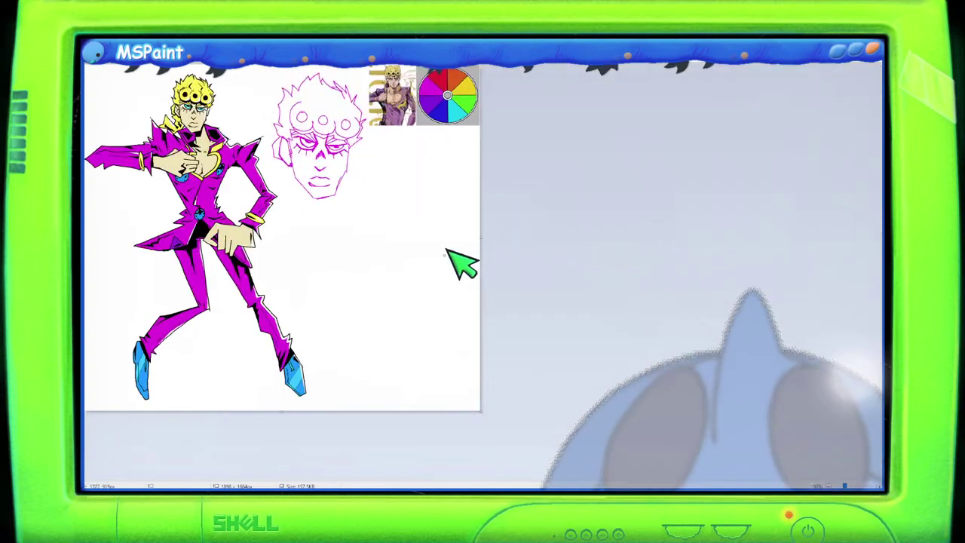
pyautogui.scroll(3, 459, 260)
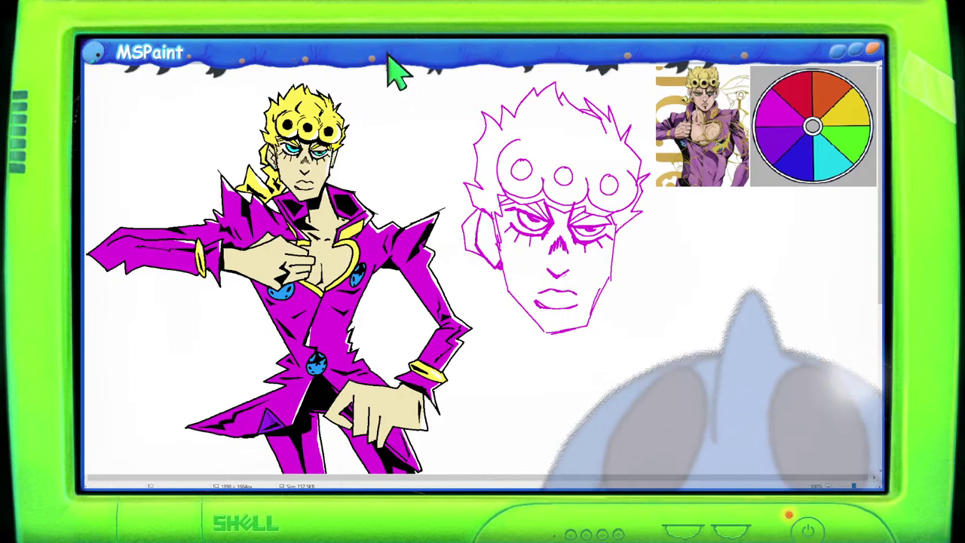
pyautogui.scroll(-3, 496, 175)
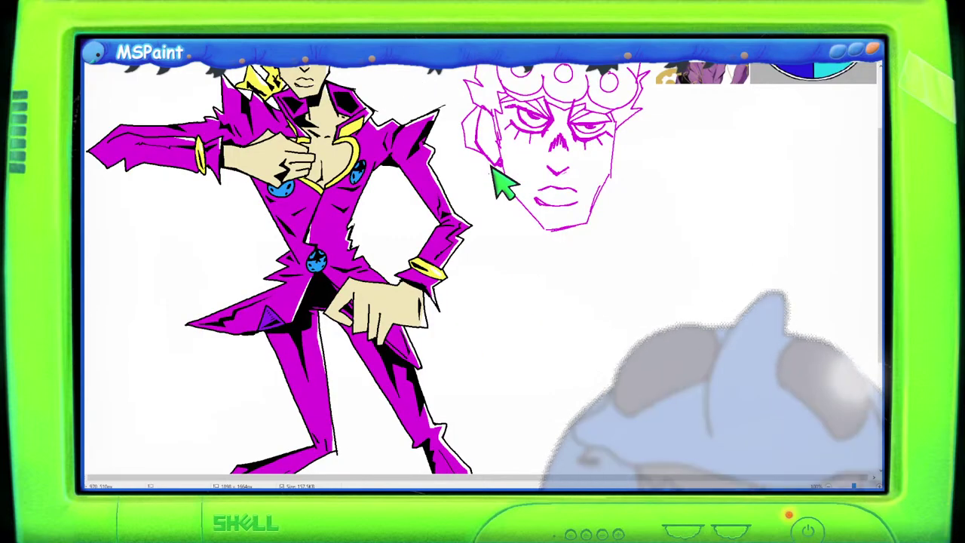
pyautogui.scroll(-3, 492, 168)
pyautogui.scroll(-3, 491, 167)
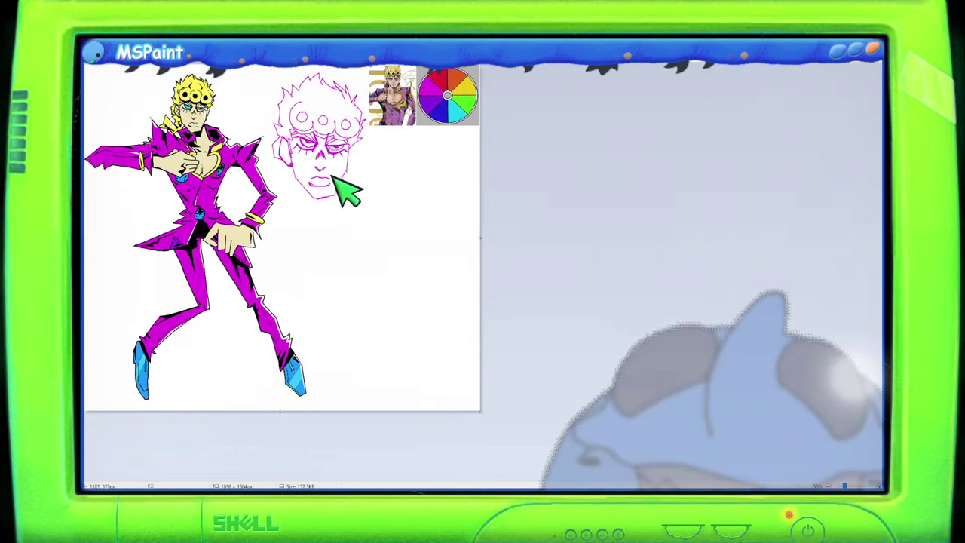
pyautogui.scroll(3, 349, 188)
pyautogui.scroll(-6, 349, 186)
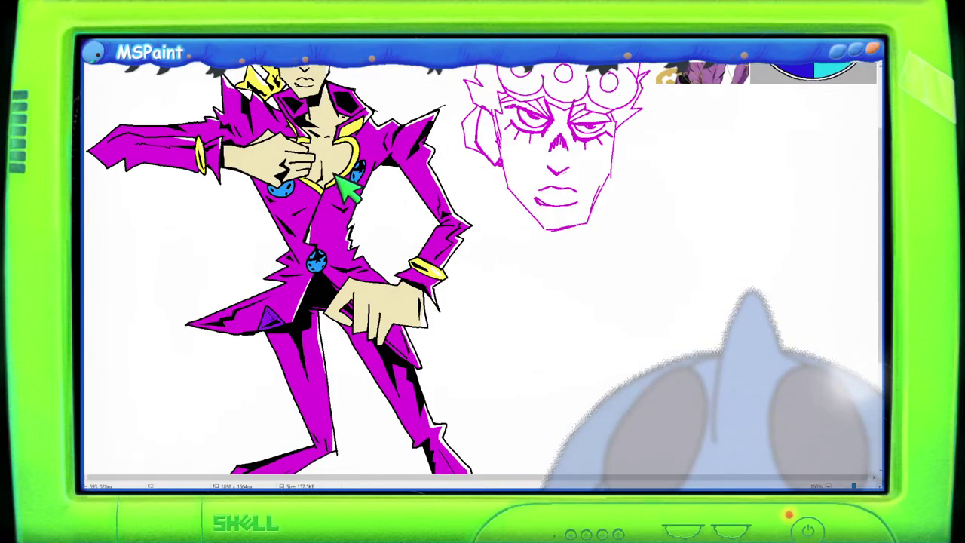
pyautogui.scroll(-3, 335, 177)
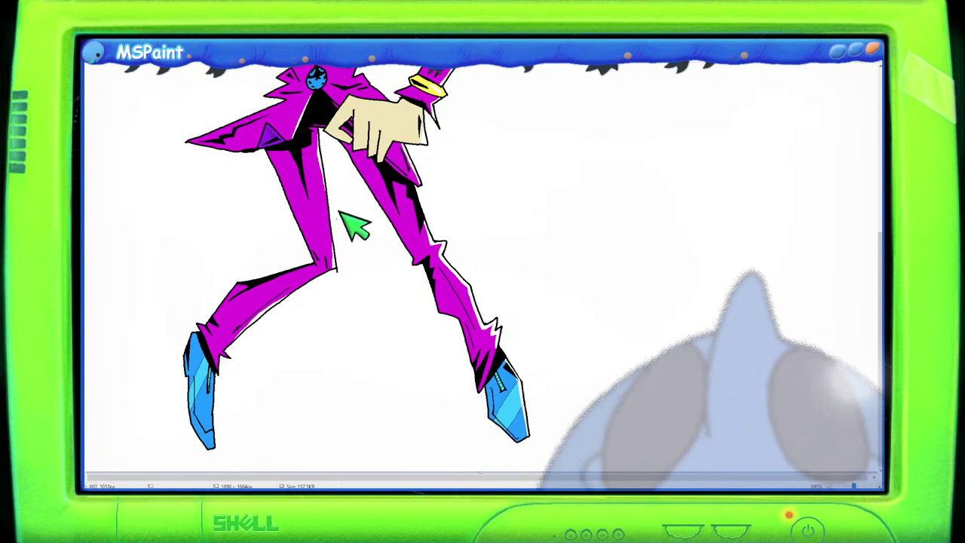
pyautogui.scroll(7, 346, 210)
pyautogui.scroll(3, 339, 205)
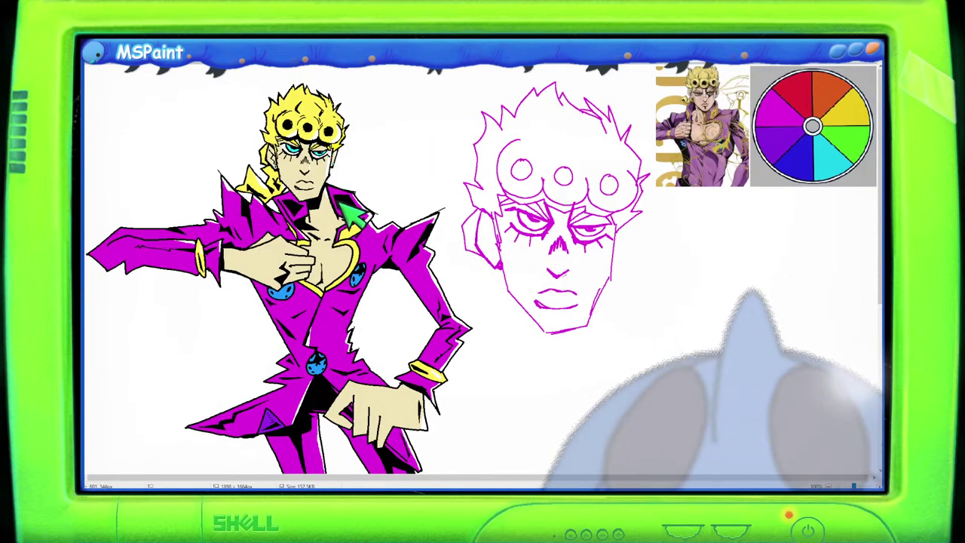